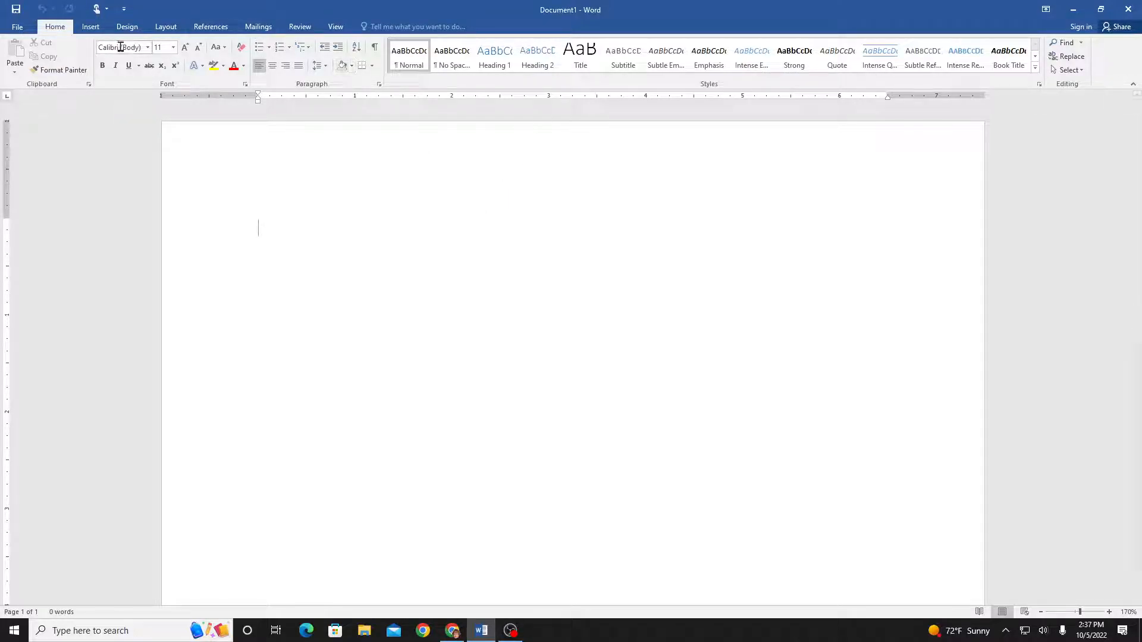
# Insert the built-in Filigree cover page into the blank document
pyautogui.click(90, 28)
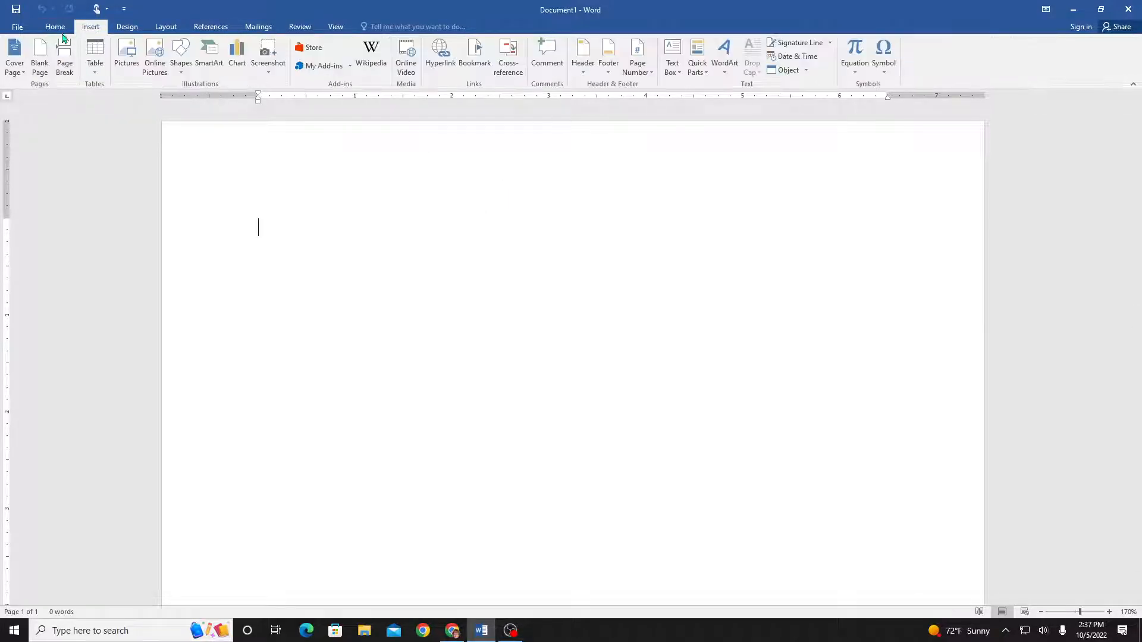
pyautogui.click(15, 66)
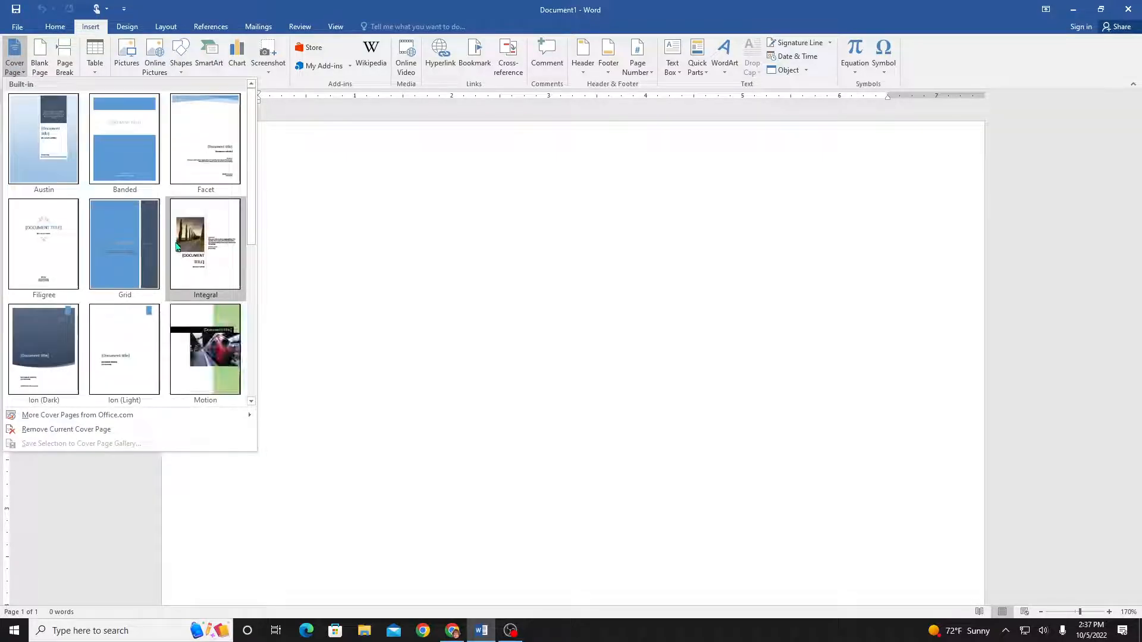
pyautogui.scroll(-3, 175, 232)
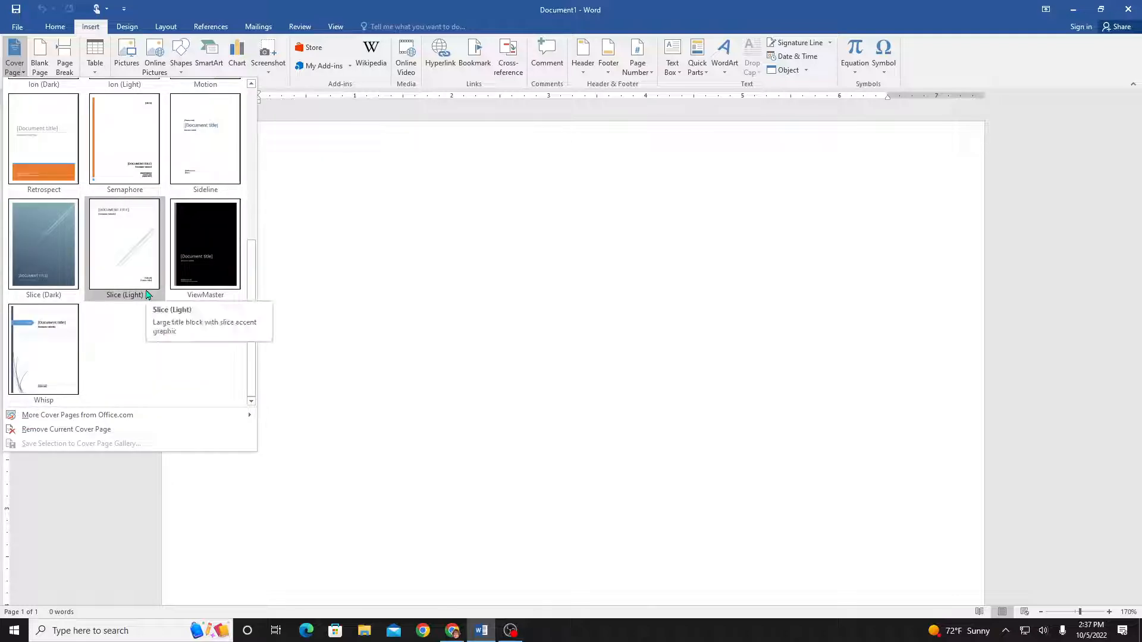
pyautogui.scroll(3, 148, 294)
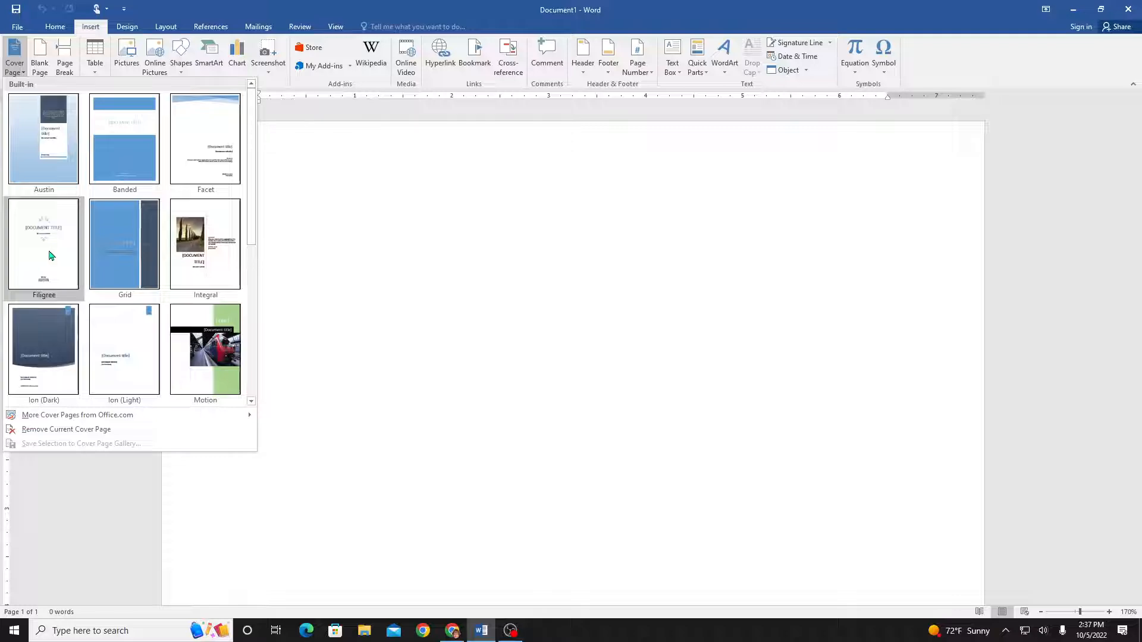
pyautogui.scroll(-3, 132, 265)
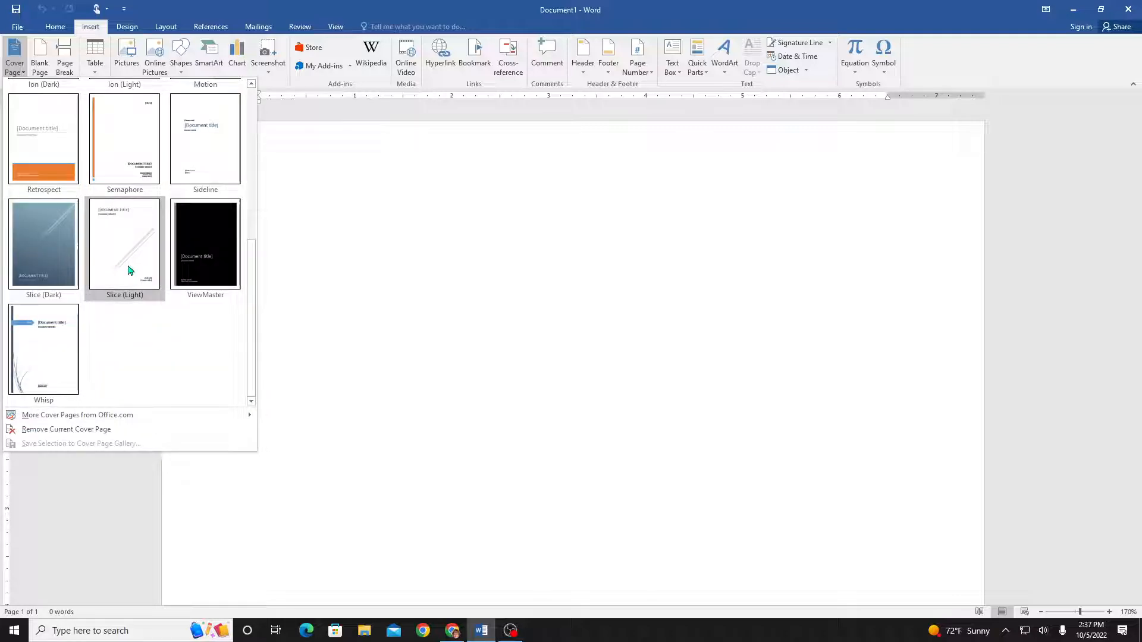
pyautogui.scroll(3, 69, 337)
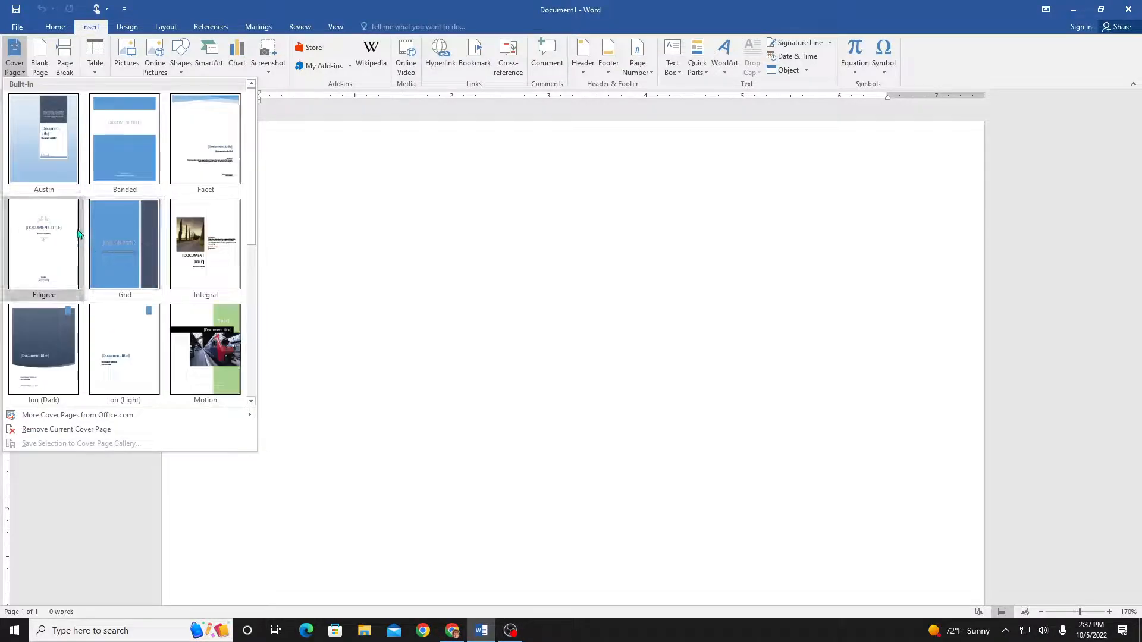
pyautogui.click(64, 239)
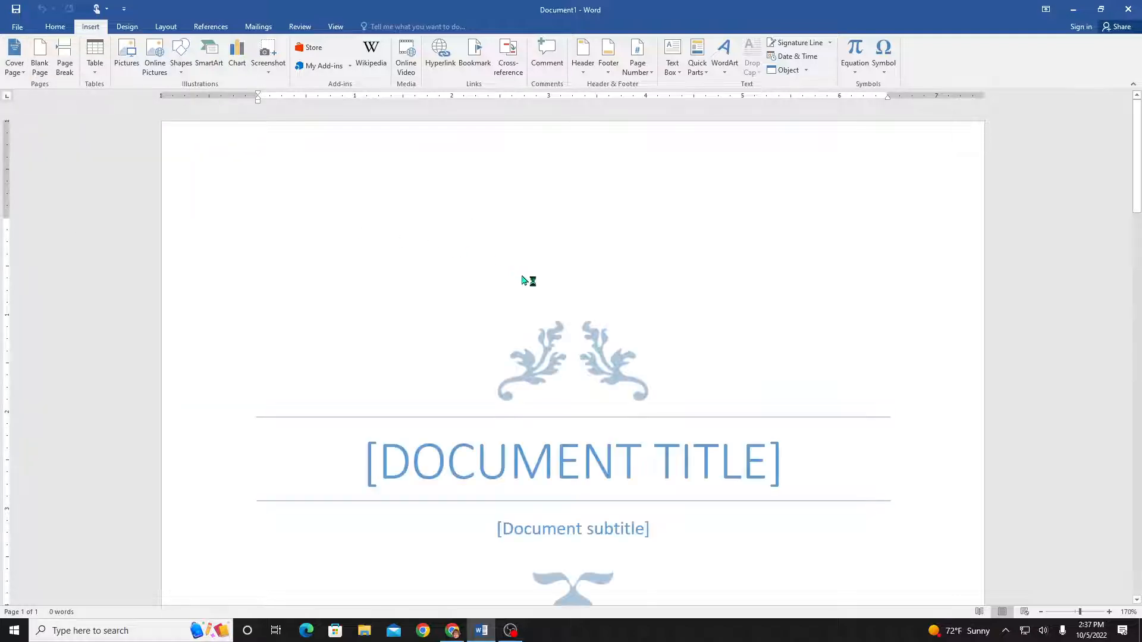
# Replace the document title placeholder on the cover page with "Create"
pyautogui.scroll(-2, 789, 435)
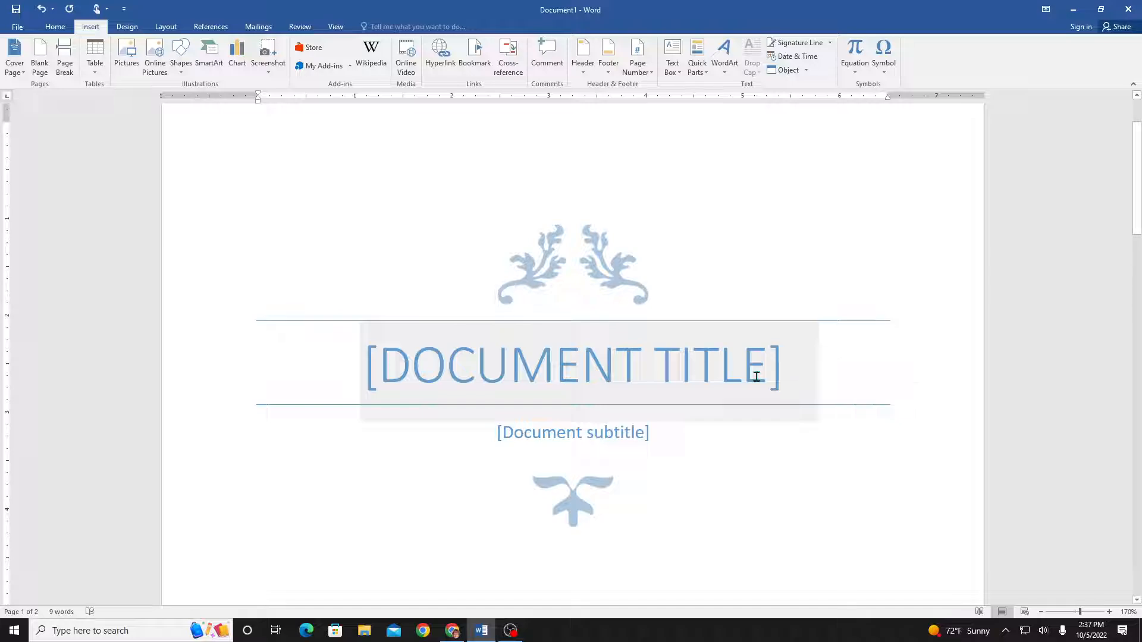
pyautogui.write('Cre')
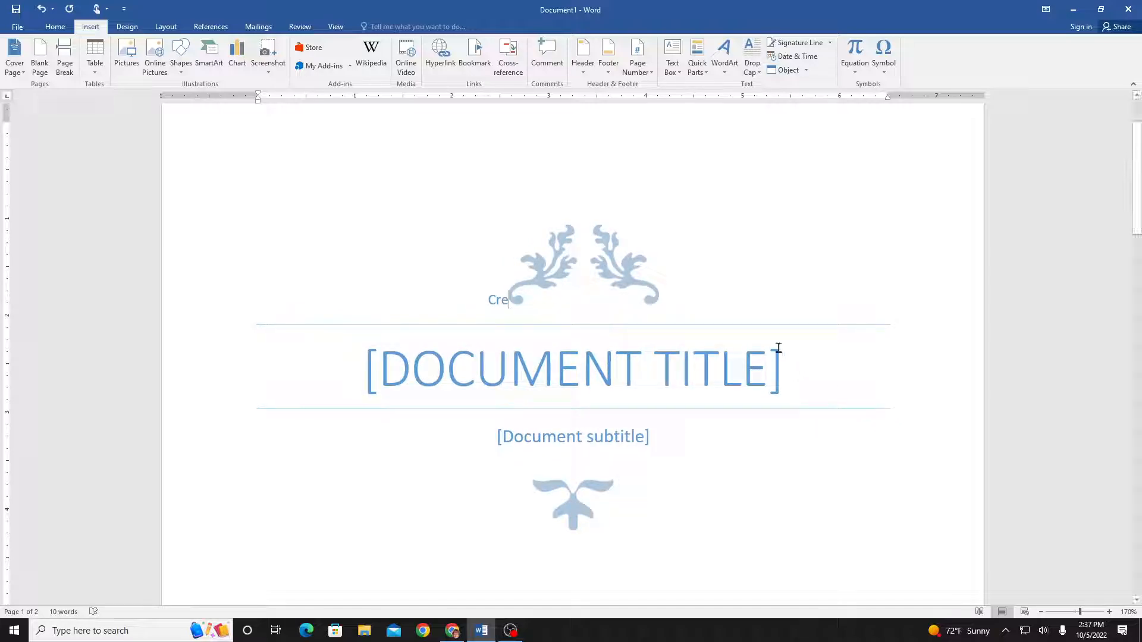
pyautogui.click(667, 366)
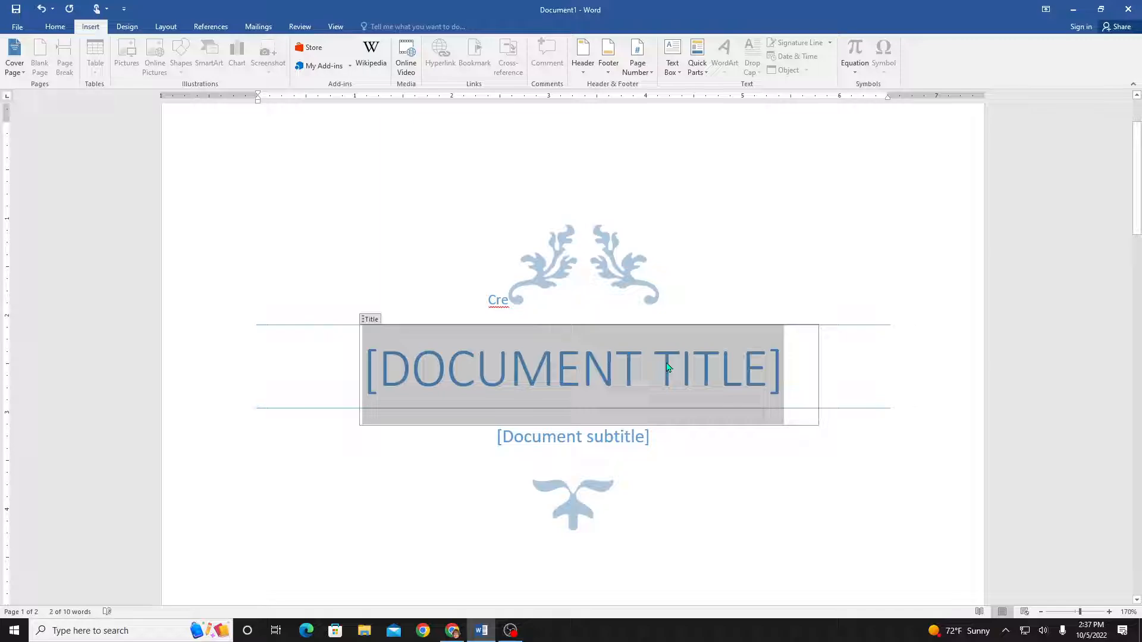
pyautogui.write('Cre')
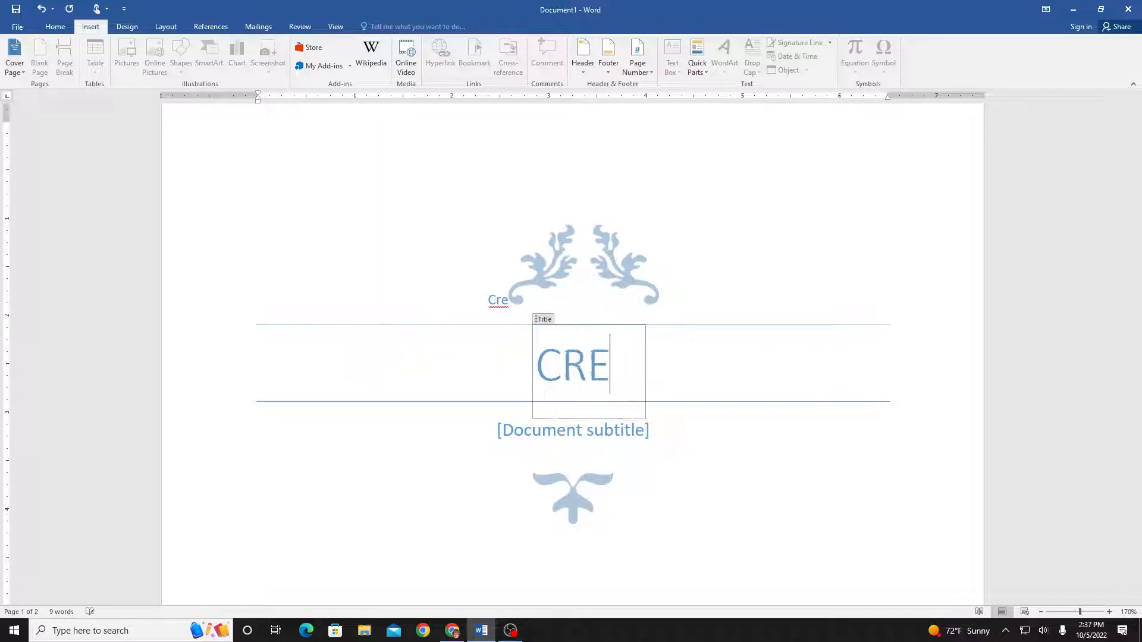
pyautogui.write('ate')
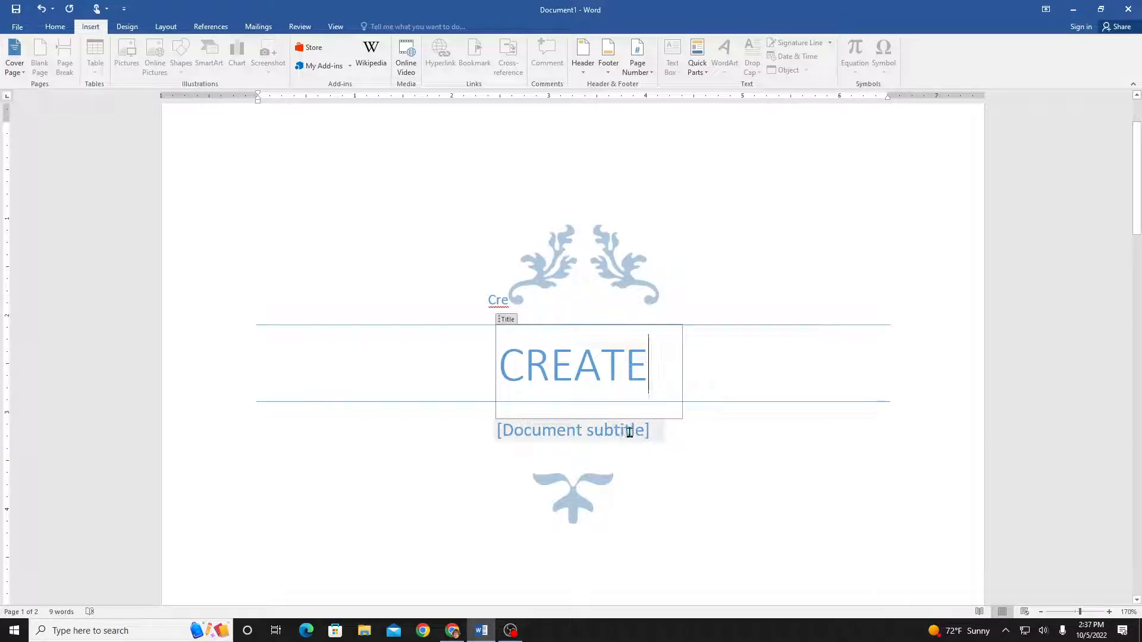
# Replace the document subtitle placeholder under the title with the author's full name
pyautogui.scroll(-10, 629, 432)
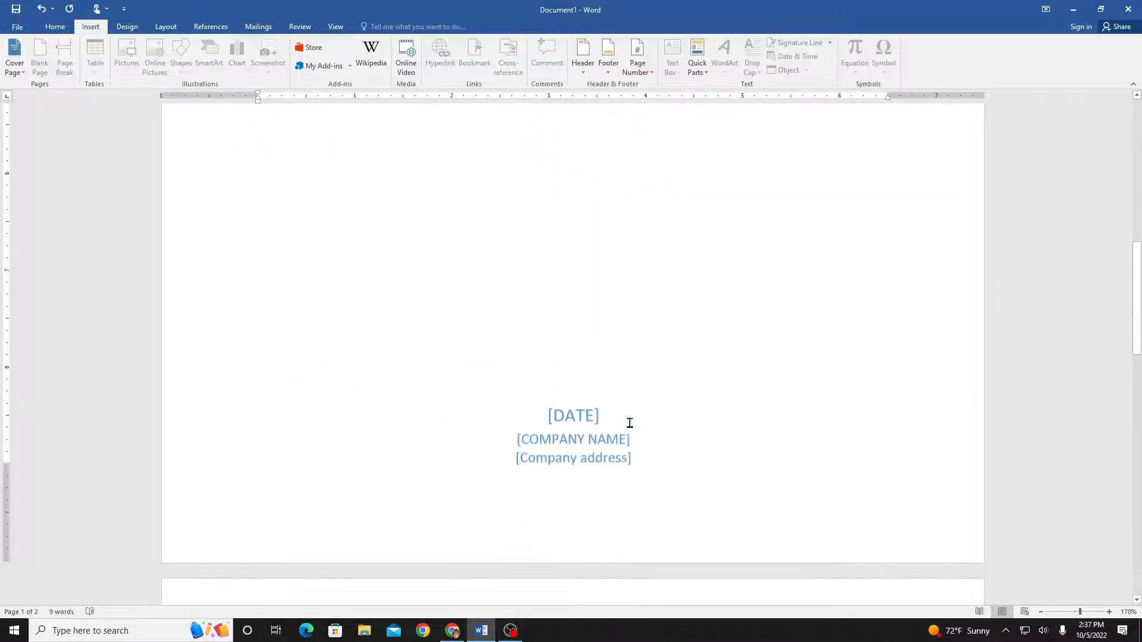
pyautogui.scroll(10, 630, 423)
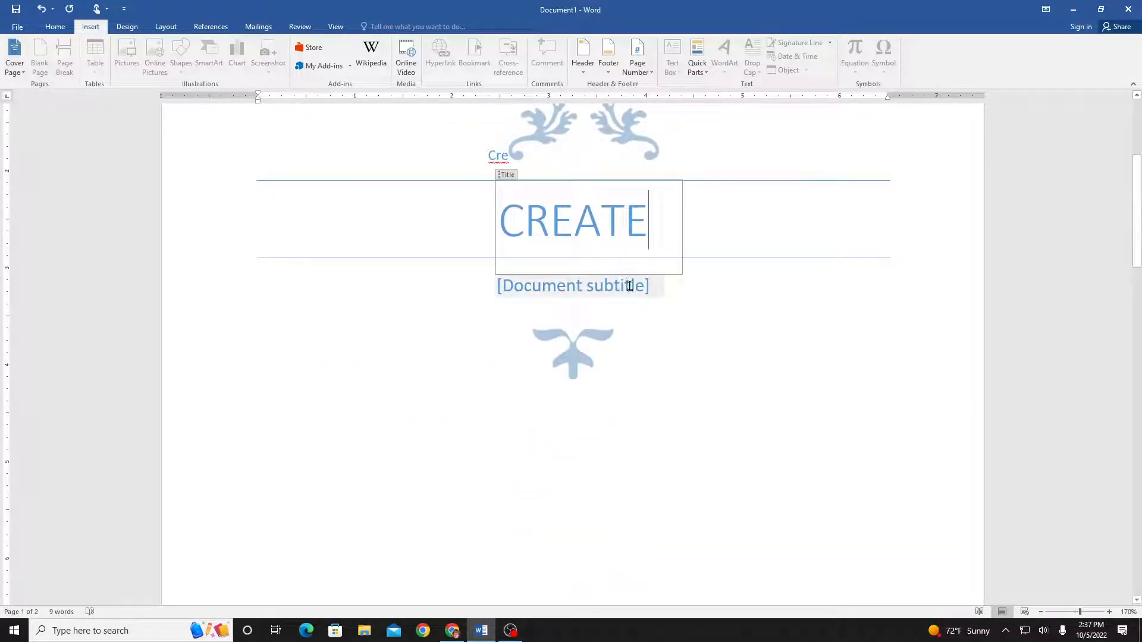
pyautogui.click(629, 287)
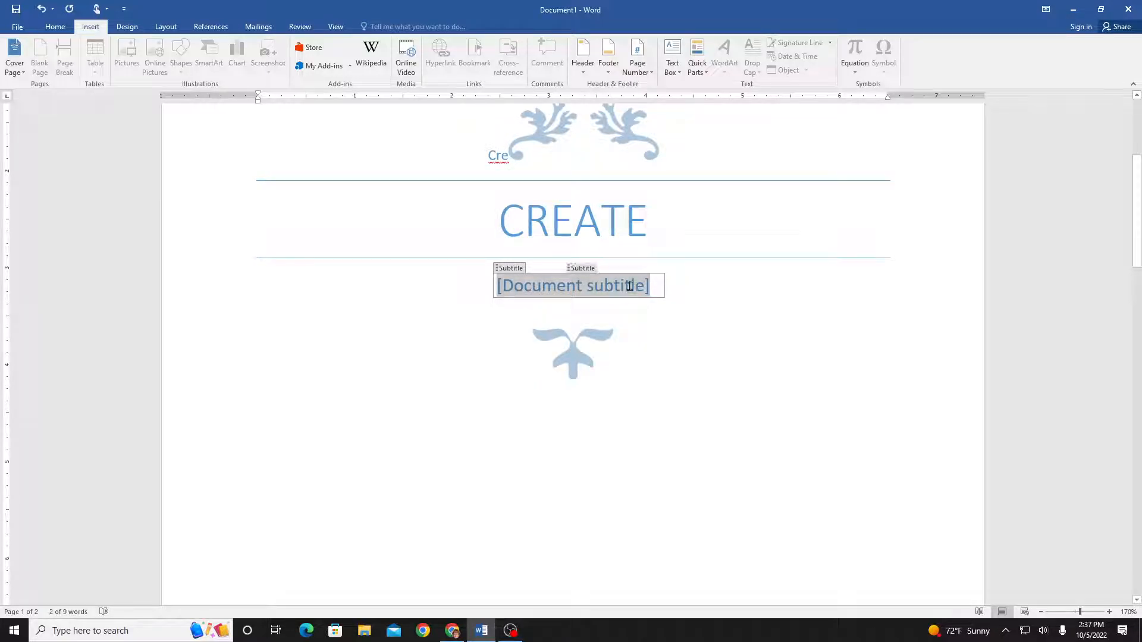
pyautogui.write('Rhea Speckner')
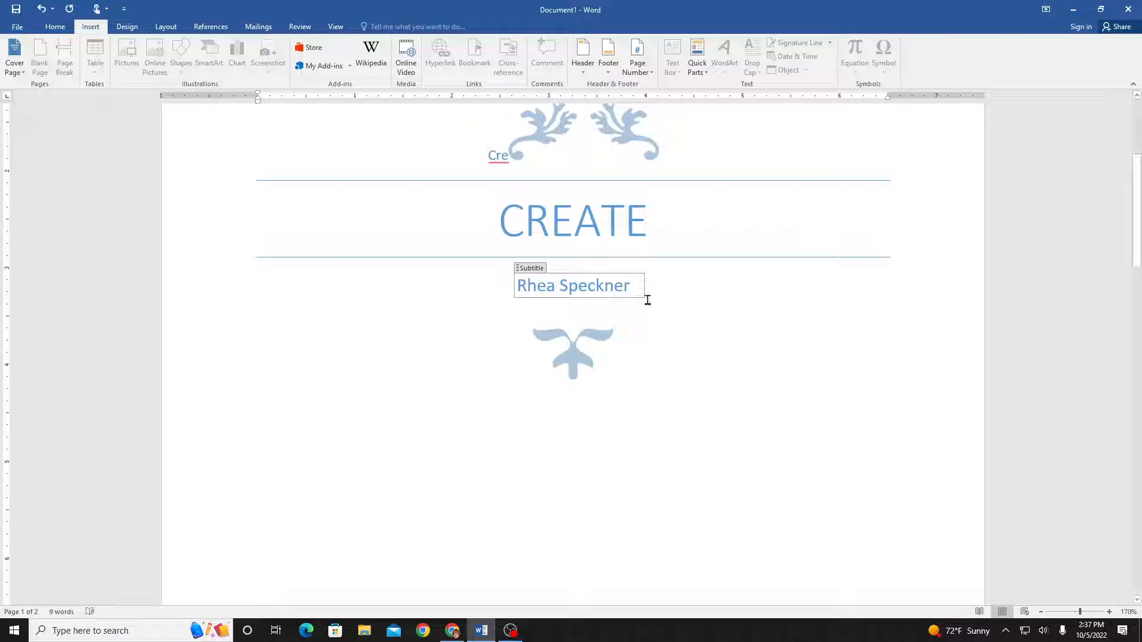
# Fill in the date placeholder near the foot of the cover page with "OCTOBER 5, 2022"
pyautogui.scroll(-8, 671, 334)
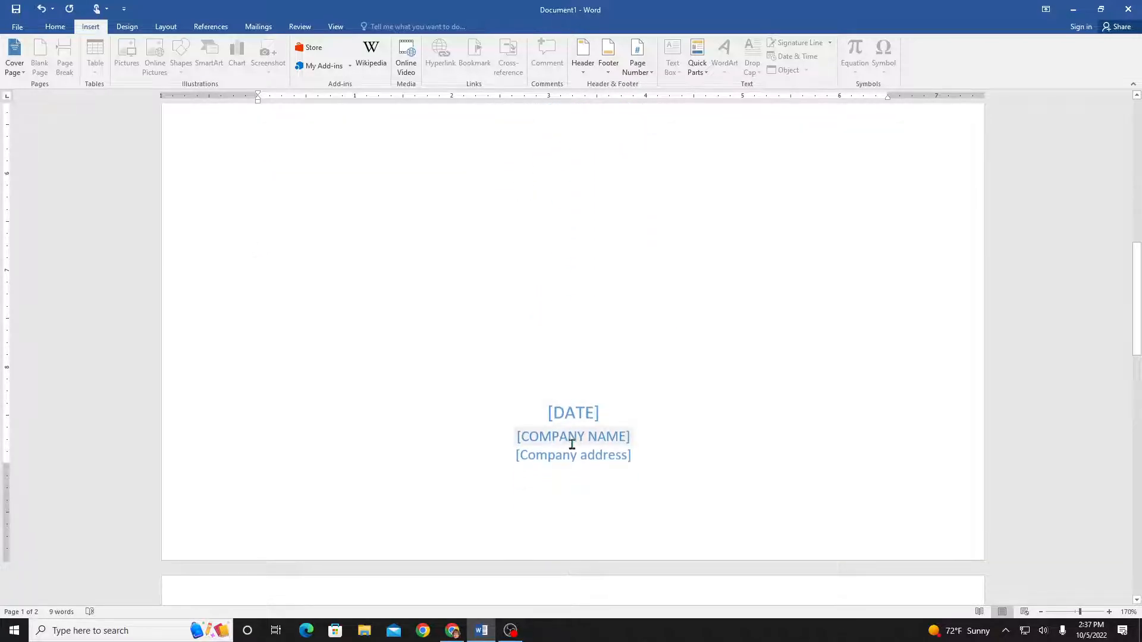
pyautogui.click(602, 414)
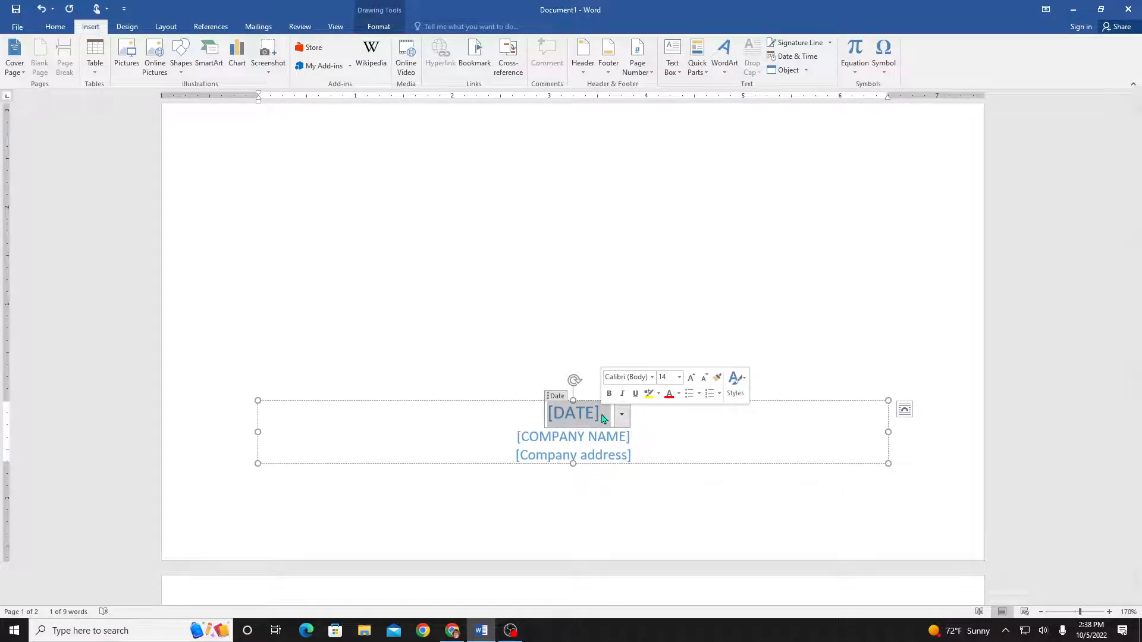
pyautogui.write('OCTO')
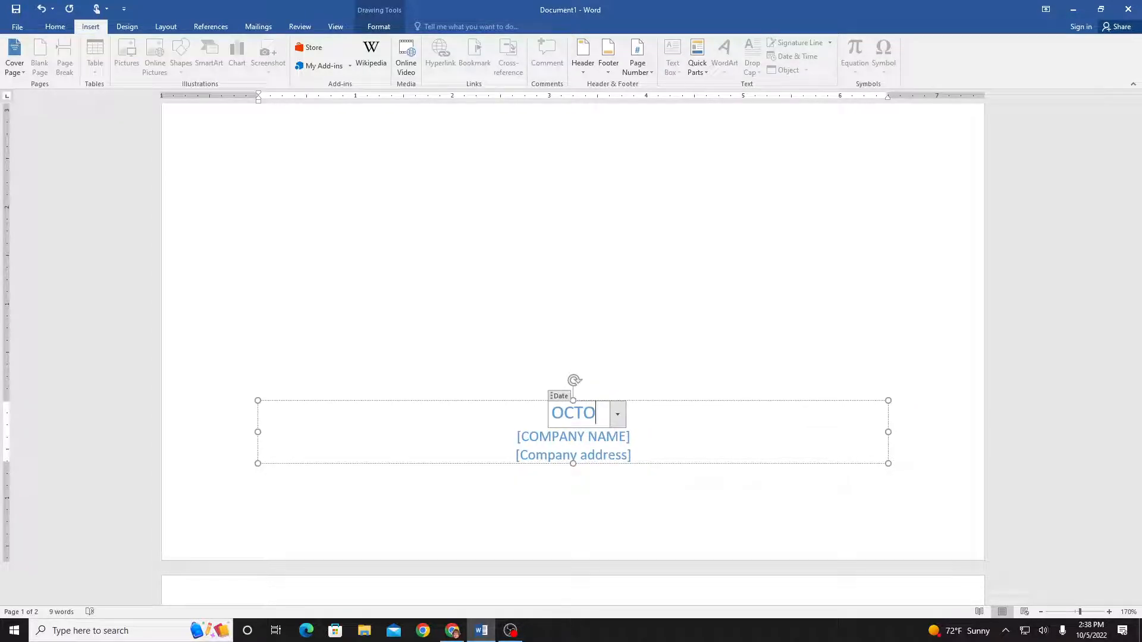
pyautogui.write('BER ')
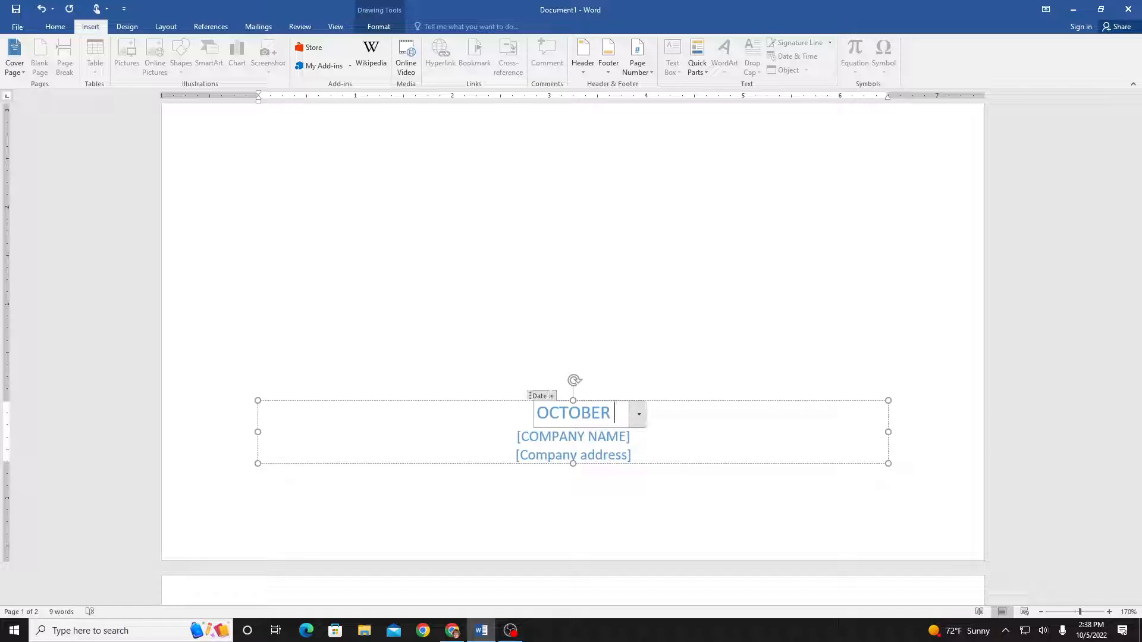
pyautogui.write('5, 2022')
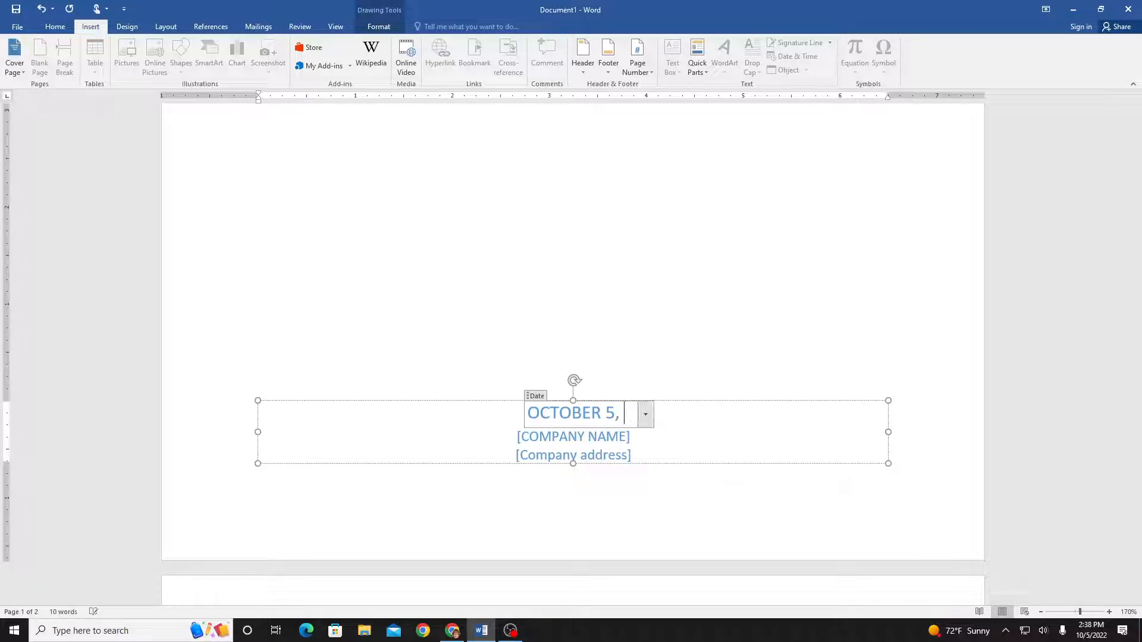
# Cut the company name and company address placeholders below the date on the cover page
pyautogui.click(615, 438)
pyautogui.rightClick(616, 440)
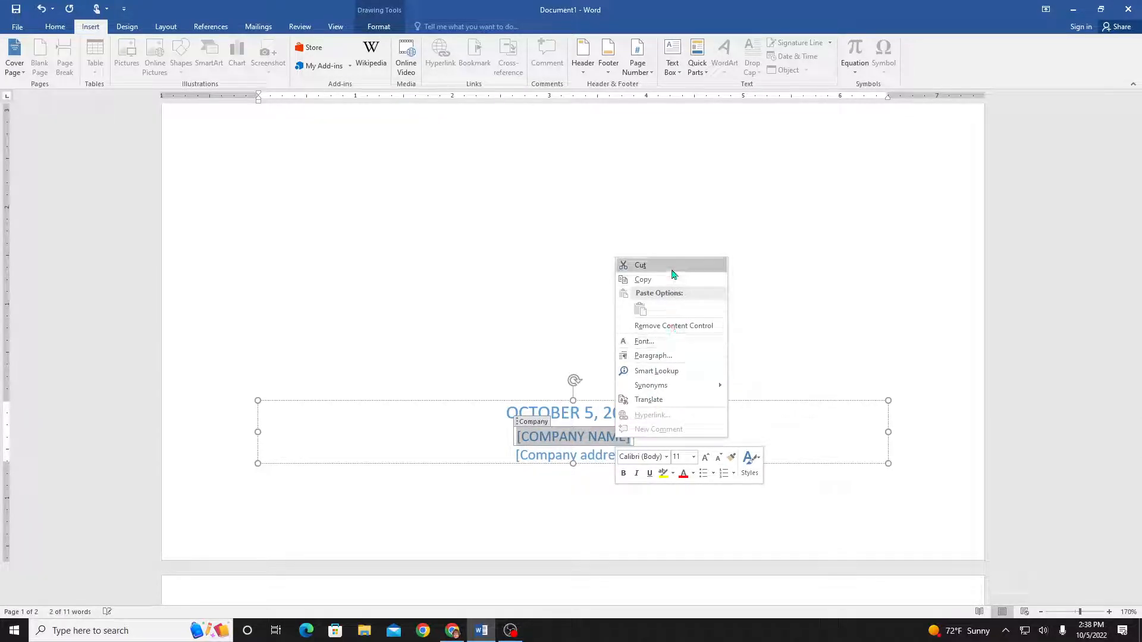
pyautogui.click(638, 266)
pyautogui.rightClick(624, 457)
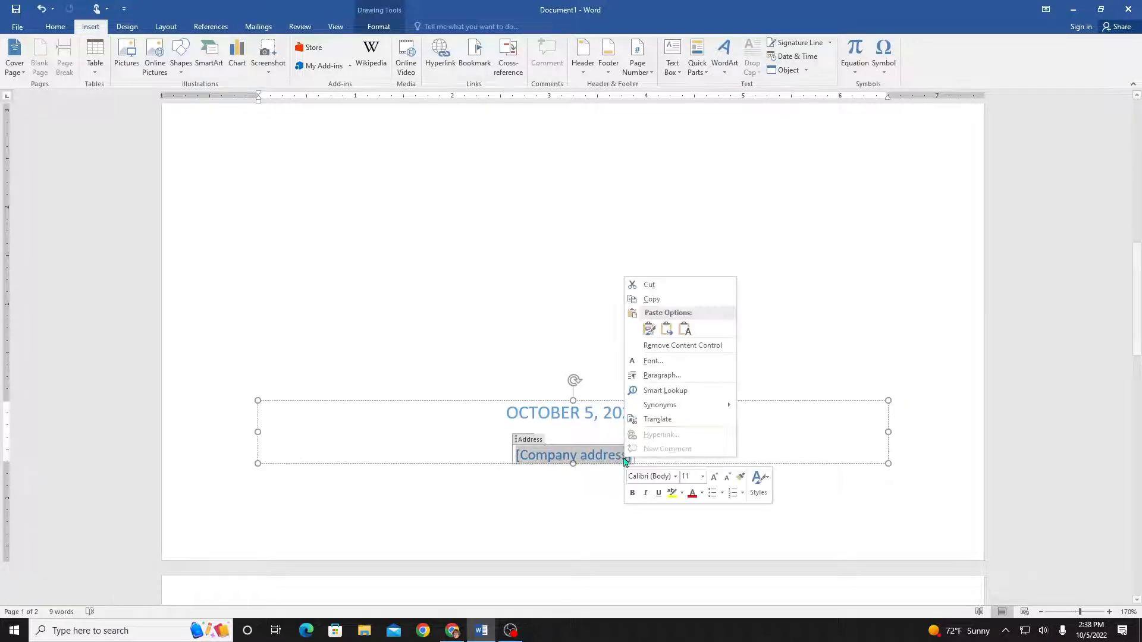
pyautogui.click(691, 284)
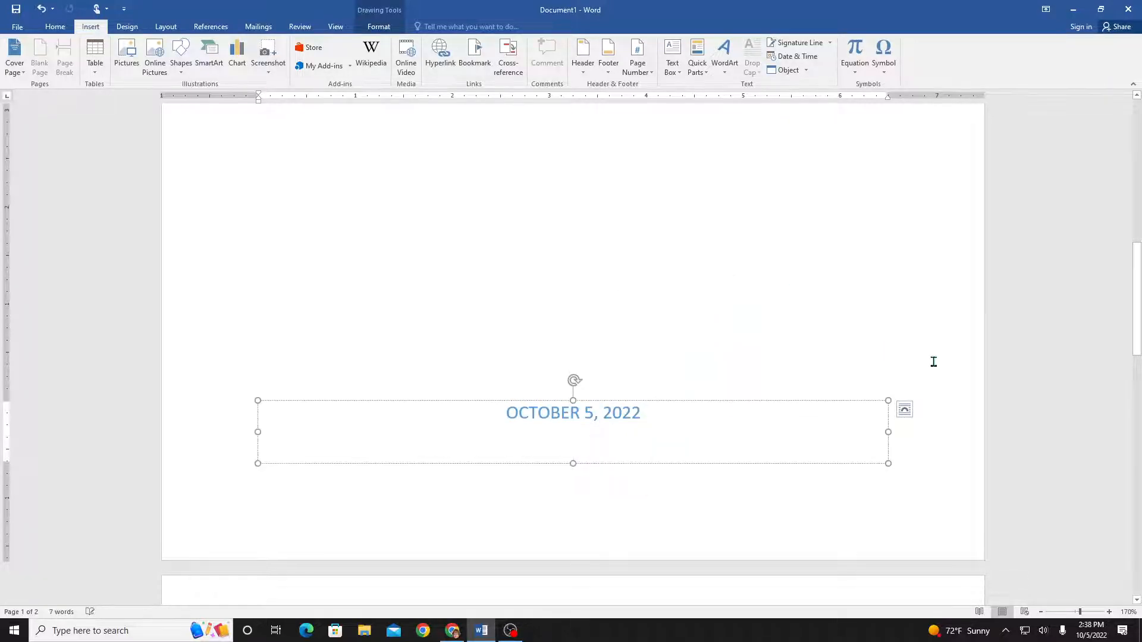
# Delete the stray text "Cre" beside the ornament above the cover page title
pyautogui.scroll(10, 931, 361)
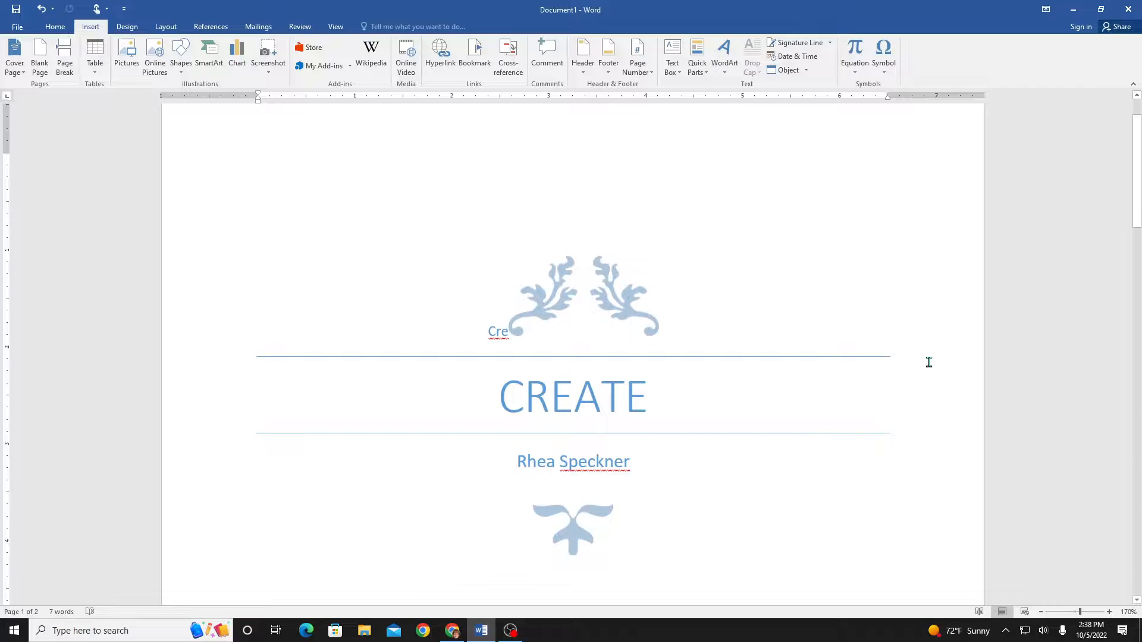
pyautogui.click(506, 335)
pyautogui.press('BackSpace')
pyautogui.press('BackSpace')
pyautogui.press('BackSpace')
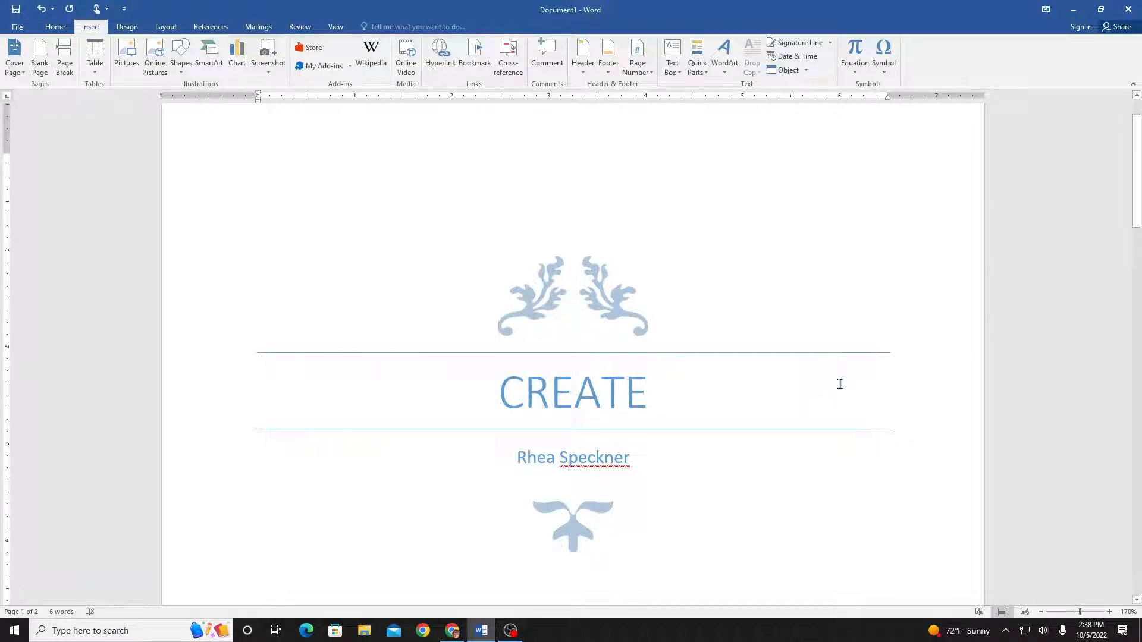
# Review the finished cover page and the blank page after it, with the document zoomed out to 120%
pyautogui.scroll(-15, 840, 385)
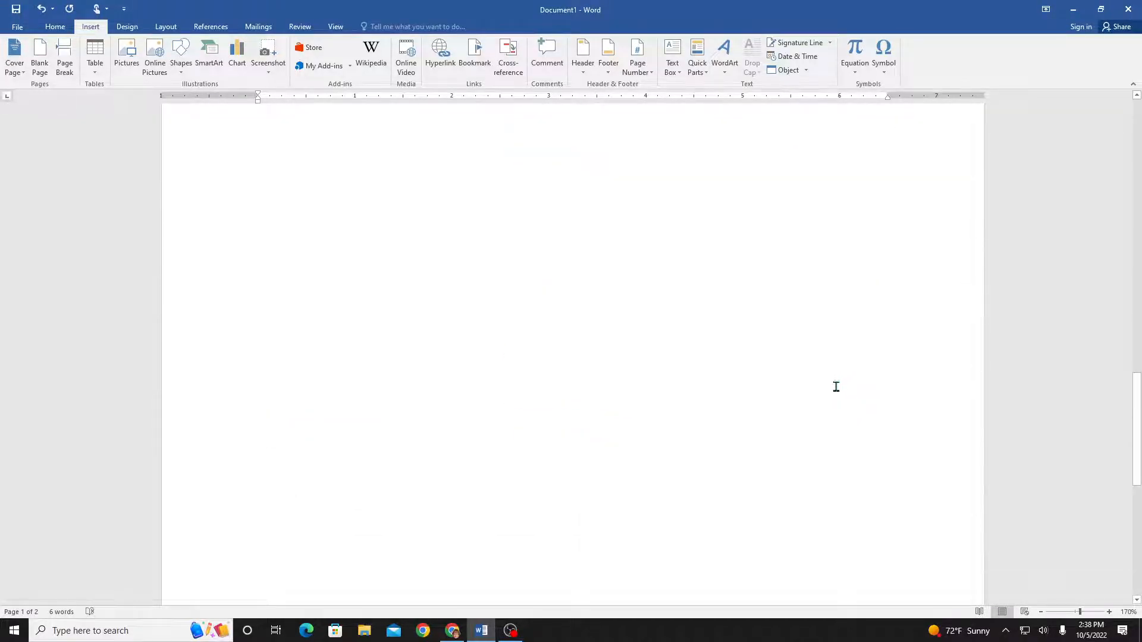
pyautogui.scroll(-8, 836, 387)
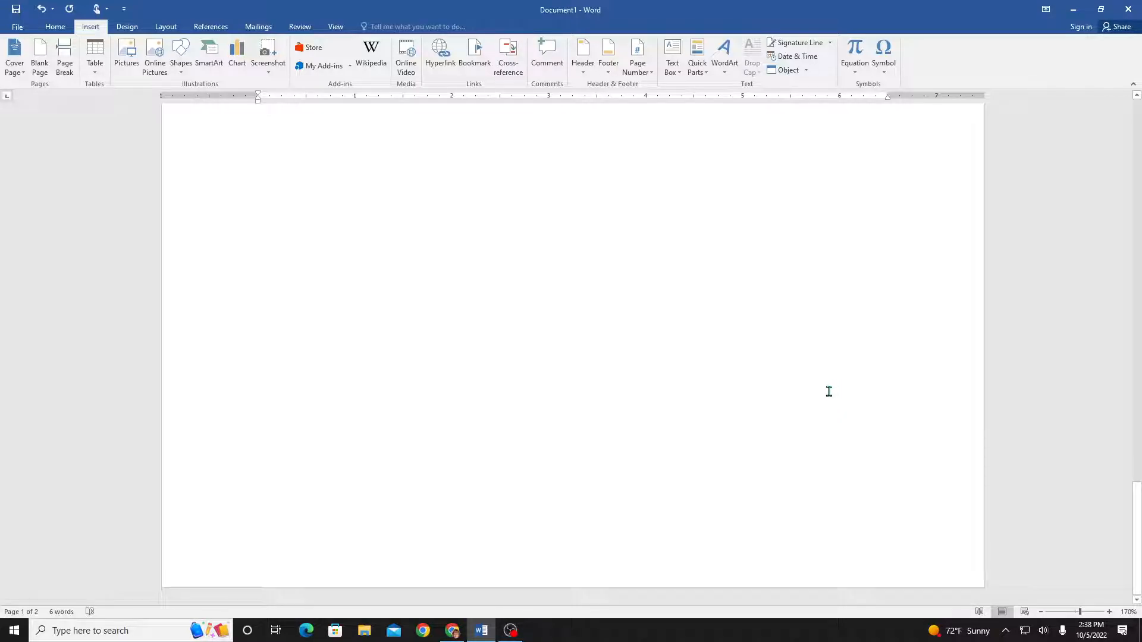
pyautogui.scroll(12, 829, 392)
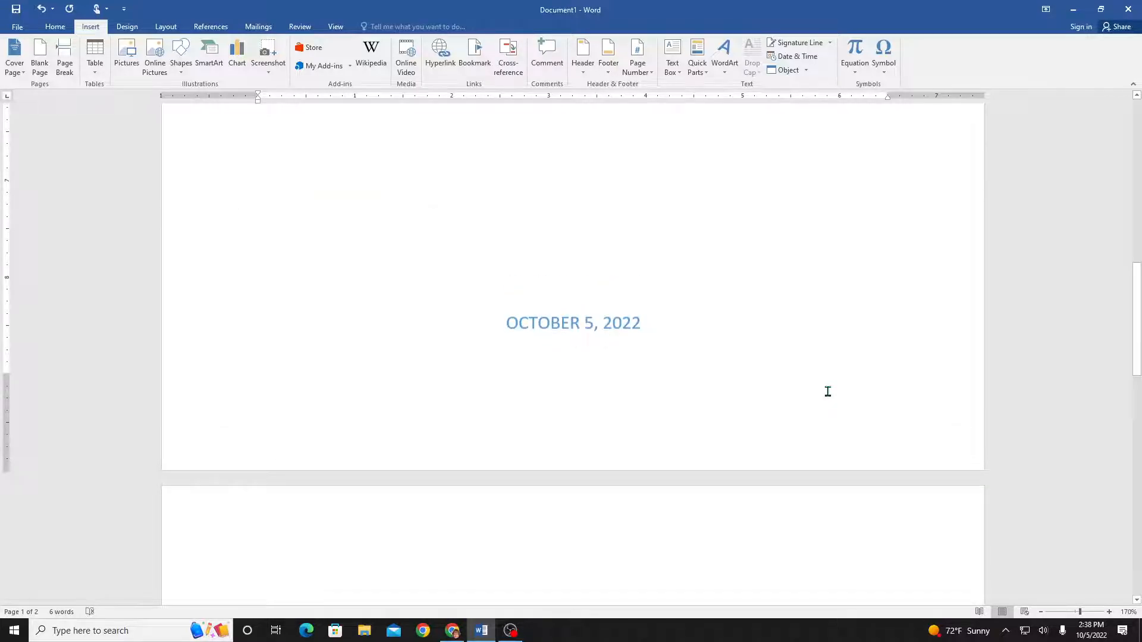
pyautogui.scroll(-6, 827, 390)
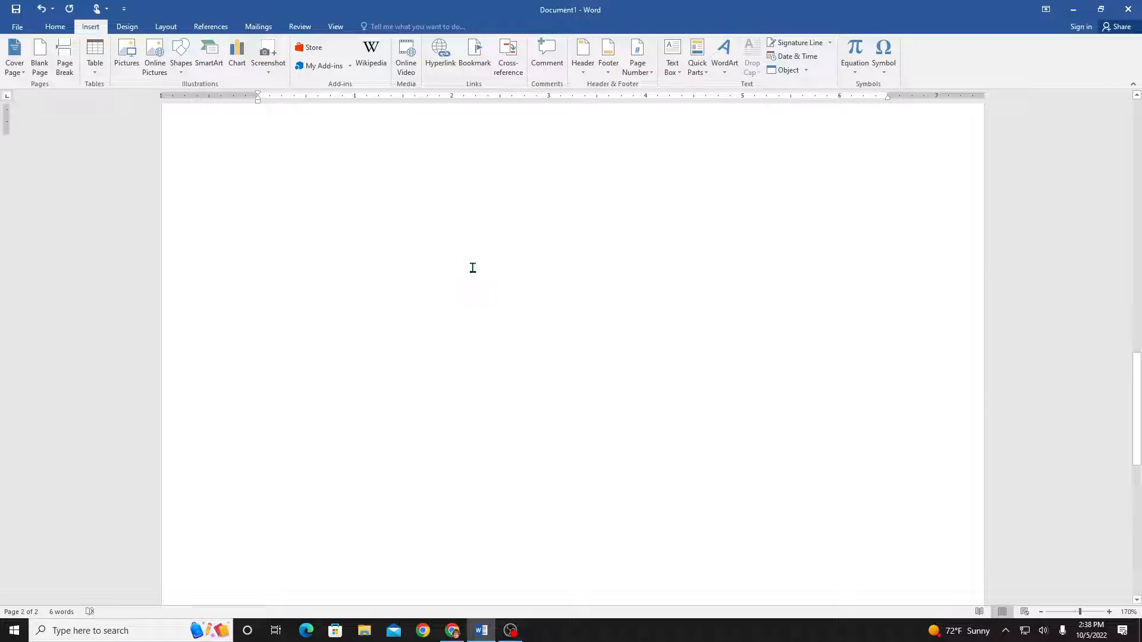
pyautogui.scroll(1, 473, 268)
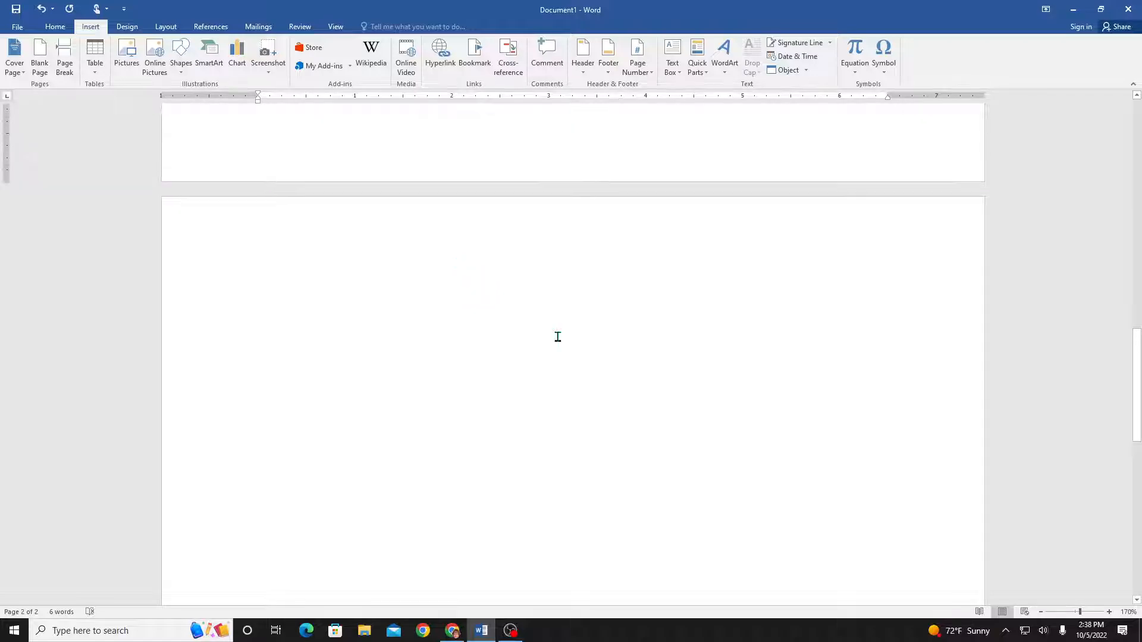
pyautogui.click(1040, 613)
pyautogui.click(1040, 613)
pyautogui.click(1040, 612)
pyautogui.click(1040, 612)
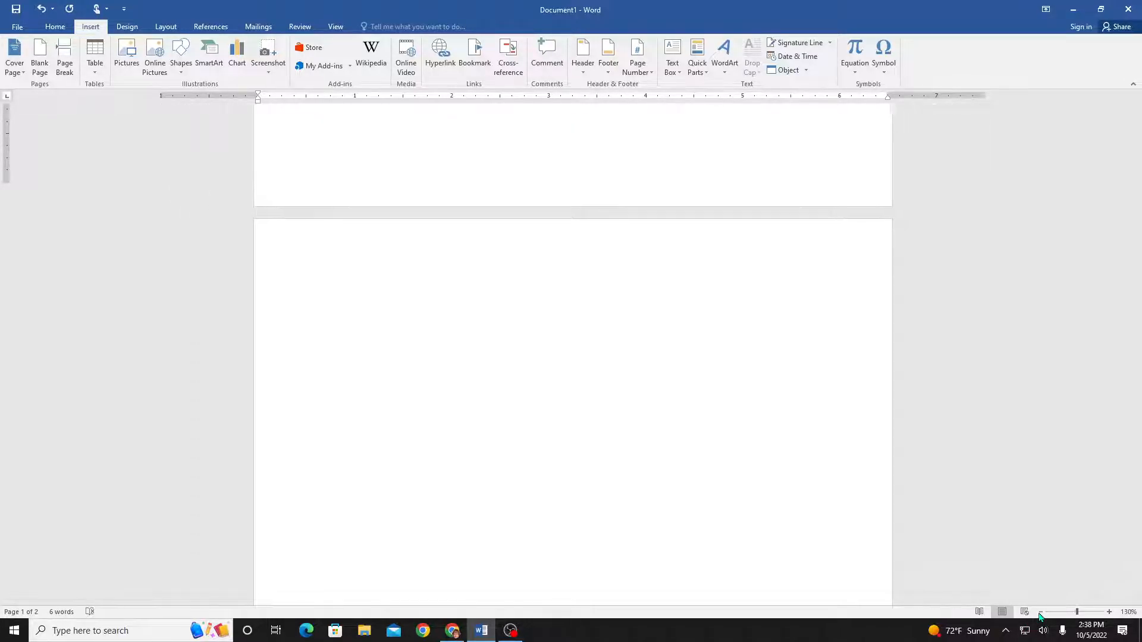
pyautogui.click(1041, 612)
pyautogui.scroll(-1, 937, 438)
pyautogui.scroll(2, 938, 439)
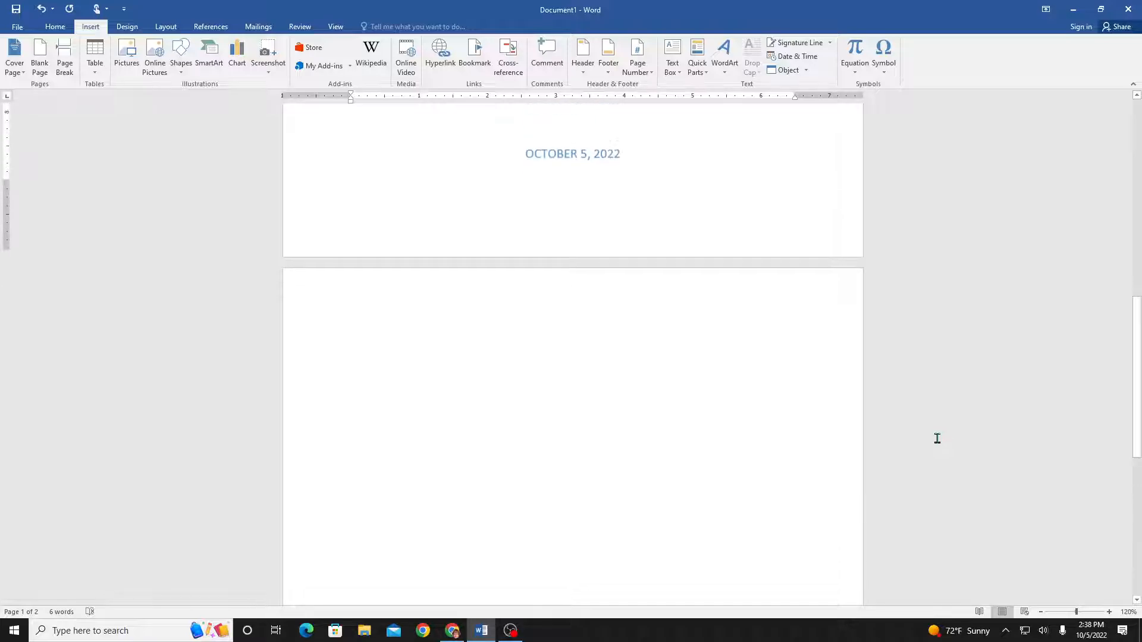
pyautogui.scroll(-3, 938, 438)
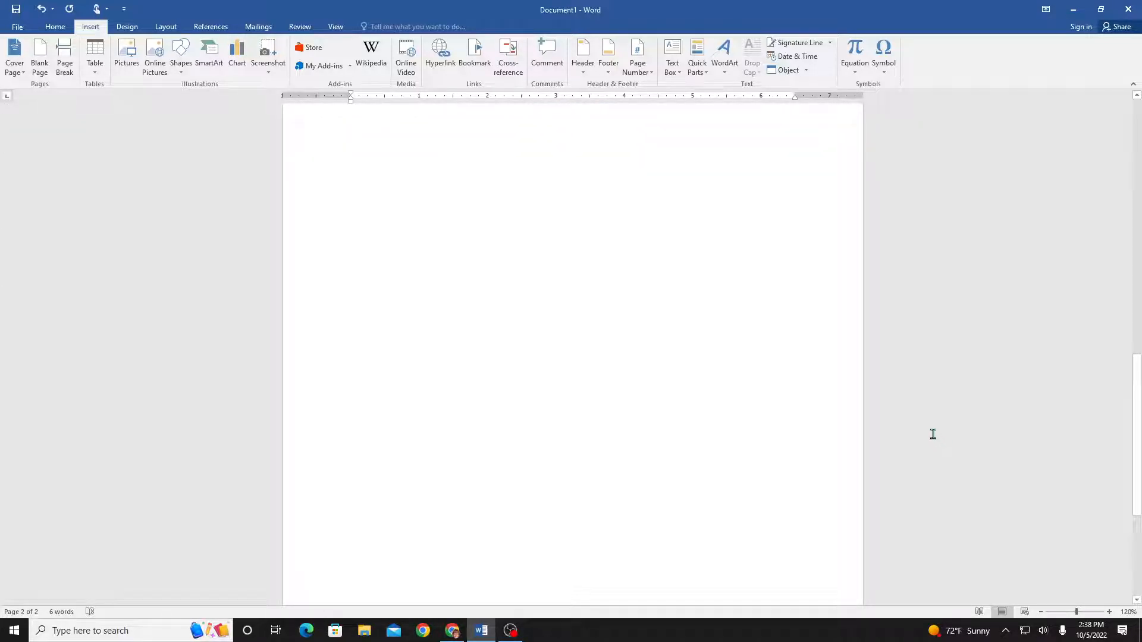
pyautogui.scroll(3, 892, 400)
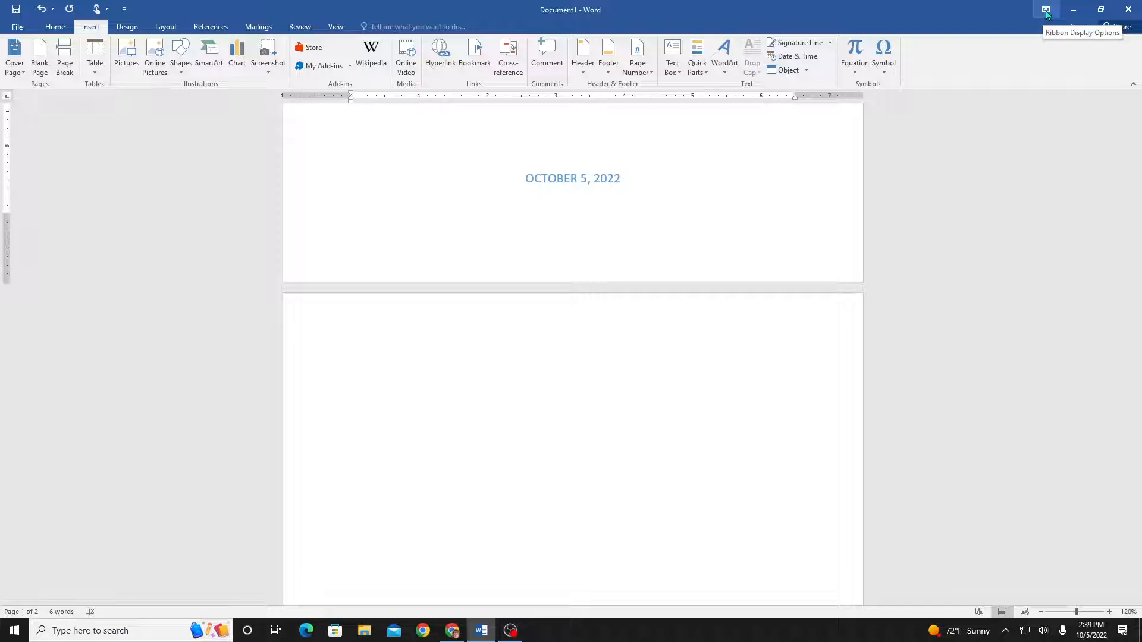
# Check the ribbon display options and preview the document in Read Mode, returning to Print Layout each time
pyautogui.click(1047, 13)
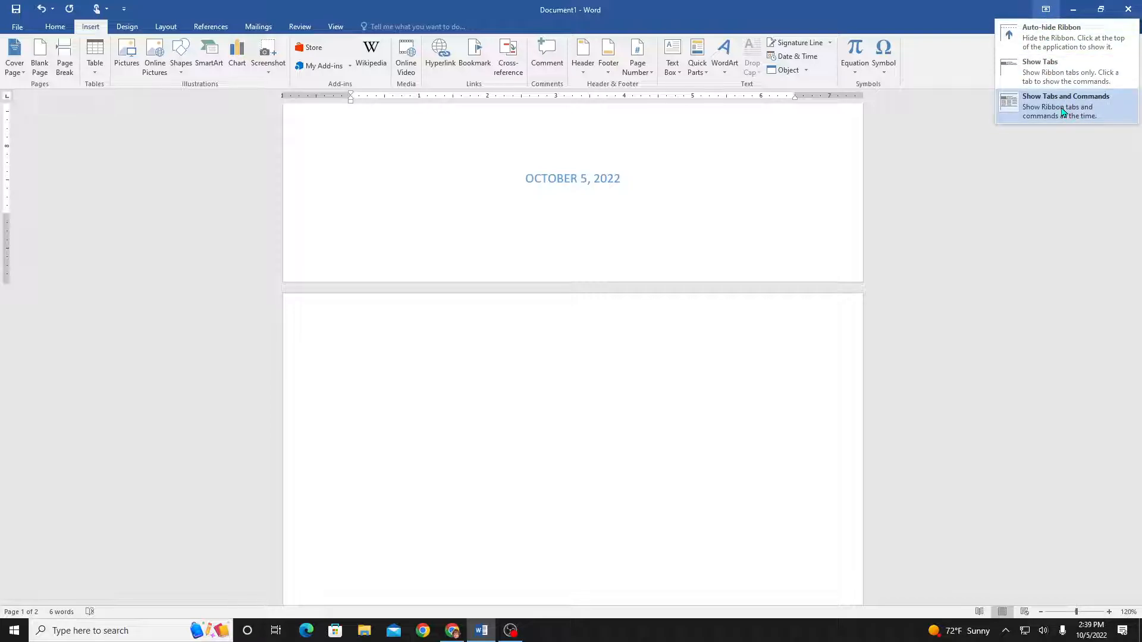
pyautogui.click(850, 235)
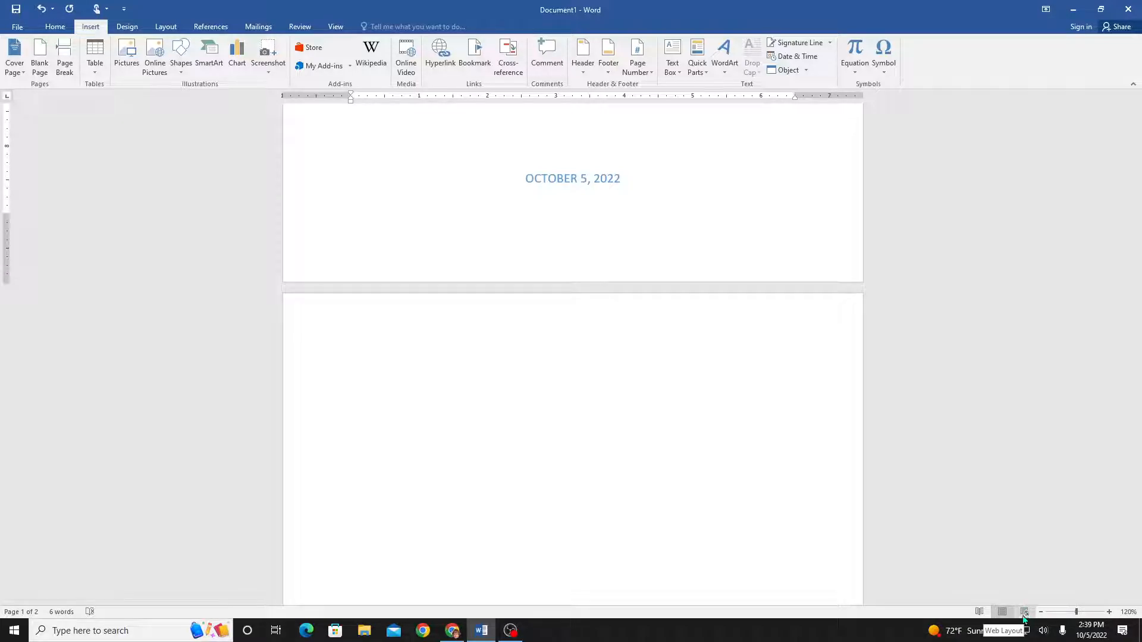
pyautogui.click(983, 617)
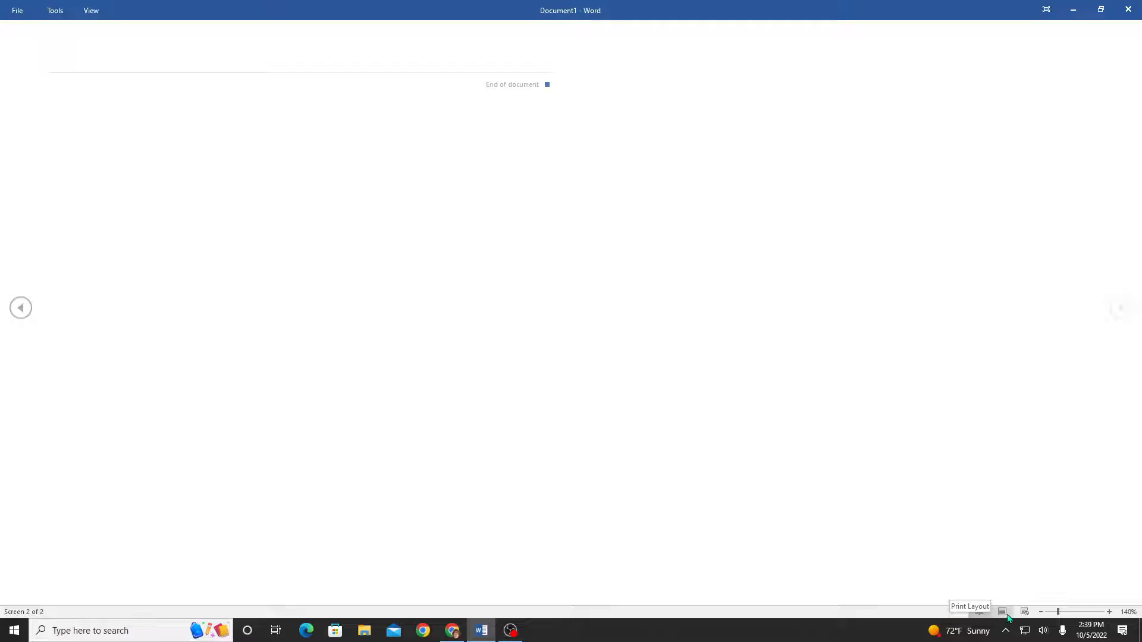
pyautogui.click(1007, 617)
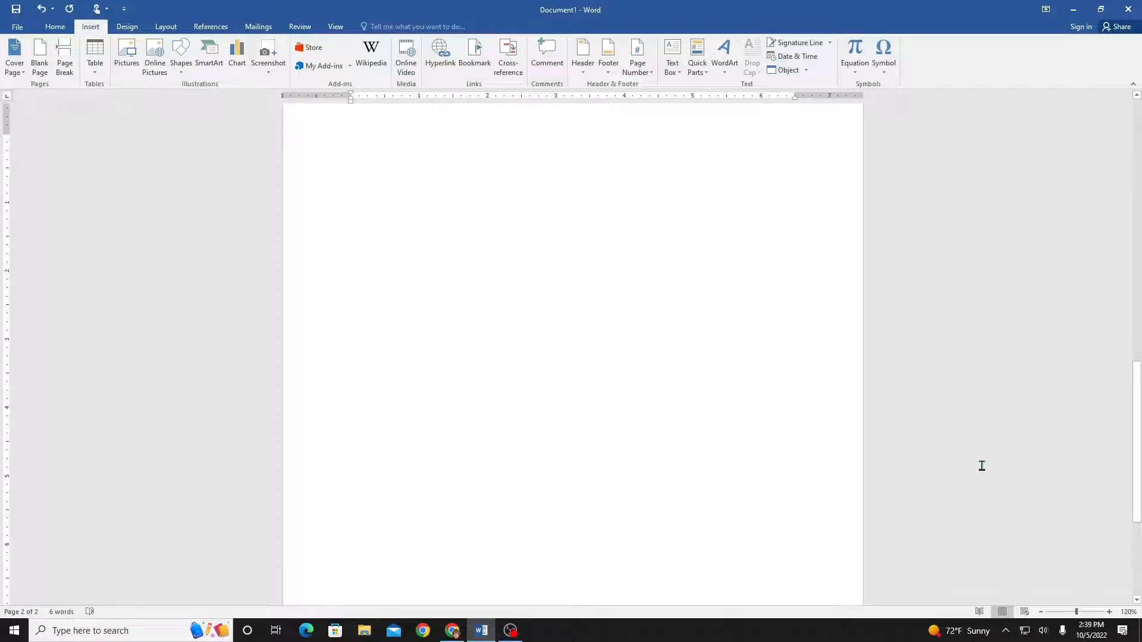
pyautogui.scroll(10, 982, 465)
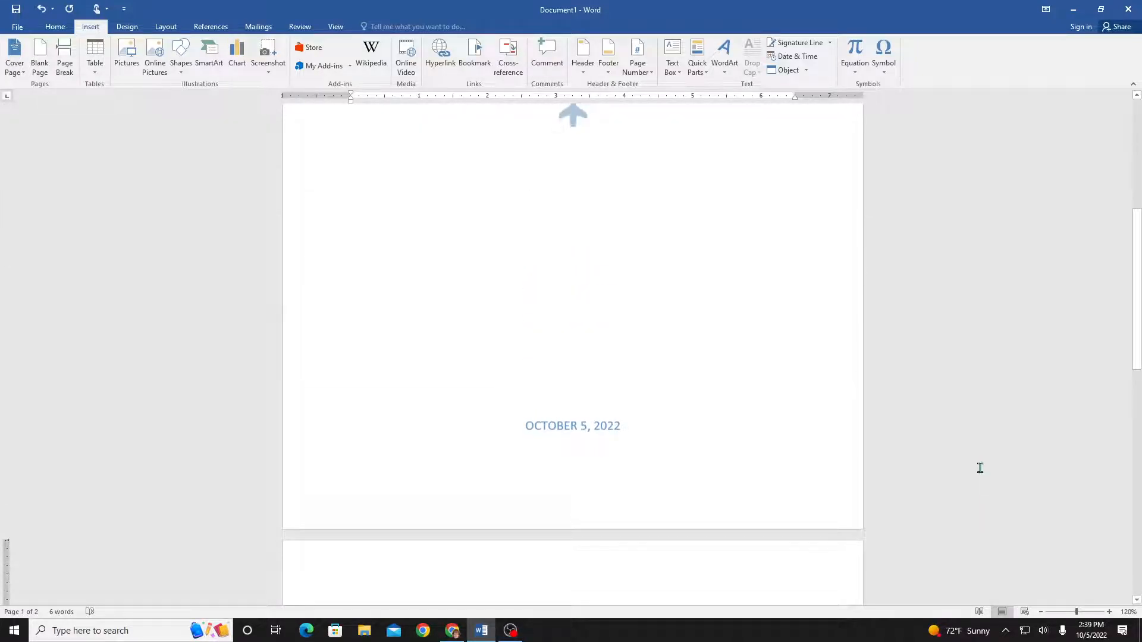
pyautogui.scroll(-3, 981, 467)
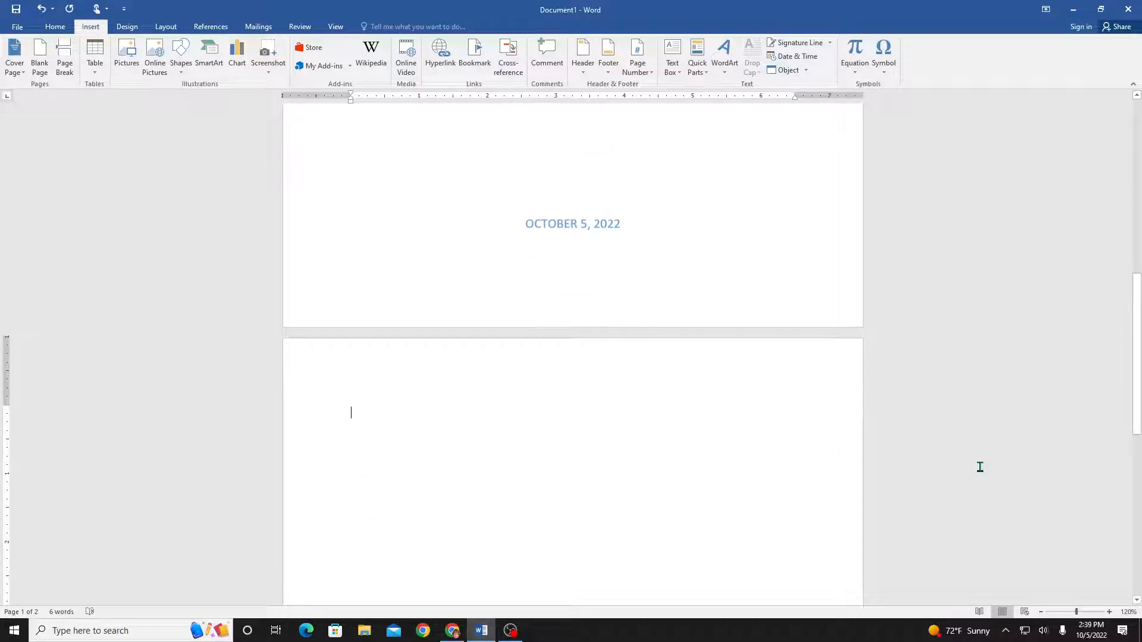
pyautogui.click(978, 615)
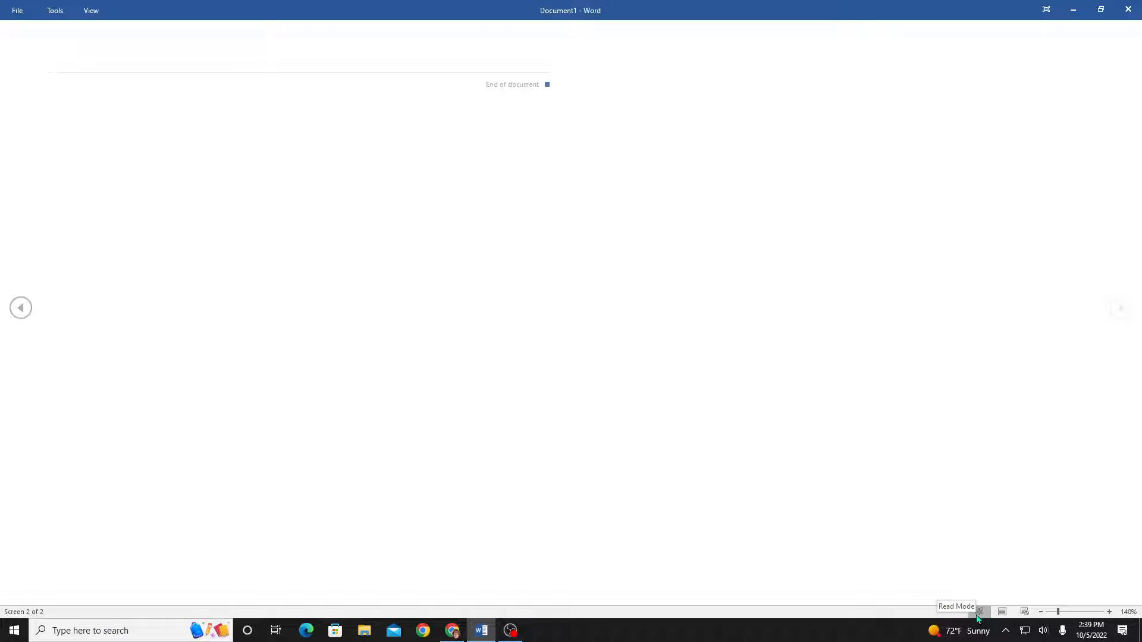
pyautogui.click(1009, 615)
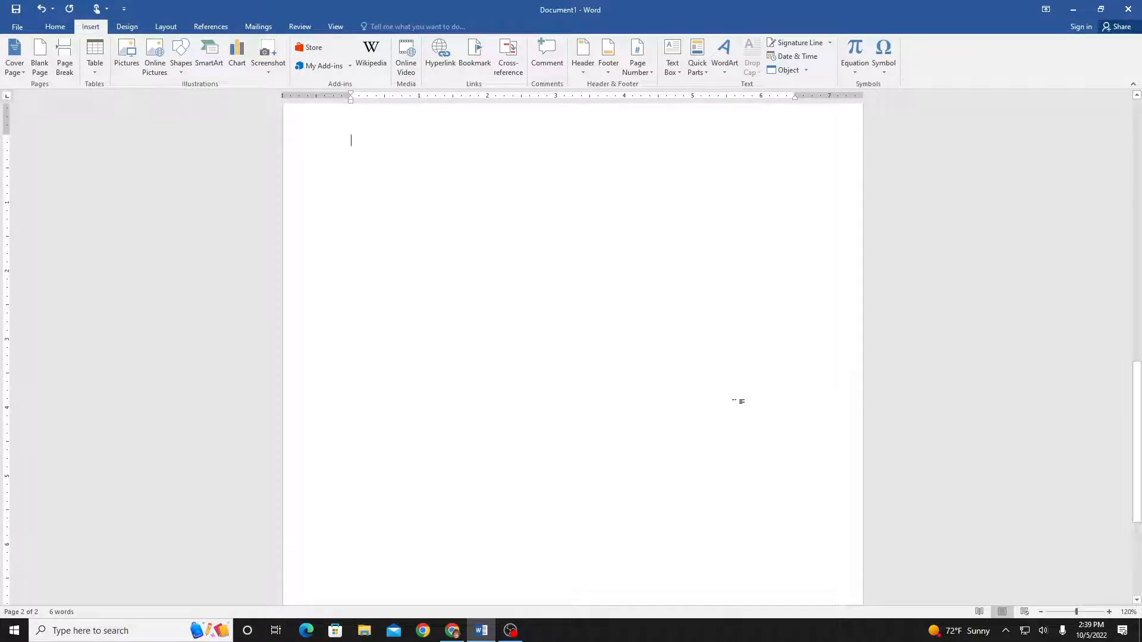
# Insert the built-in Automatic Table 1 table of contents on the blank page after the cover page
pyautogui.scroll(1, 738, 401)
pyautogui.scroll(3, 602, 356)
pyautogui.scroll(-1, 601, 350)
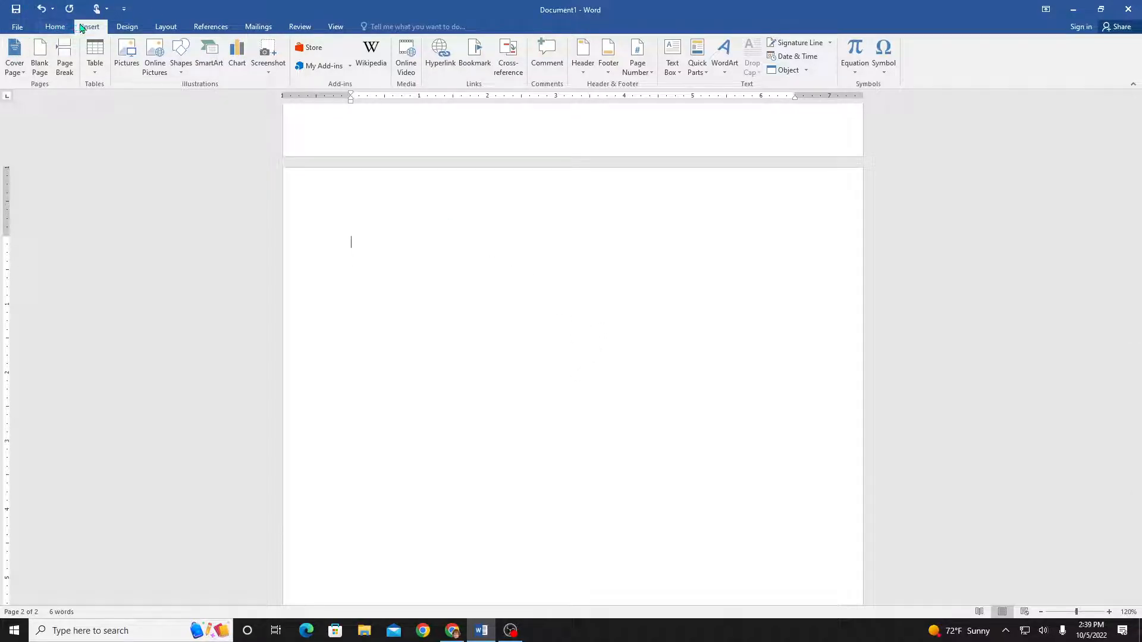
pyautogui.click(299, 26)
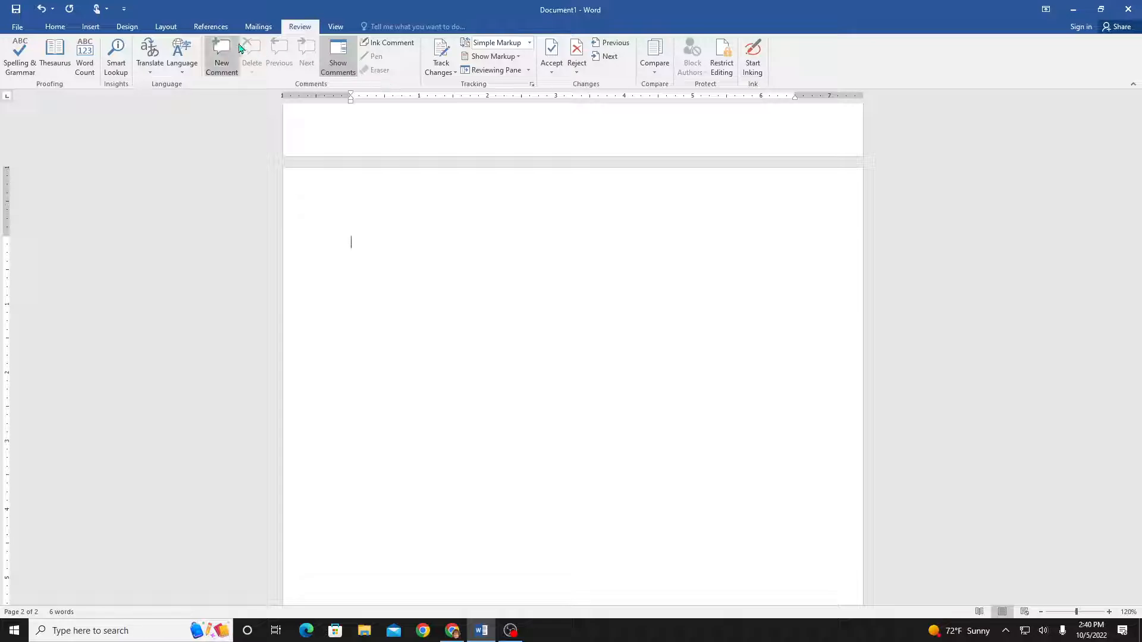
pyautogui.click(213, 27)
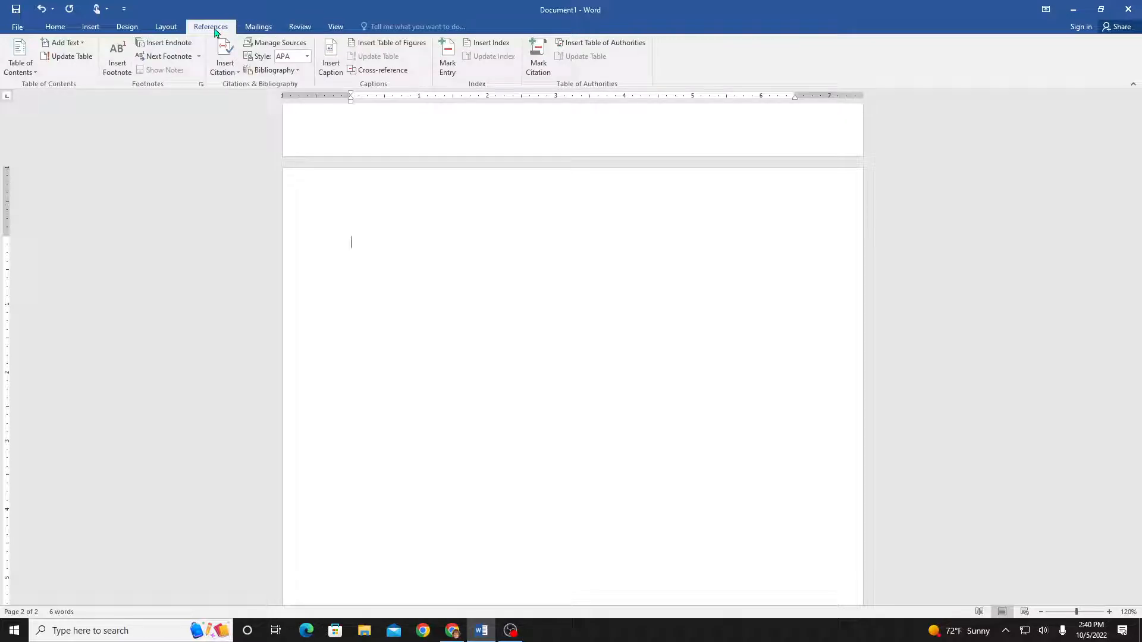
pyautogui.click(27, 71)
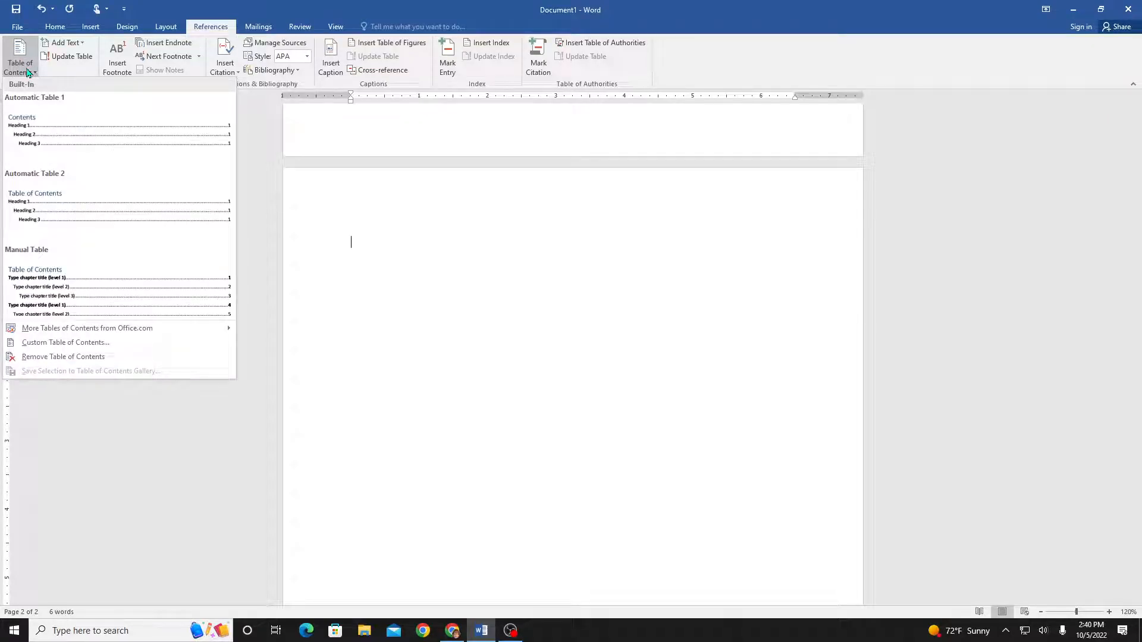
pyautogui.click(95, 151)
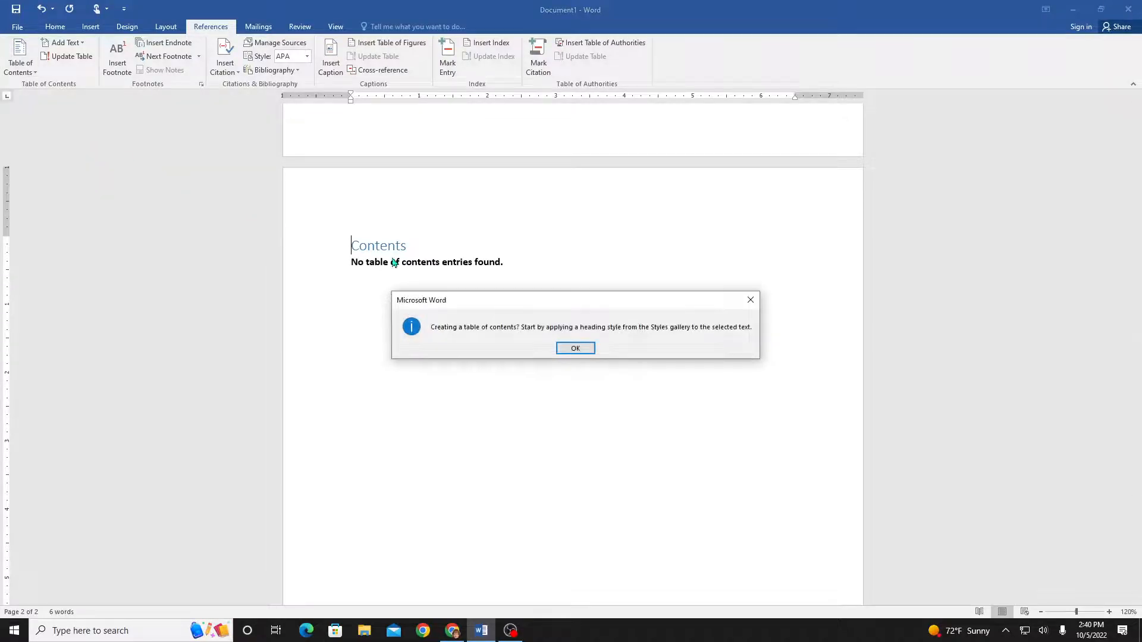
pyautogui.click(577, 350)
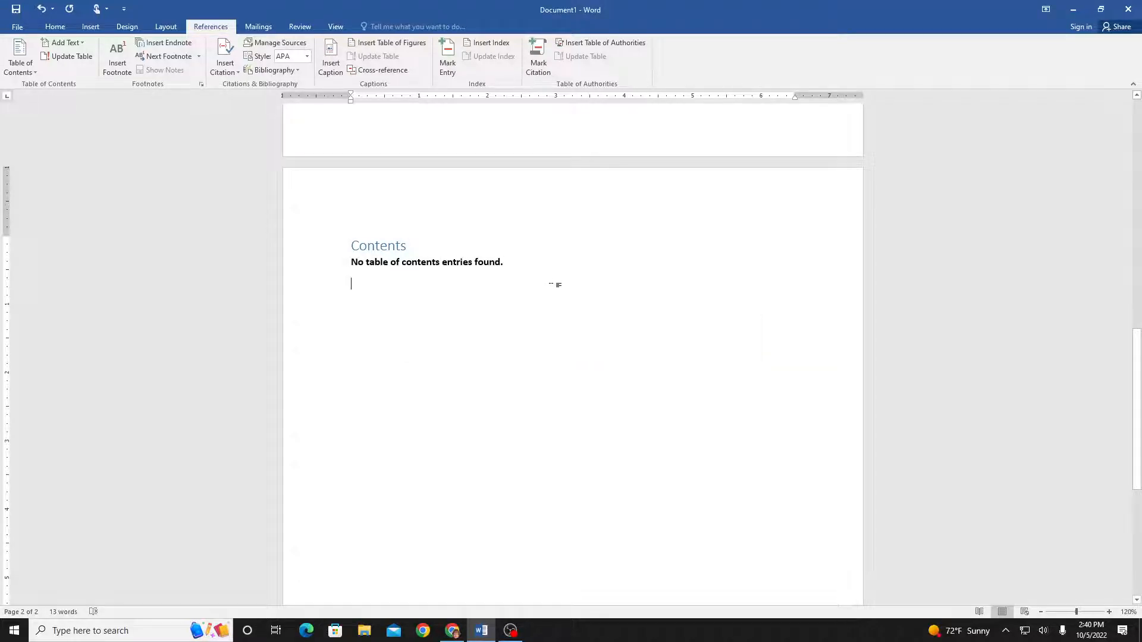
pyautogui.click(439, 260)
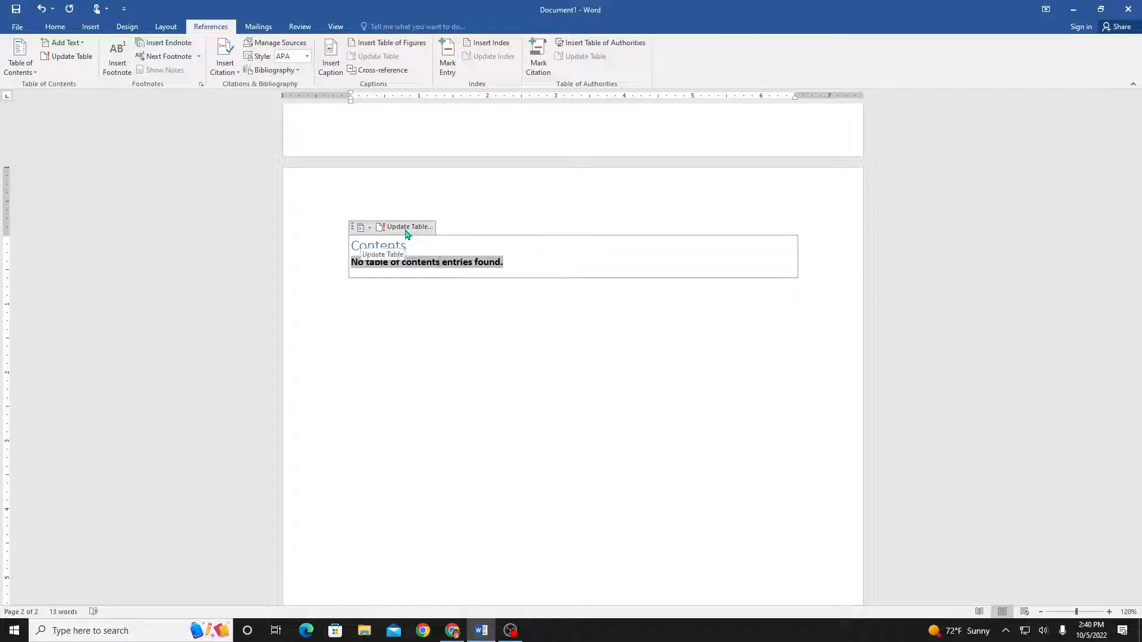
pyautogui.click(574, 343)
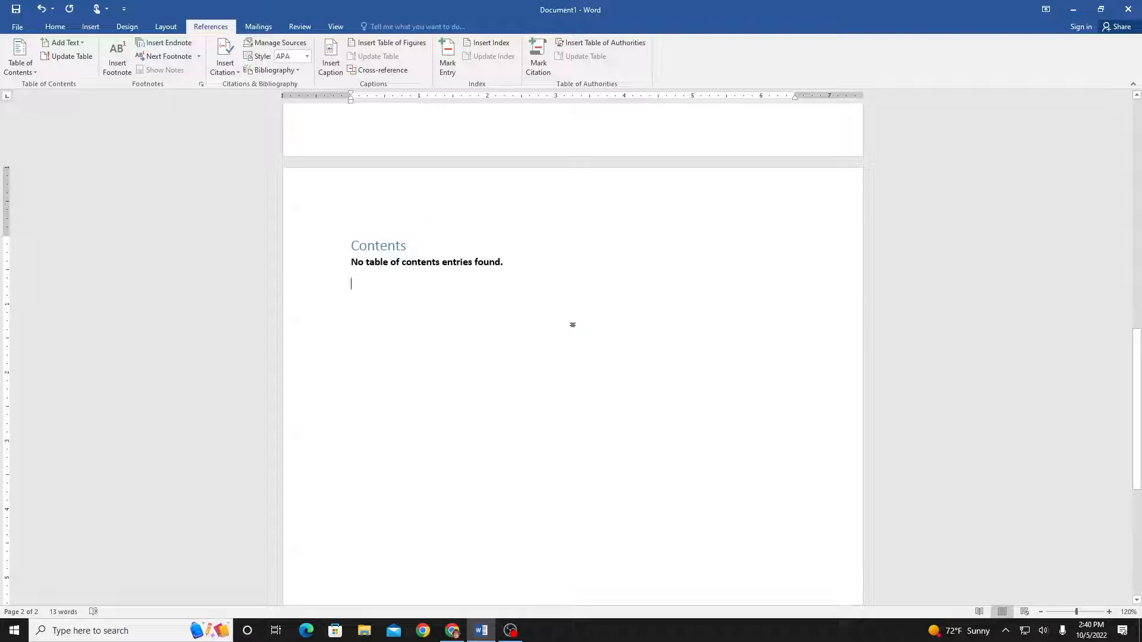
# Insert a blank page after the table of contents page
pyautogui.scroll(-5, 570, 328)
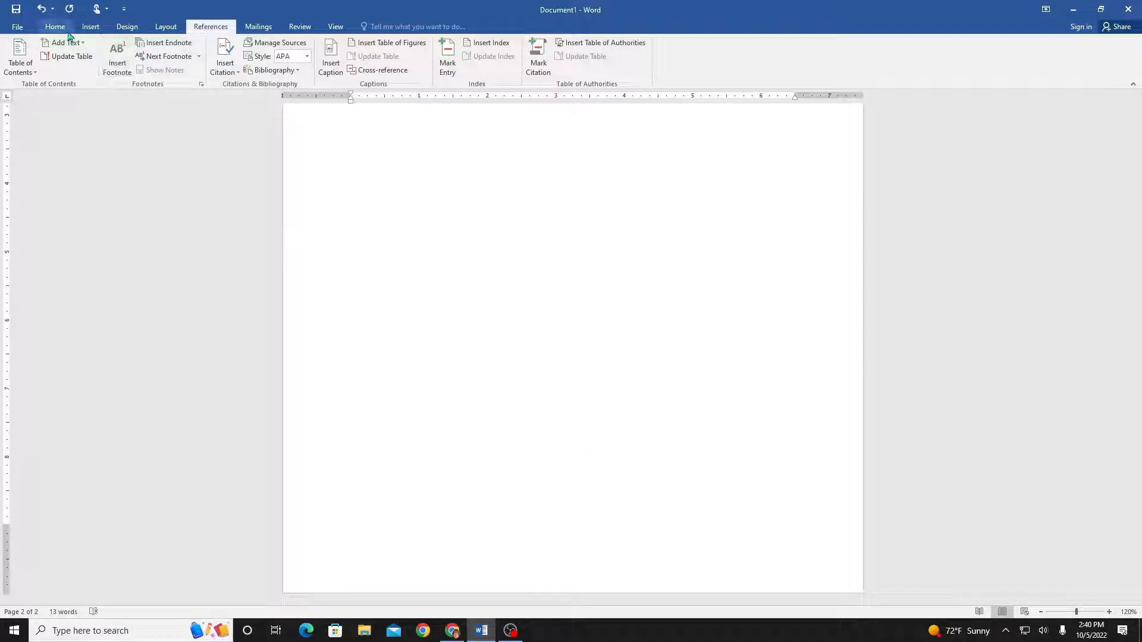
pyautogui.click(101, 27)
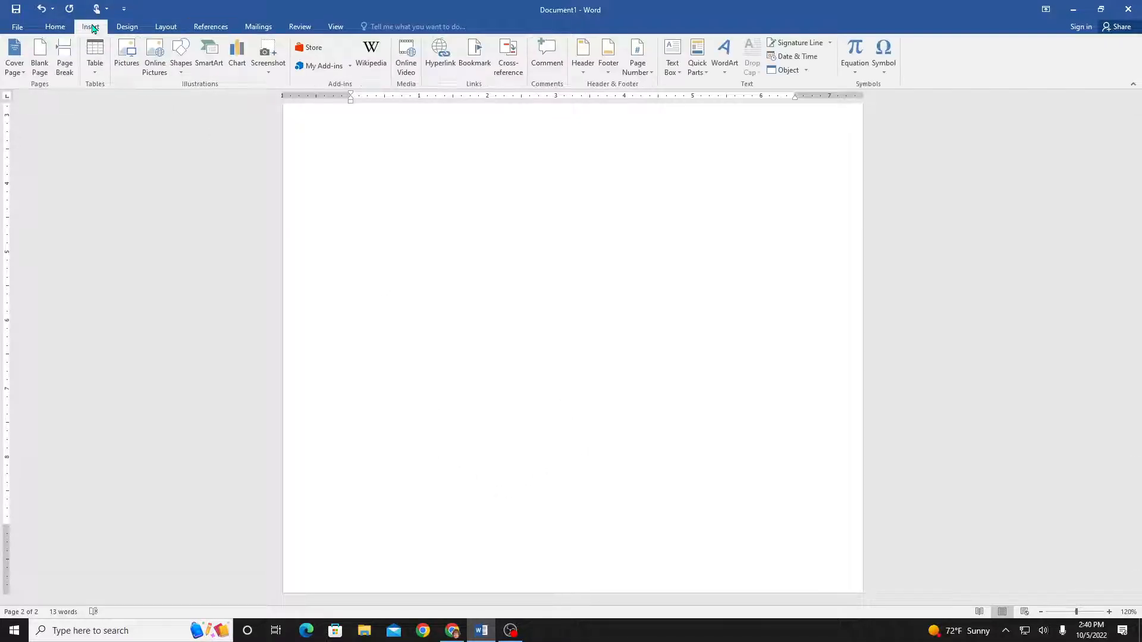
pyautogui.click(39, 56)
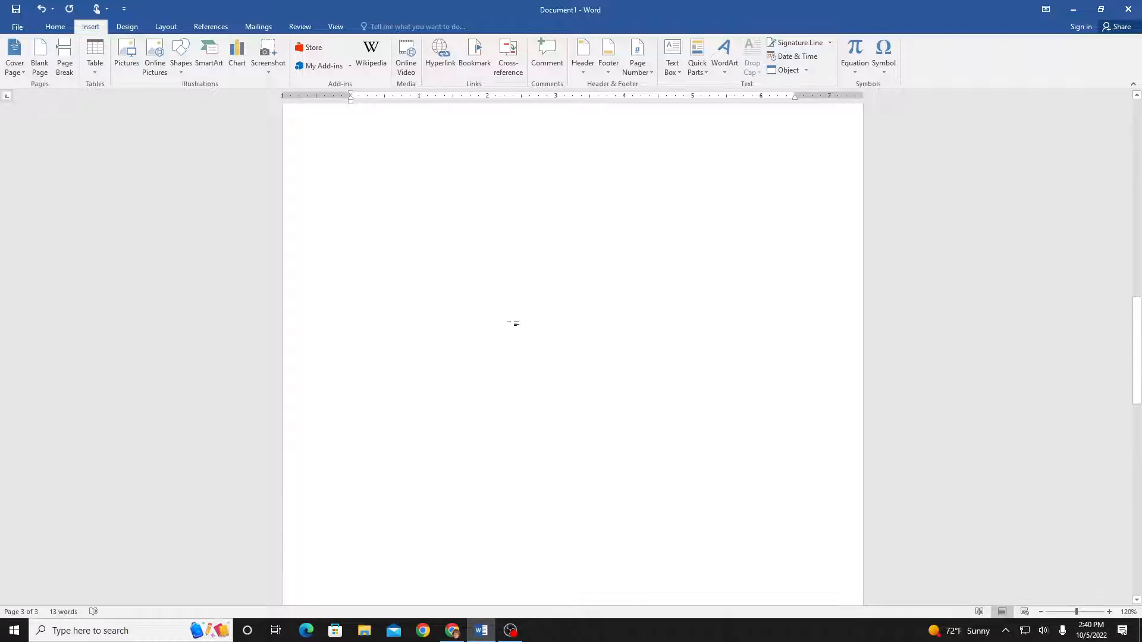
pyautogui.scroll(1, 509, 324)
pyautogui.scroll(-14, 510, 325)
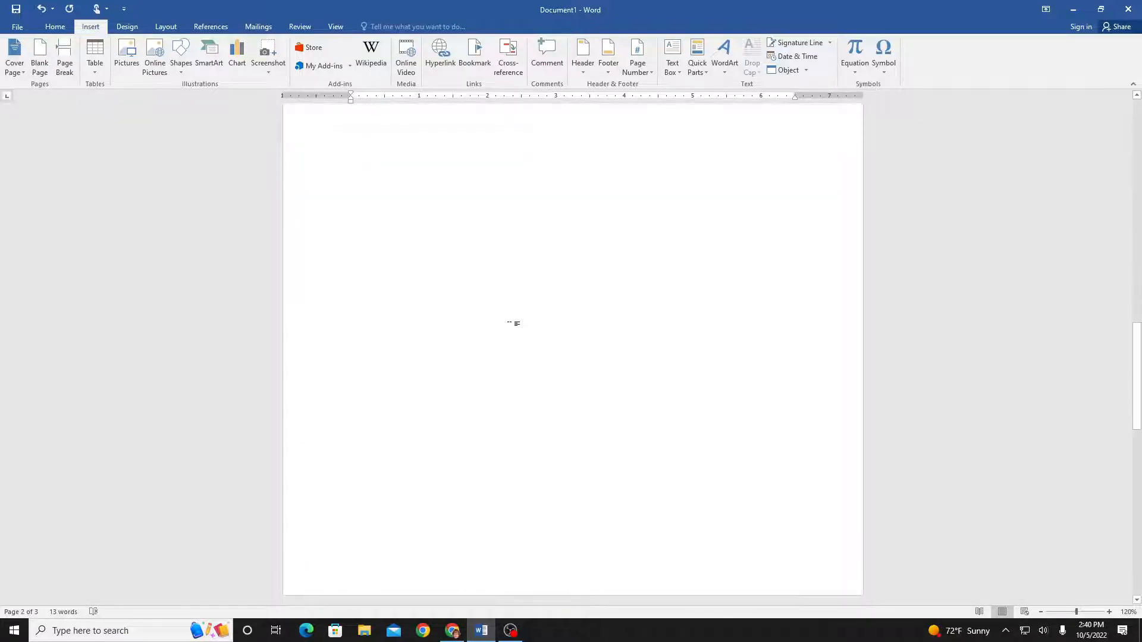
pyautogui.scroll(-3, 510, 327)
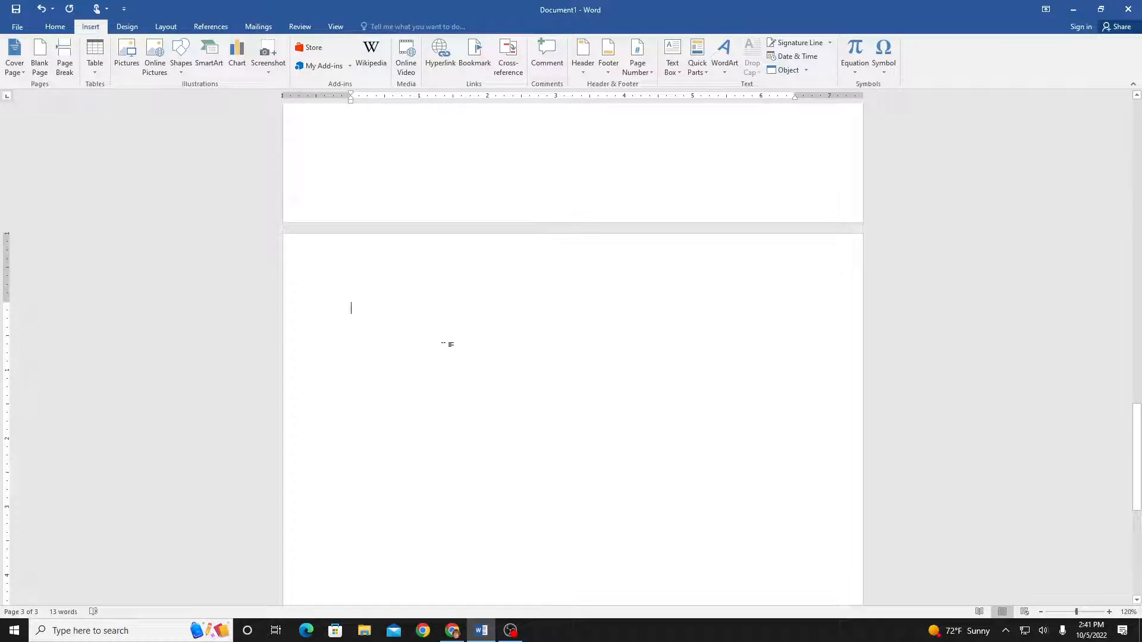
# Add the title "Tables" at the start of the third page, with the Heading 1 style and centred alignment
pyautogui.write('Tables')
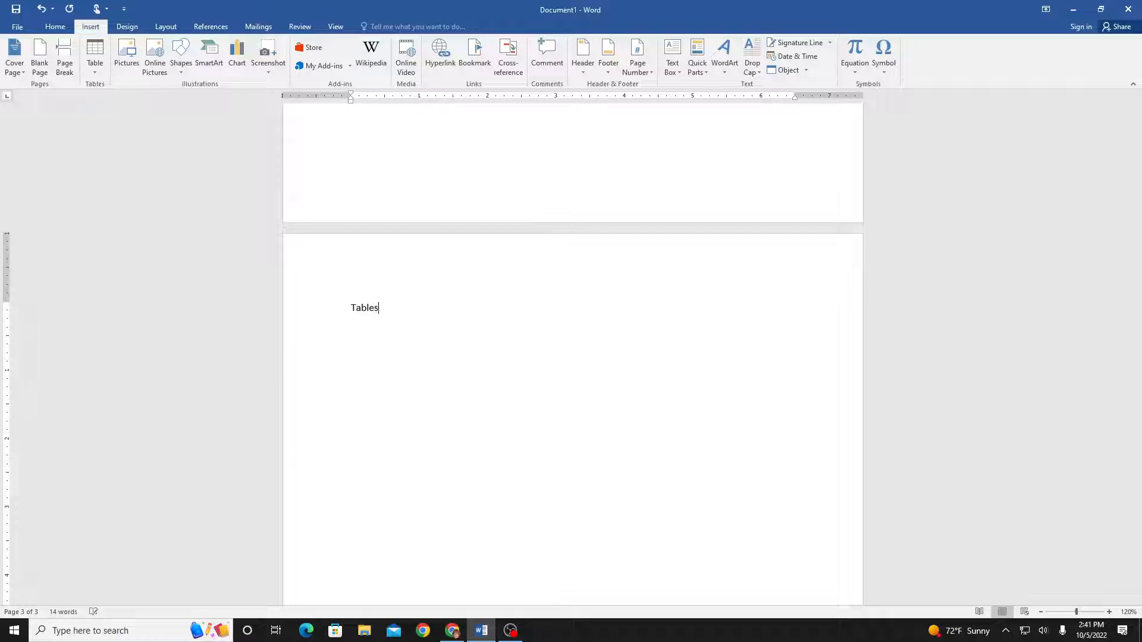
pyautogui.click(329, 307)
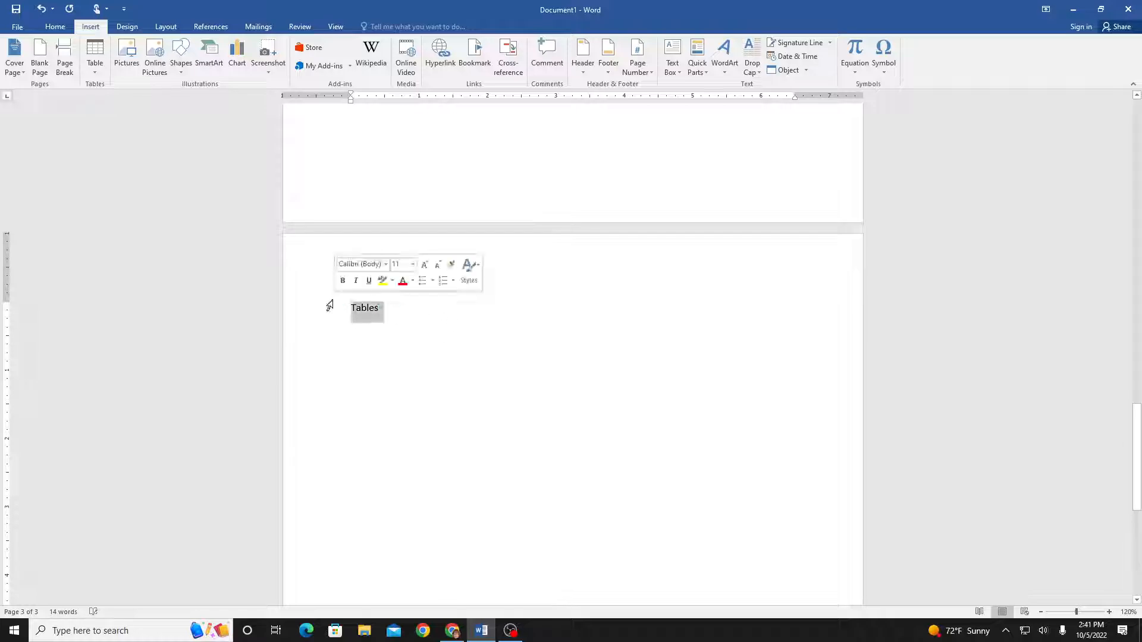
pyautogui.click(53, 28)
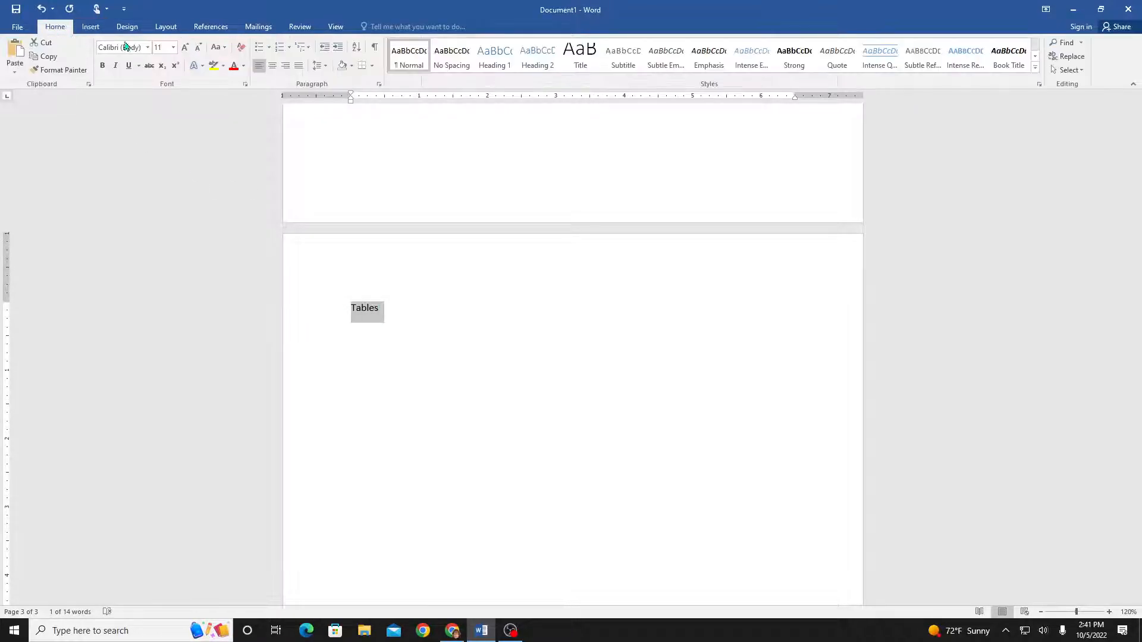
pyautogui.click(273, 65)
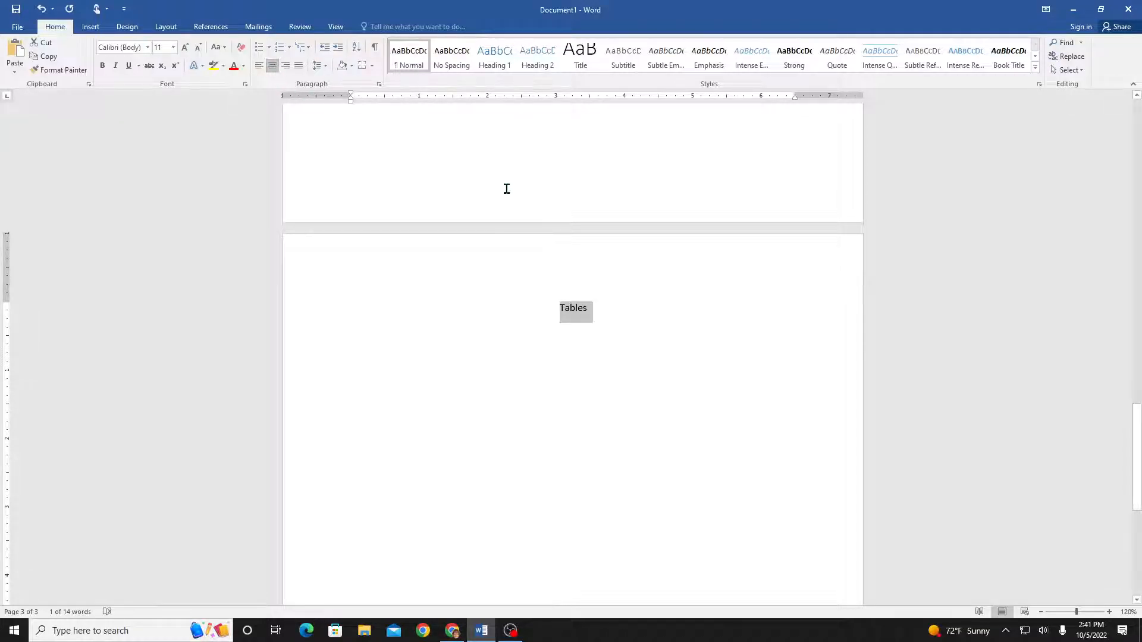
pyautogui.click(492, 67)
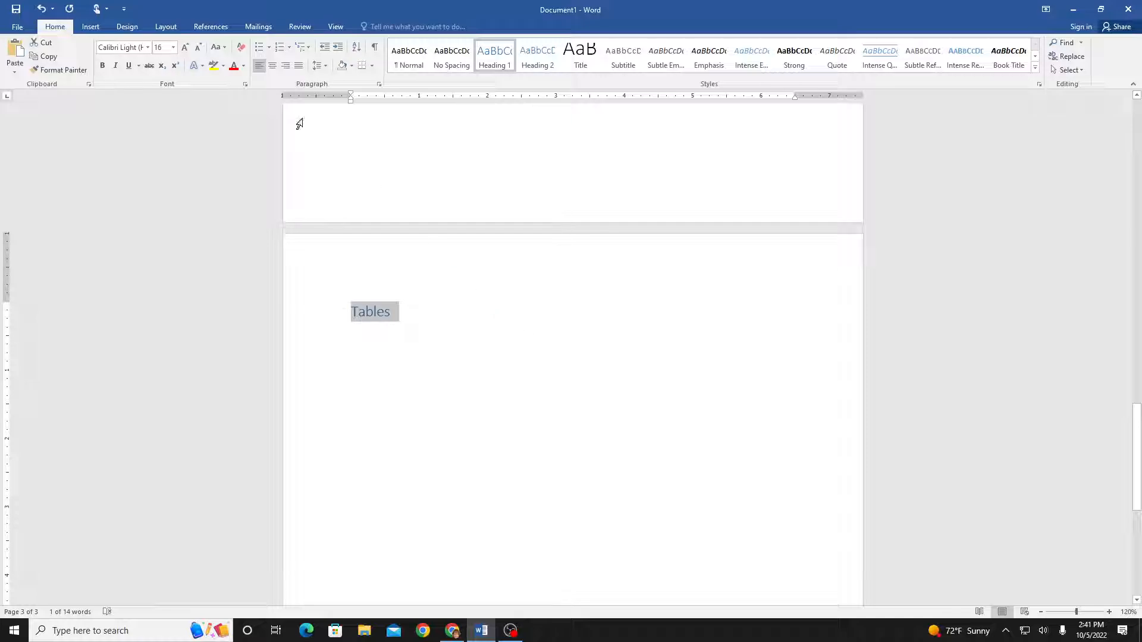
pyautogui.click(272, 66)
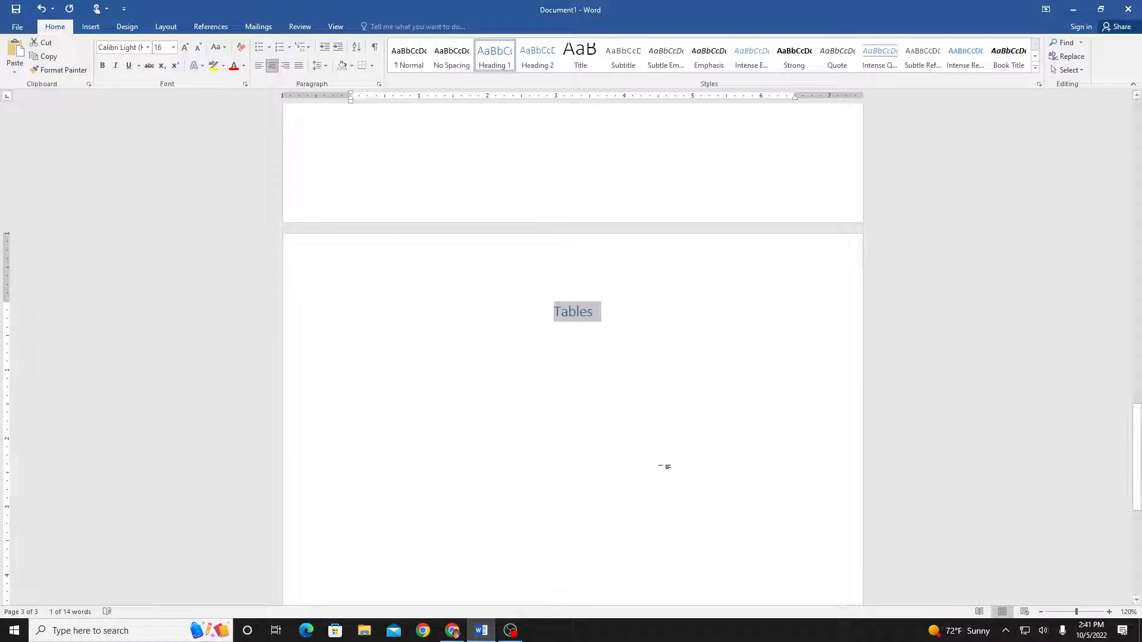
pyautogui.click(670, 431)
# Update the table of contents on the second page and check its entry against the heading on the third page
pyautogui.scroll(20, 670, 431)
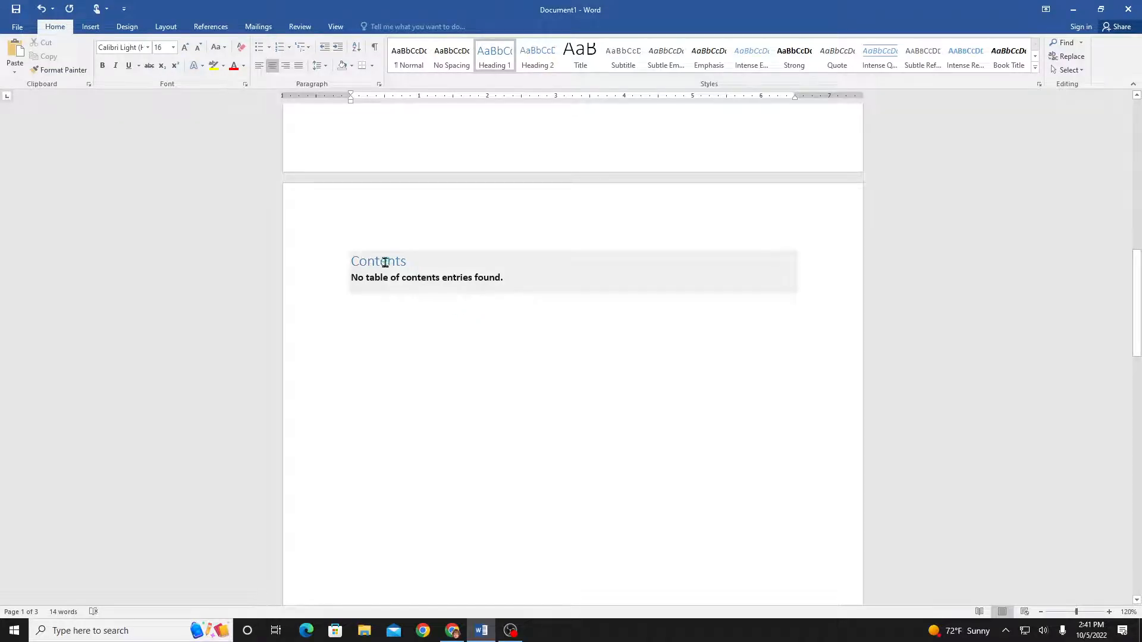
pyautogui.click(386, 265)
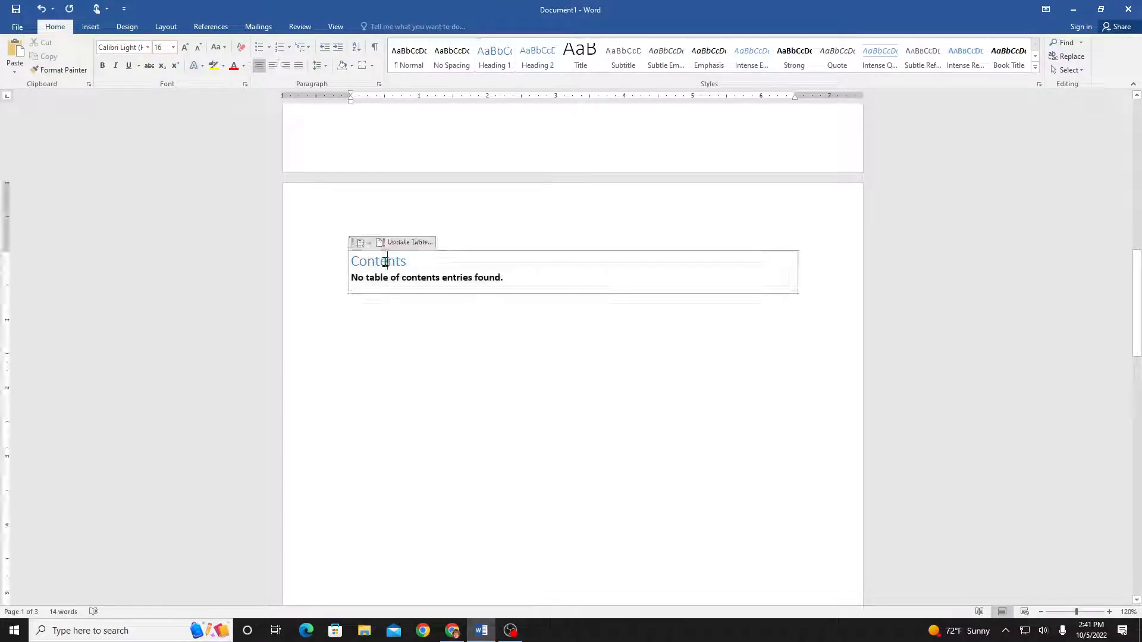
pyautogui.click(420, 243)
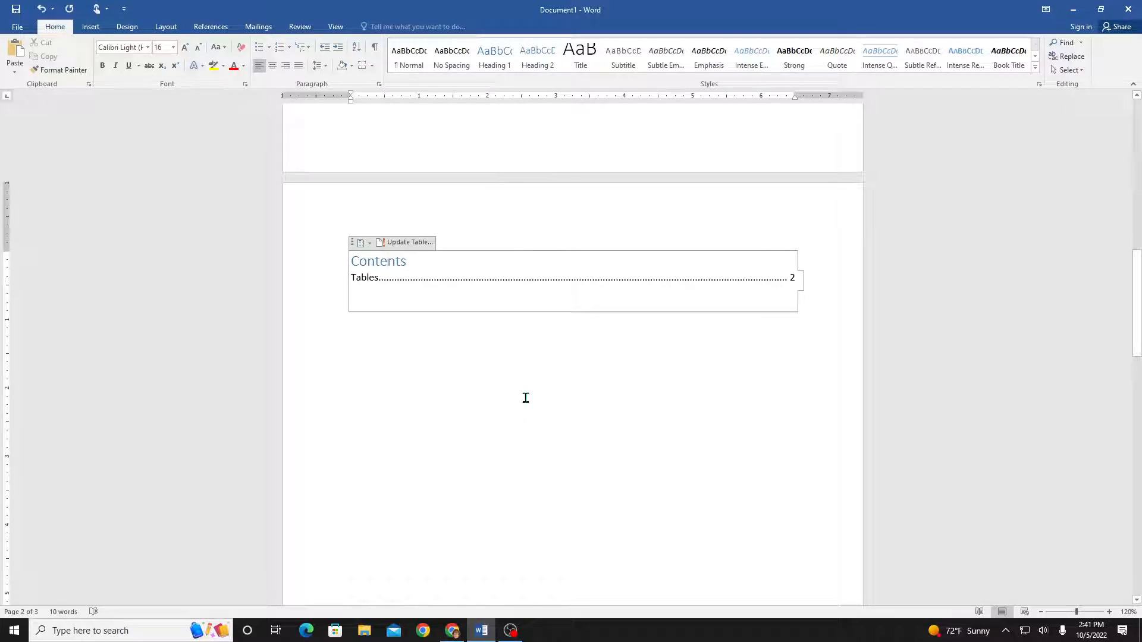
pyautogui.scroll(3, 525, 398)
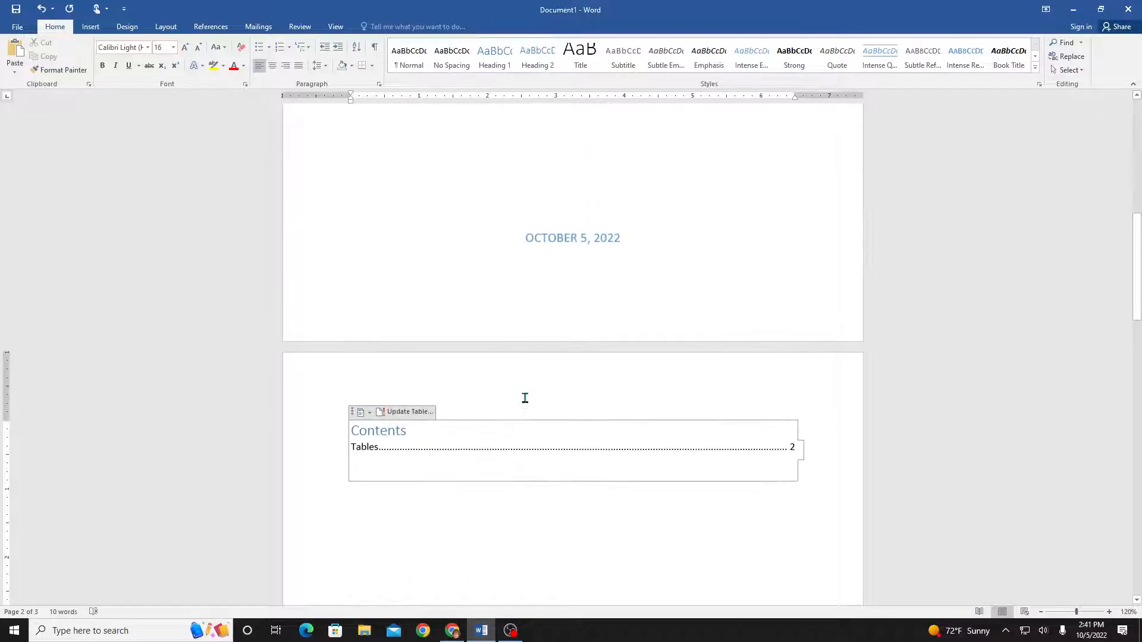
pyautogui.scroll(-12, 523, 396)
pyautogui.scroll(-8, 518, 394)
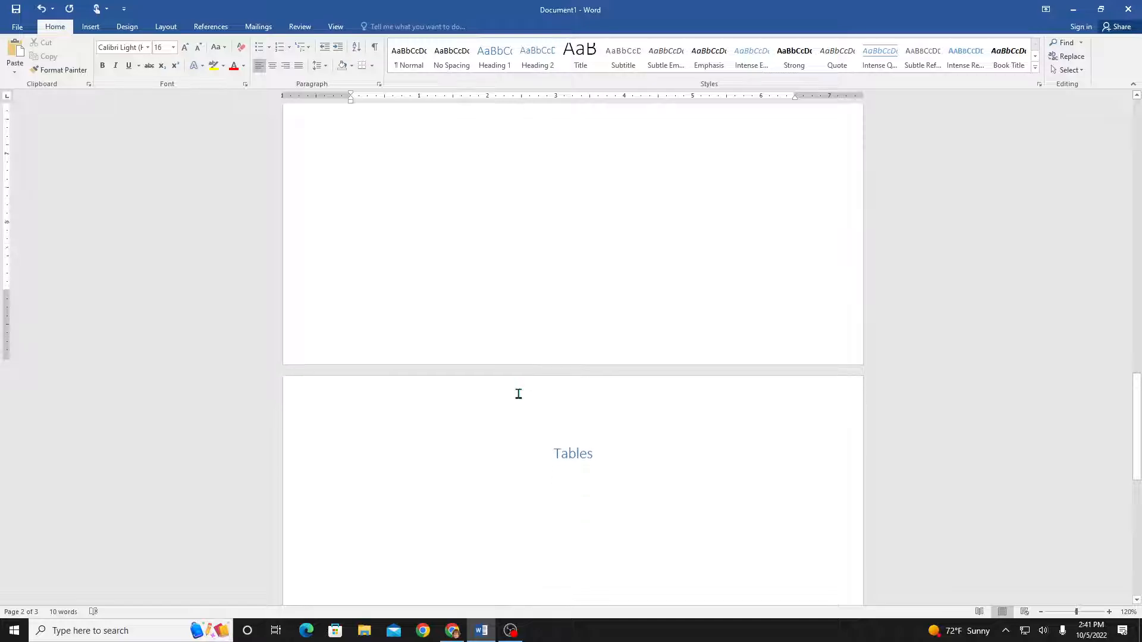
pyautogui.scroll(5, 515, 394)
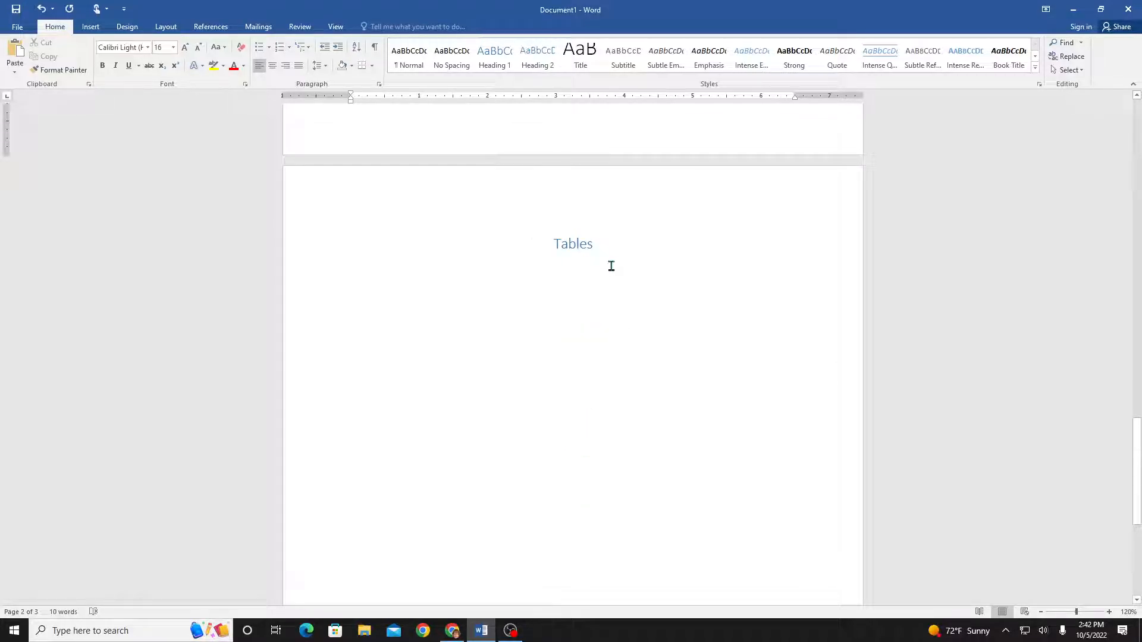
# Insert a table with three columns and four rows on a new line below the "Tables" heading
pyautogui.scroll(-3, 612, 266)
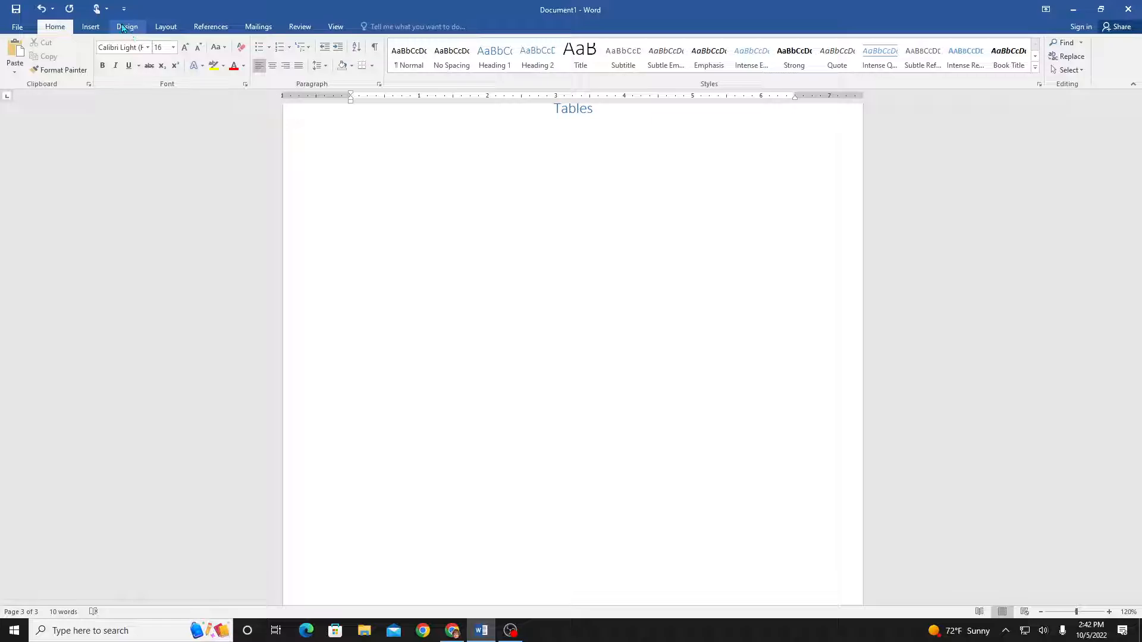
pyautogui.click(90, 27)
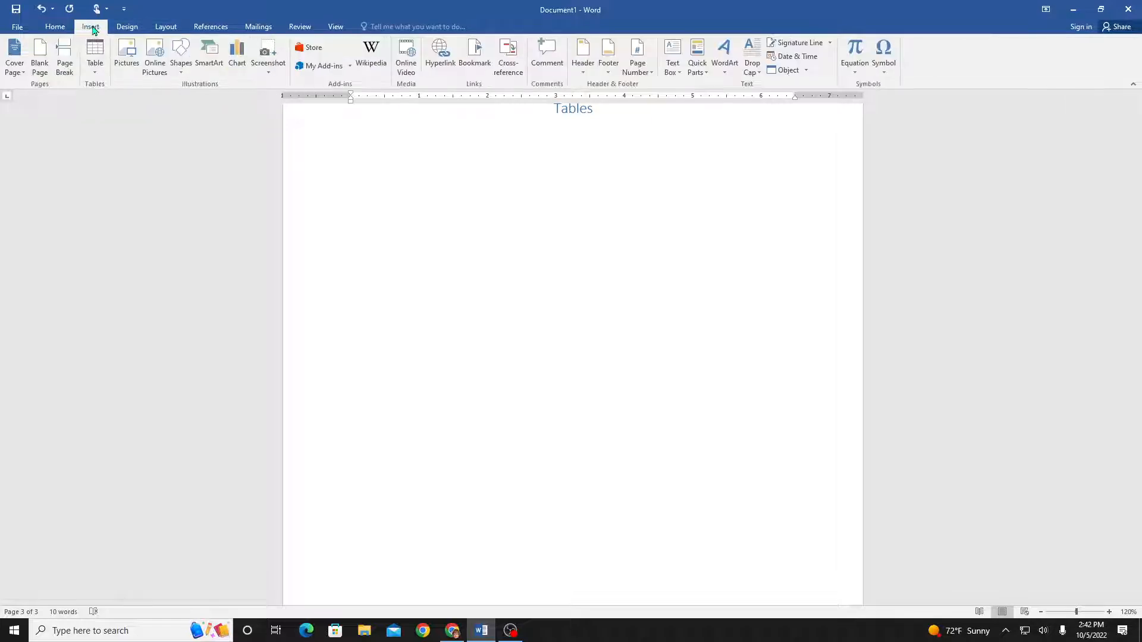
pyautogui.click(87, 53)
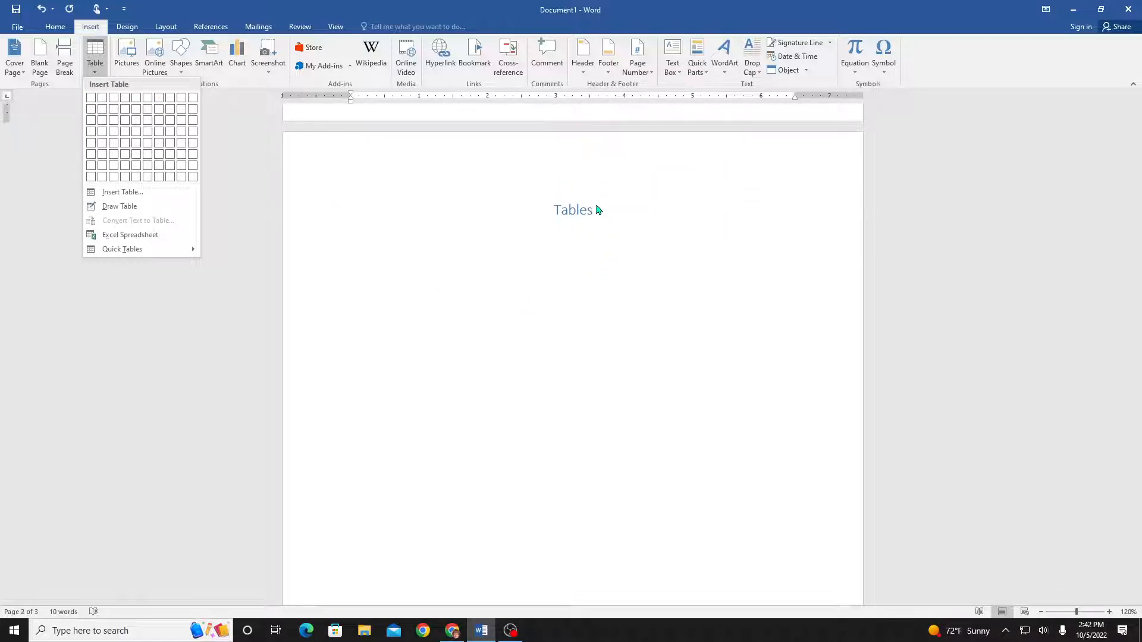
pyautogui.click(599, 213)
pyautogui.click(599, 213)
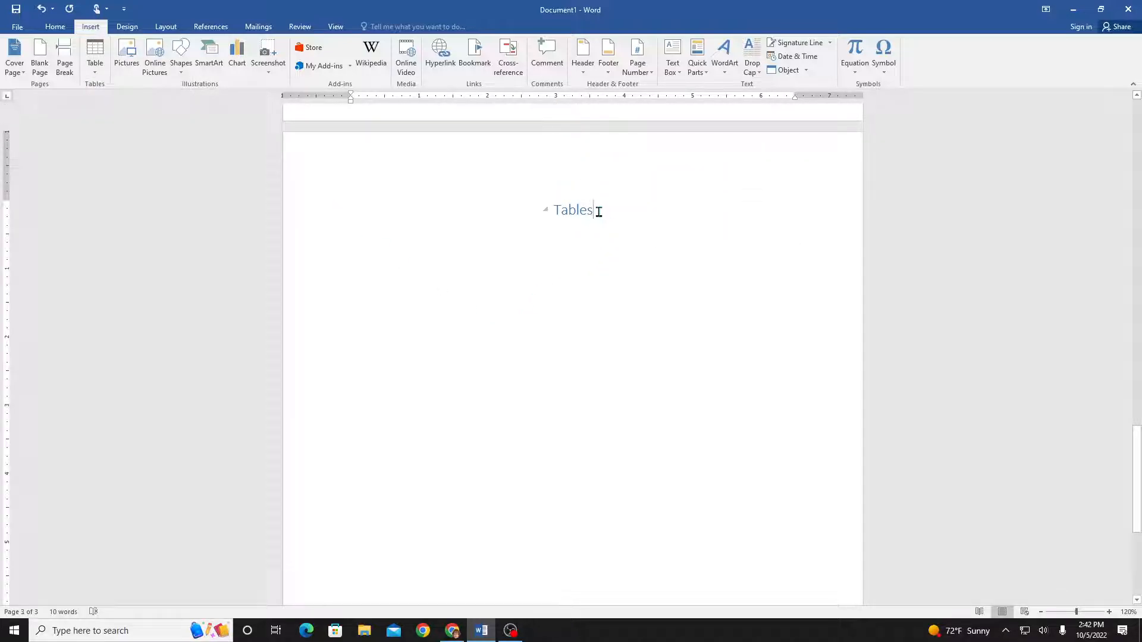
pyautogui.press('Return')
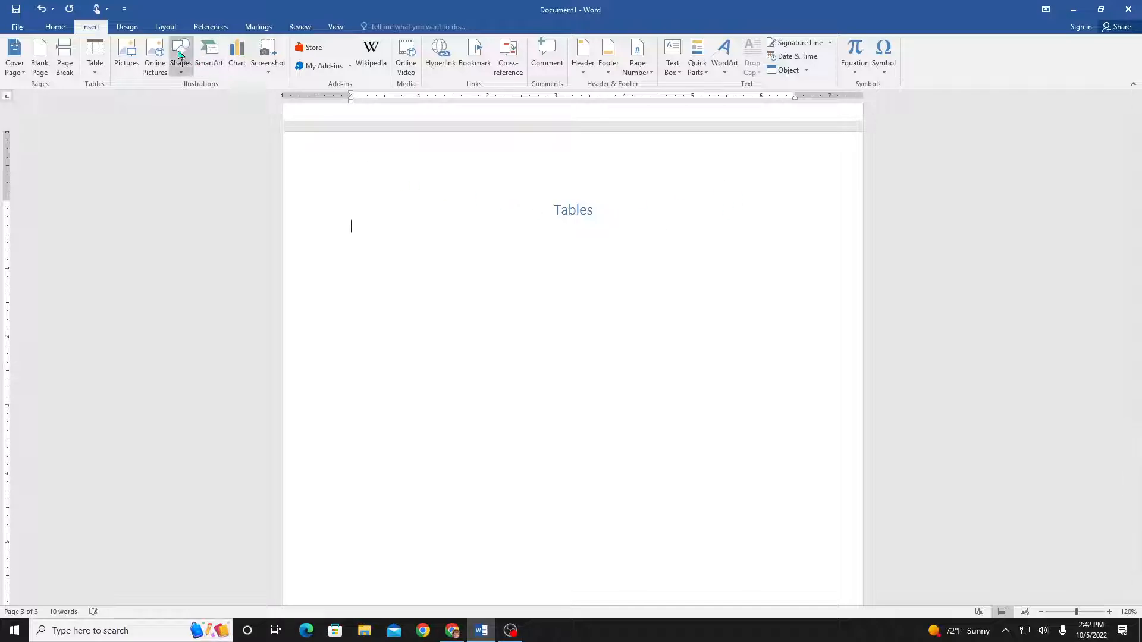
pyautogui.click(102, 64)
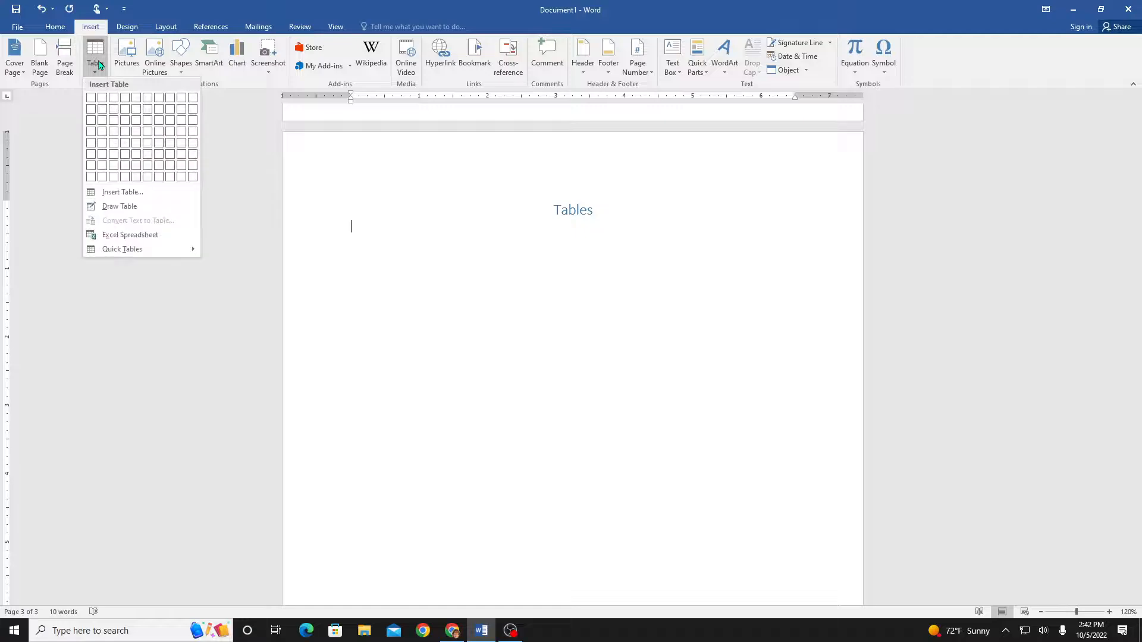
pyautogui.click(116, 130)
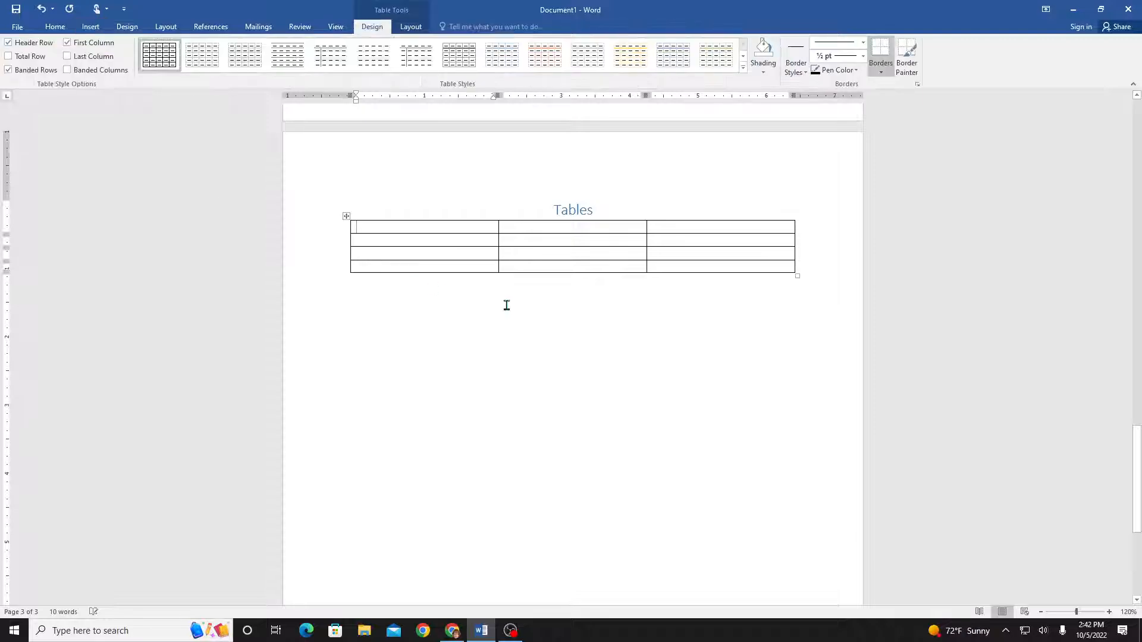
# Merge the three cells of the table's first row into one cell
pyautogui.click(458, 239)
pyautogui.click(426, 226)
pyautogui.moveTo(594, 231); pyautogui.dragTo(653, 232)
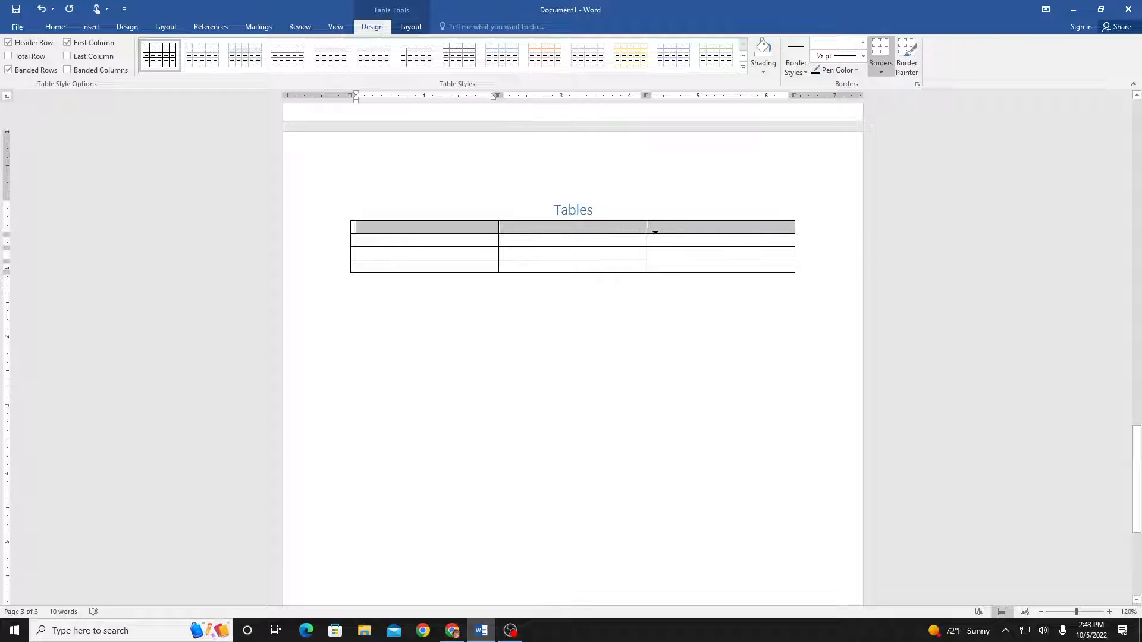
pyautogui.click(409, 28)
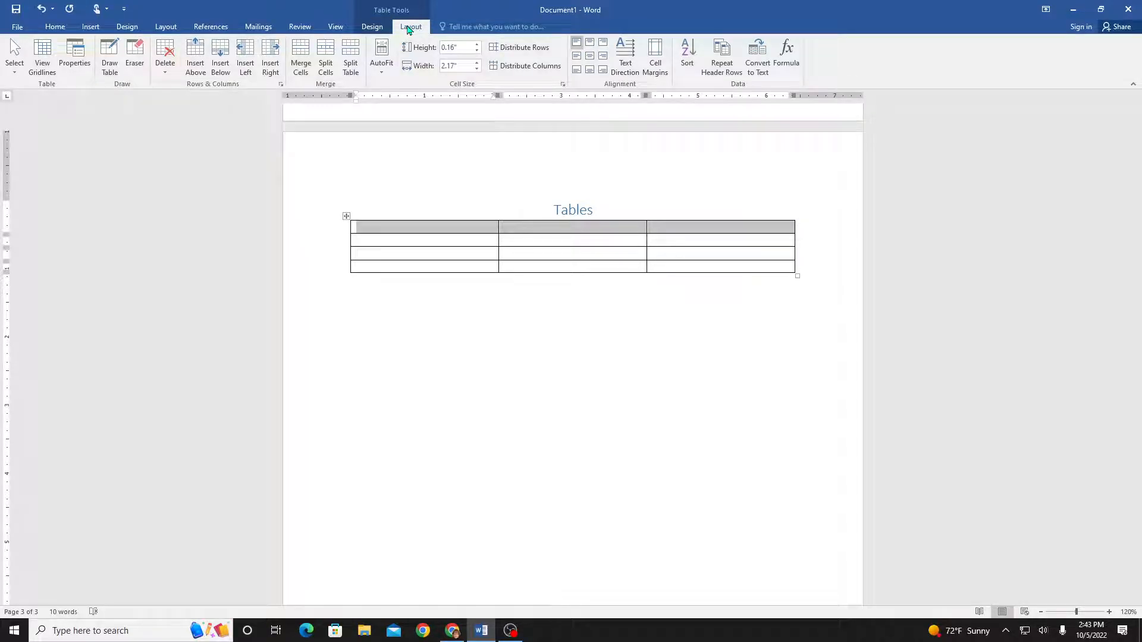
pyautogui.click(300, 58)
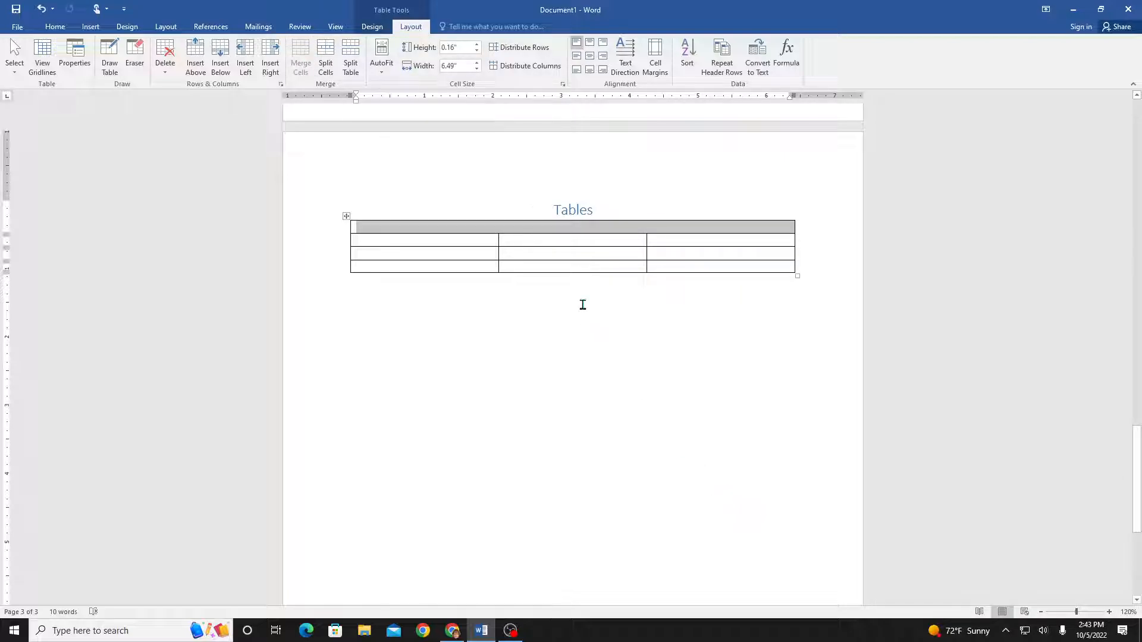
# Enter "Increase in Internet Usage for 3 Three Years" in the merged first row
pyautogui.click(606, 225)
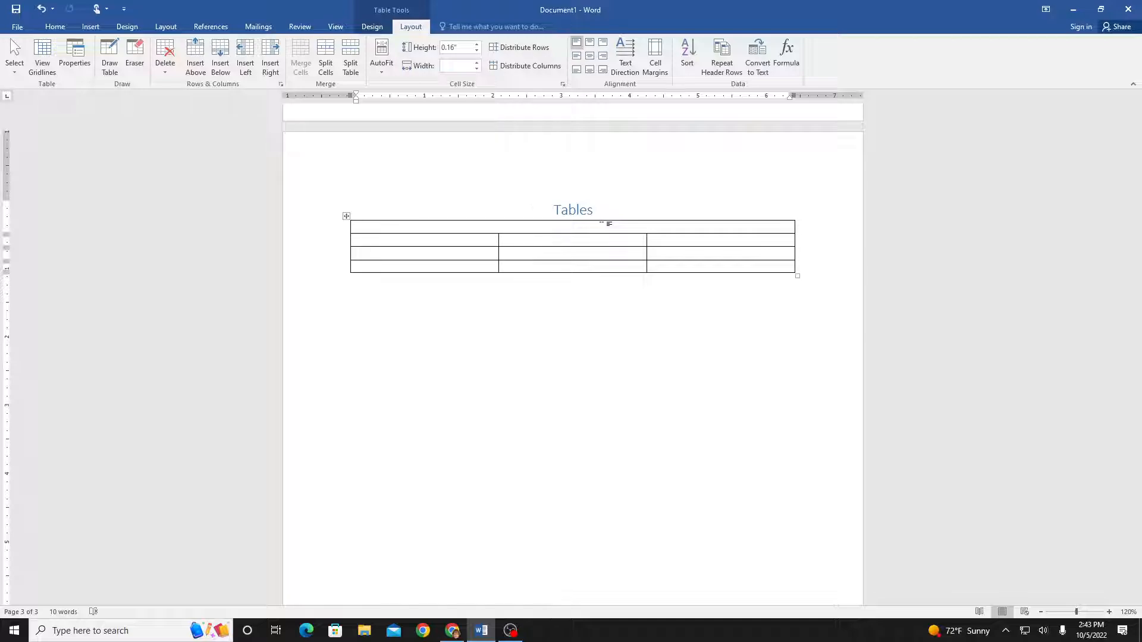
pyautogui.write('Increase in Internet Usage for ')
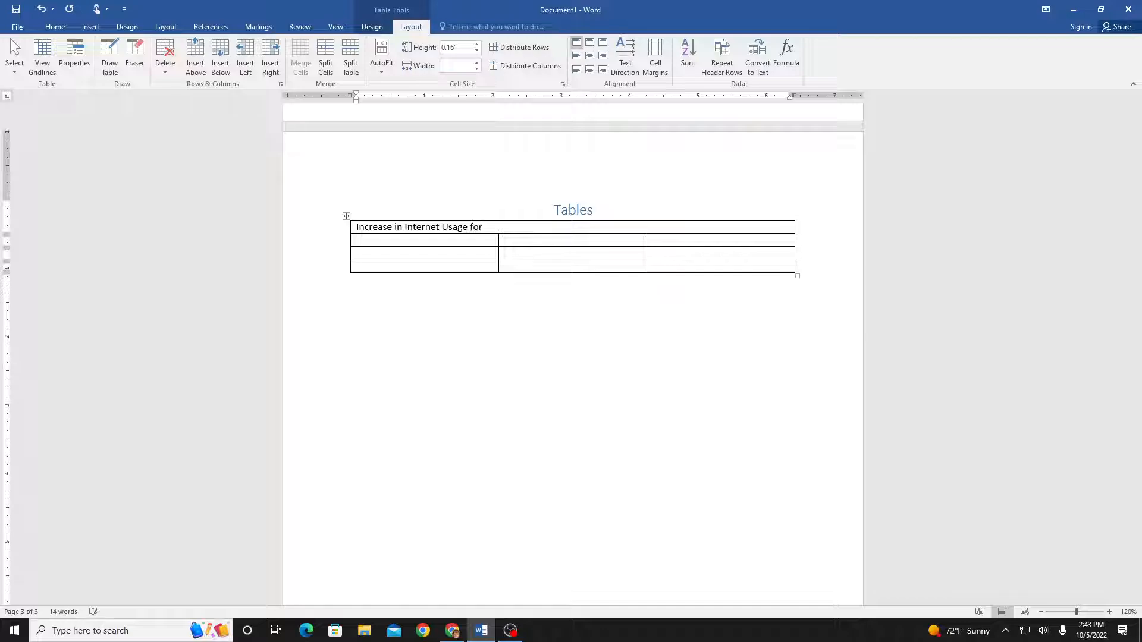
pyautogui.write('3 three')
pyautogui.press('BackSpace')
pyautogui.press('BackSpace')
pyautogui.write('Three')
pyautogui.write('Years')
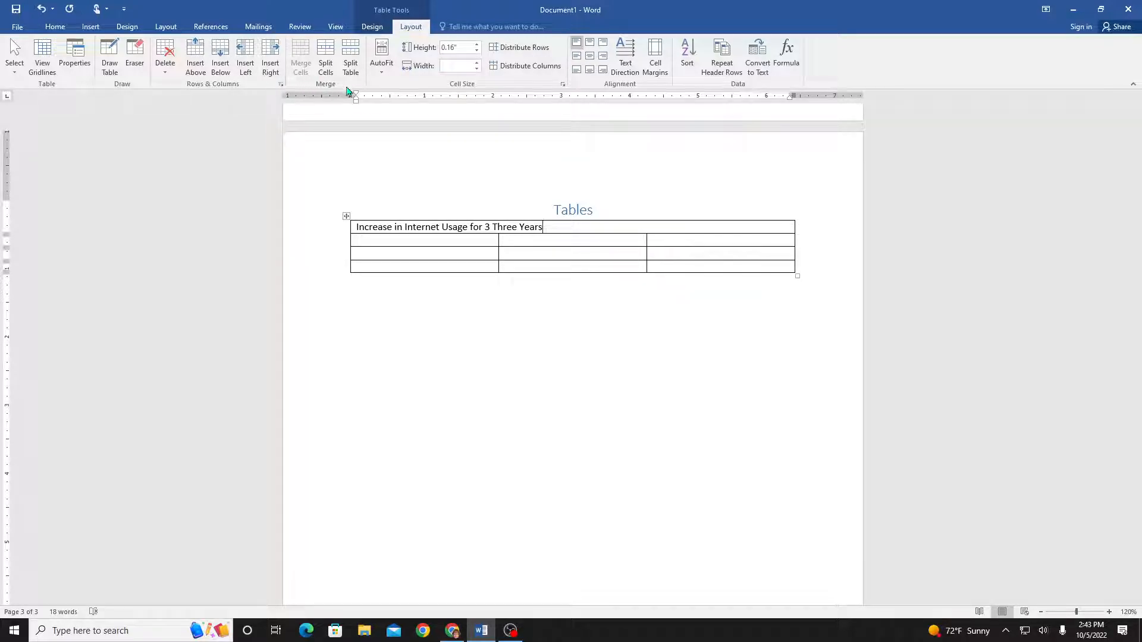
# Centre the title row's text horizontally and vertically, and set that row's height to 0.5"
pyautogui.click(590, 56)
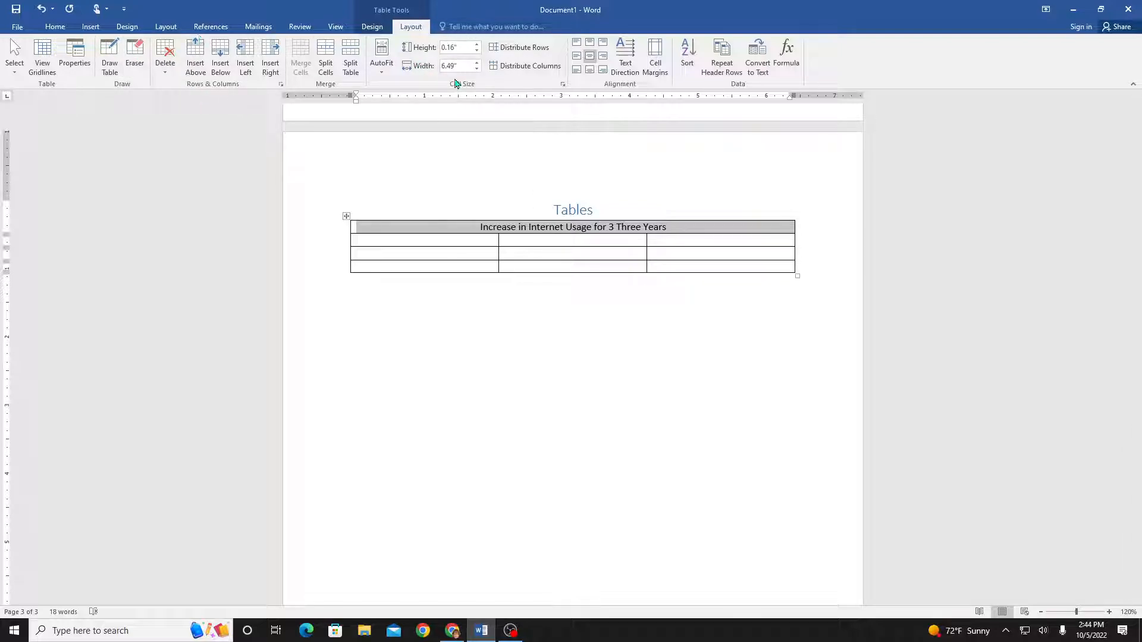
pyautogui.click(477, 45)
pyautogui.click(477, 46)
pyautogui.click(477, 45)
pyautogui.click(477, 46)
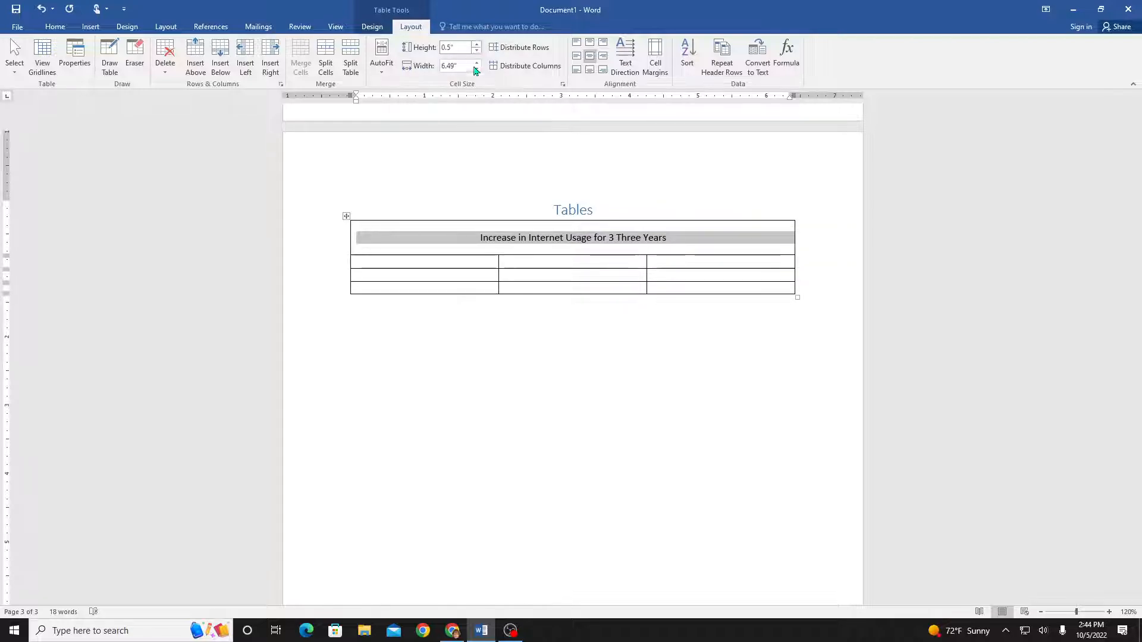
# Set the height of the three rows below the title row to 0.4"
pyautogui.moveTo(420, 268); pyautogui.dragTo(683, 288)
pyautogui.click(477, 45)
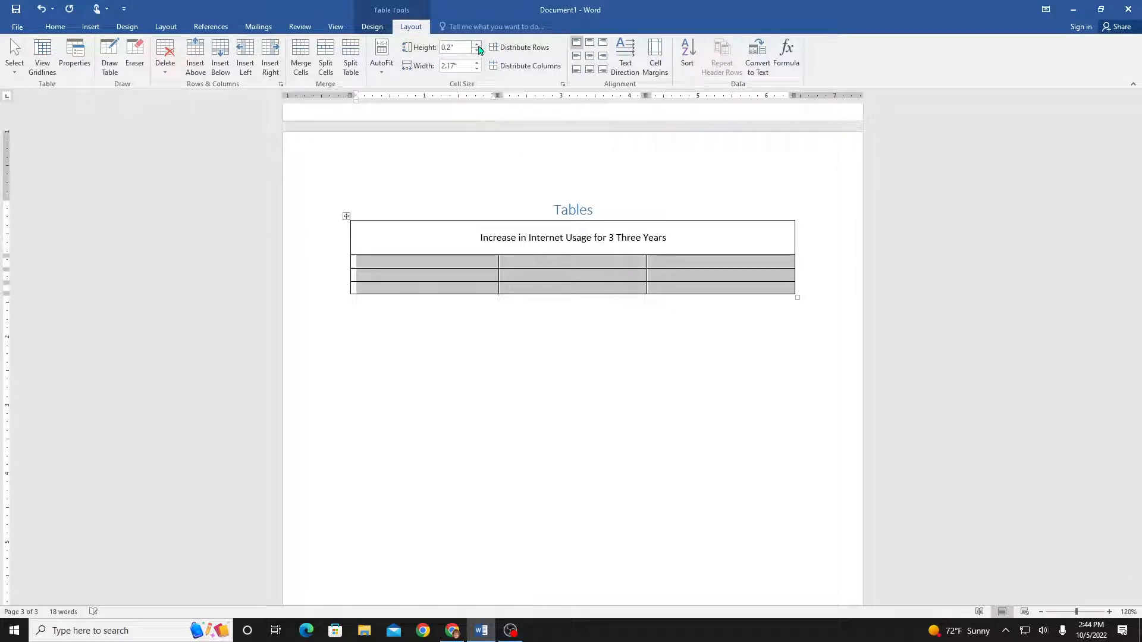
pyautogui.click(477, 45)
pyautogui.click(477, 45)
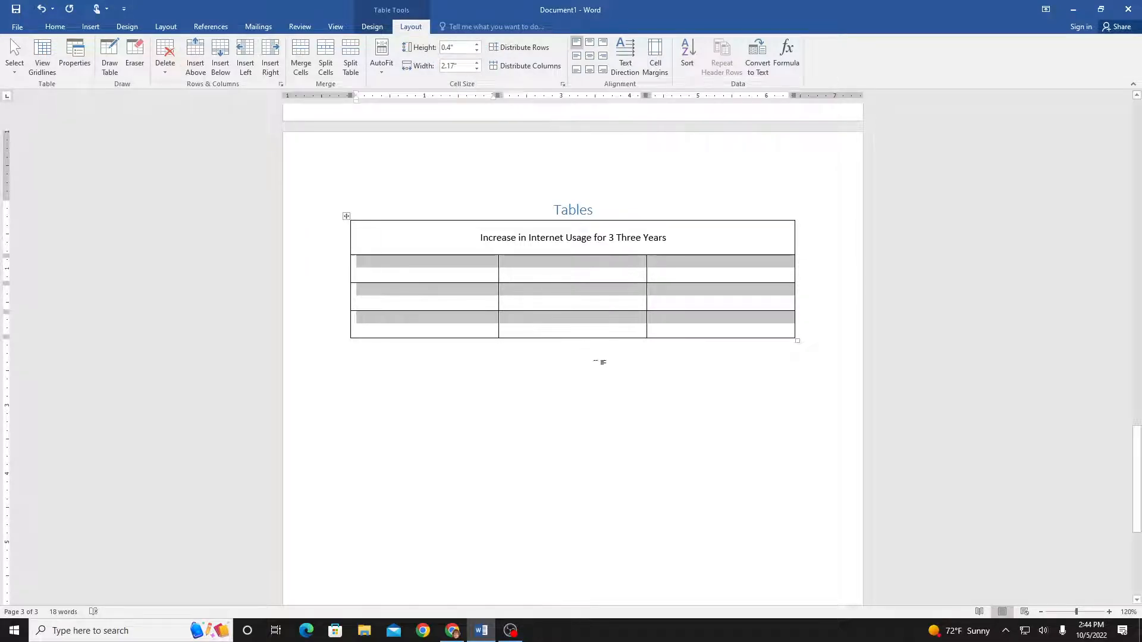
# Format the table's title text in bold at font size 16
pyautogui.click(639, 316)
pyautogui.click(673, 240)
pyautogui.moveTo(668, 238); pyautogui.dragTo(471, 237)
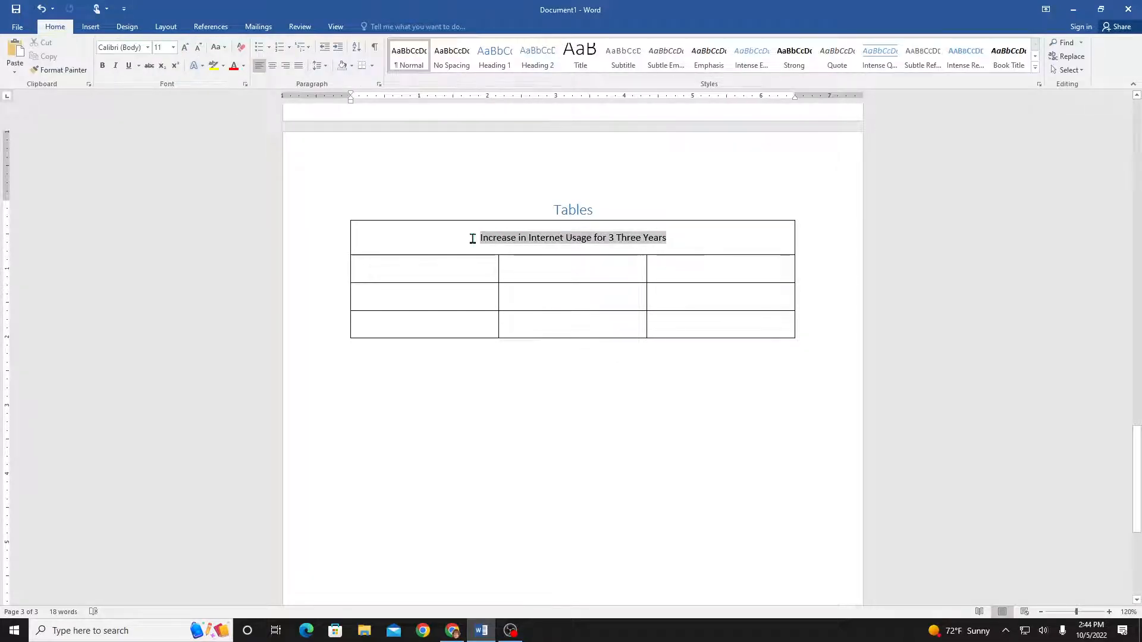
pyautogui.click(53, 28)
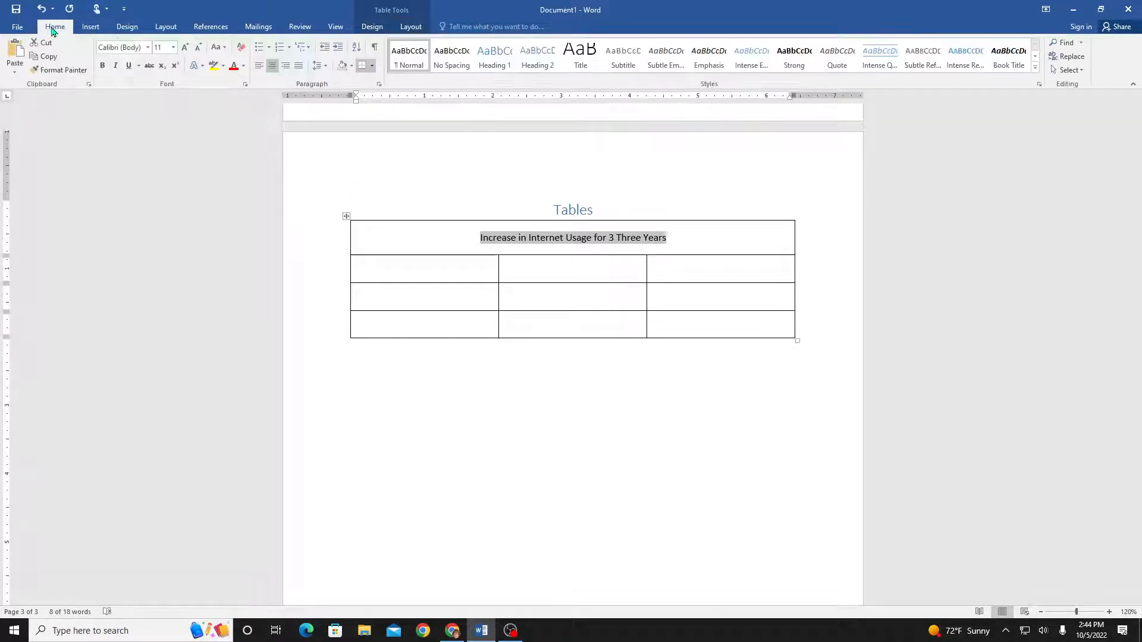
pyautogui.click(185, 47)
pyautogui.click(185, 47)
pyautogui.click(185, 48)
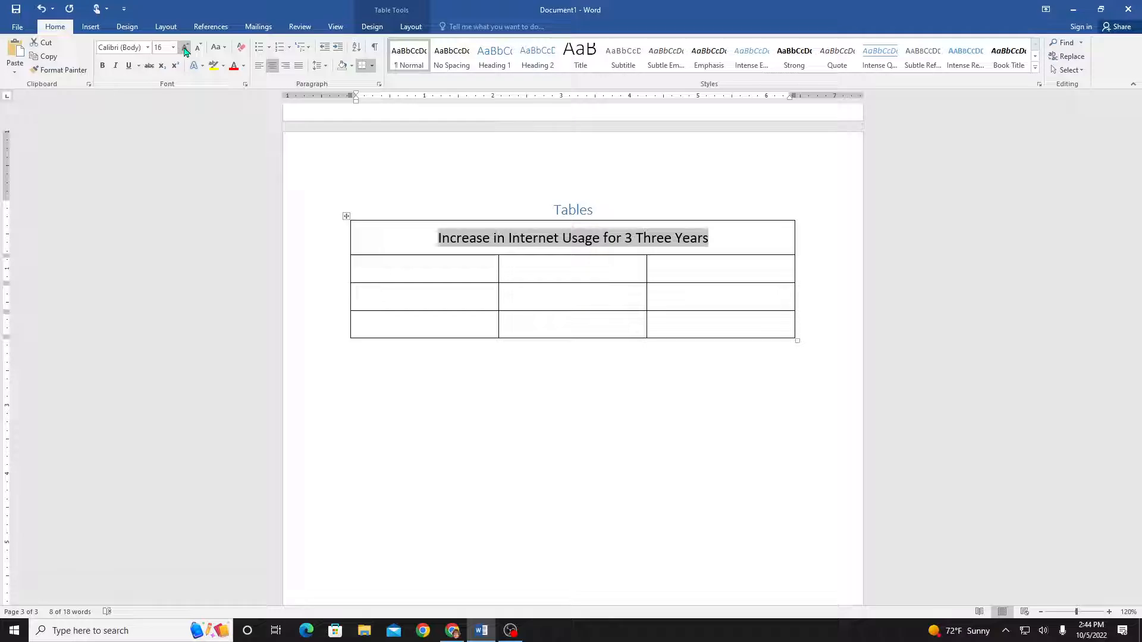
pyautogui.click(102, 65)
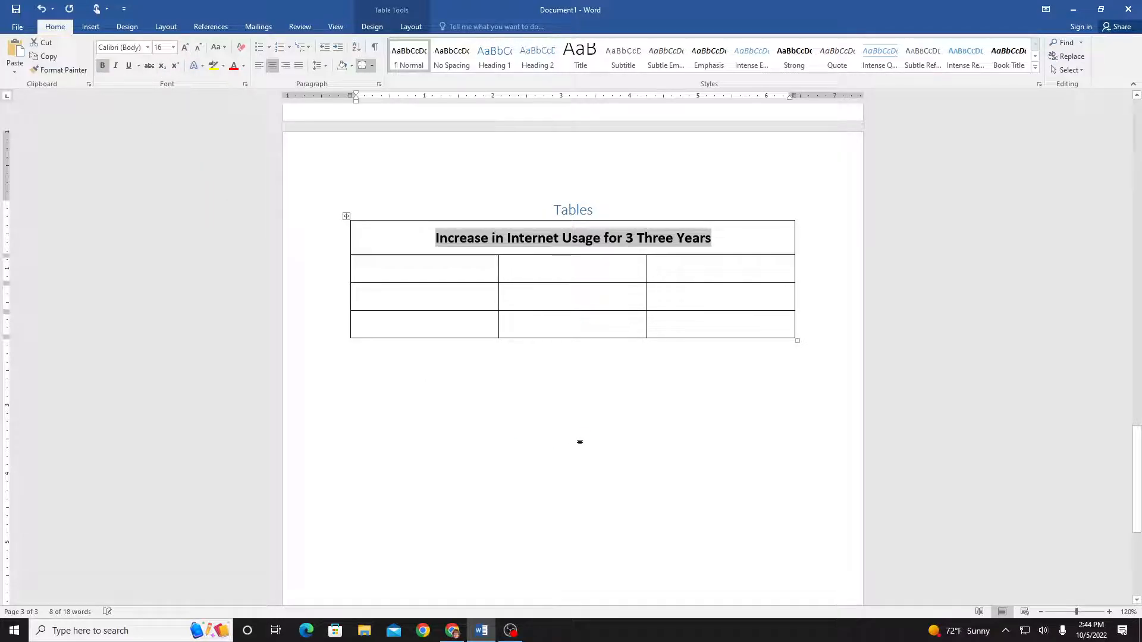
# Enlarge the "Tables" heading above the table by two font size steps
pyautogui.click(580, 441)
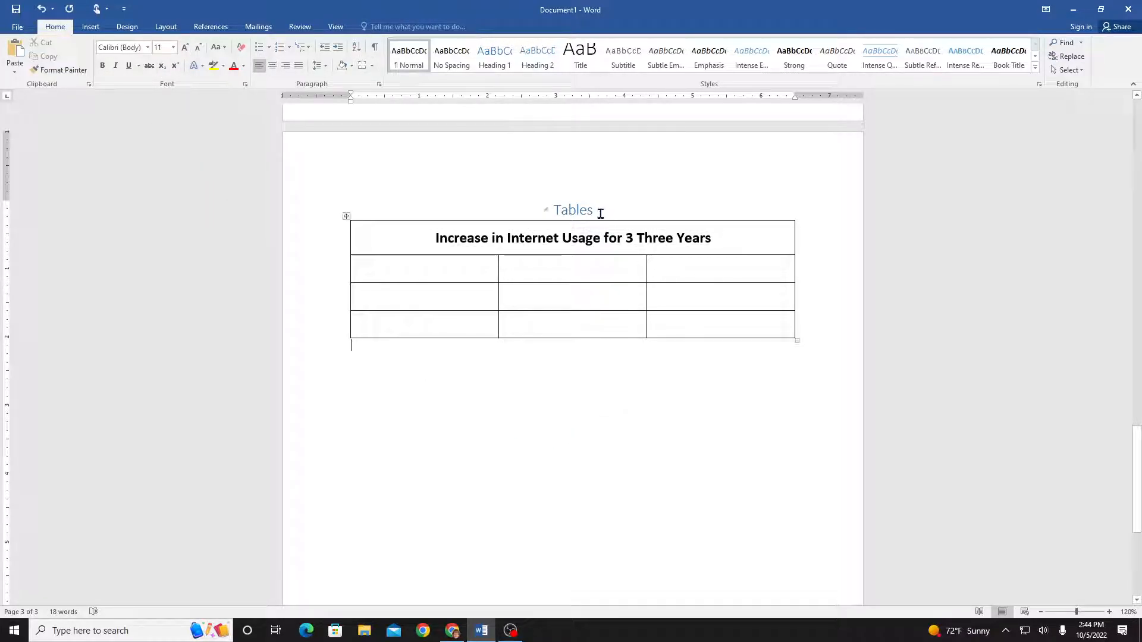
pyautogui.moveTo(594, 211); pyautogui.dragTo(557, 210)
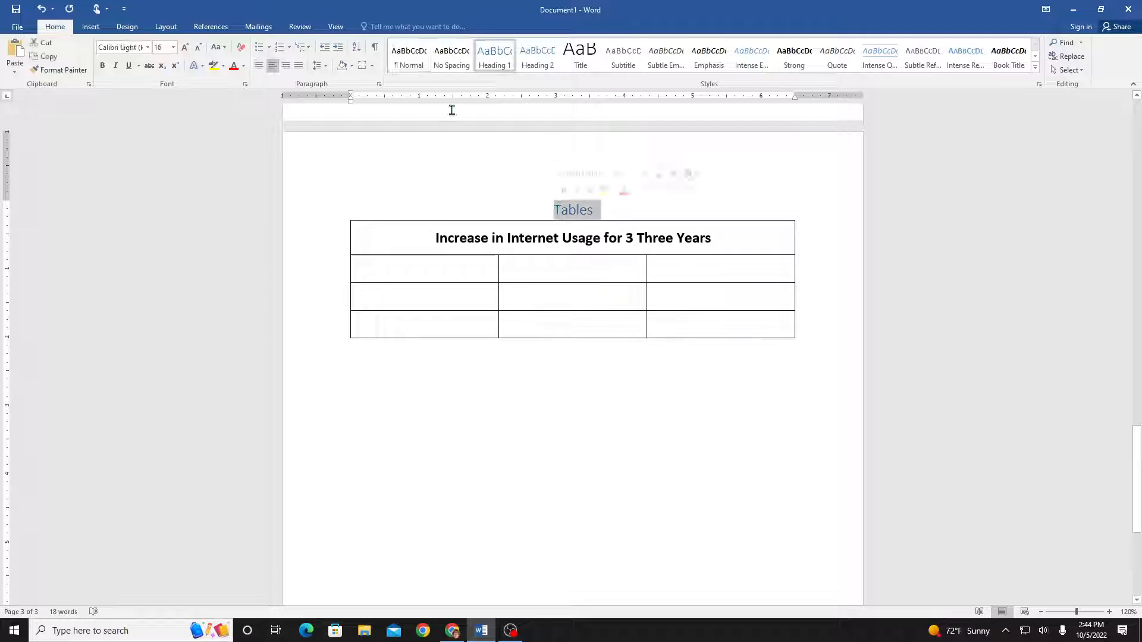
pyautogui.click(184, 47)
pyautogui.click(183, 47)
pyautogui.click(599, 450)
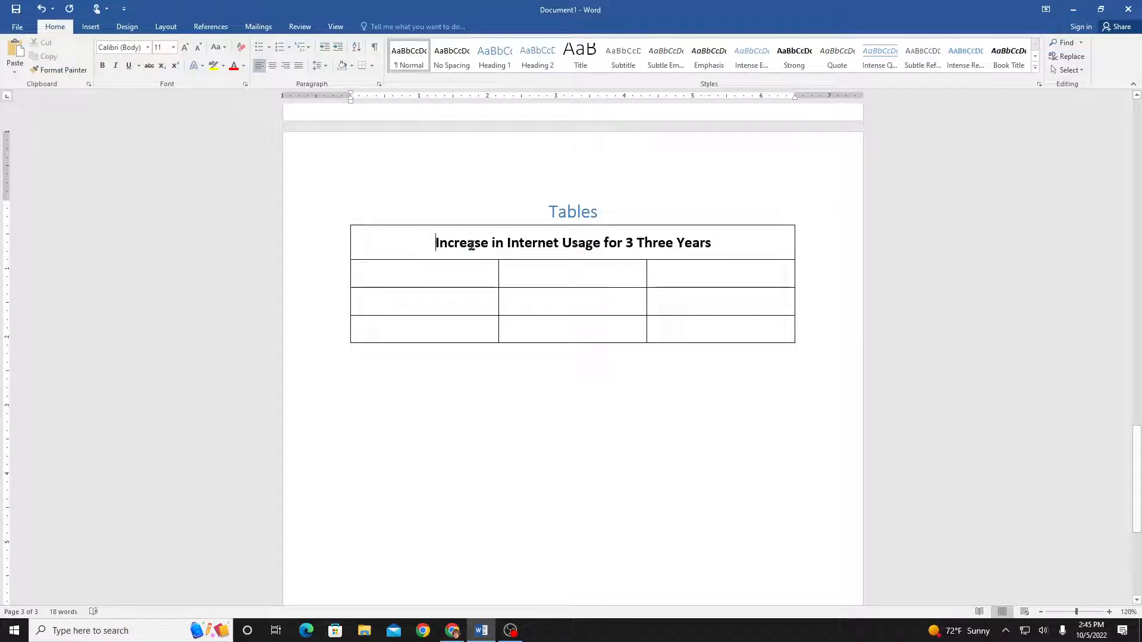
# Apply the dark blue Grid Tables style with a solid blue header row and first column to the table
pyautogui.moveTo(394, 241); pyautogui.dragTo(686, 324)
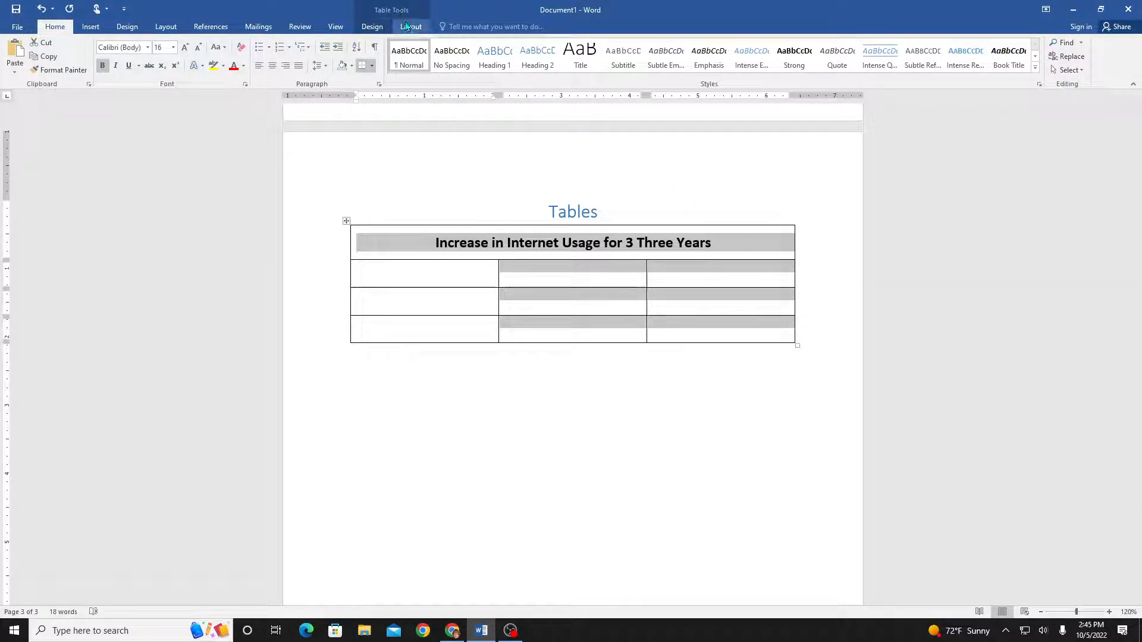
pyautogui.click(372, 27)
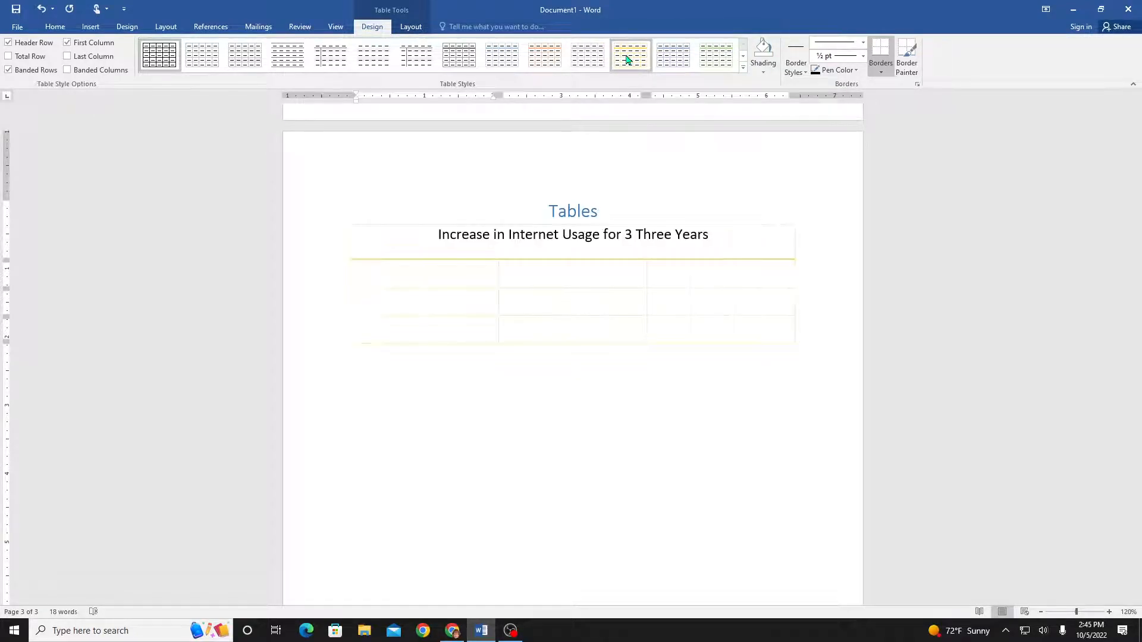
pyautogui.click(743, 62)
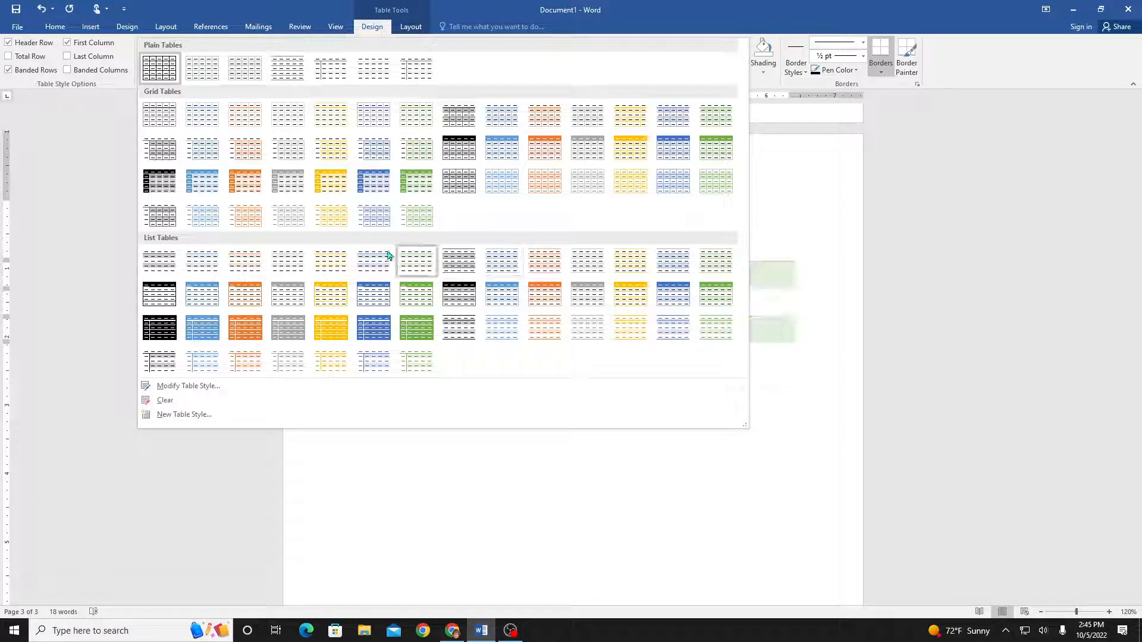
pyautogui.click(377, 185)
pyautogui.click(616, 357)
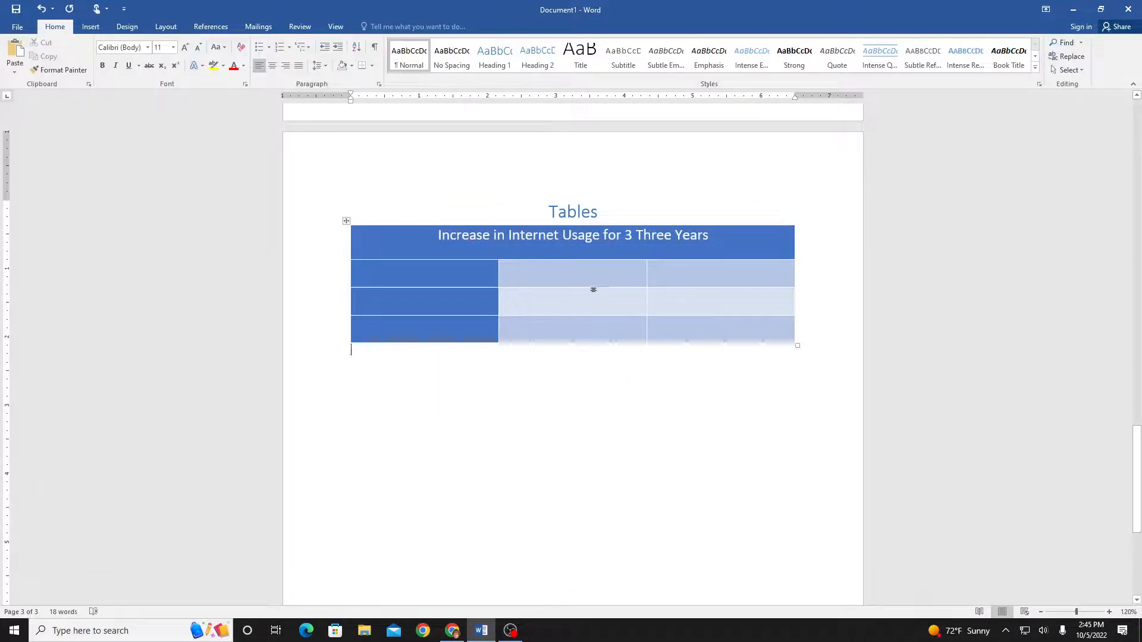
# Centre the contents of the six light blue cells in the second and third columns horizontally and vertically
pyautogui.click(604, 272)
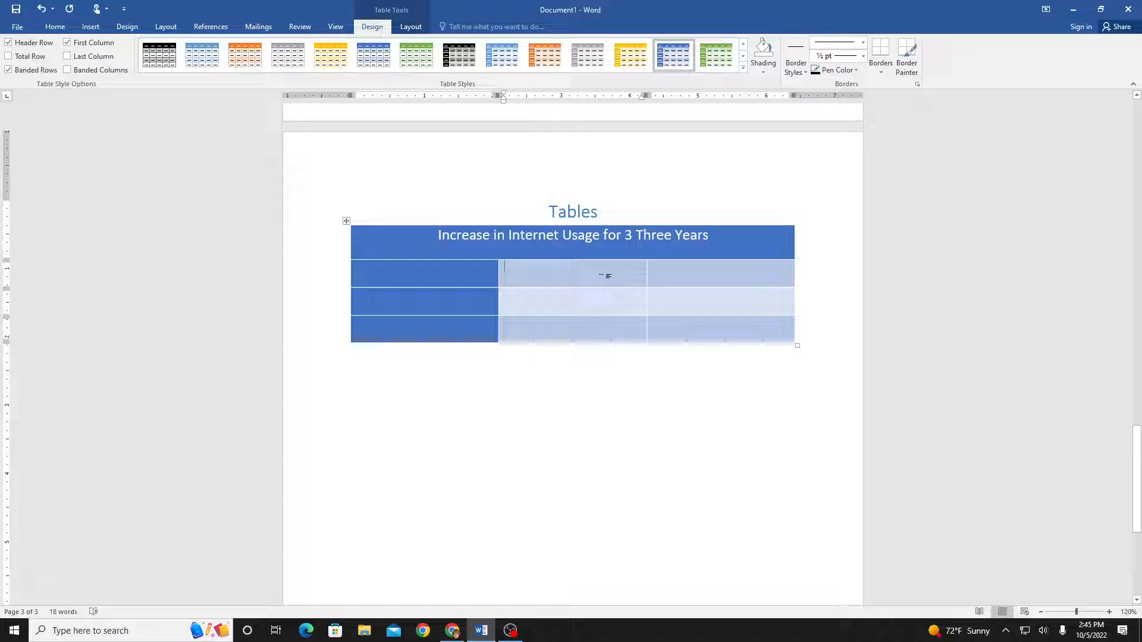
pyautogui.moveTo(602, 276); pyautogui.dragTo(702, 324)
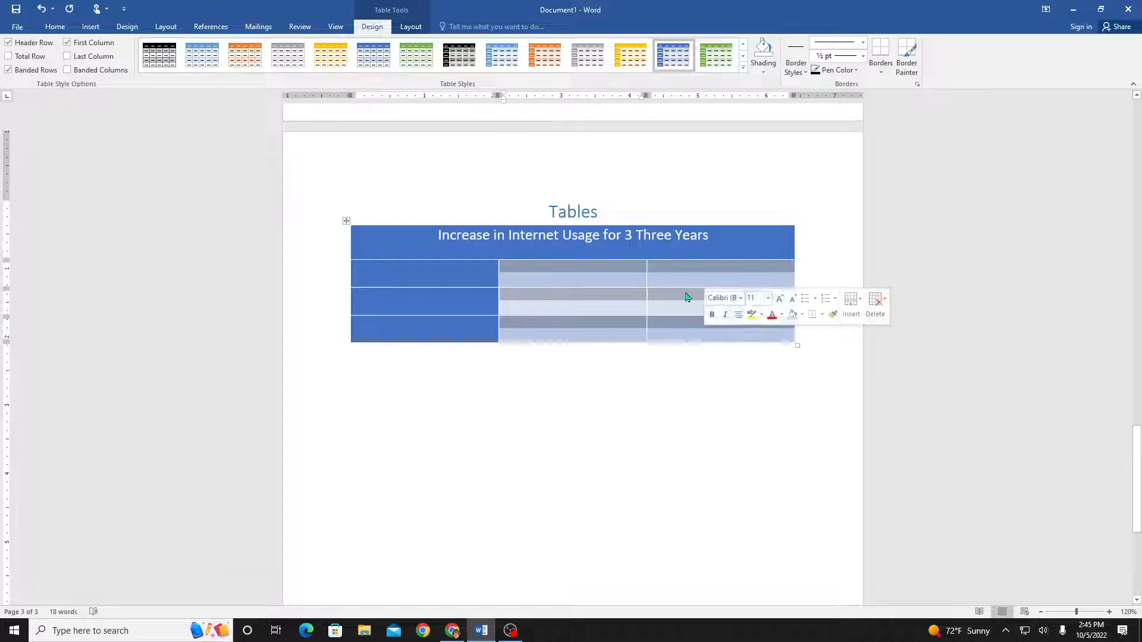
pyautogui.click(420, 27)
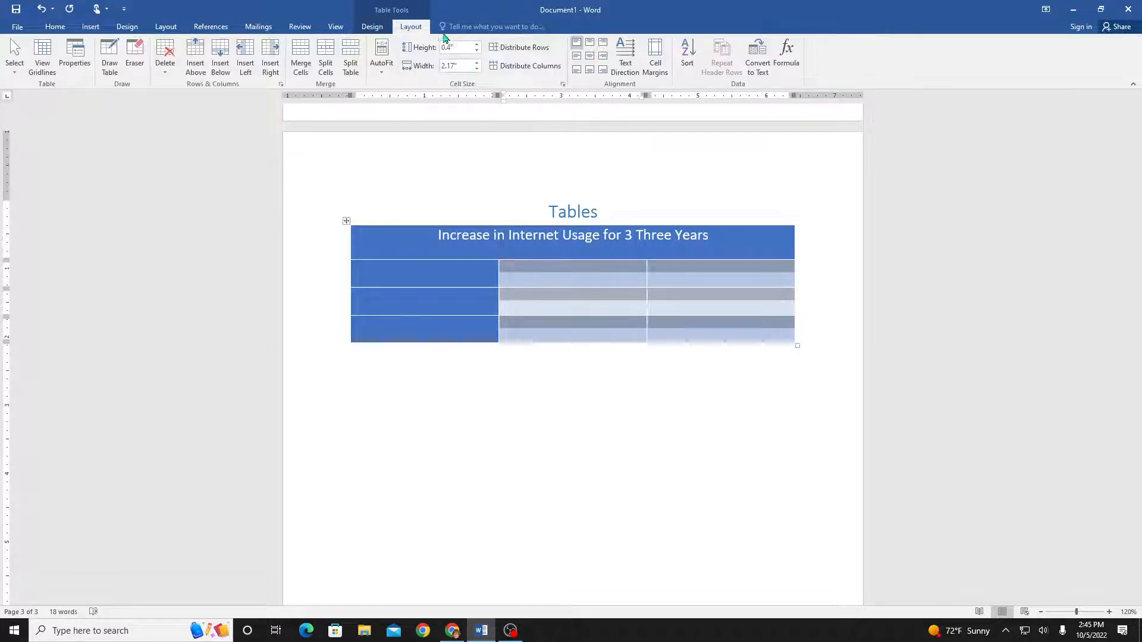
pyautogui.click(589, 55)
pyautogui.click(574, 278)
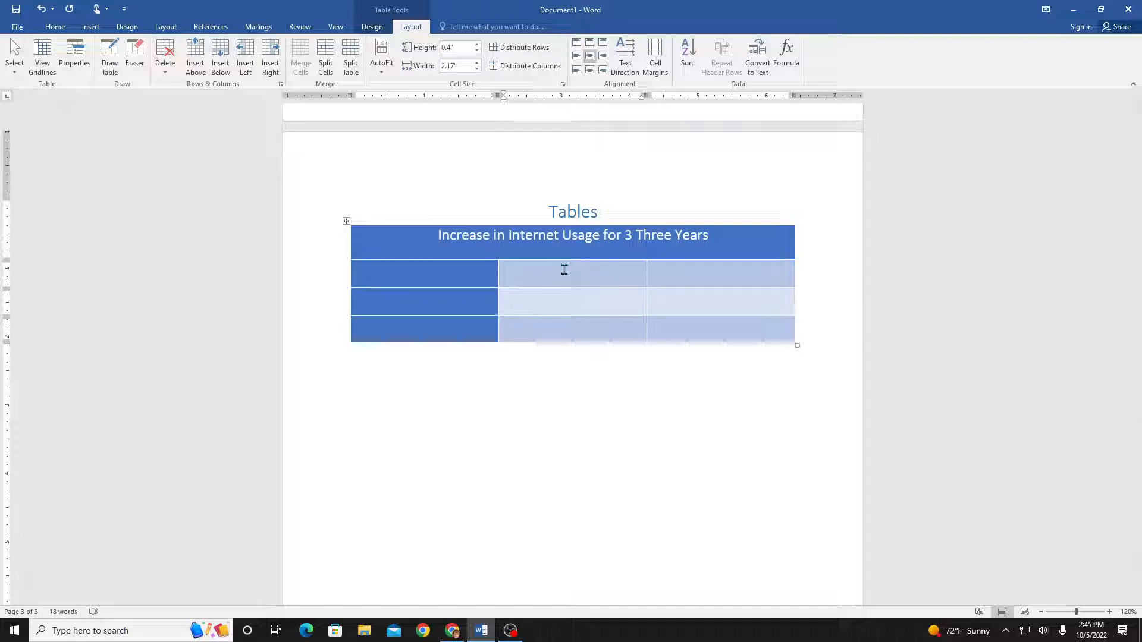
# Correct the table's title to read "Increase in Internet Usage for Two Years"
pyautogui.scroll(1, 564, 269)
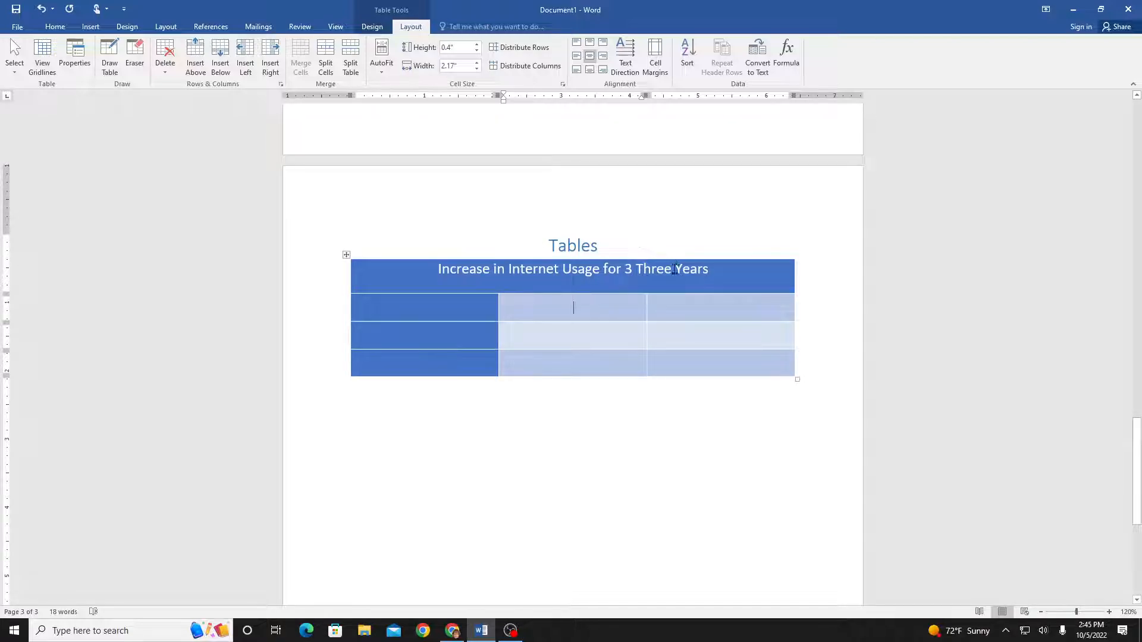
pyautogui.moveTo(674, 269); pyautogui.dragTo(636, 269)
pyautogui.write('Two')
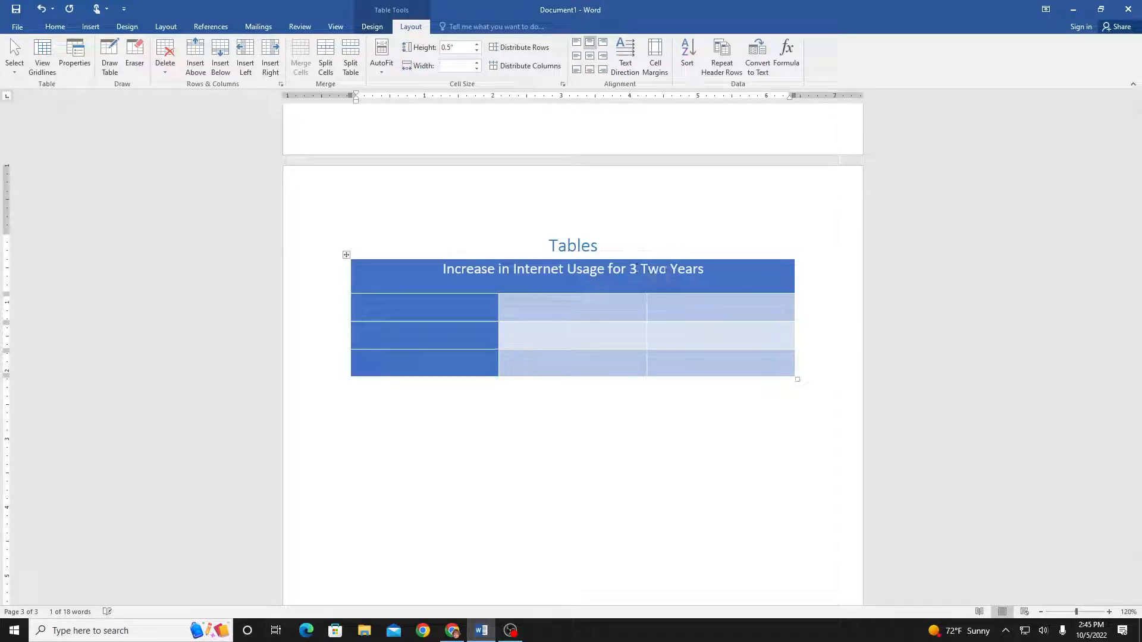
pyautogui.click(636, 269)
pyautogui.press('BackSpace')
pyautogui.press('BackSpace')
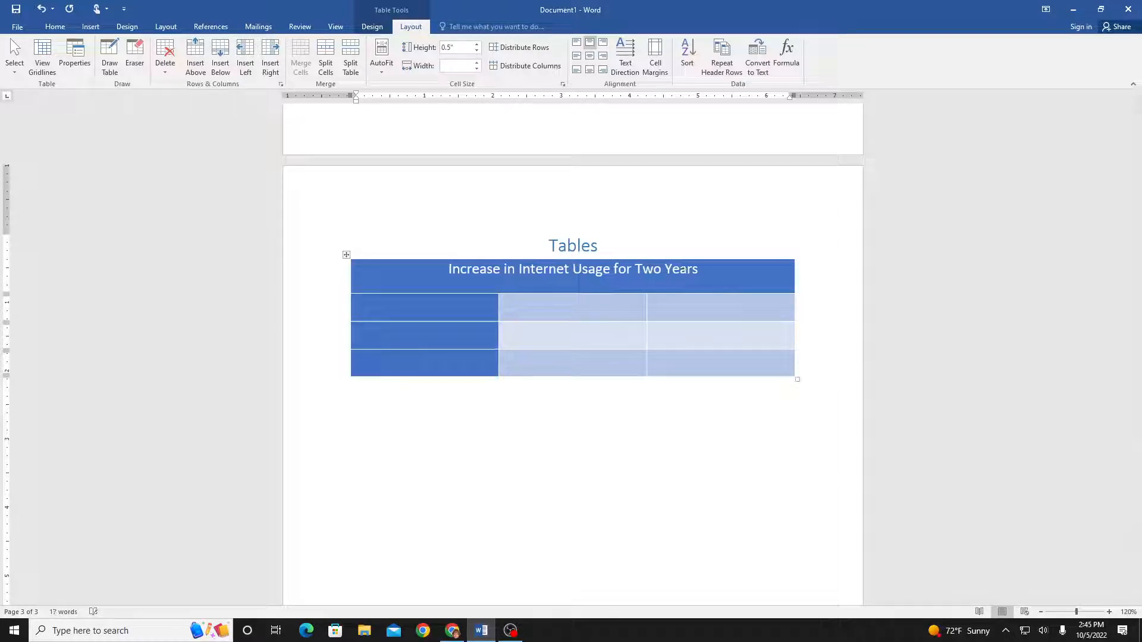
# Enter the column heading "Year 1" in the second-column cell directly below the table's title row
pyautogui.click(591, 306)
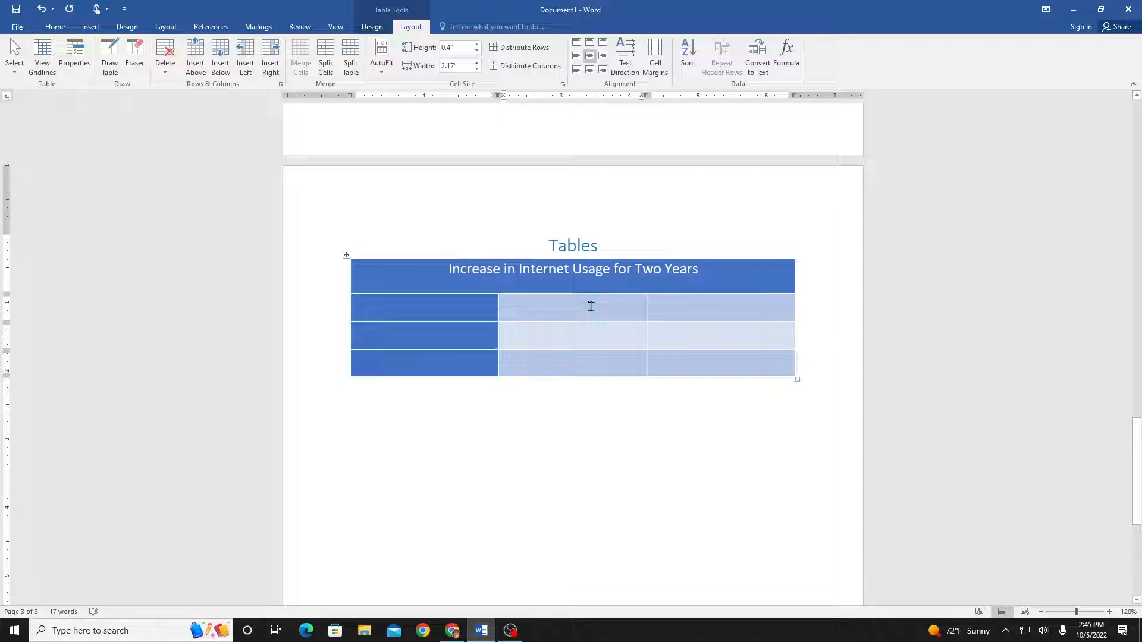
pyautogui.write('year')
pyautogui.press('BackSpace')
pyautogui.press('BackSpace')
pyautogui.press('BackSpace')
pyautogui.press('BackSpace')
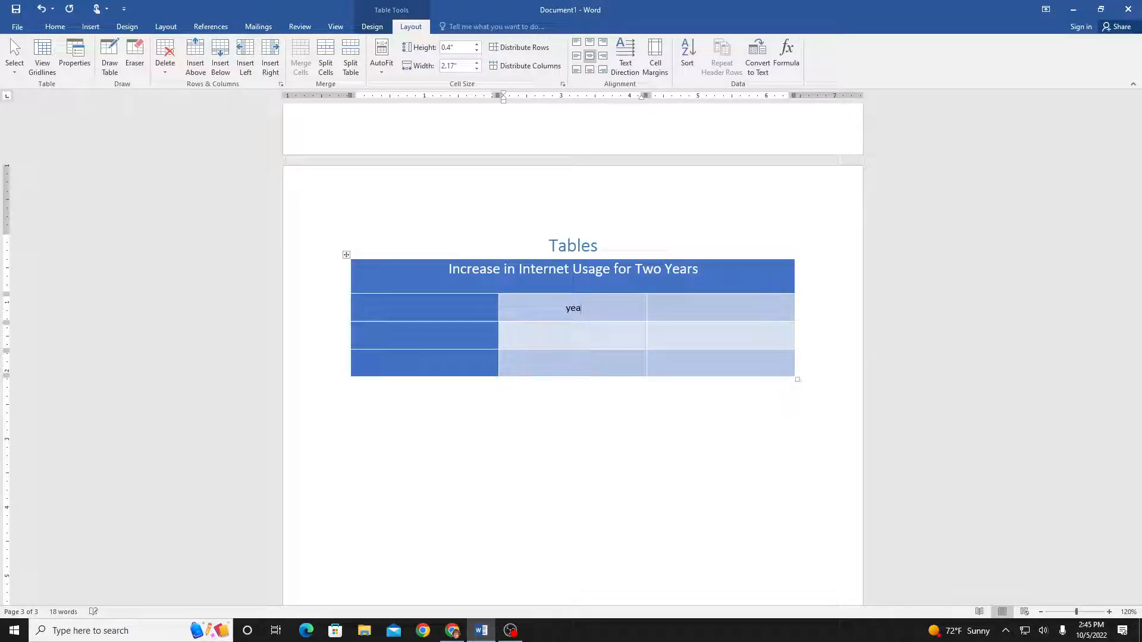
pyautogui.write('Year 1')
# Enter the heading "Year 2" in the third-column cell beside "Year 1"
pyautogui.press('Tab')
pyautogui.write('year')
pyautogui.press('BackSpace')
pyautogui.press('BackSpace')
pyautogui.press('BackSpace')
pyautogui.press('BackSpace')
pyautogui.write('Year 2')
pyautogui.scroll(1, 582, 357)
pyautogui.scroll(-1, 583, 348)
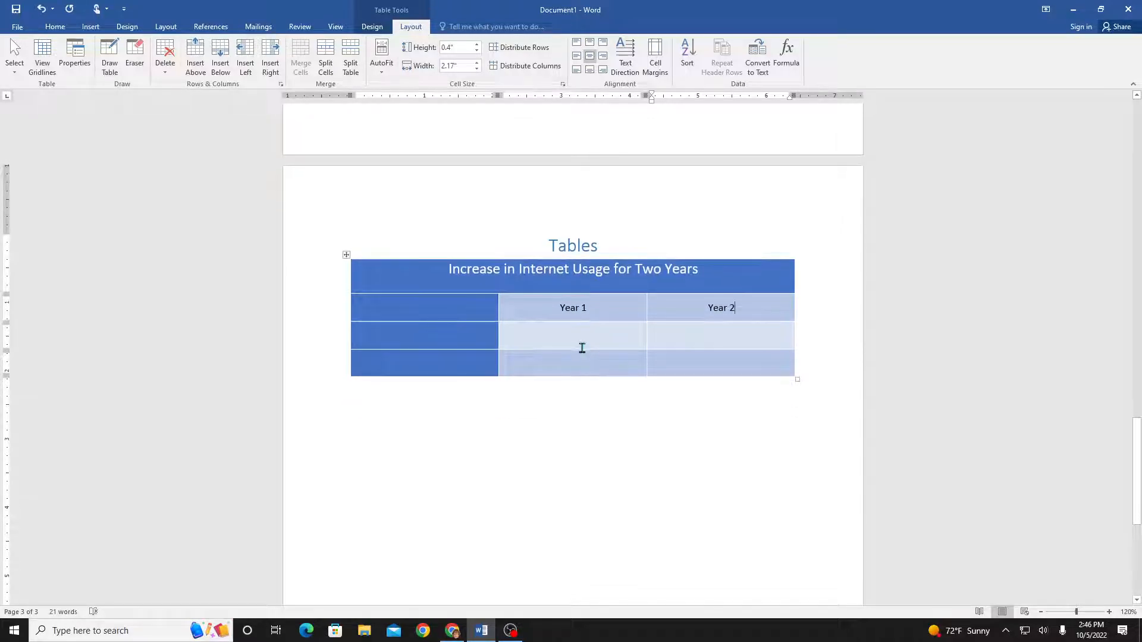
# Replace the third column's heading with "Usage"
pyautogui.click(583, 348)
pyautogui.moveTo(737, 305); pyautogui.dragTo(701, 316)
pyautogui.write('Usage')
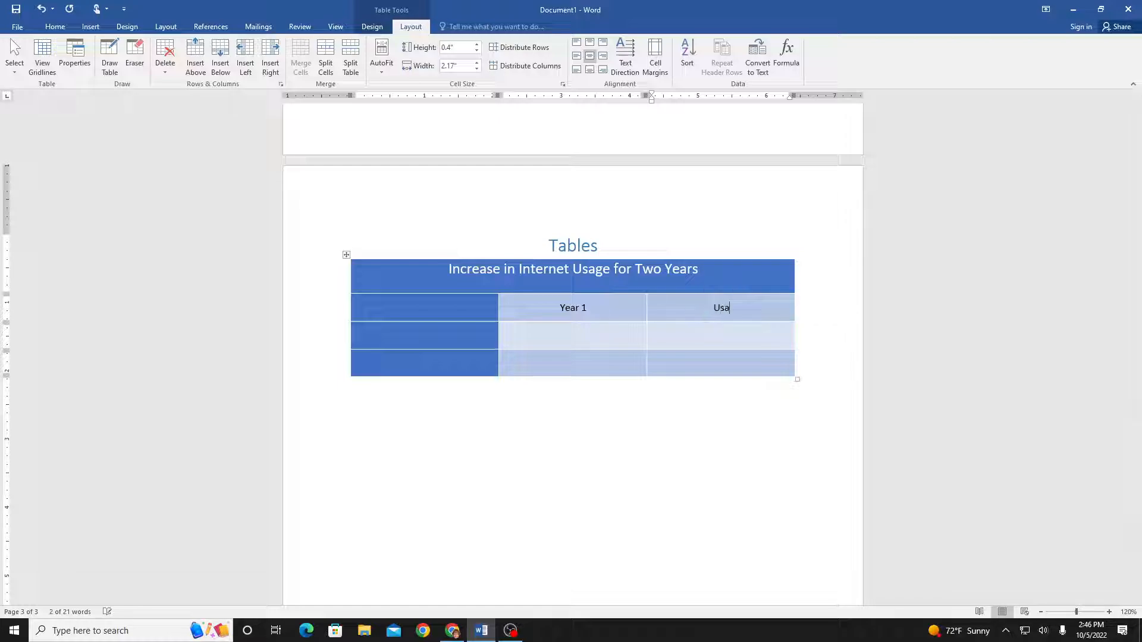
# Fill the two rows below the headings with 2000 and 2005 under "Year 1" and 35 and 45 under "Usage"
pyautogui.click(604, 333)
pyautogui.write('2000')
pyautogui.click(606, 357)
pyautogui.write('2005')
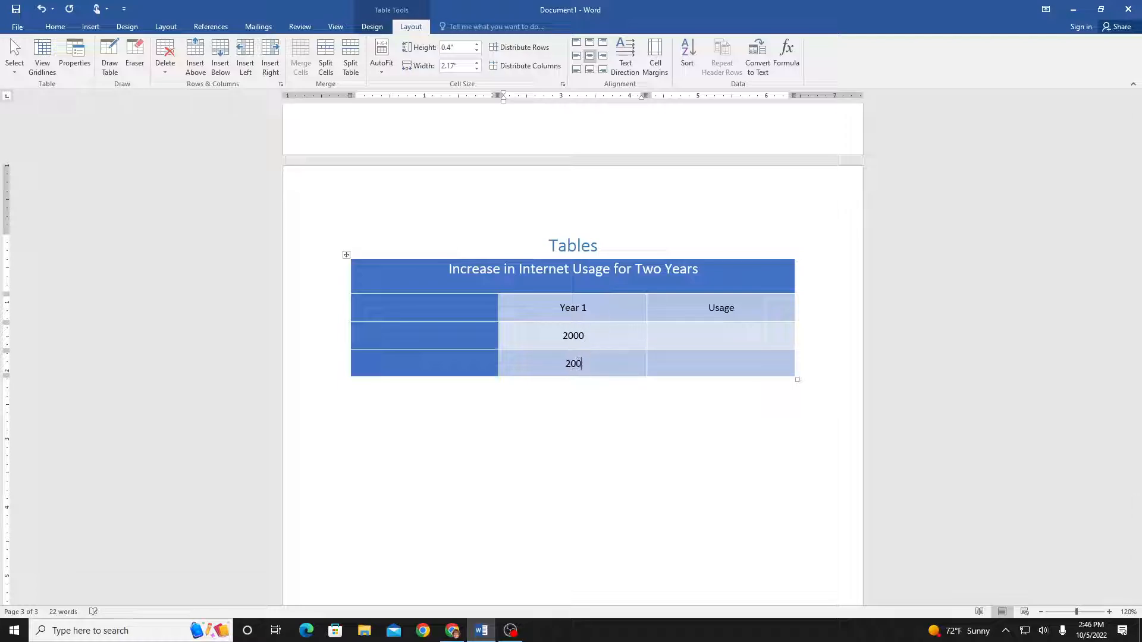
pyautogui.click(729, 335)
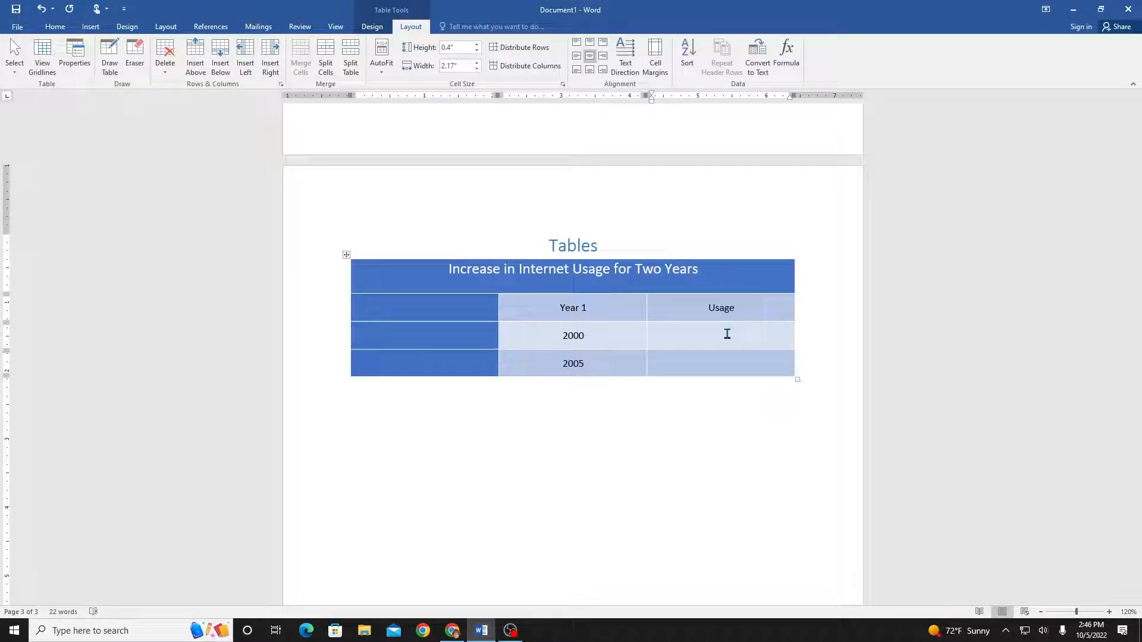
pyautogui.write('35')
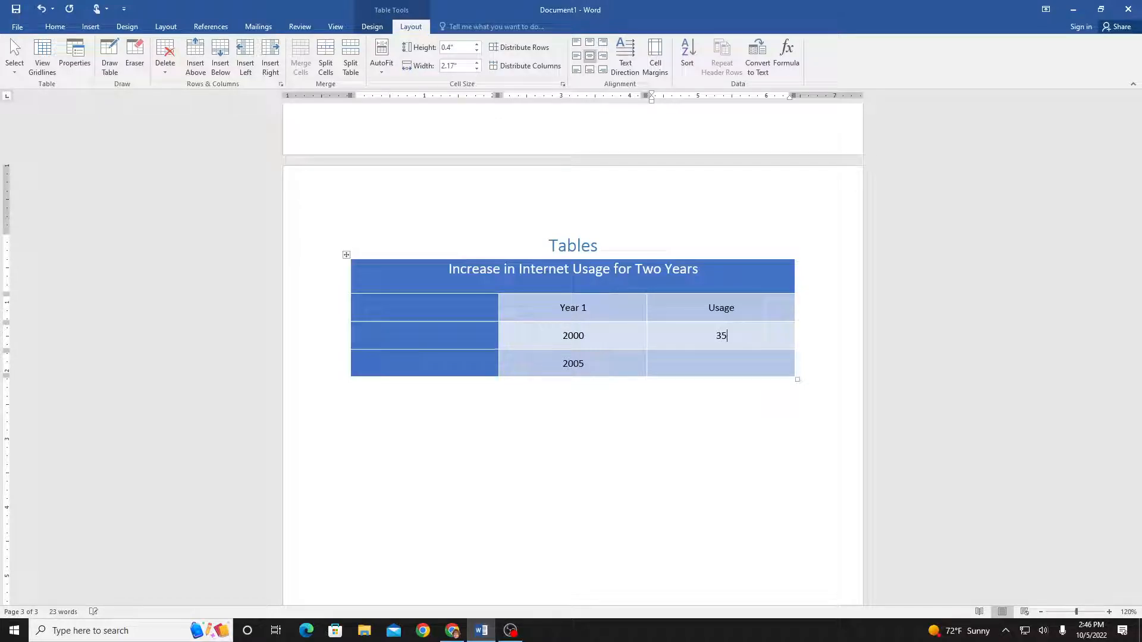
pyautogui.click(720, 361)
pyautogui.write('45')
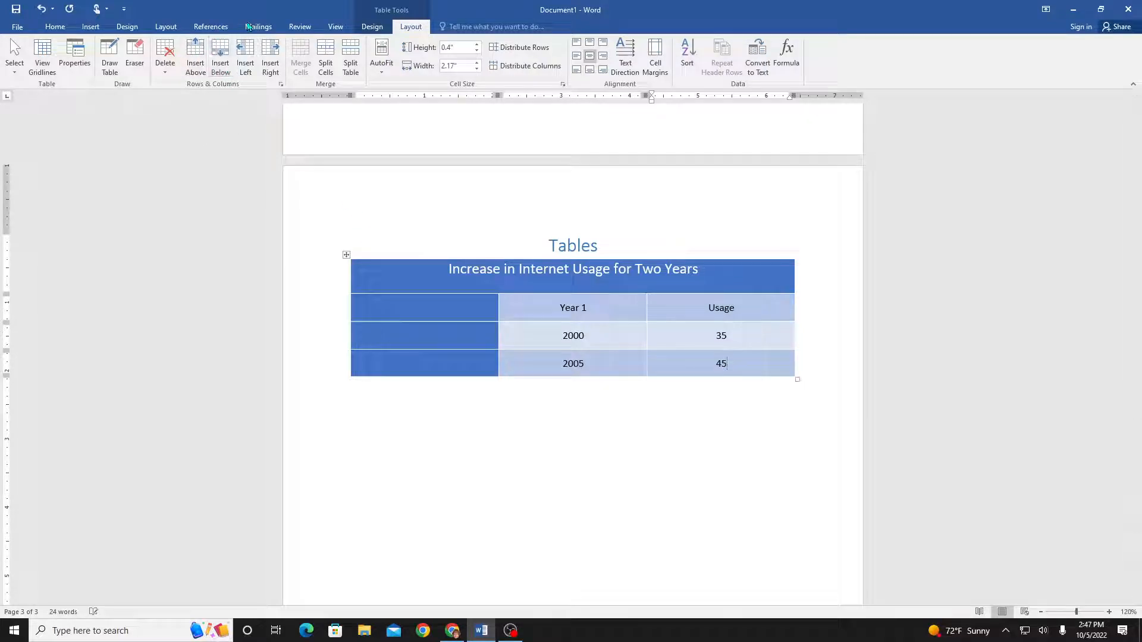
pyautogui.click(373, 28)
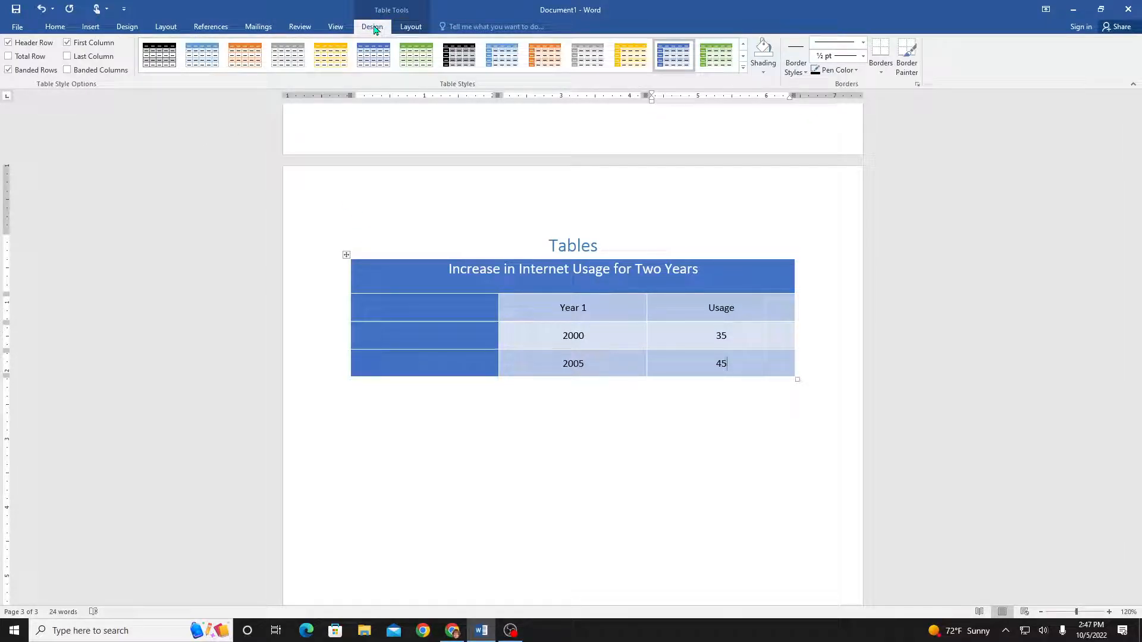
pyautogui.click(91, 27)
pyautogui.click(91, 61)
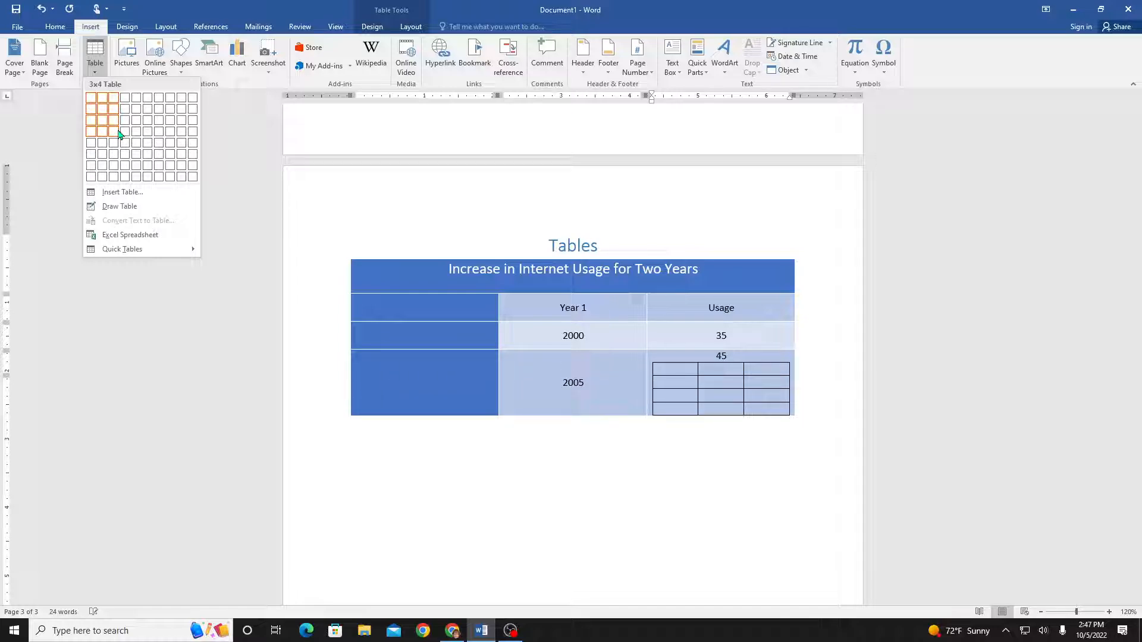
pyautogui.click(809, 372)
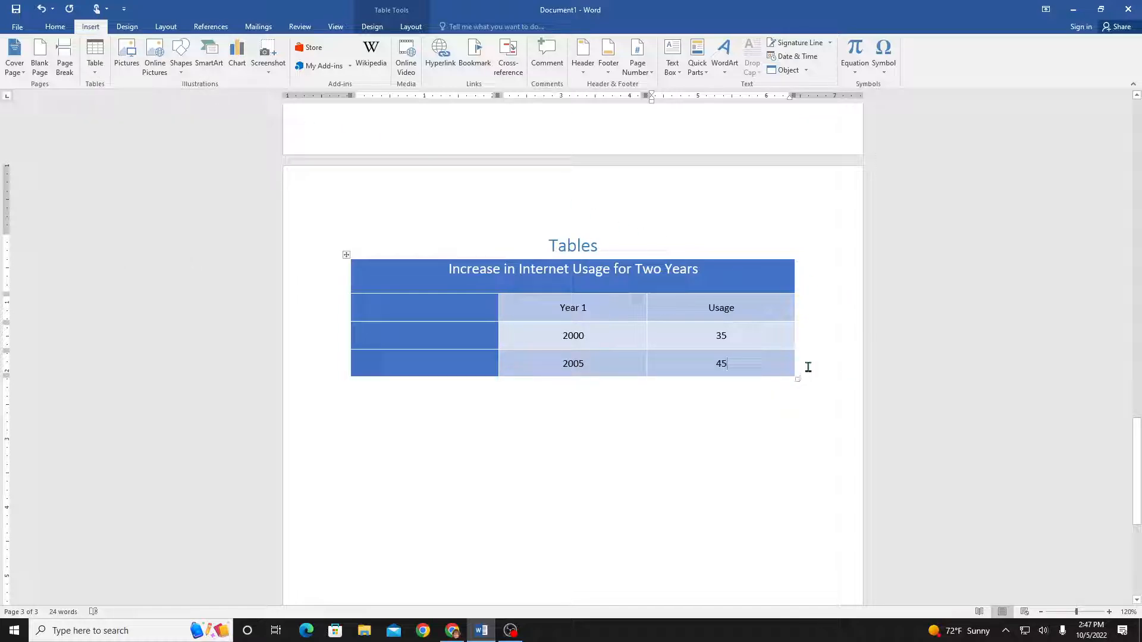
pyautogui.click(805, 365)
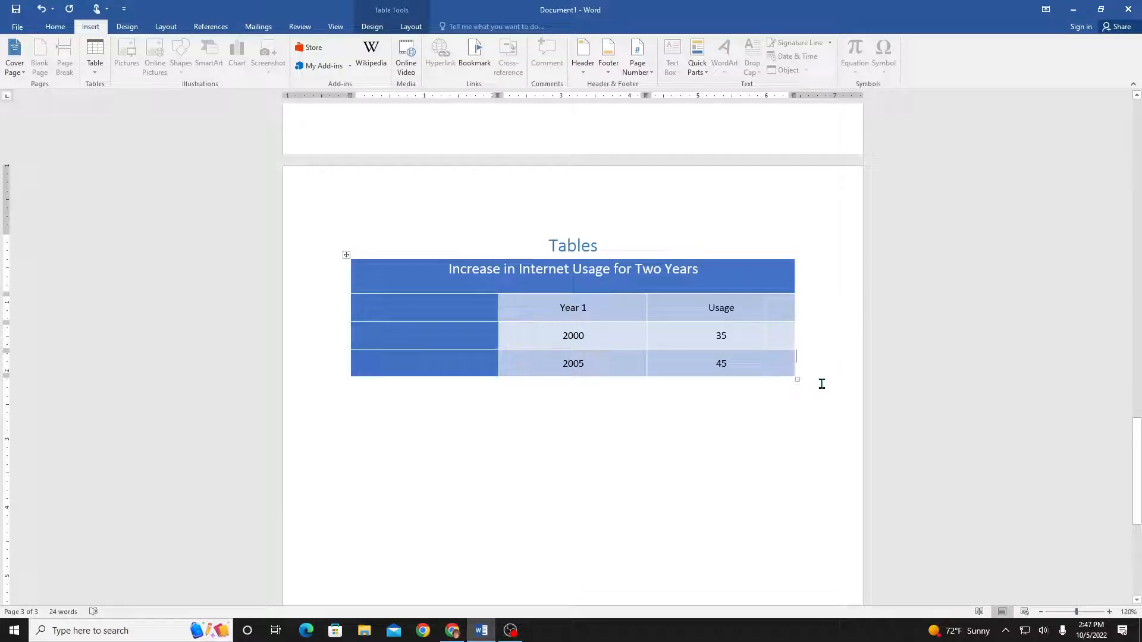
pyautogui.press('Return')
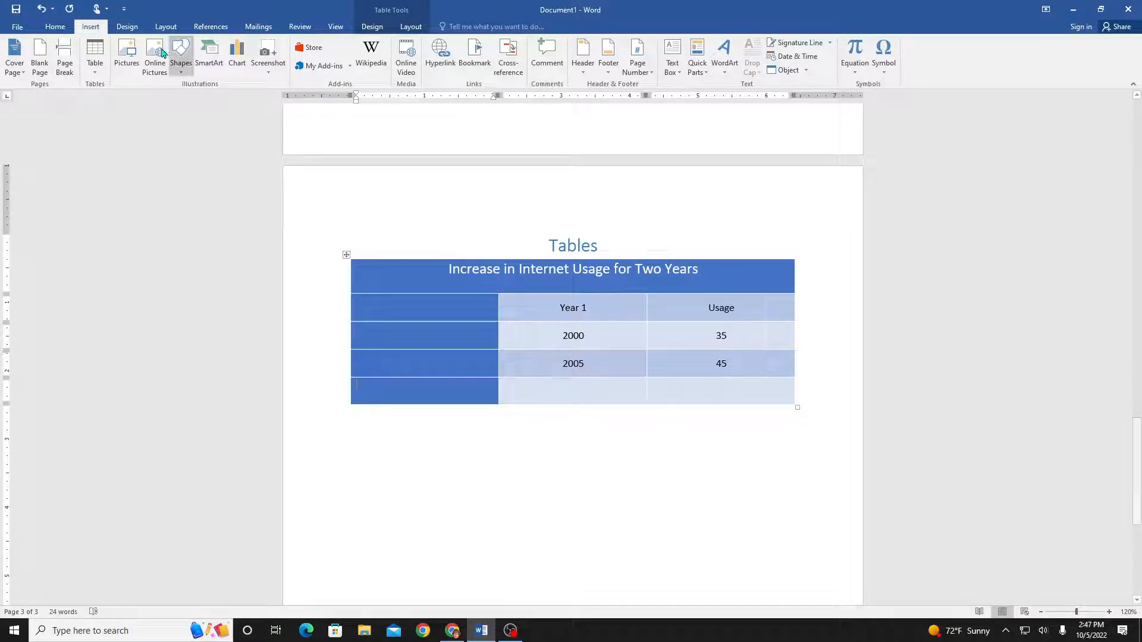
pyautogui.click(41, 8)
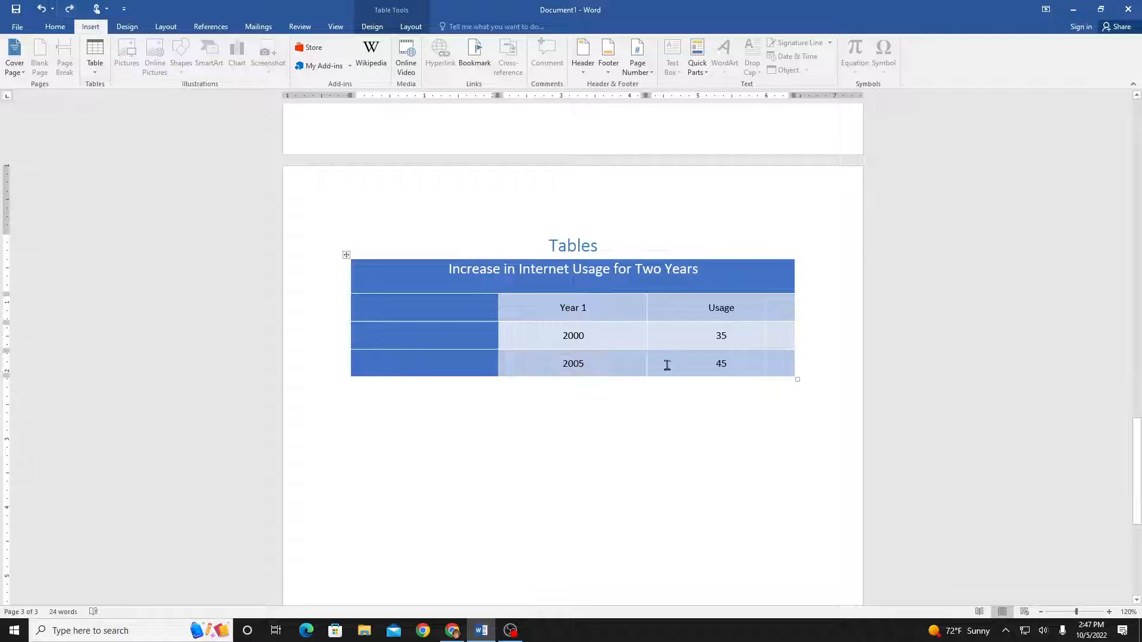
# Add a blank line below the internet usage table and insert a new table with three columns and four rows
pyautogui.click(354, 413)
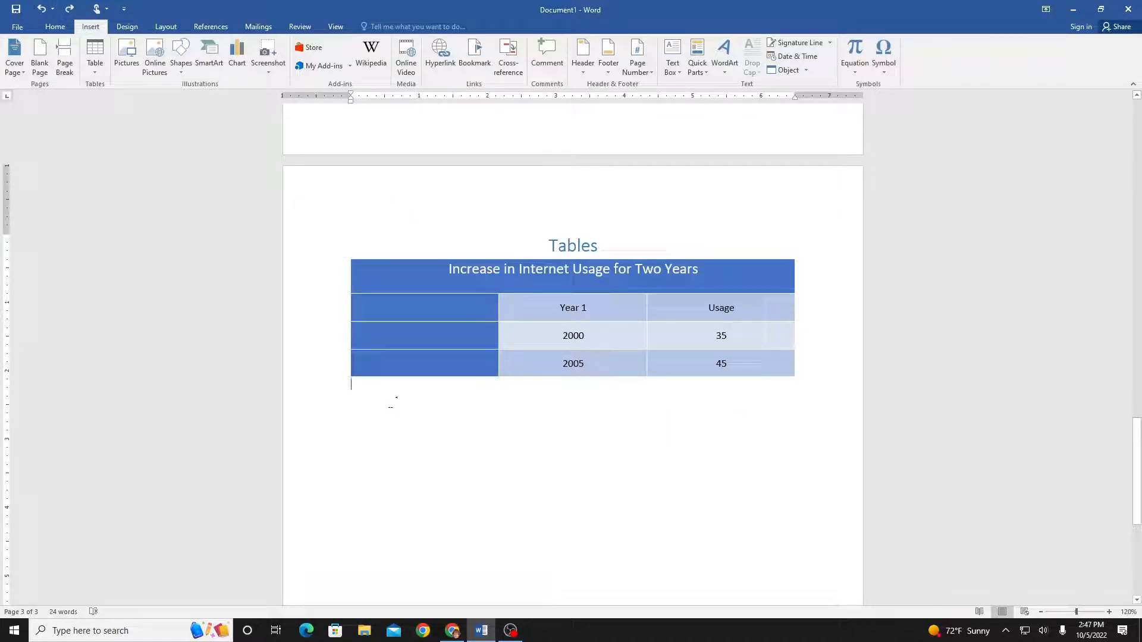
pyautogui.press('Return')
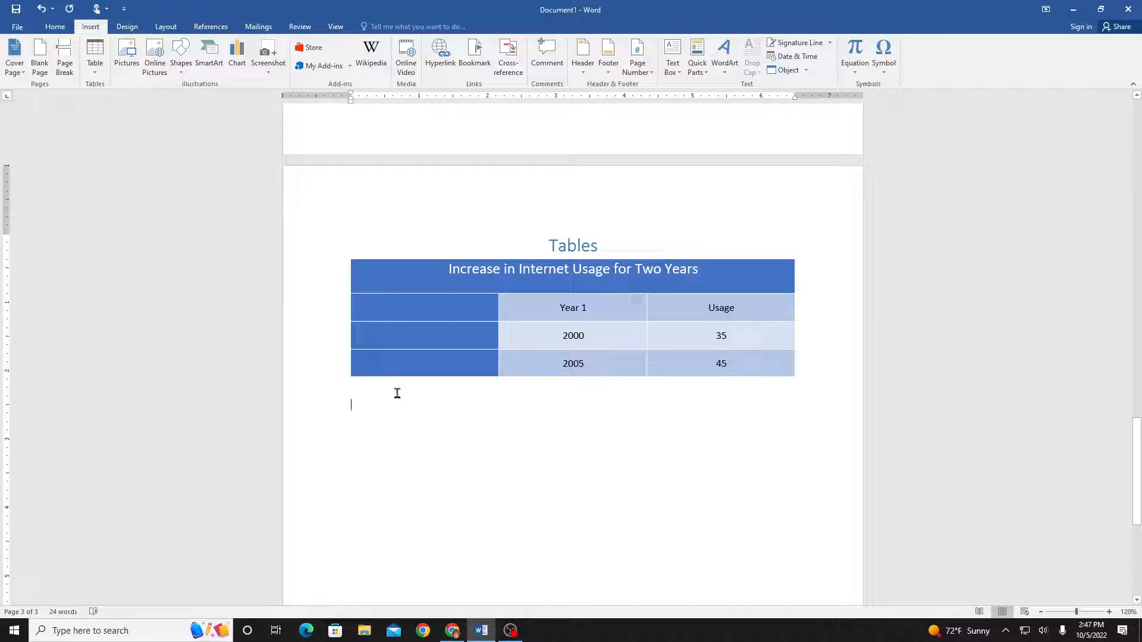
pyautogui.click(98, 54)
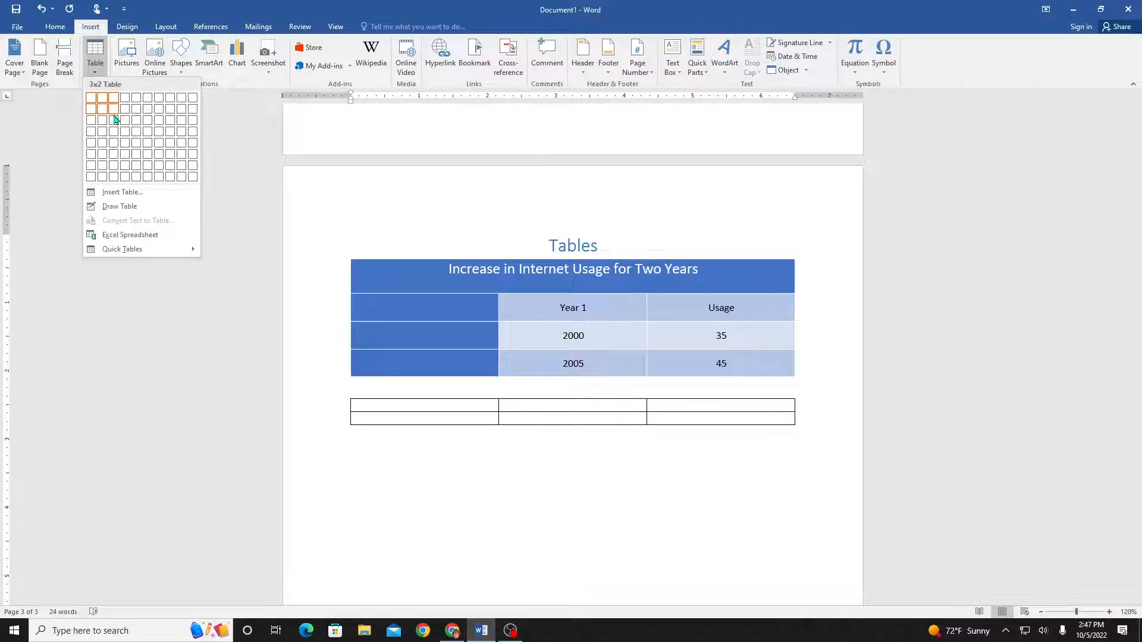
pyautogui.click(116, 137)
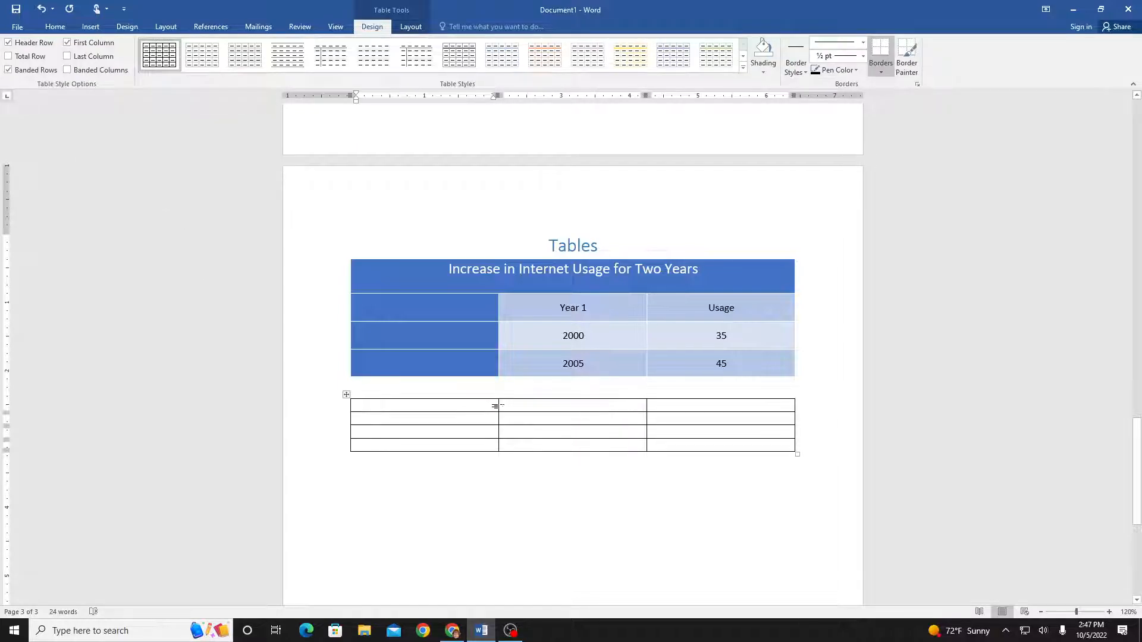
# Merge the new table's first row into one cell and enter "Title" centred horizontally and vertically
pyautogui.moveTo(496, 407); pyautogui.dragTo(678, 402)
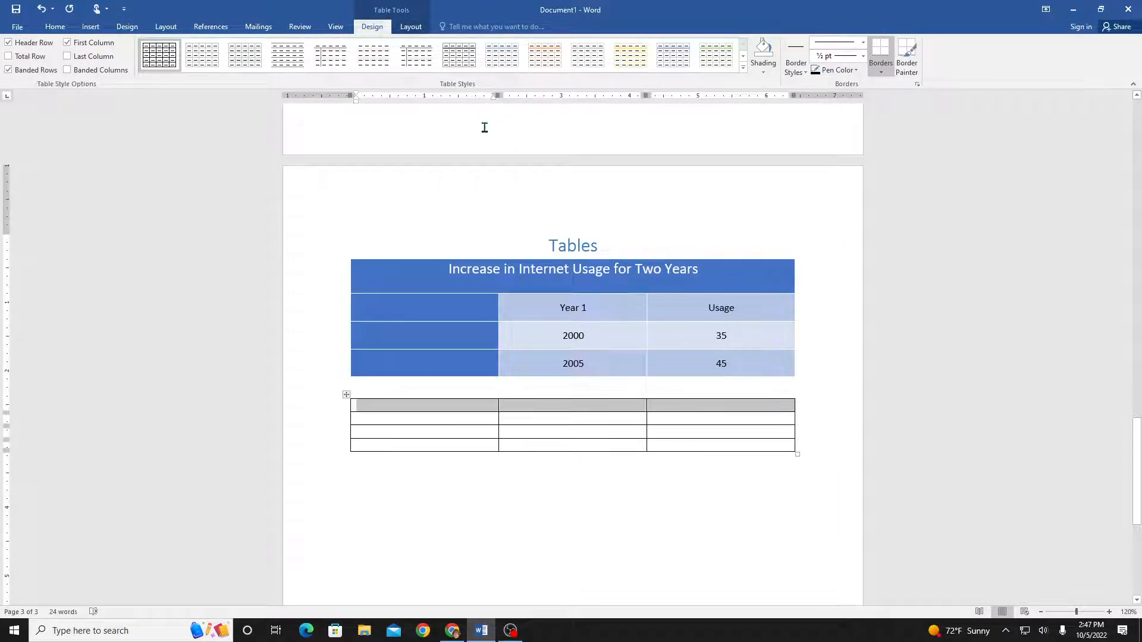
pyautogui.click(417, 29)
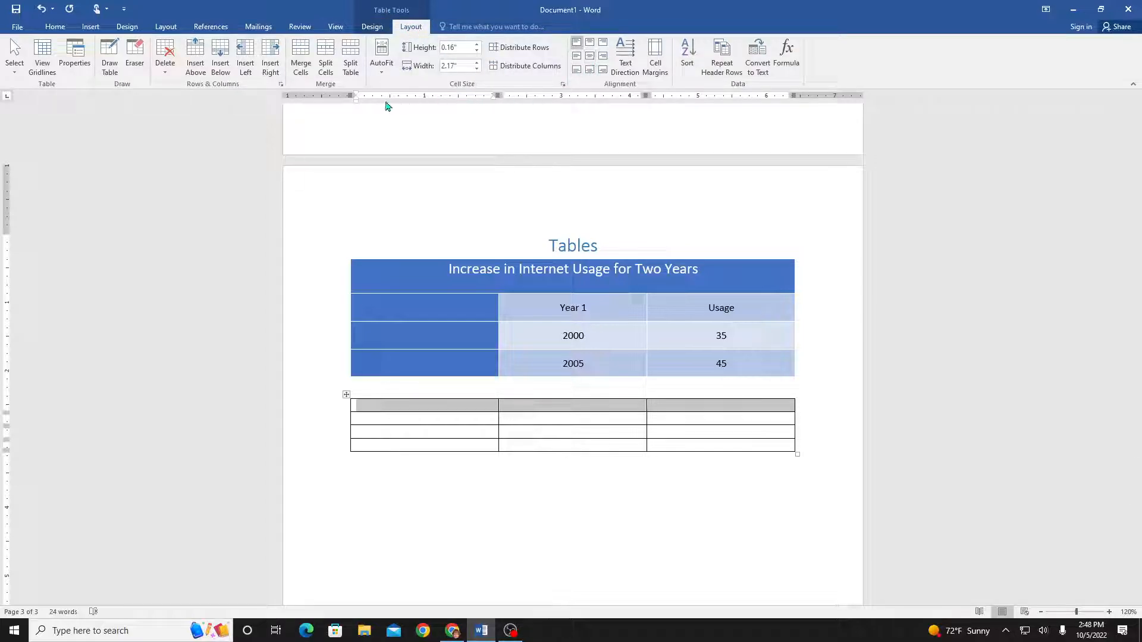
pyautogui.click(301, 56)
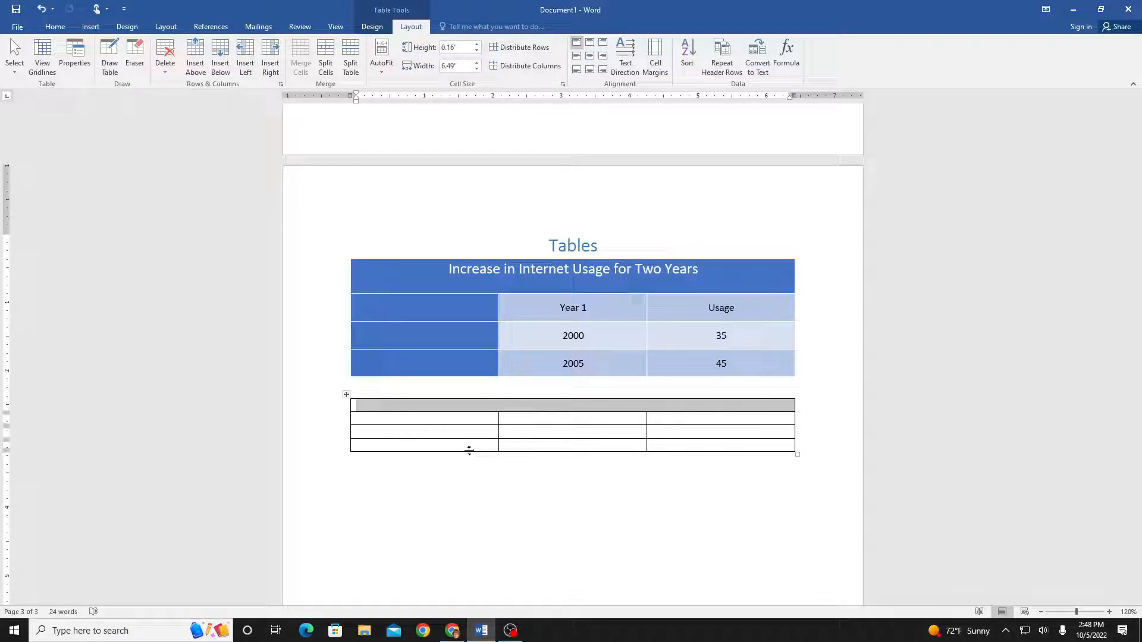
pyautogui.write('Title')
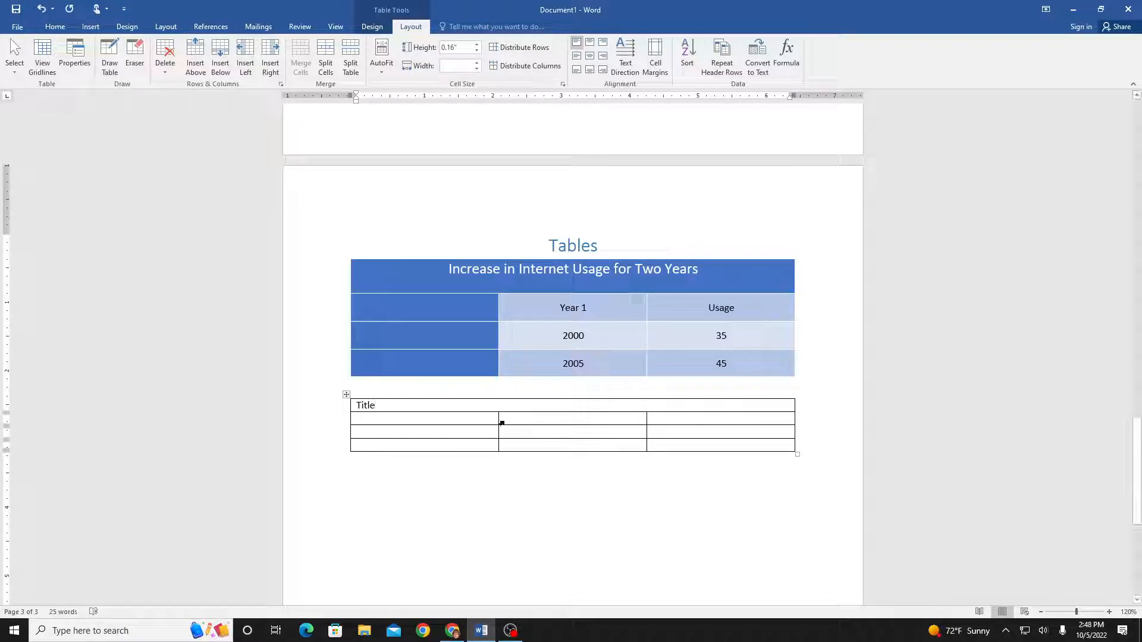
pyautogui.moveTo(383, 405); pyautogui.dragTo(356, 406)
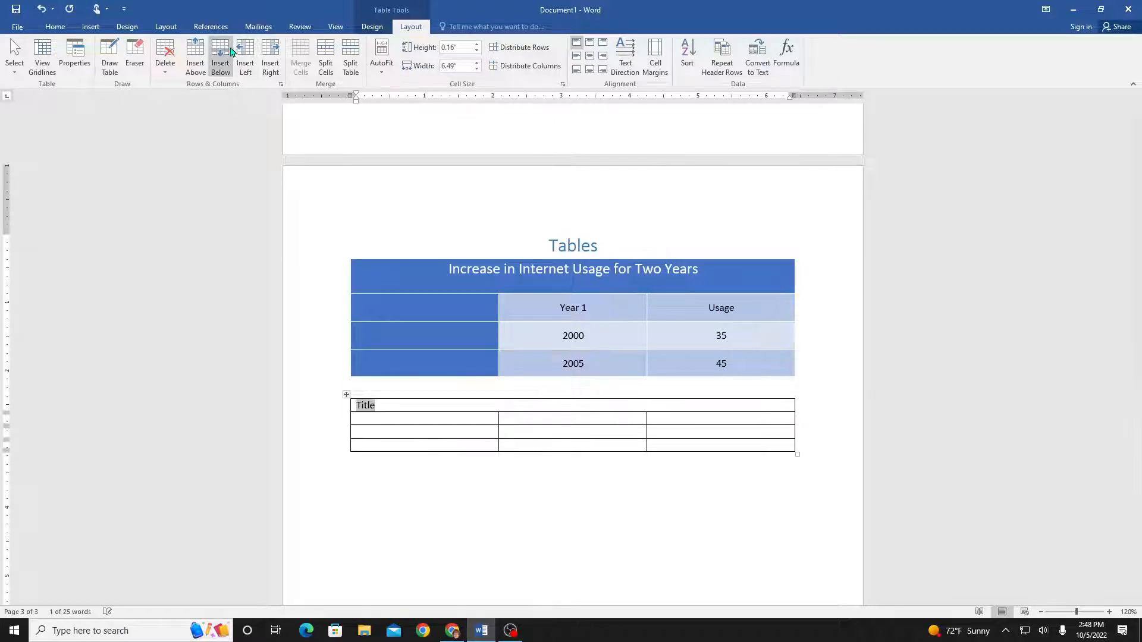
pyautogui.click(591, 58)
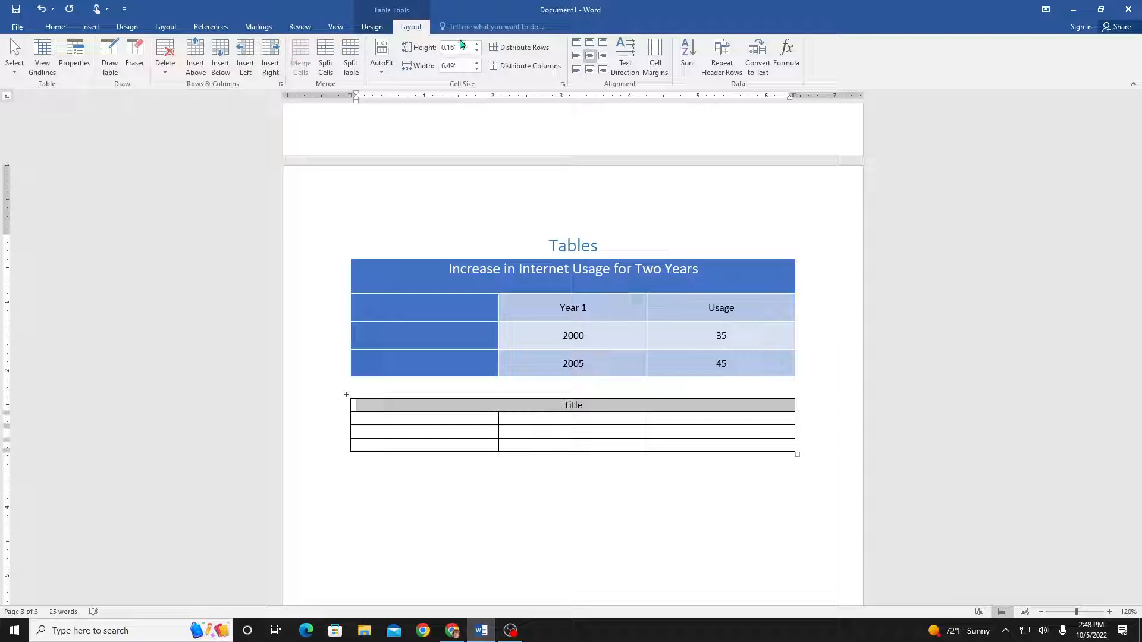
# Set the height of all rows in the second table to 0.4"
pyautogui.click(406, 434)
pyautogui.moveTo(378, 405); pyautogui.dragTo(676, 441)
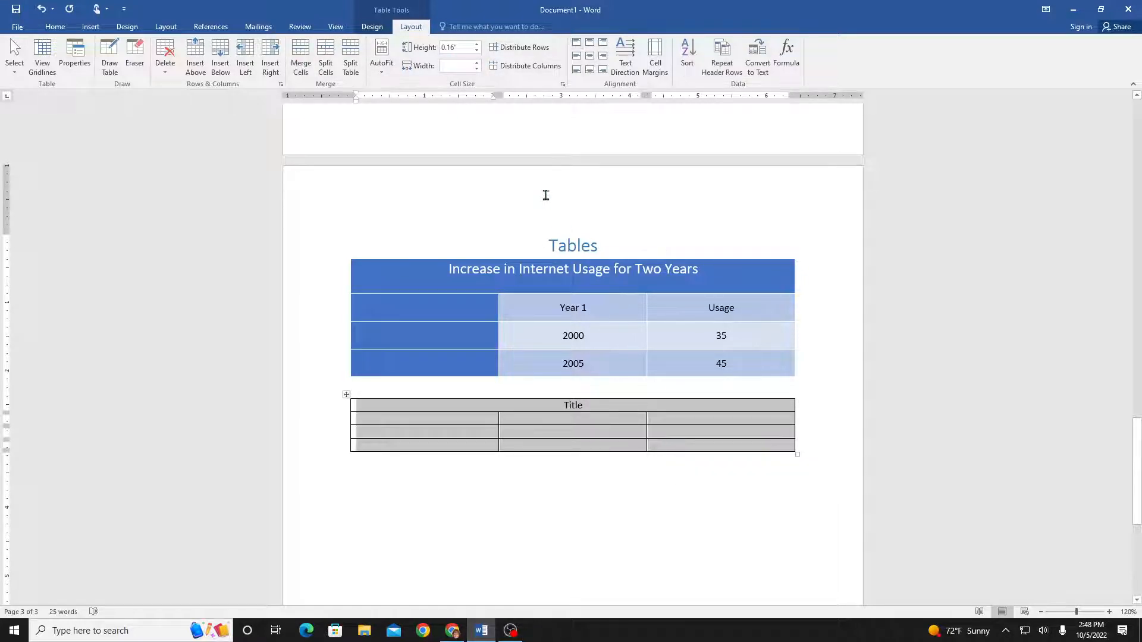
pyautogui.click(477, 45)
pyautogui.click(476, 44)
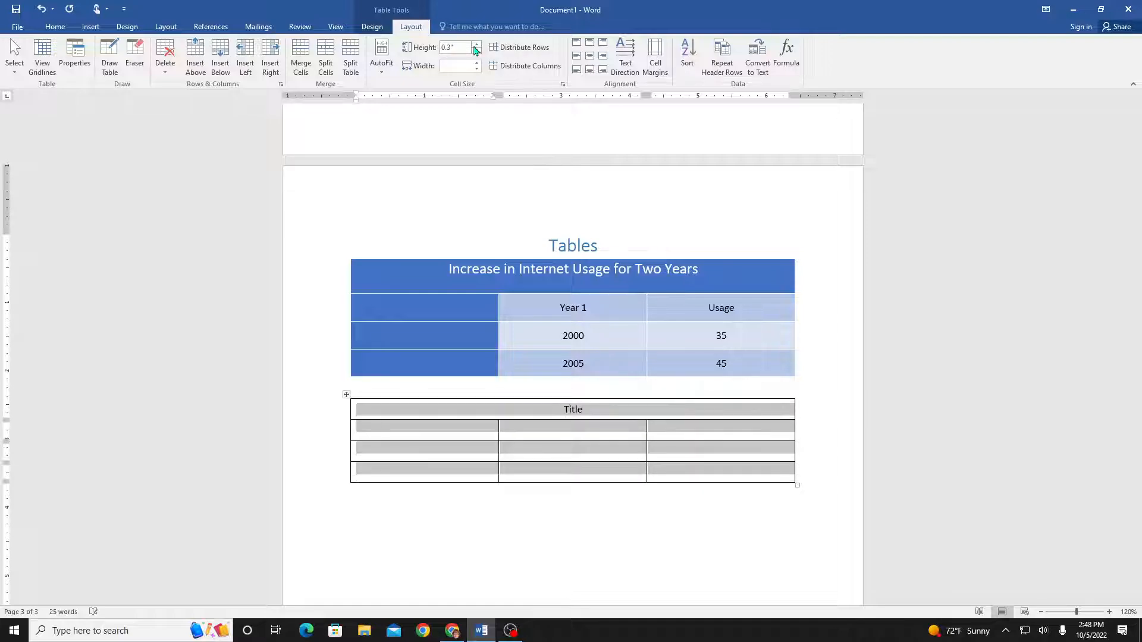
pyautogui.click(476, 44)
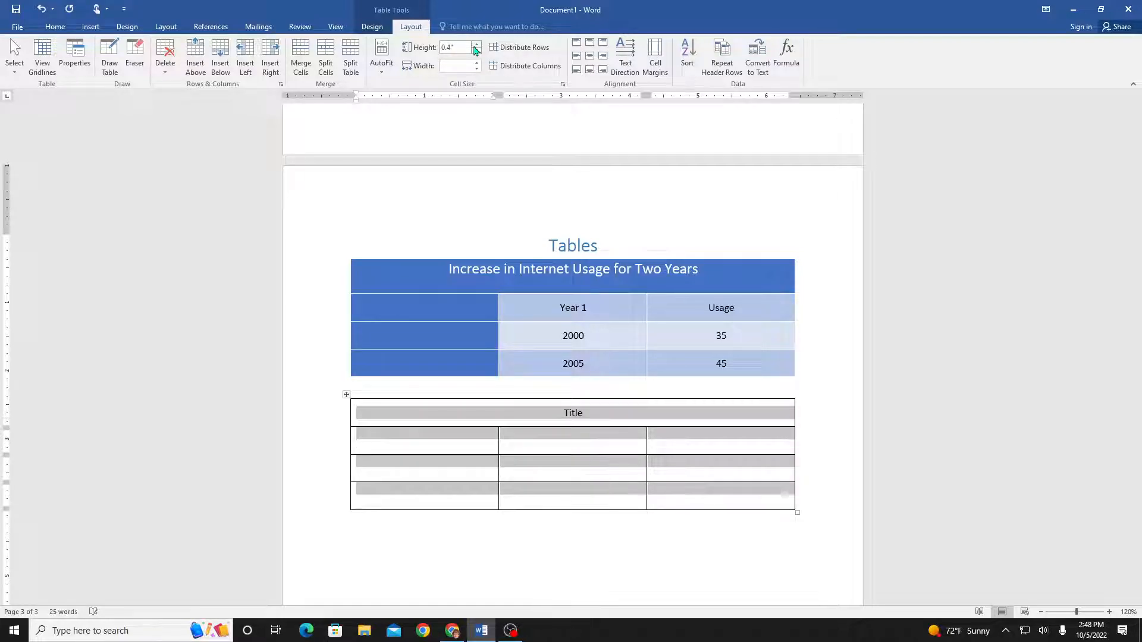
pyautogui.click(832, 503)
# Enlarge the word "Title" in the second table to 16 pt and make it bold
pyautogui.moveTo(589, 412); pyautogui.dragTo(546, 412)
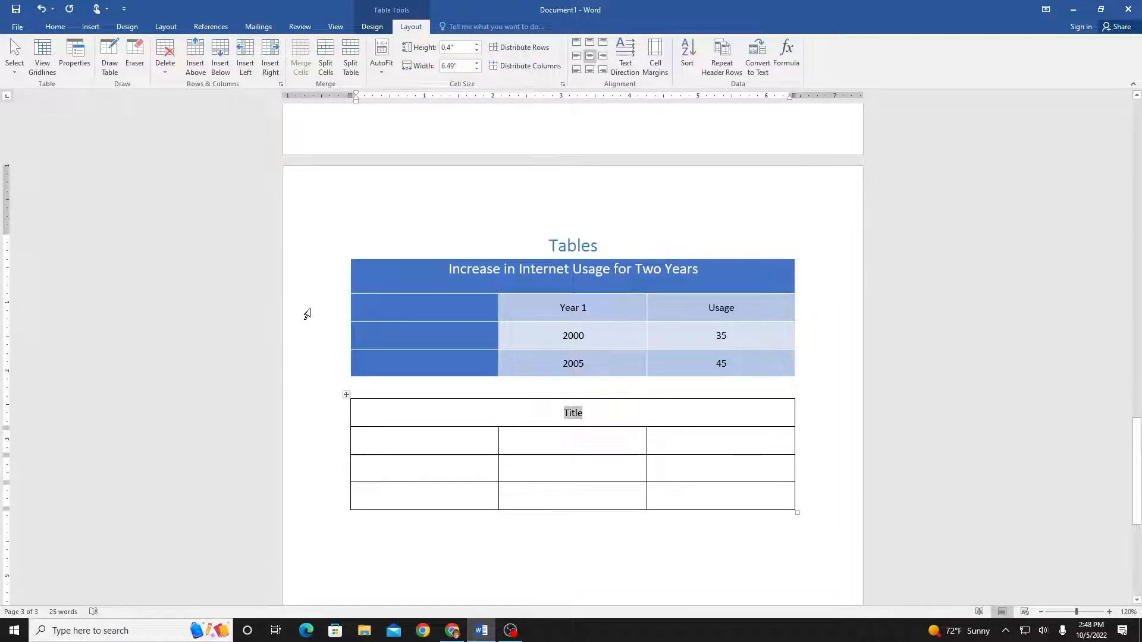
pyautogui.click(54, 28)
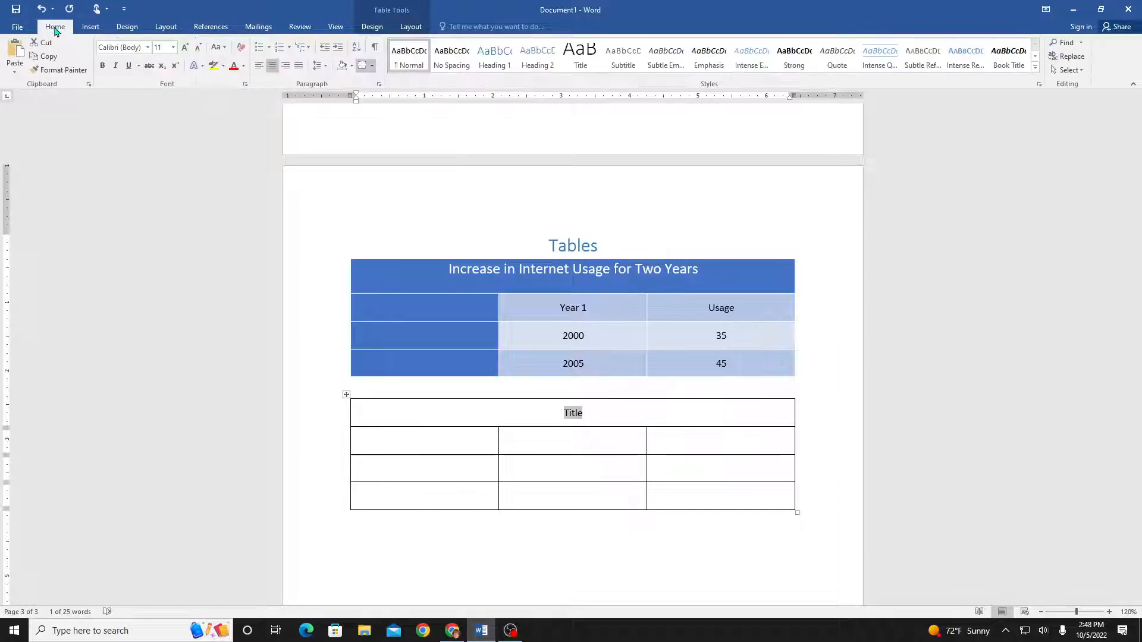
pyautogui.click(185, 50)
pyautogui.click(185, 50)
pyautogui.click(185, 49)
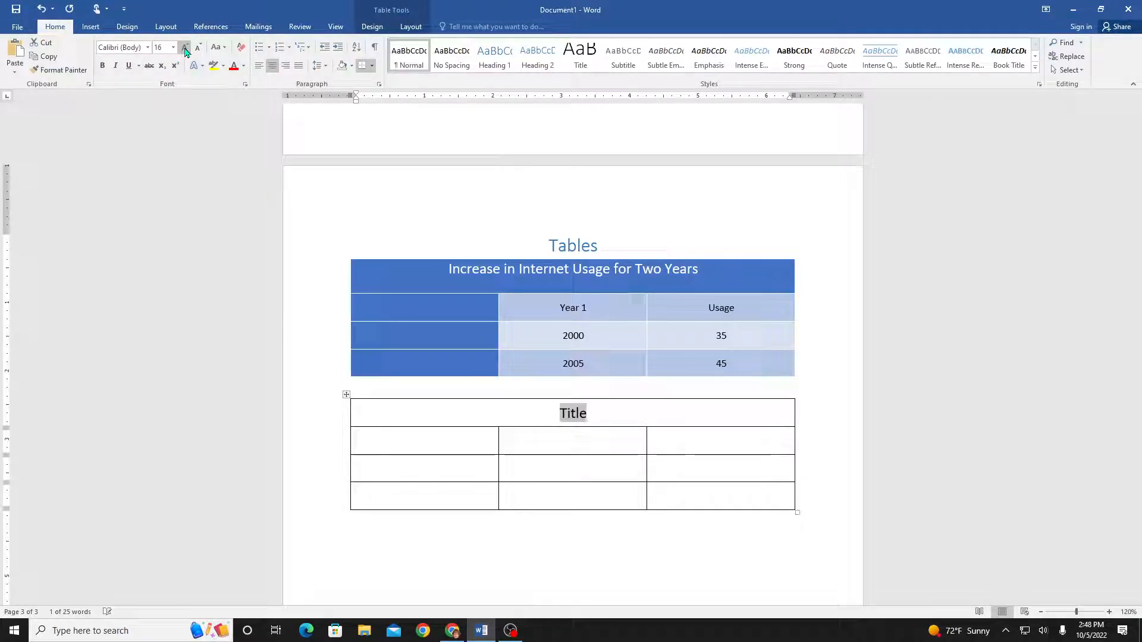
pyautogui.click(102, 65)
pyautogui.click(795, 435)
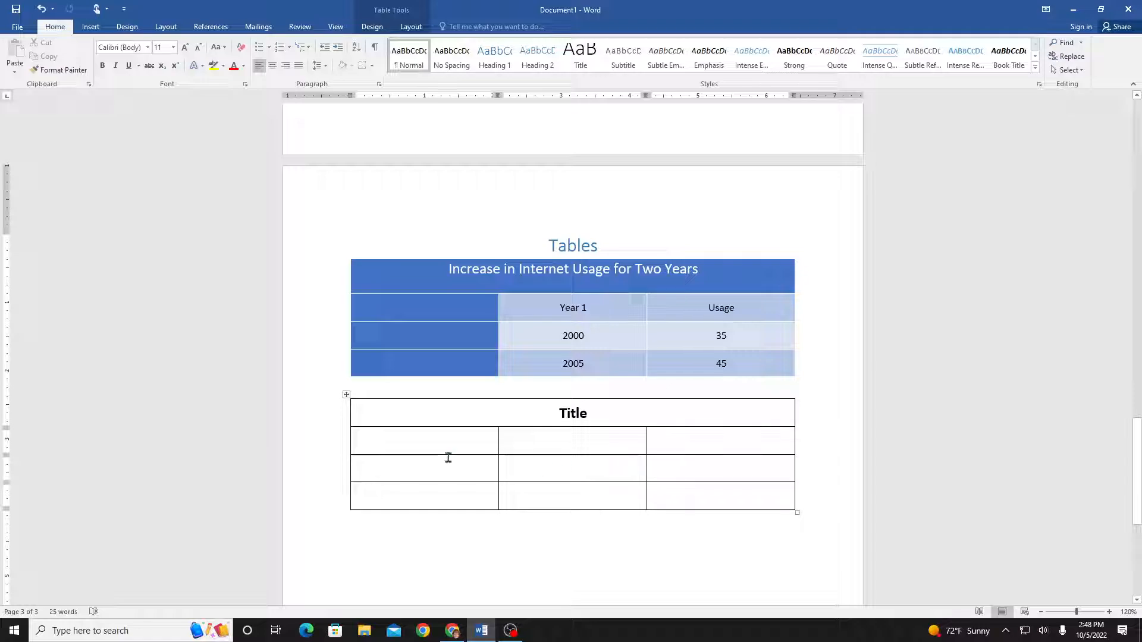
# Apply the light gold grid table style to the second table
pyautogui.moveTo(433, 413); pyautogui.dragTo(678, 498)
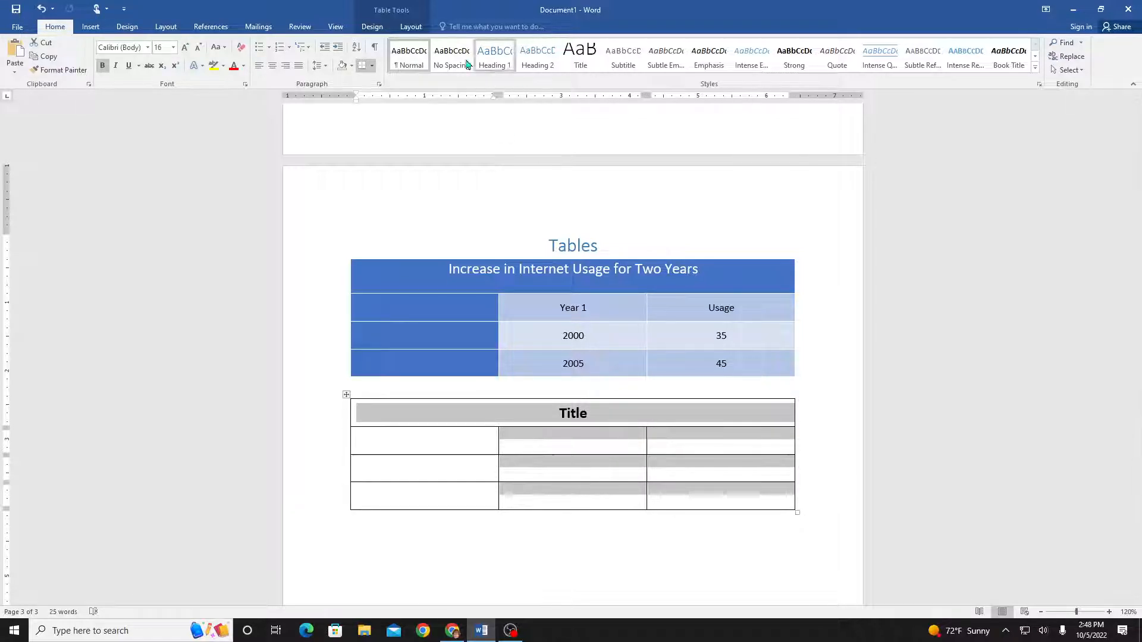
pyautogui.click(372, 27)
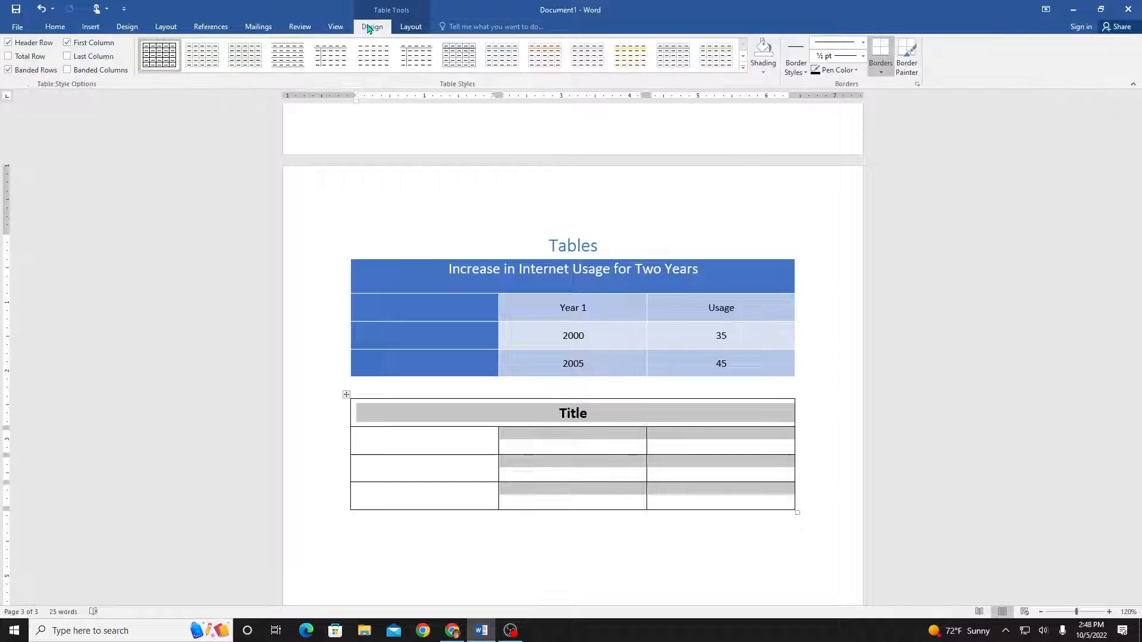
pyautogui.click(616, 62)
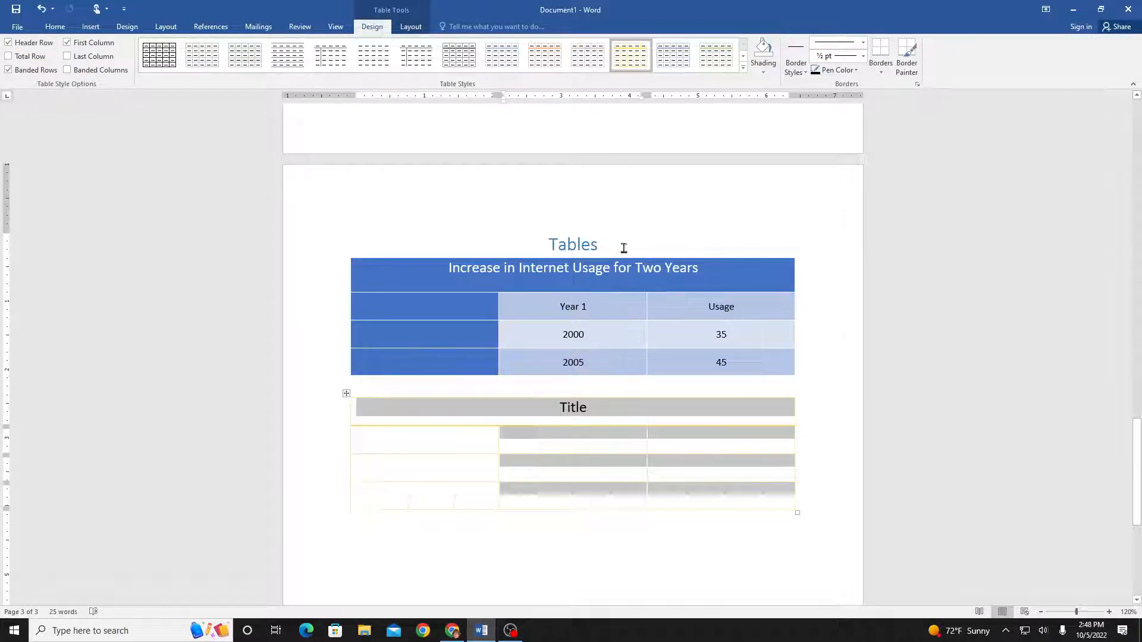
pyautogui.click(627, 553)
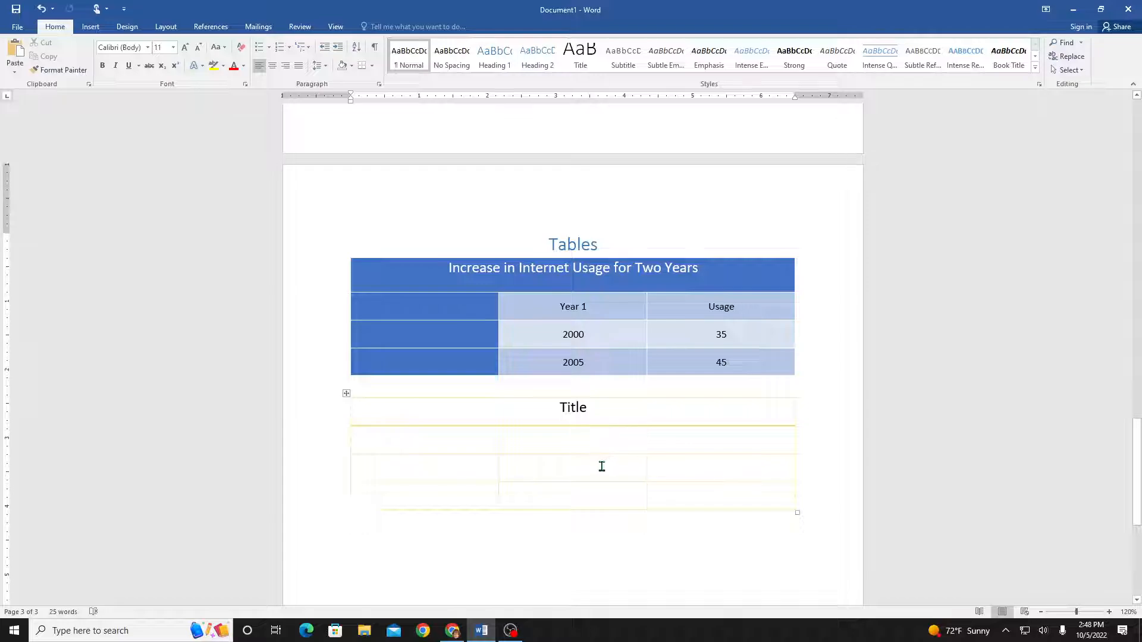
# Enter "Facebook" and "Twitter" in the first column of the second table, in the two rows below the title
pyautogui.click(413, 439)
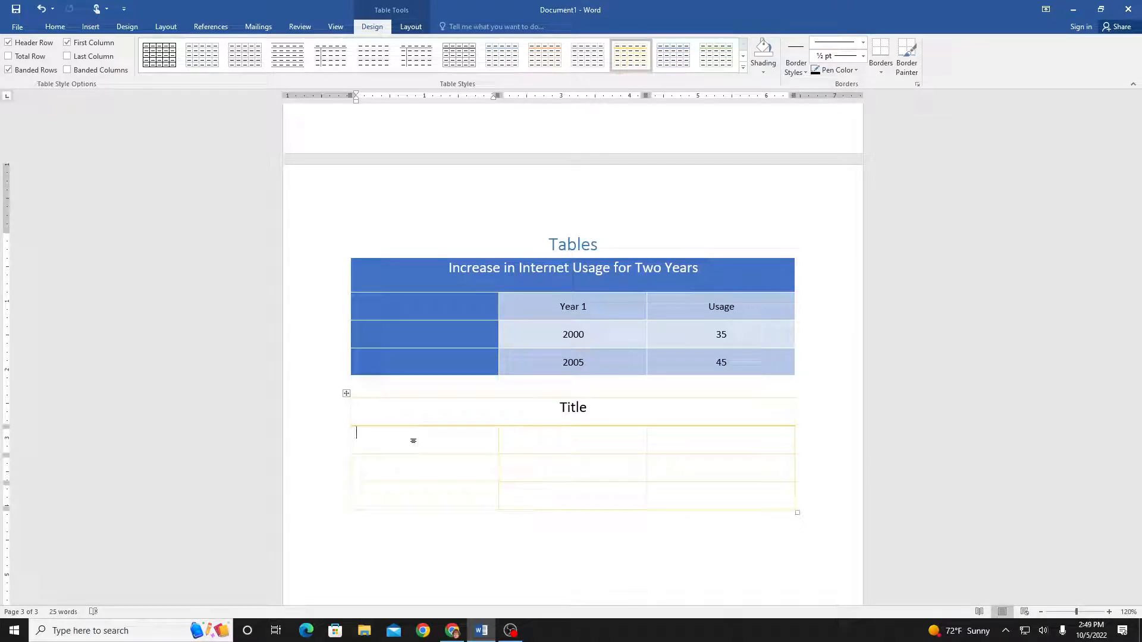
pyautogui.write('facebook')
pyautogui.click(431, 477)
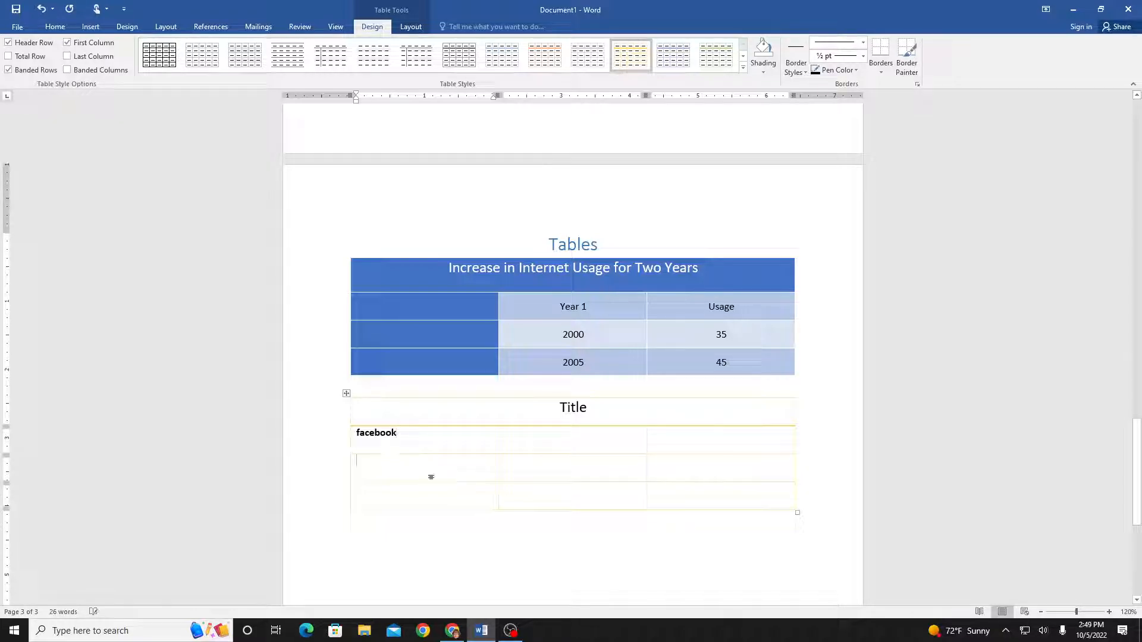
pyautogui.rightClick(370, 433)
pyautogui.click(352, 448)
pyautogui.click(394, 460)
pyautogui.write('Twitter')
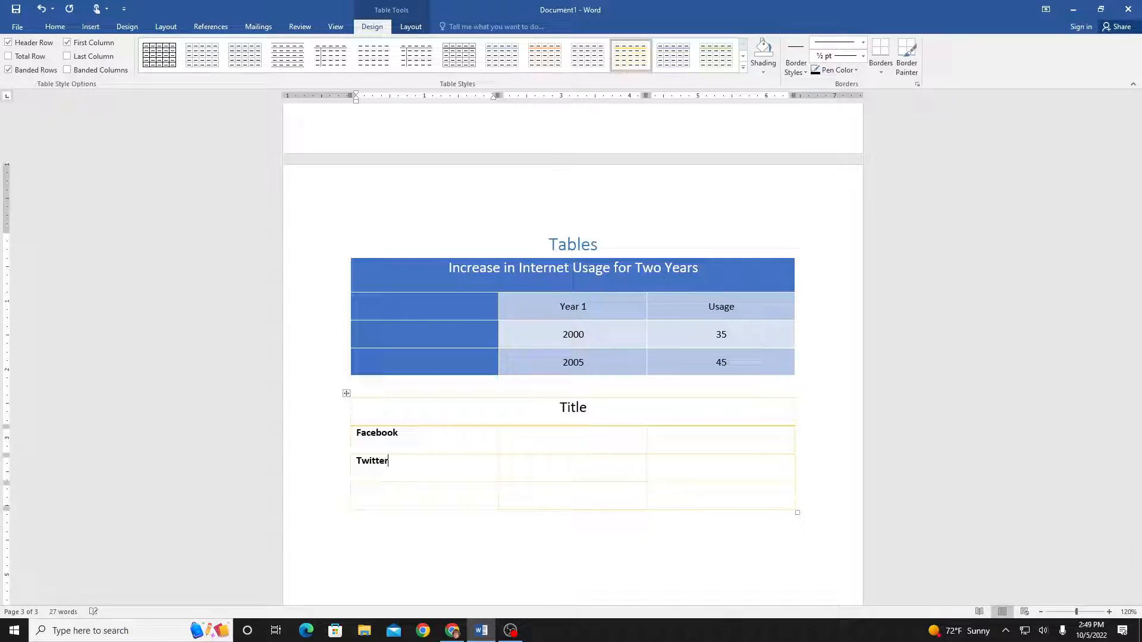
# Replace "Facebook" with "Social Media" as the first column's heading and enter "Facebook" in the row below "Twitter"
pyautogui.click(394, 498)
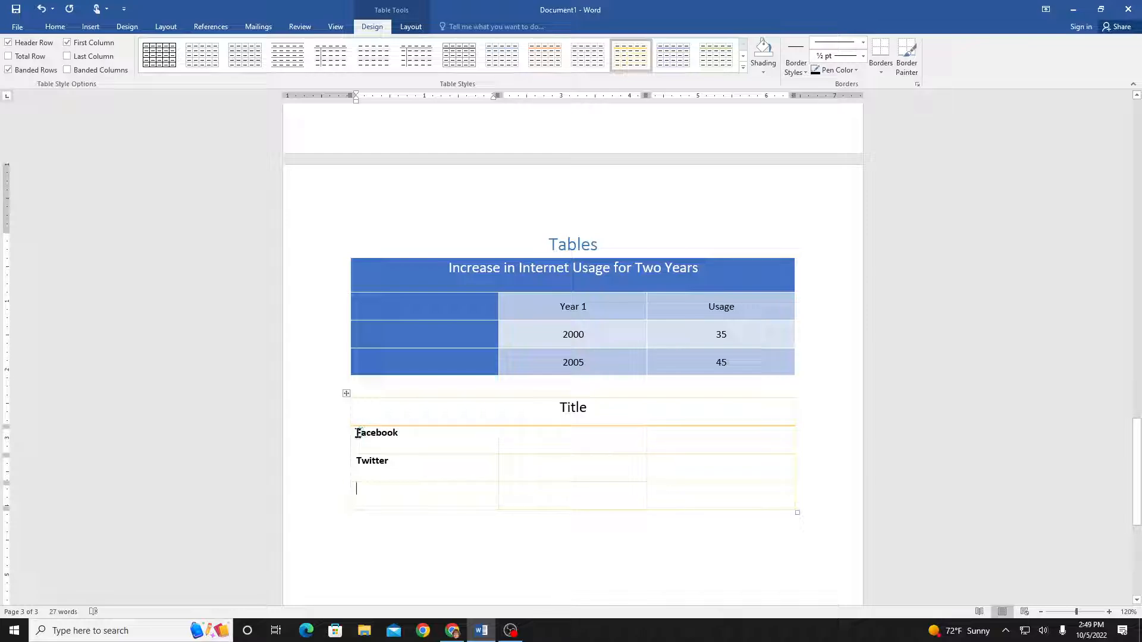
pyautogui.moveTo(358, 434); pyautogui.dragTo(403, 438)
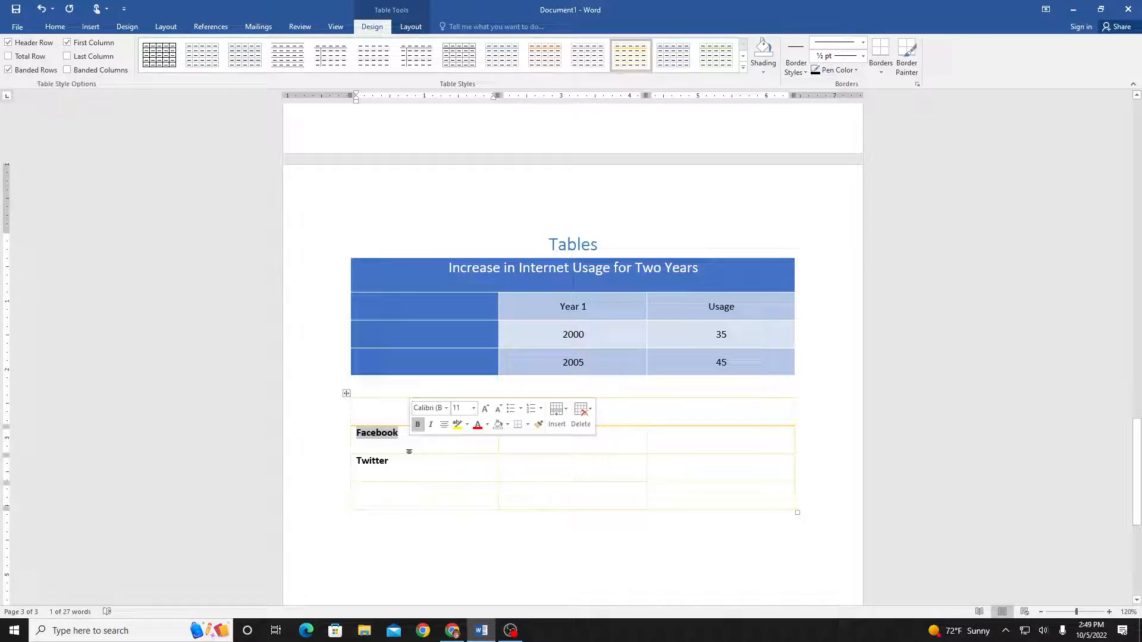
pyautogui.write('Social ')
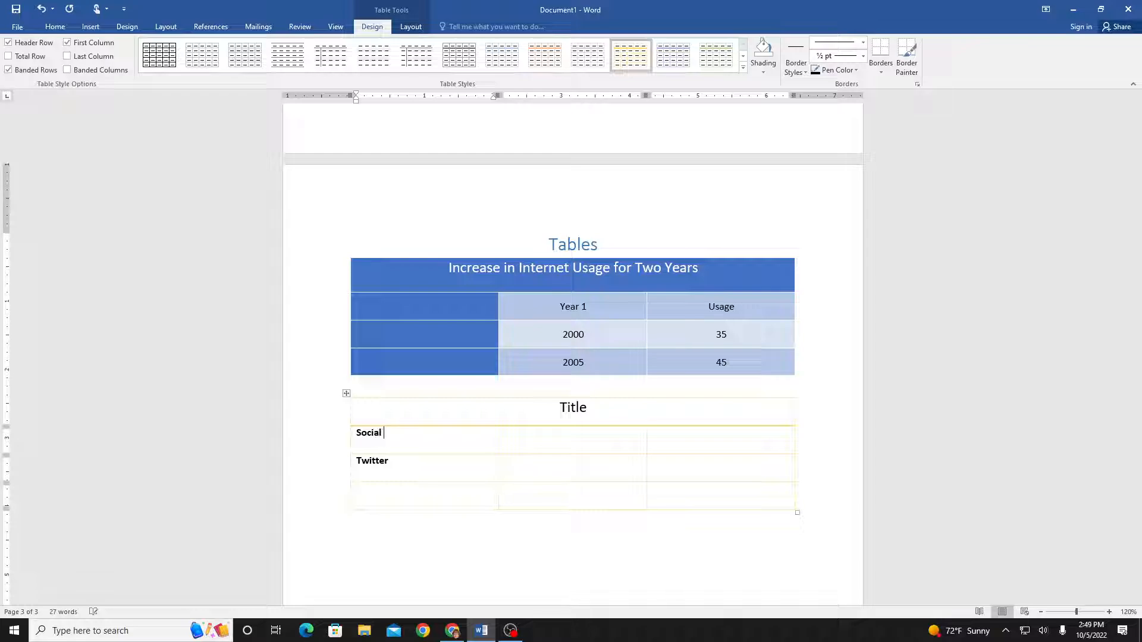
pyautogui.write('Media')
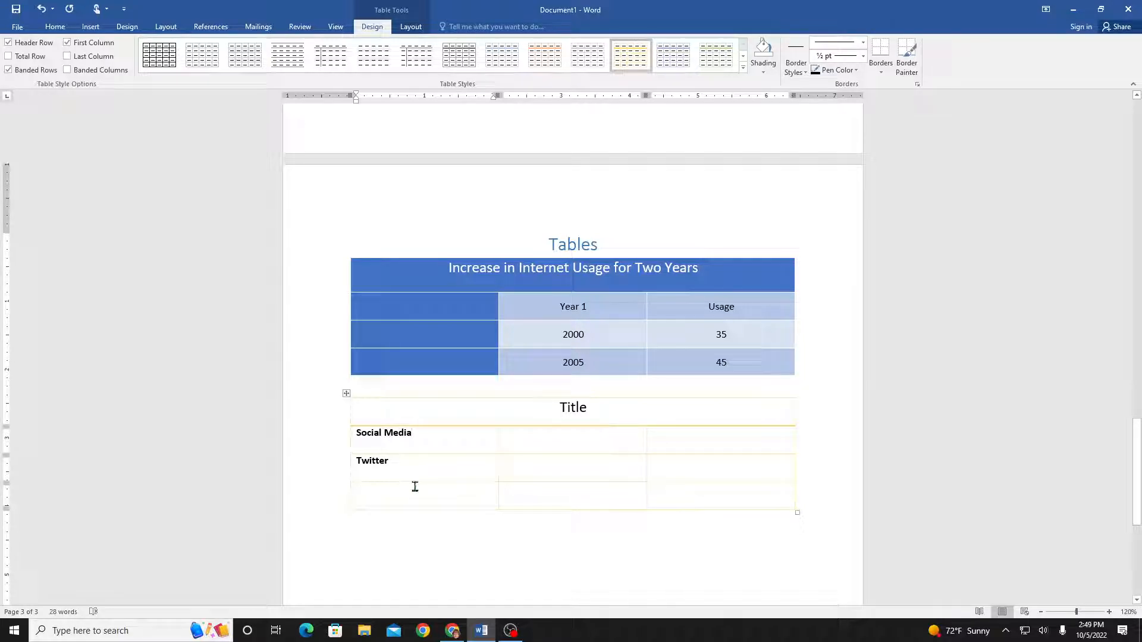
pyautogui.click(379, 489)
pyautogui.write('Face')
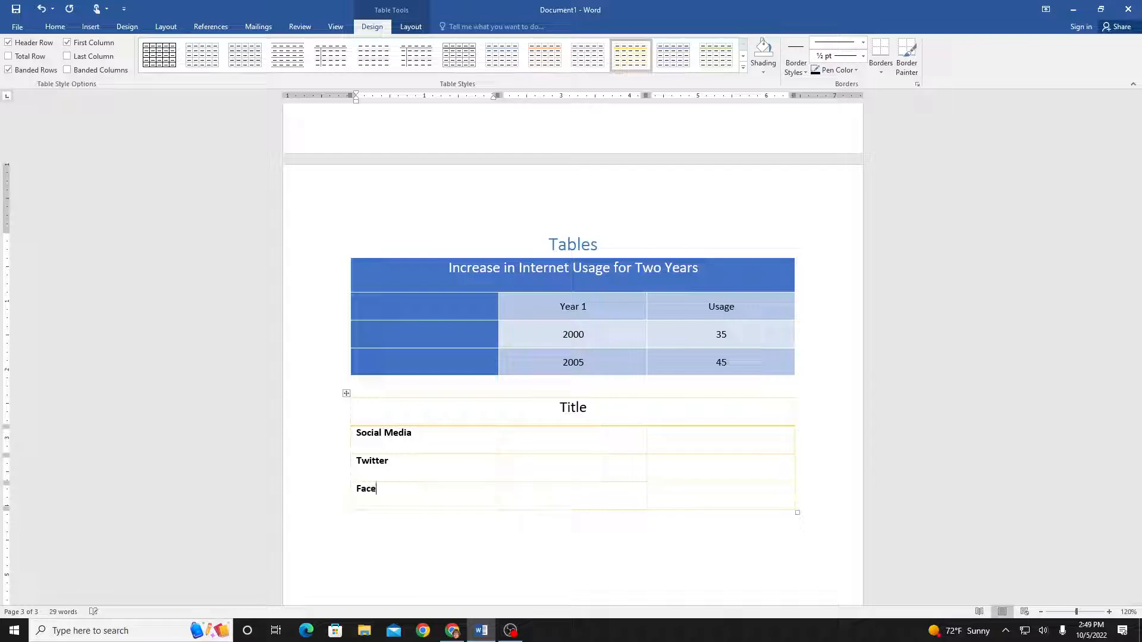
pyautogui.write('book')
pyautogui.press('Tab')
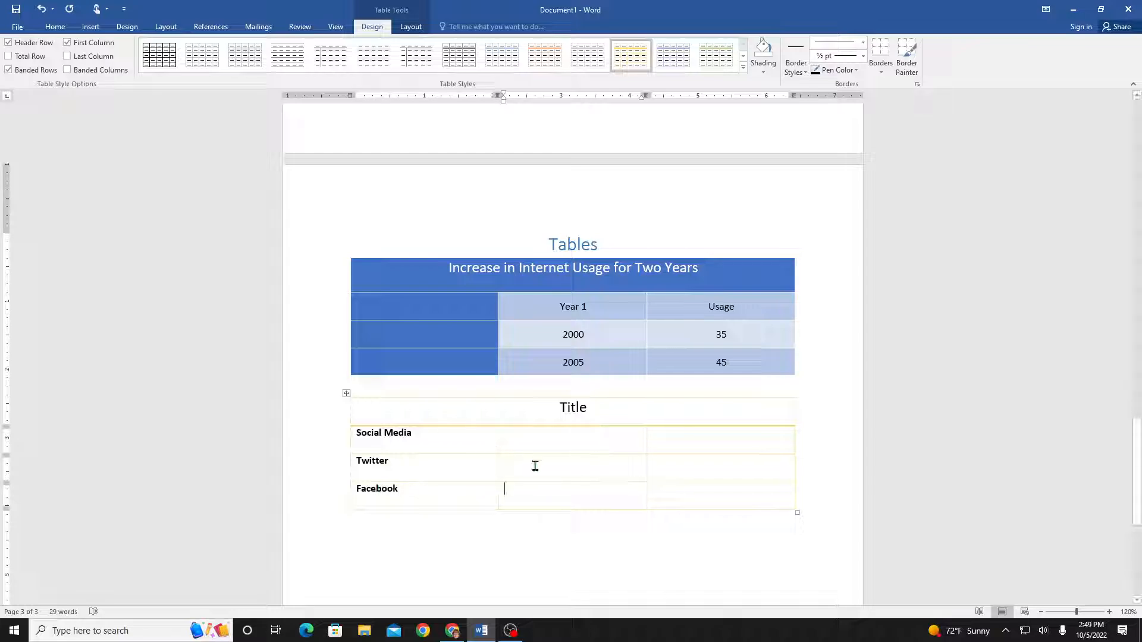
# Enter the headings "Stats" and "Year" beside "Social Media" in the second table
pyautogui.click(587, 444)
pyautogui.write('Stats')
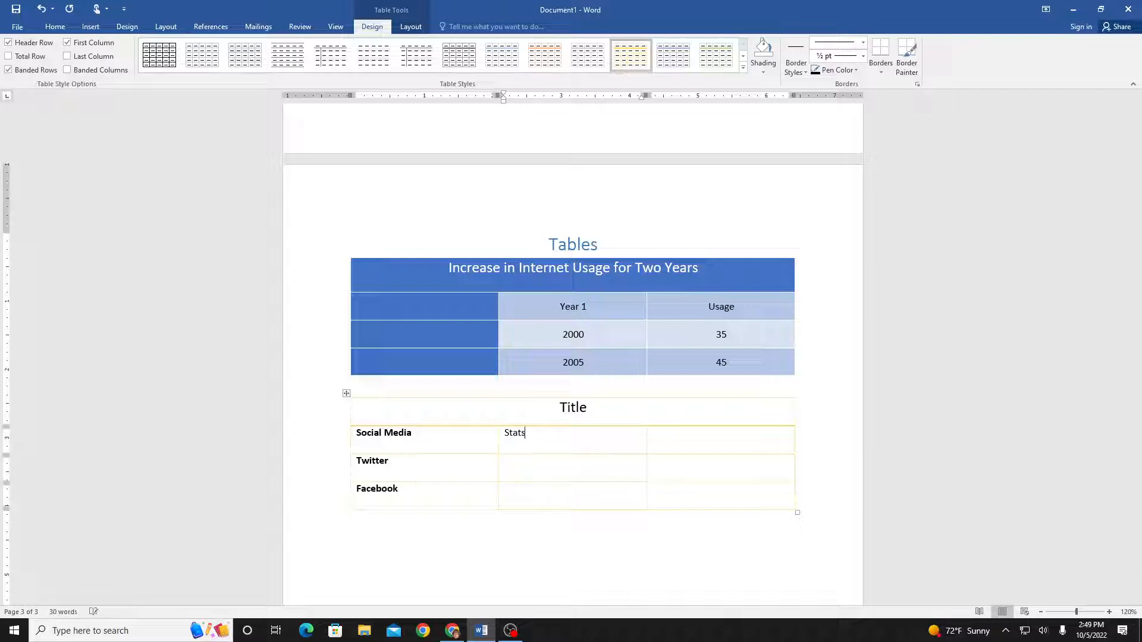
pyautogui.press('Tab')
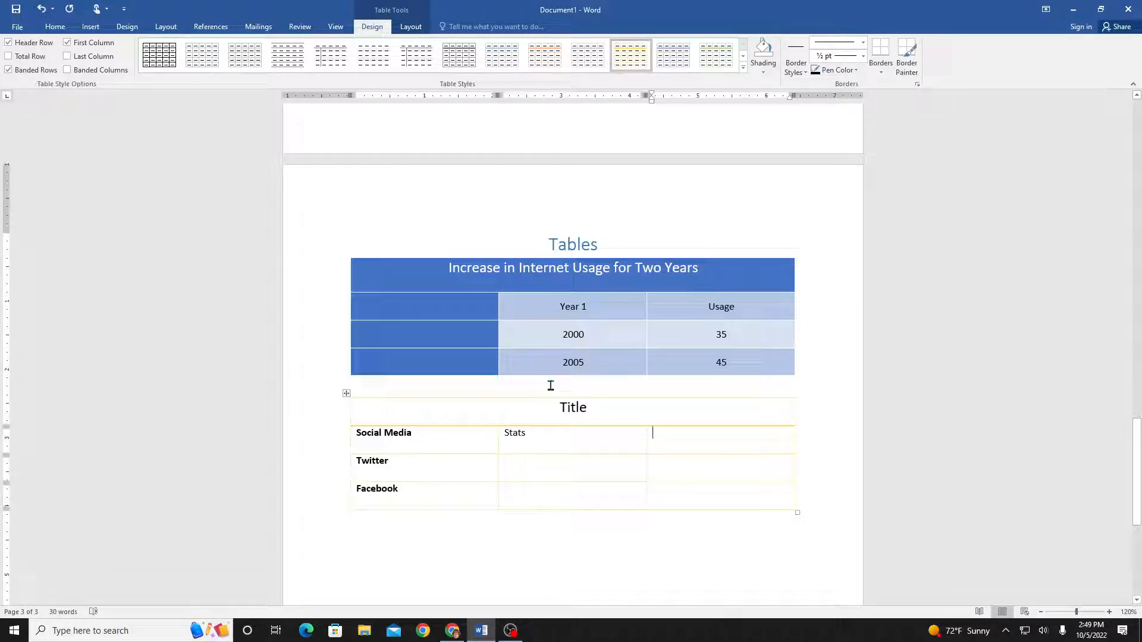
pyautogui.write('year')
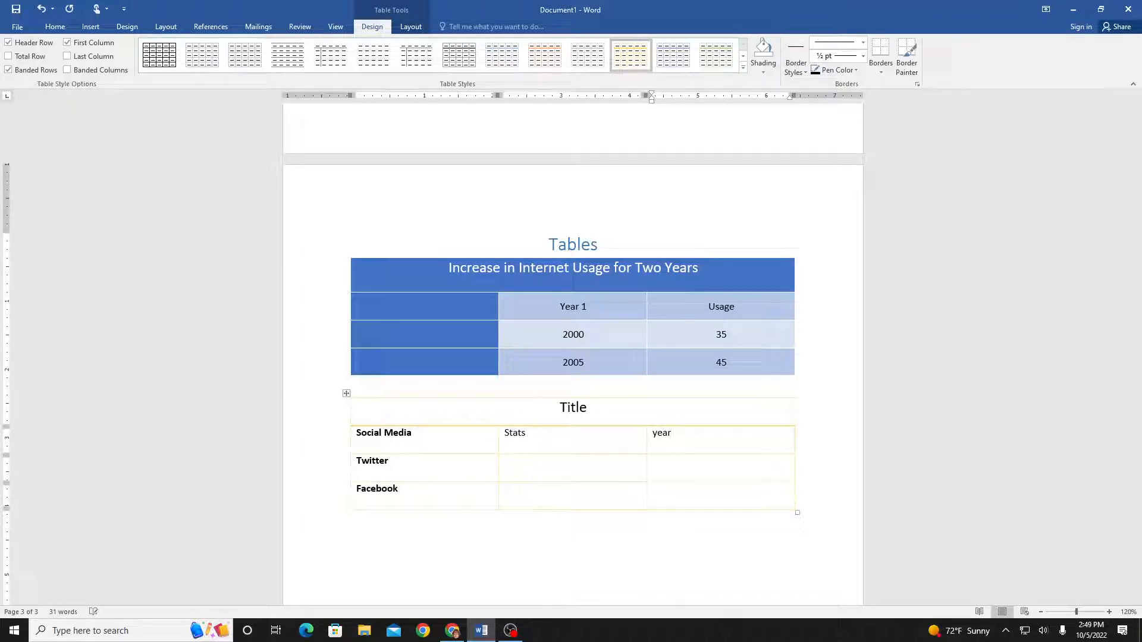
pyautogui.write('y')
pyautogui.press('BackSpace')
pyautogui.write('ea')
# Fill the Twitter row with 59 and 2010, and the Facebook row with 100 and 2020
pyautogui.click(521, 473)
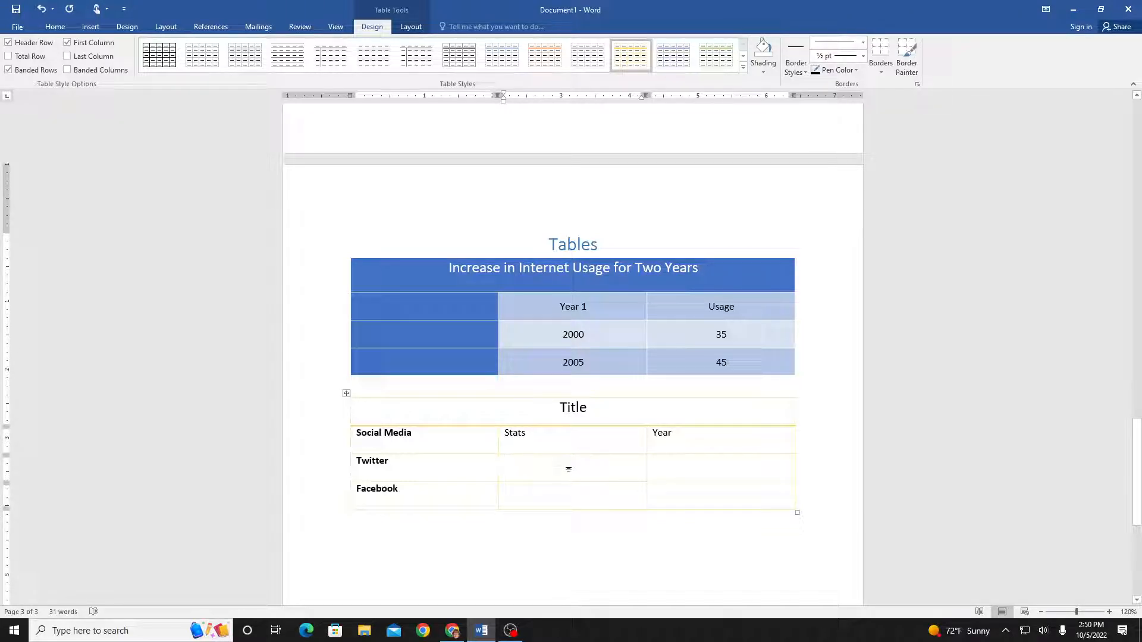
pyautogui.write('59')
pyautogui.click(703, 465)
pyautogui.write('20')
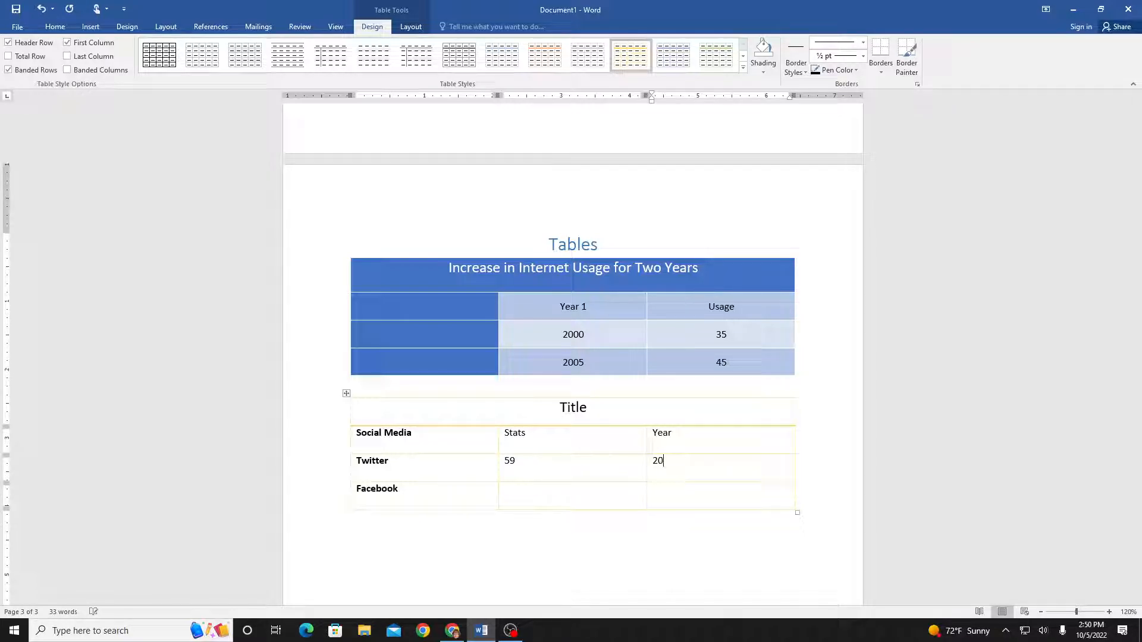
pyautogui.write('10')
pyautogui.click(688, 489)
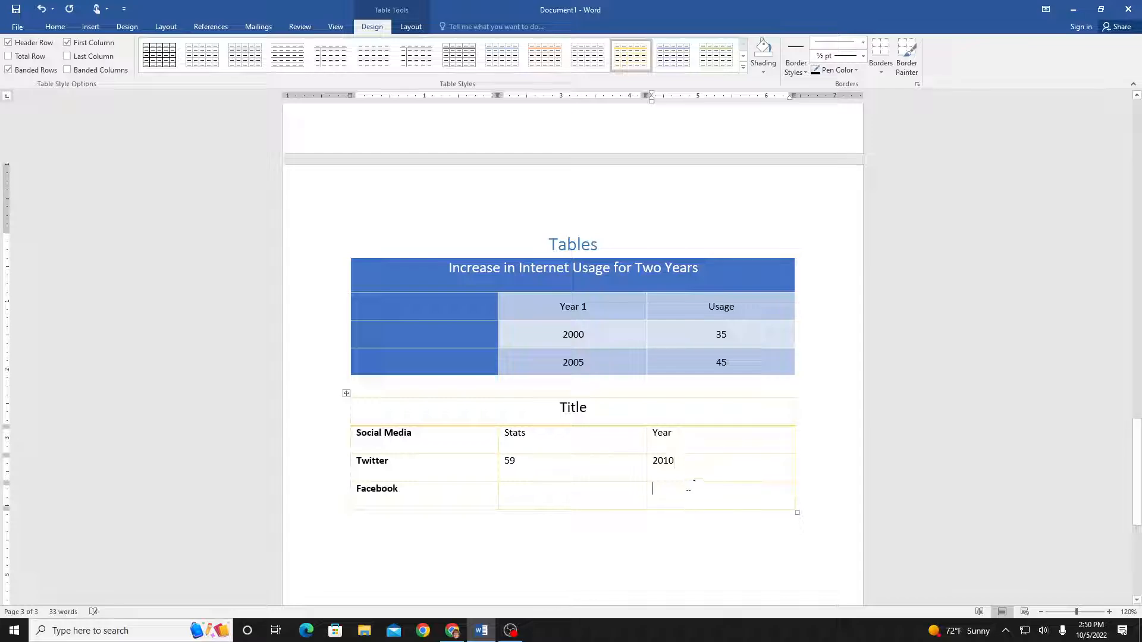
pyautogui.write('2020')
pyautogui.click(557, 503)
pyautogui.write('100')
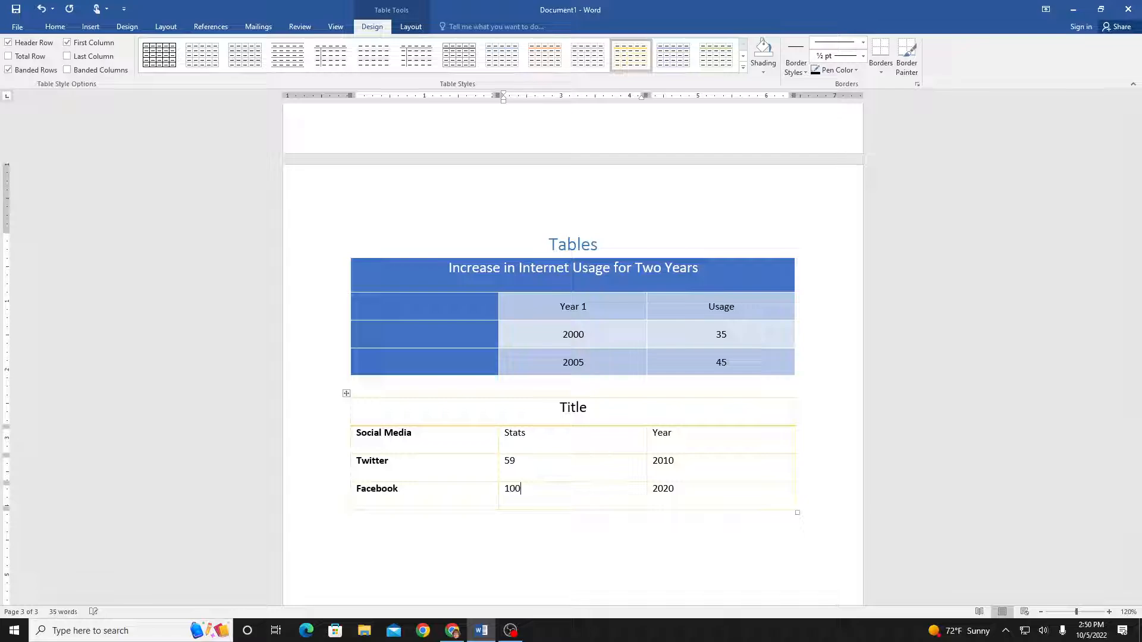
pyautogui.click(590, 550)
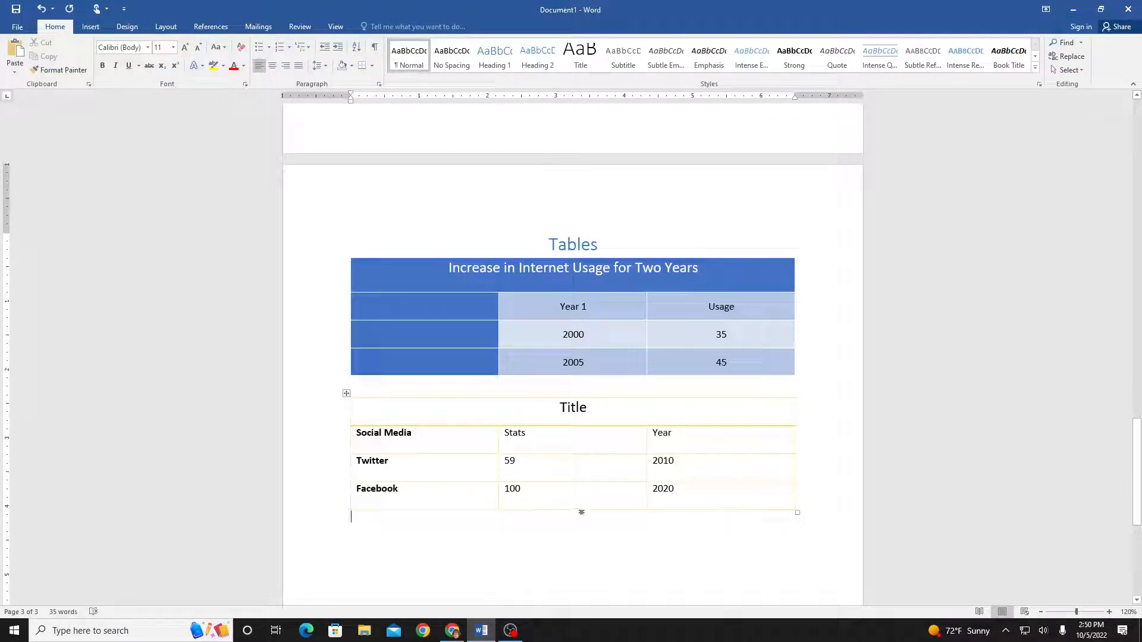
# Change the Stats value in the Facebook row to 89
pyautogui.moveTo(505, 488); pyautogui.dragTo(517, 493)
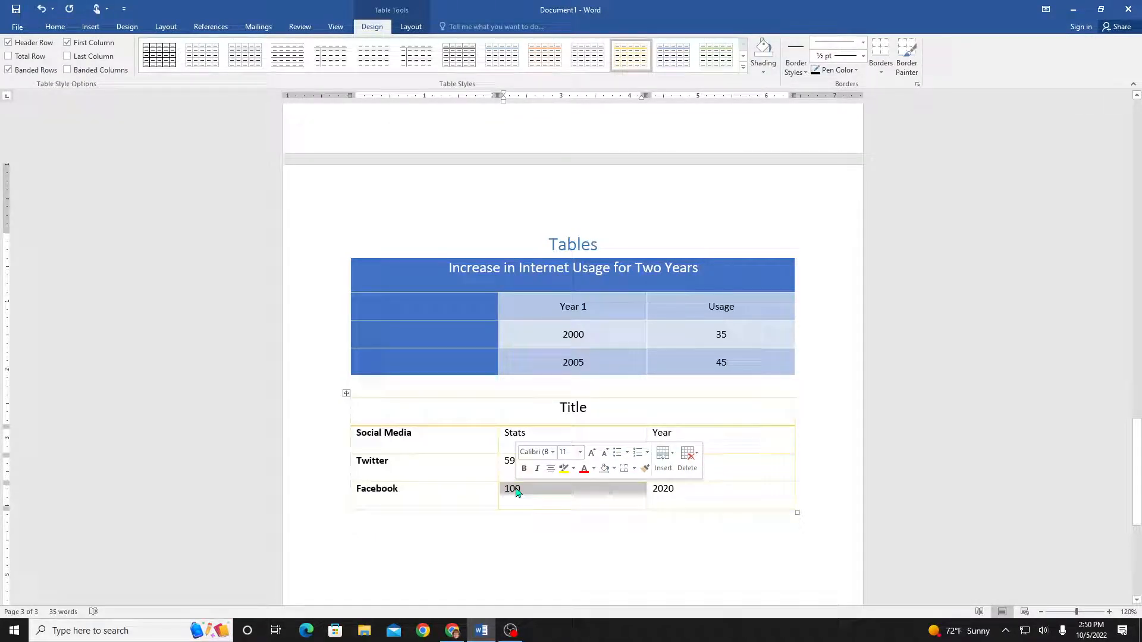
pyautogui.write('8')
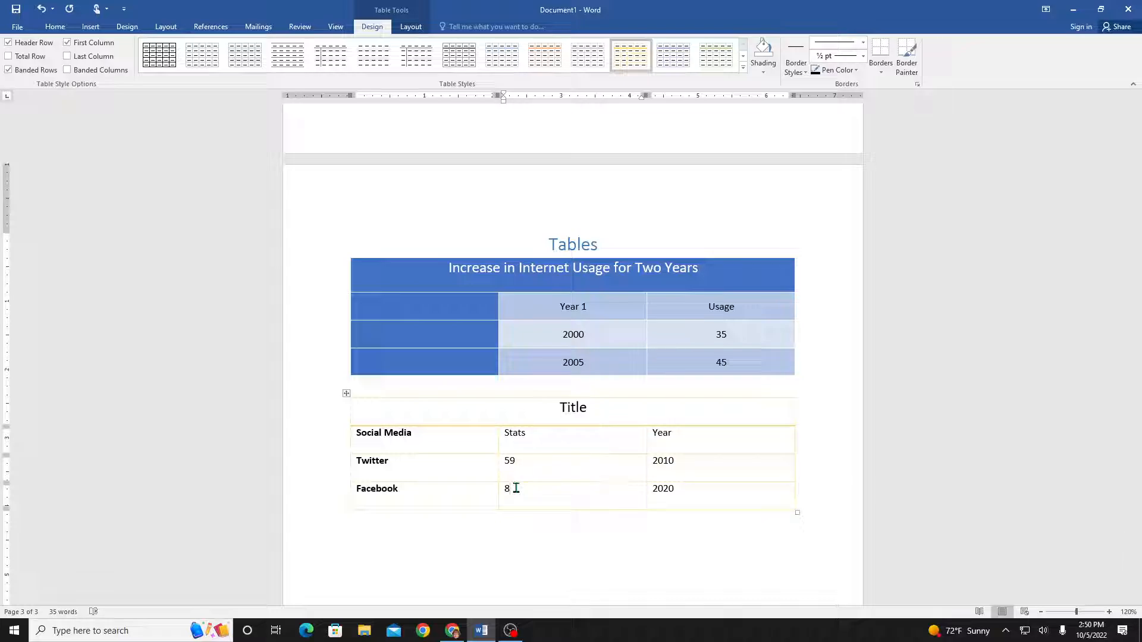
pyautogui.write('9')
pyautogui.click(616, 553)
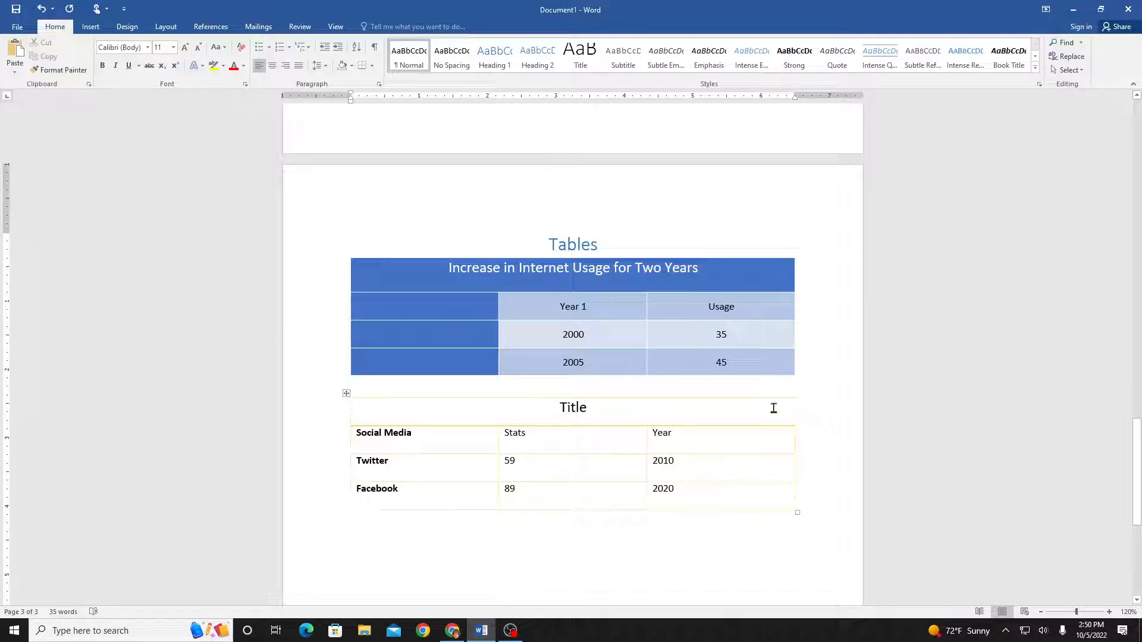
# Add another empty line between the two tables
pyautogui.click(370, 388)
pyautogui.press('Return')
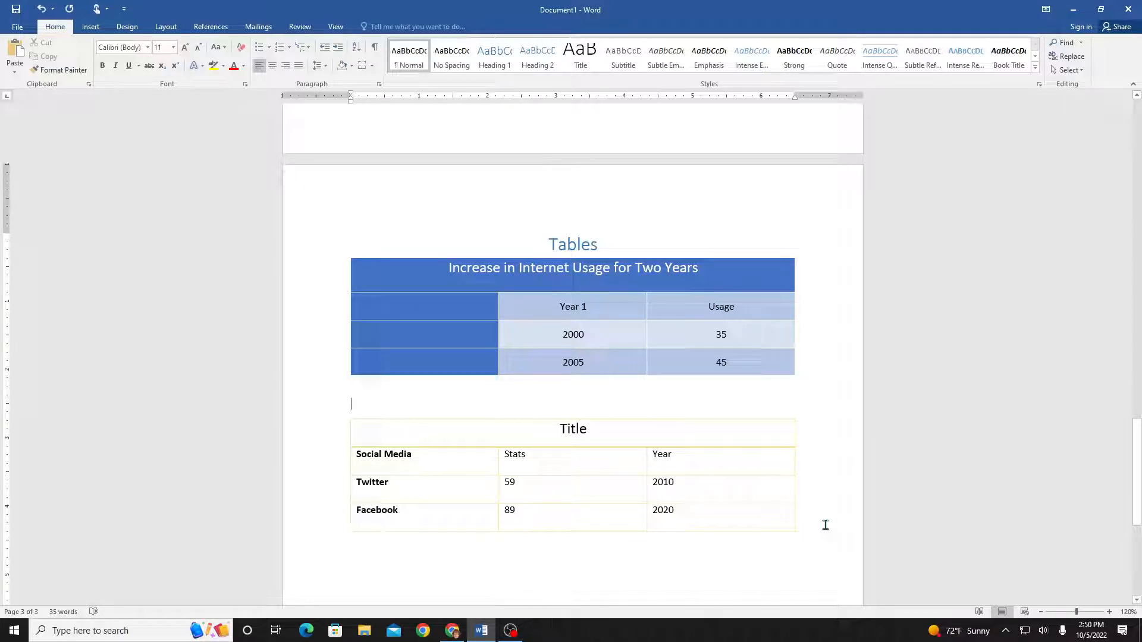
pyautogui.scroll(2, 822, 499)
pyautogui.scroll(-3, 822, 499)
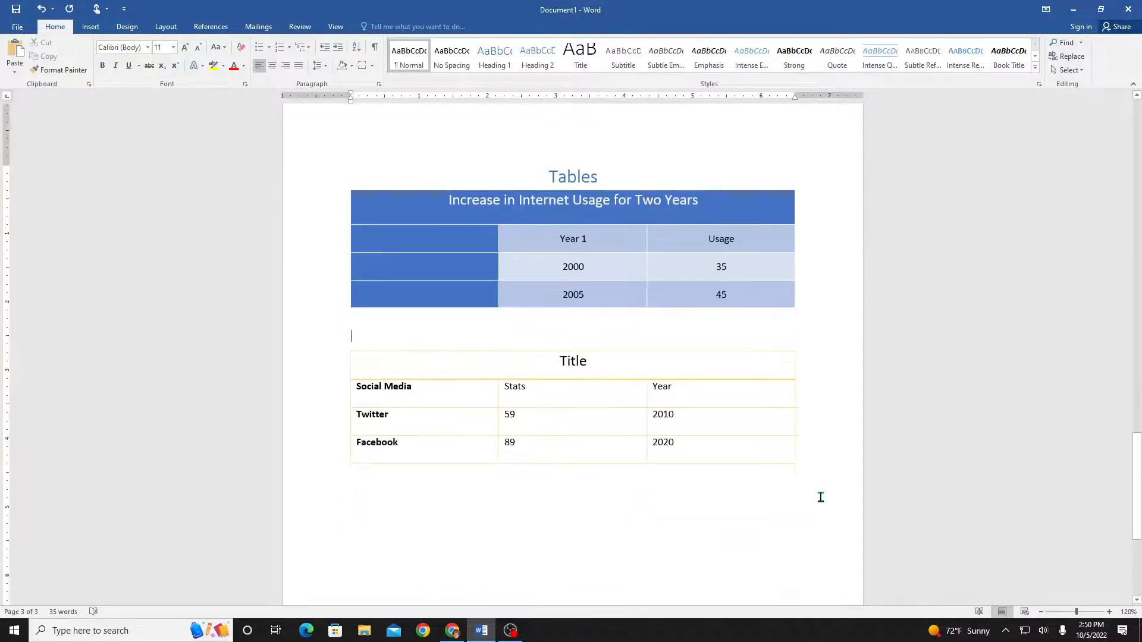
pyautogui.scroll(20, 822, 498)
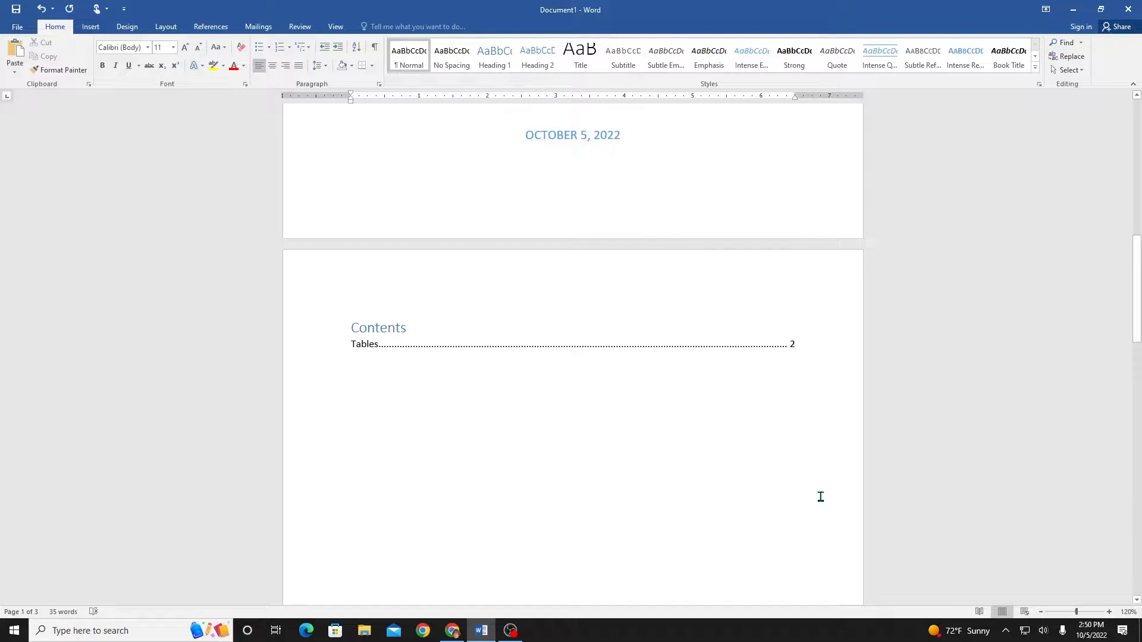
pyautogui.scroll(-12, 821, 496)
pyautogui.scroll(-8, 819, 497)
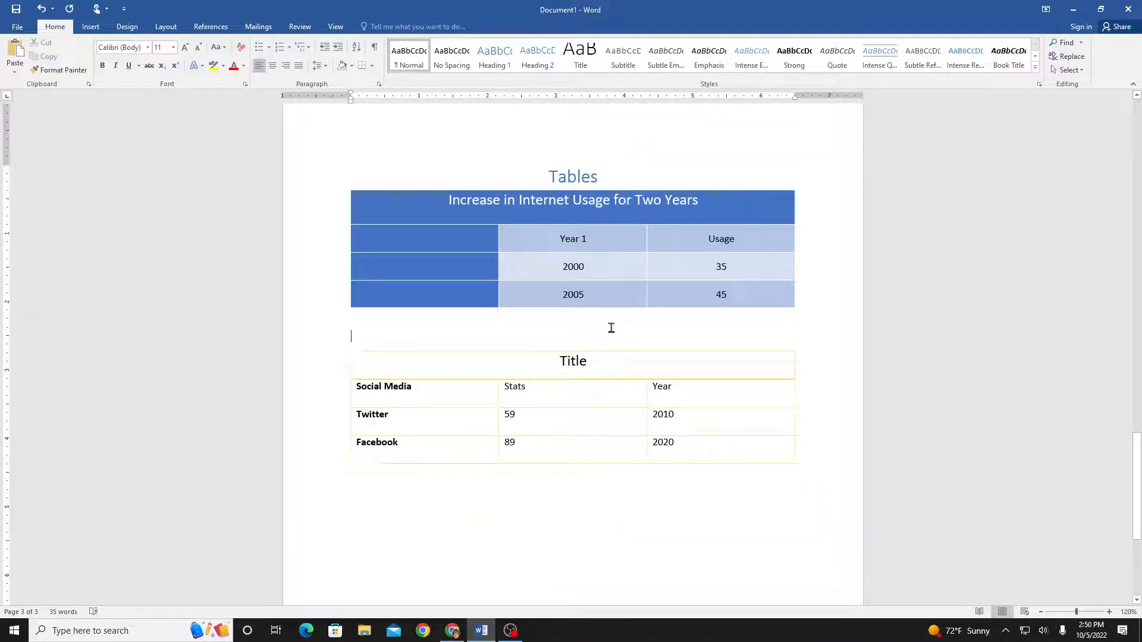
pyautogui.click(602, 178)
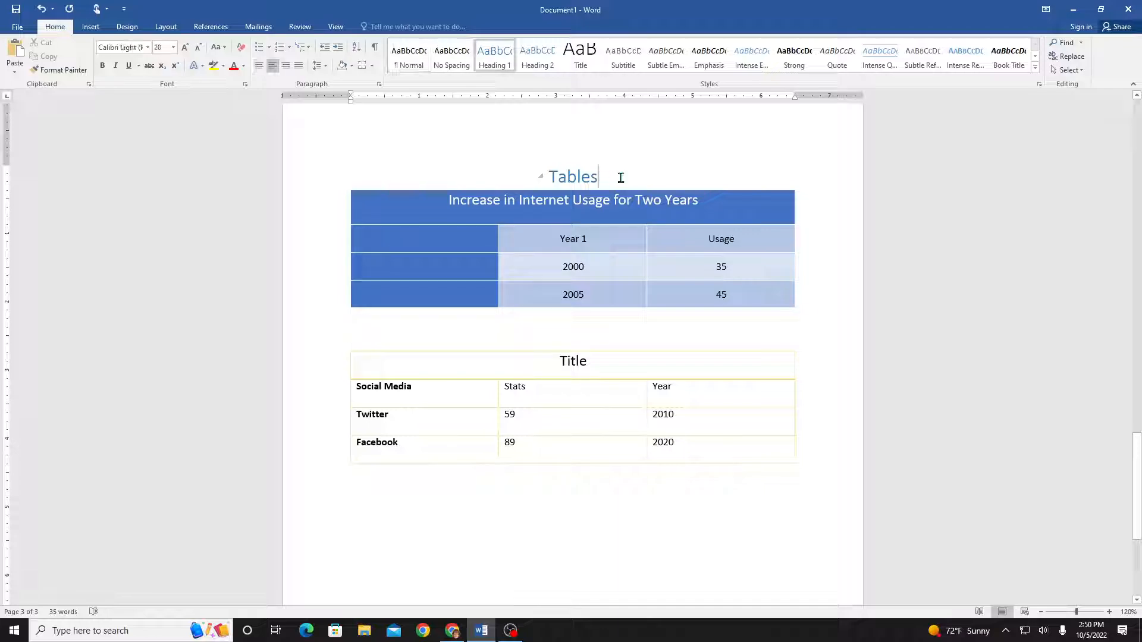
pyautogui.press('BackSpace')
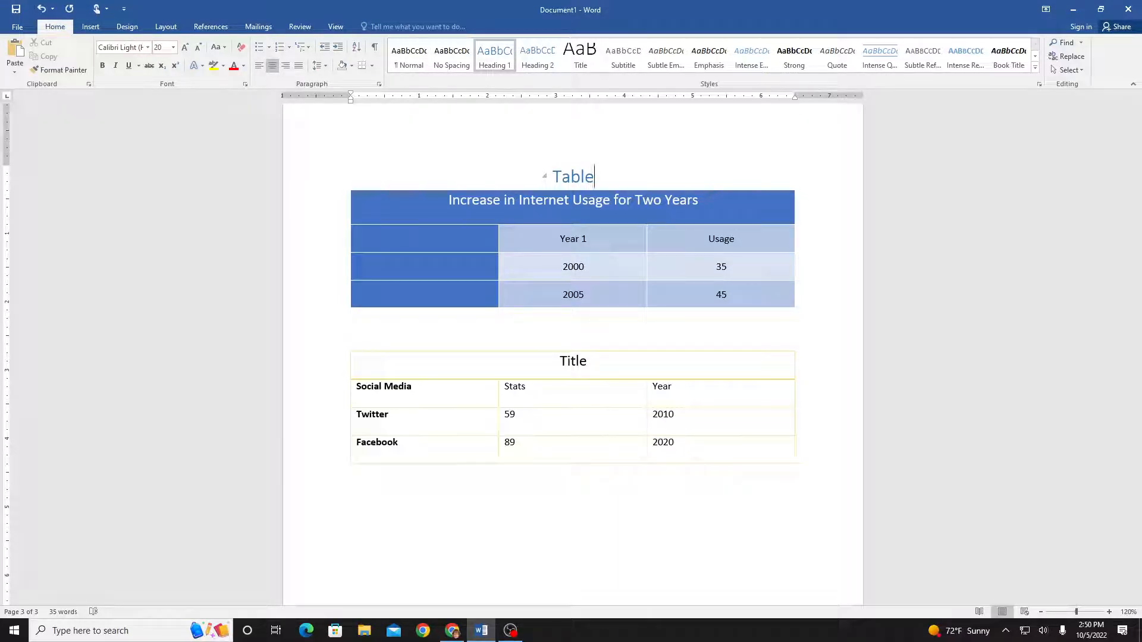
pyautogui.write('1')
pyautogui.press('BackSpace')
pyautogui.press('BackSpace')
pyautogui.write('d')
pyautogui.press('BackSpace')
pyautogui.write('s')
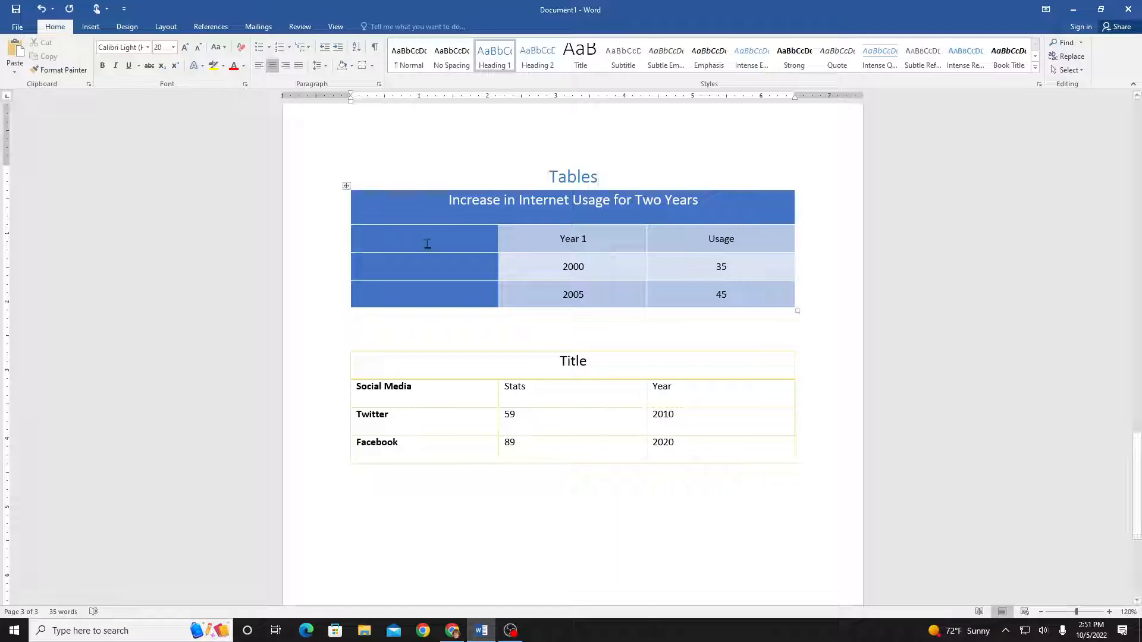
# Insert the caption "Table 1" directly below the internet usage table, using the Table label and keeping the label in the caption
pyautogui.click(354, 320)
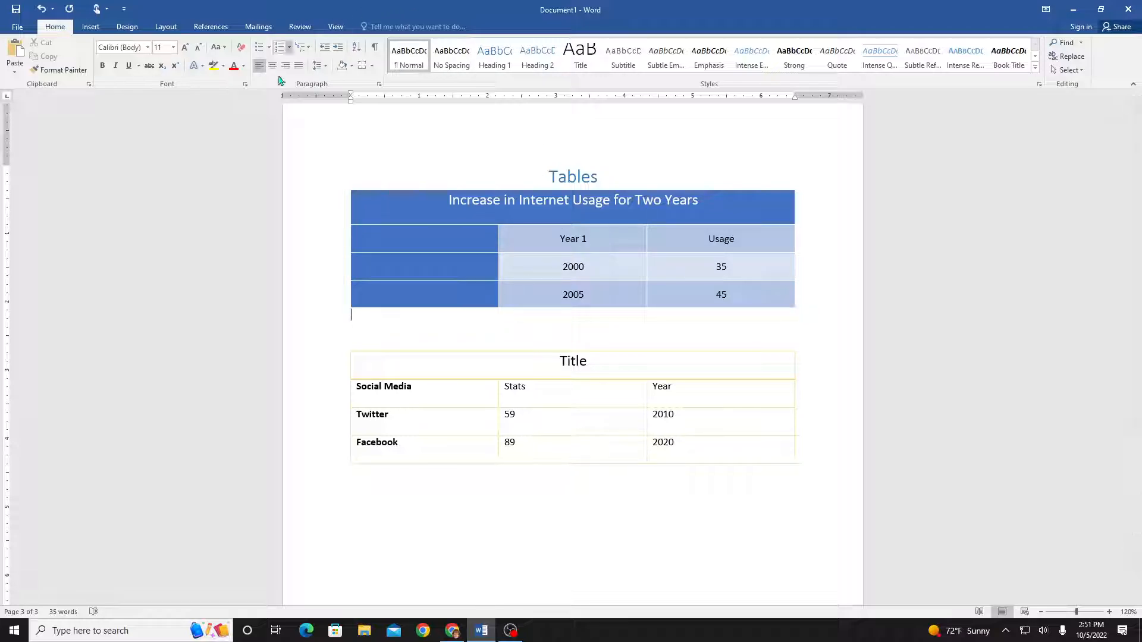
pyautogui.click(92, 28)
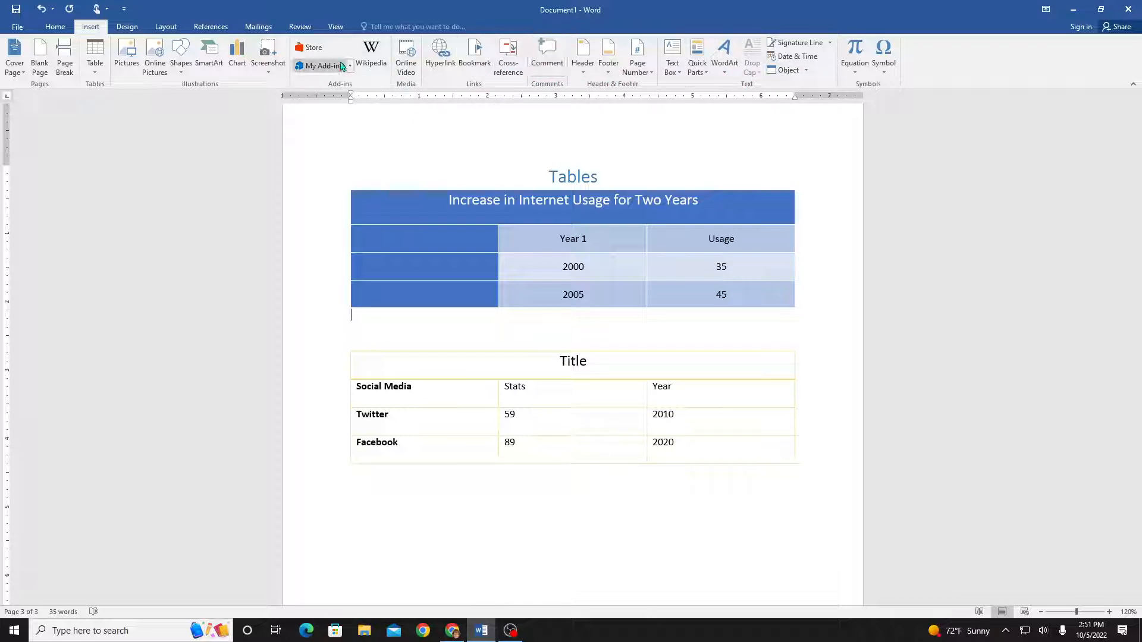
pyautogui.click(210, 26)
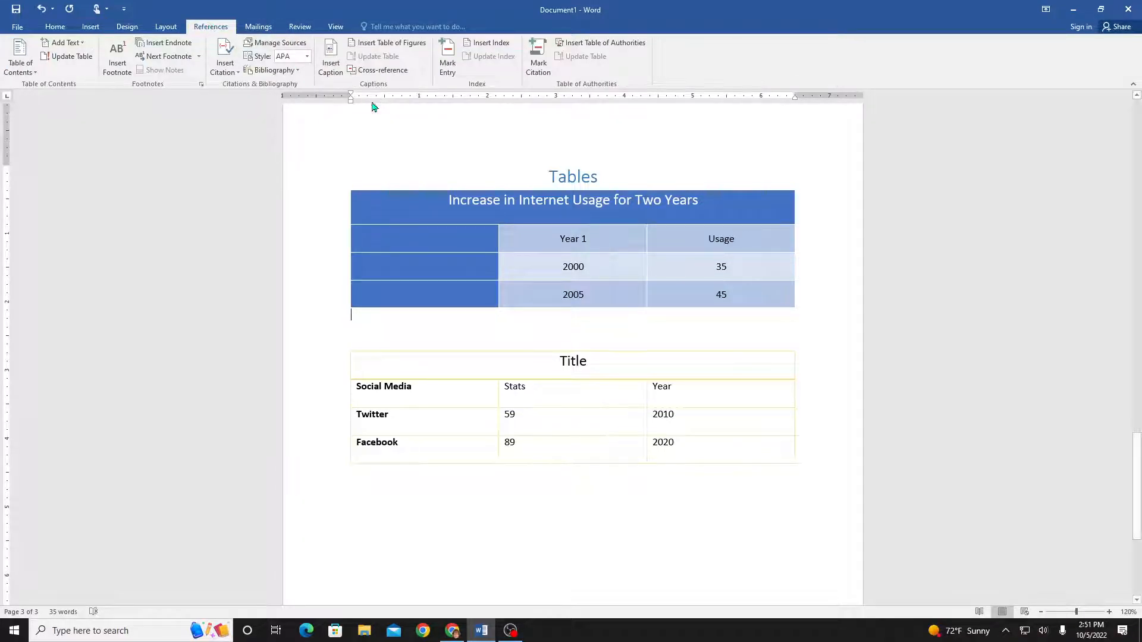
pyautogui.click(331, 65)
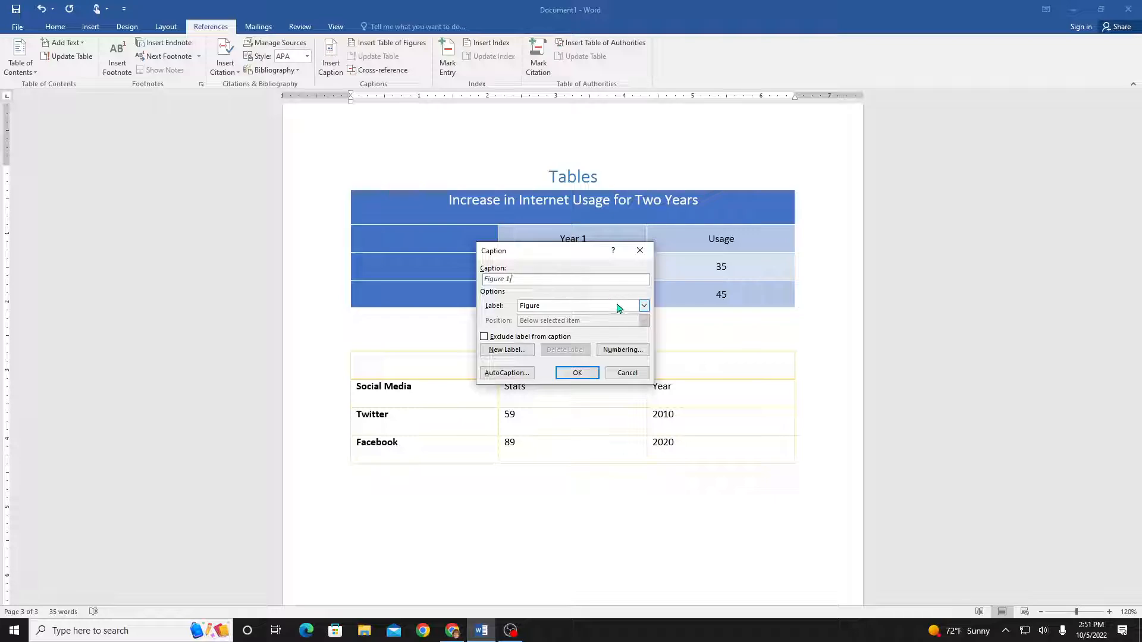
pyautogui.click(644, 306)
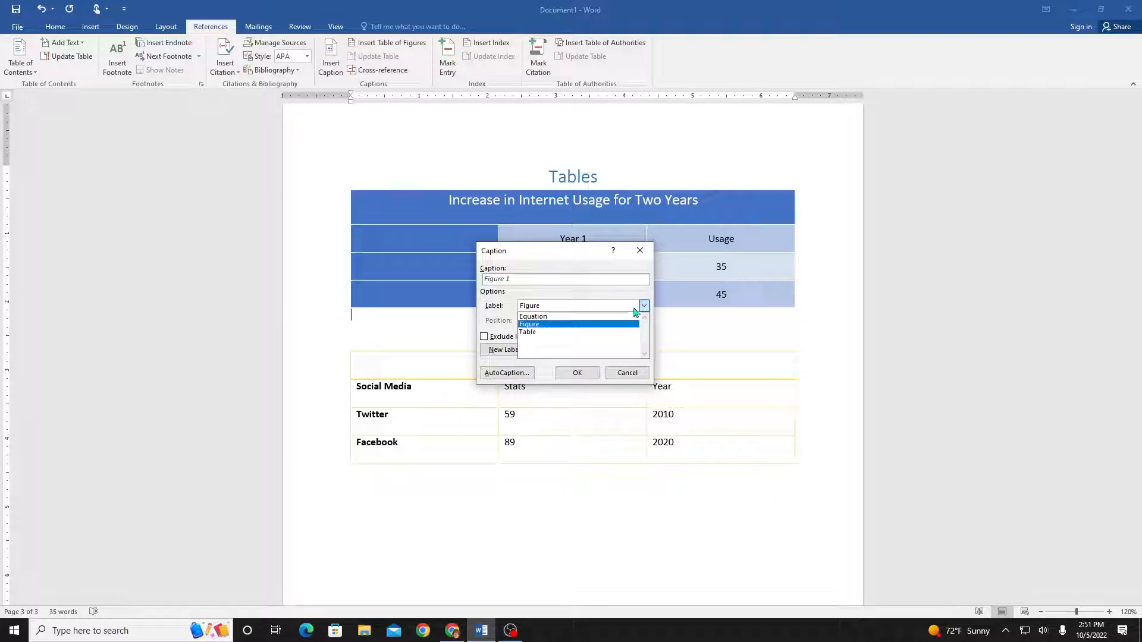
pyautogui.click(583, 332)
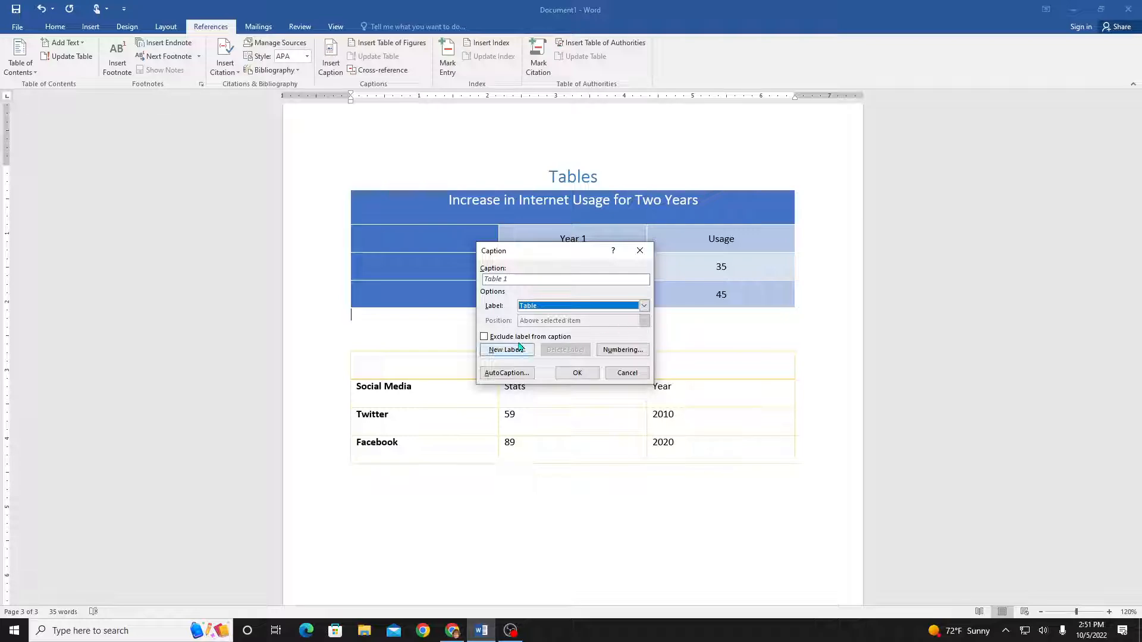
pyautogui.click(485, 338)
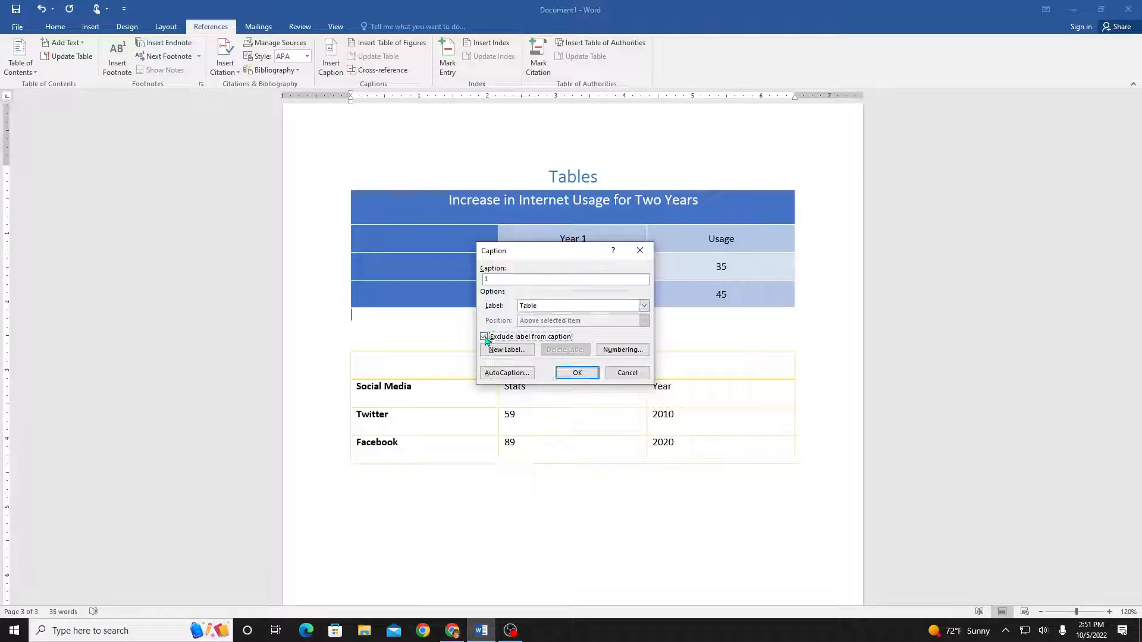
pyautogui.click(486, 338)
pyautogui.click(578, 373)
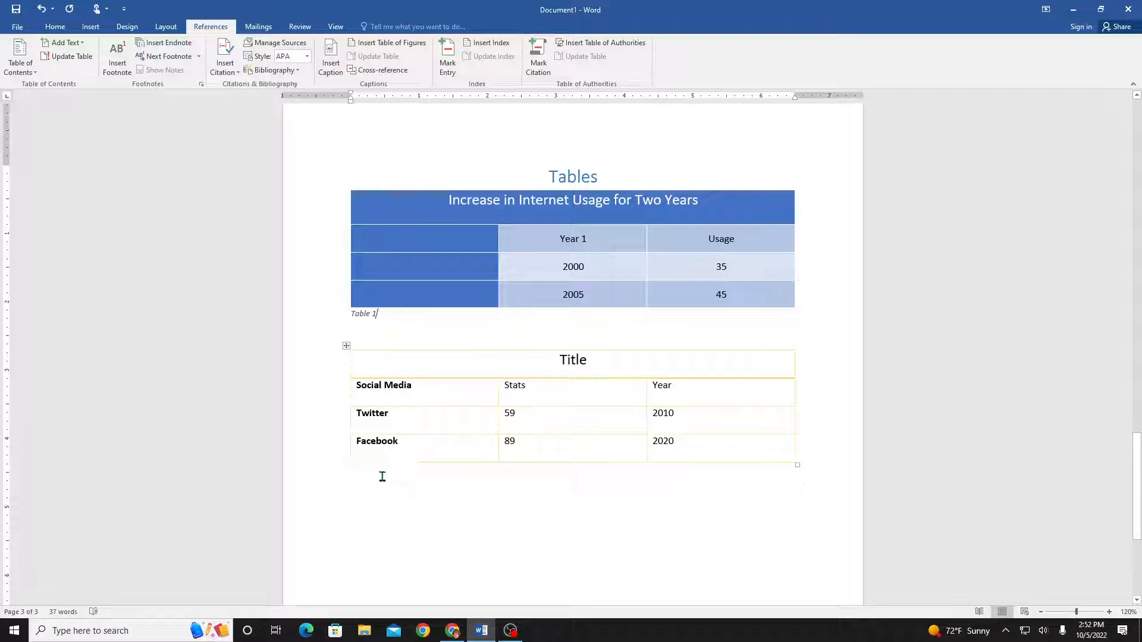
# Insert the caption "Table 2" directly below the social media table, using the Table label
pyautogui.click(333, 68)
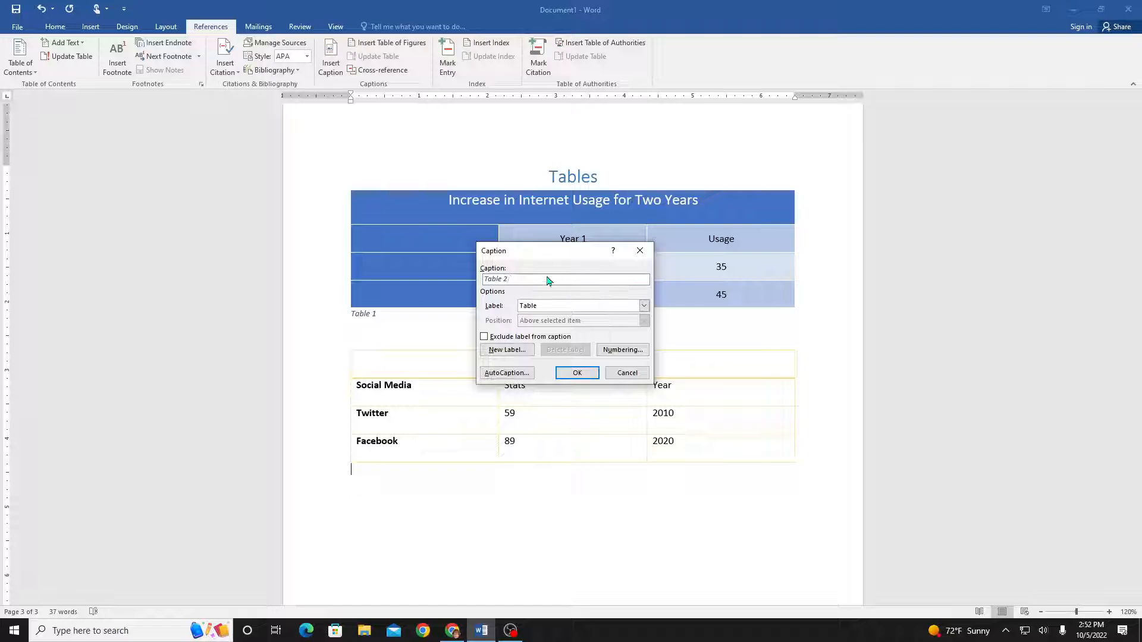
pyautogui.click(576, 373)
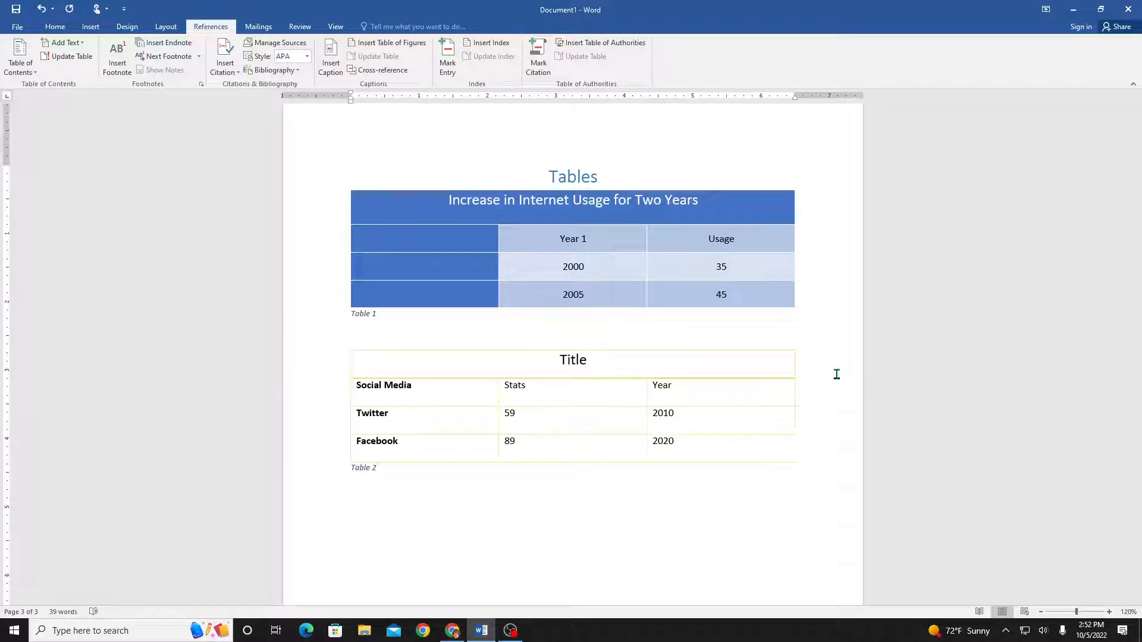
# Update the entire table of contents on the Contents page, not just its page numbers
pyautogui.scroll(-4, 796, 392)
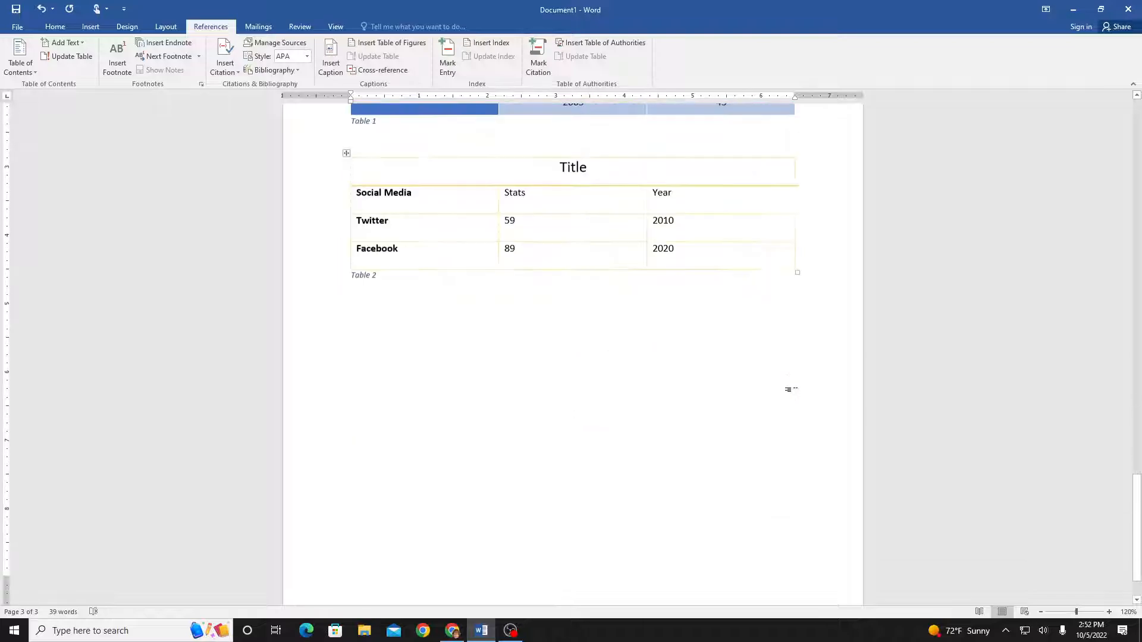
pyautogui.scroll(15, 790, 390)
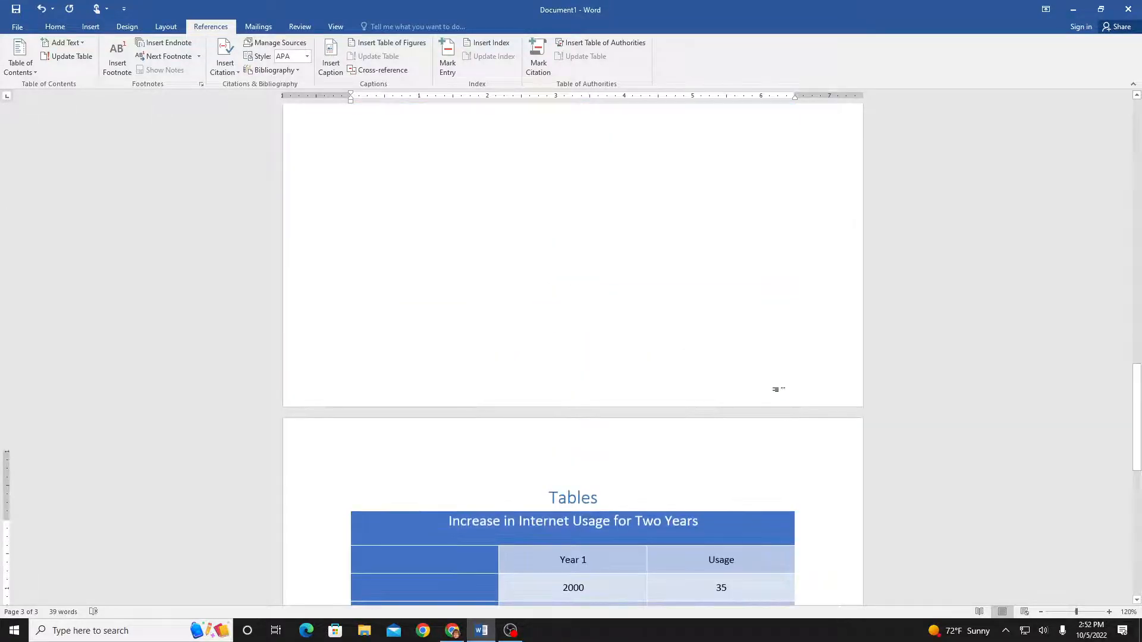
pyautogui.scroll(5, 775, 389)
pyautogui.scroll(-2, 451, 351)
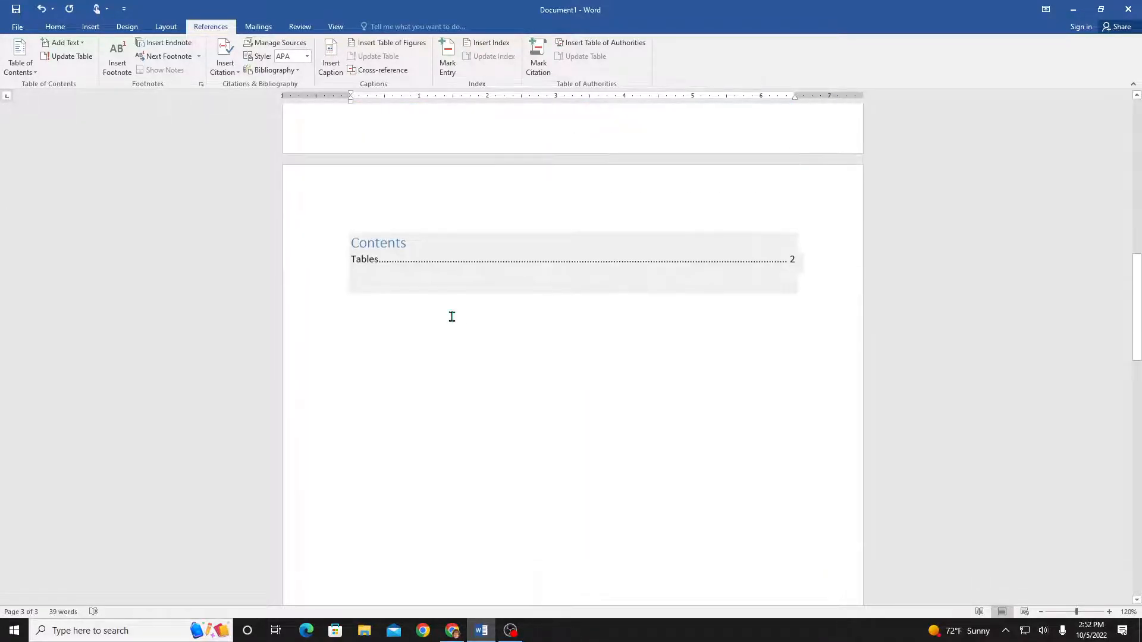
pyautogui.click(411, 244)
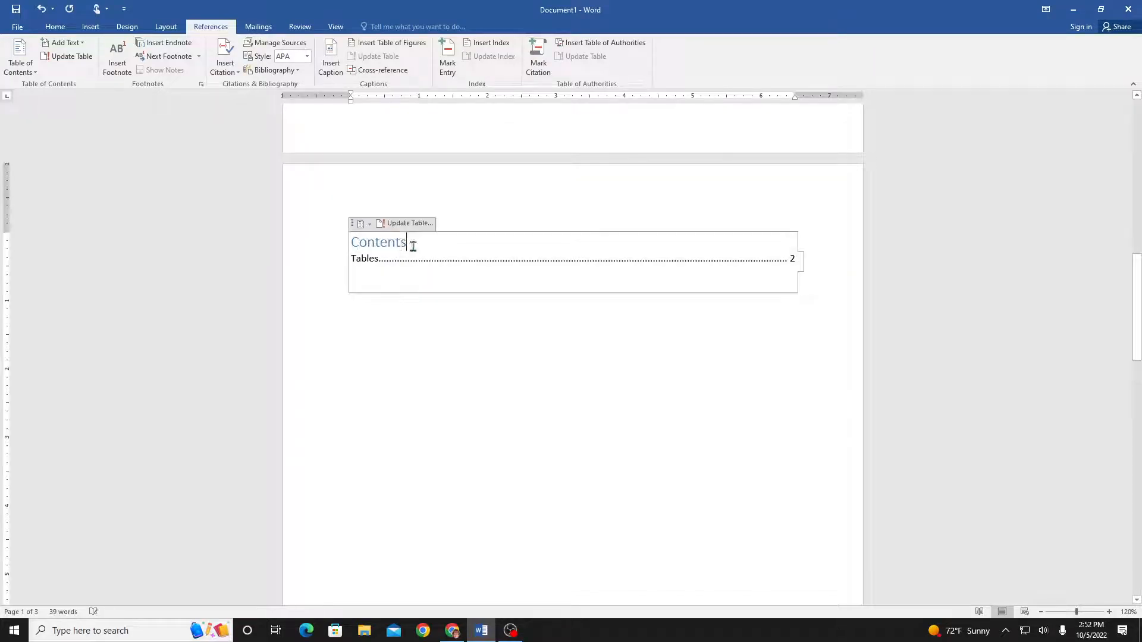
pyautogui.click(410, 224)
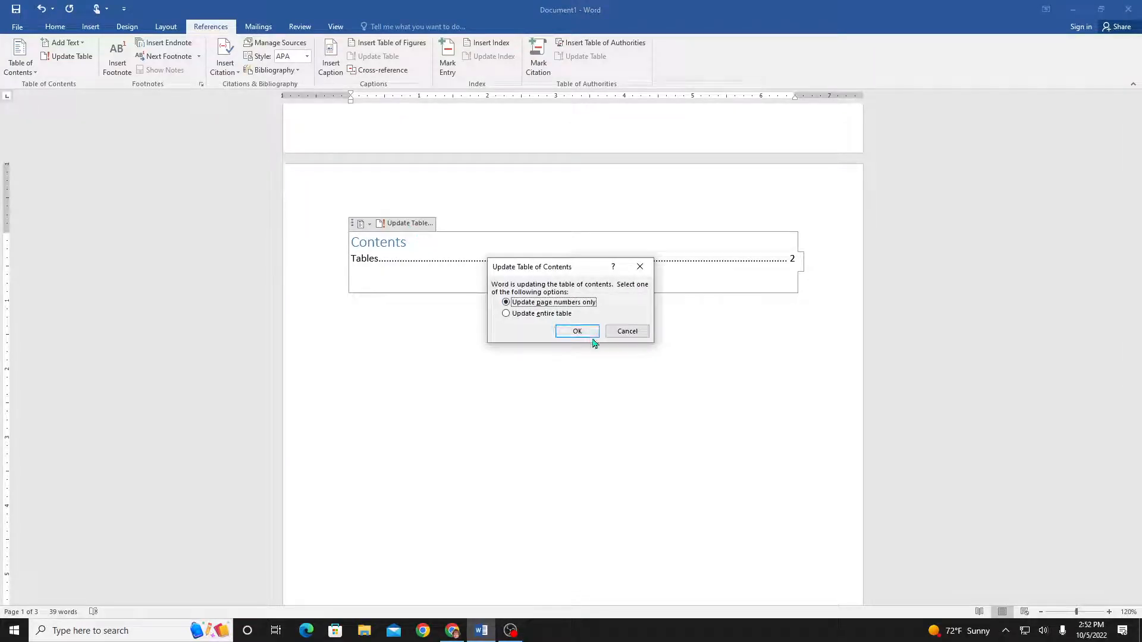
pyautogui.click(507, 314)
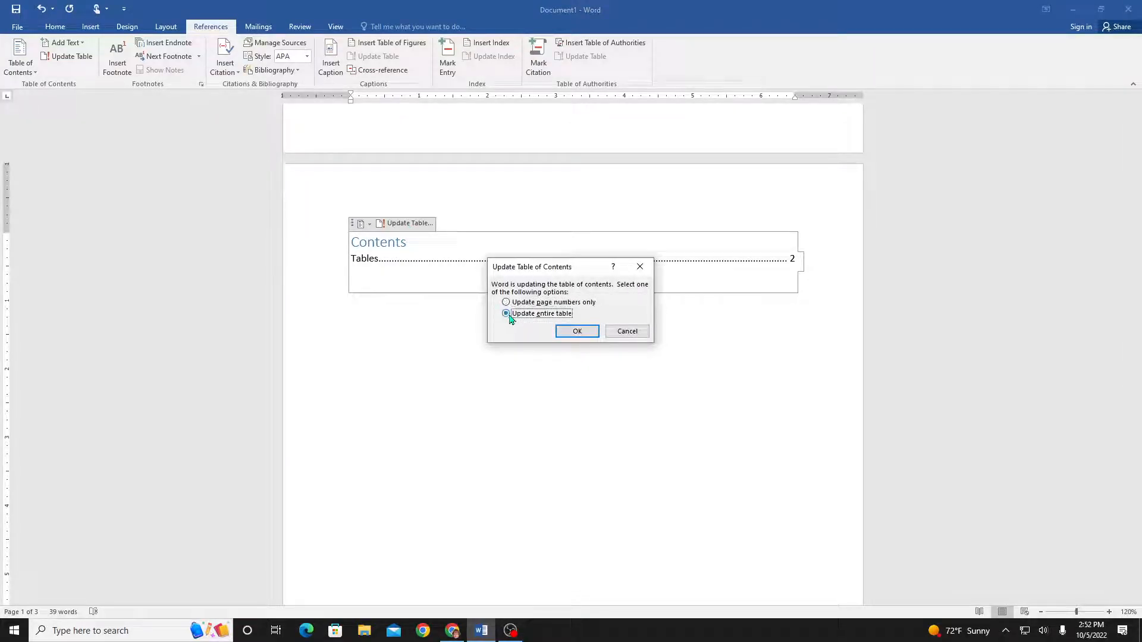
pyautogui.click(577, 332)
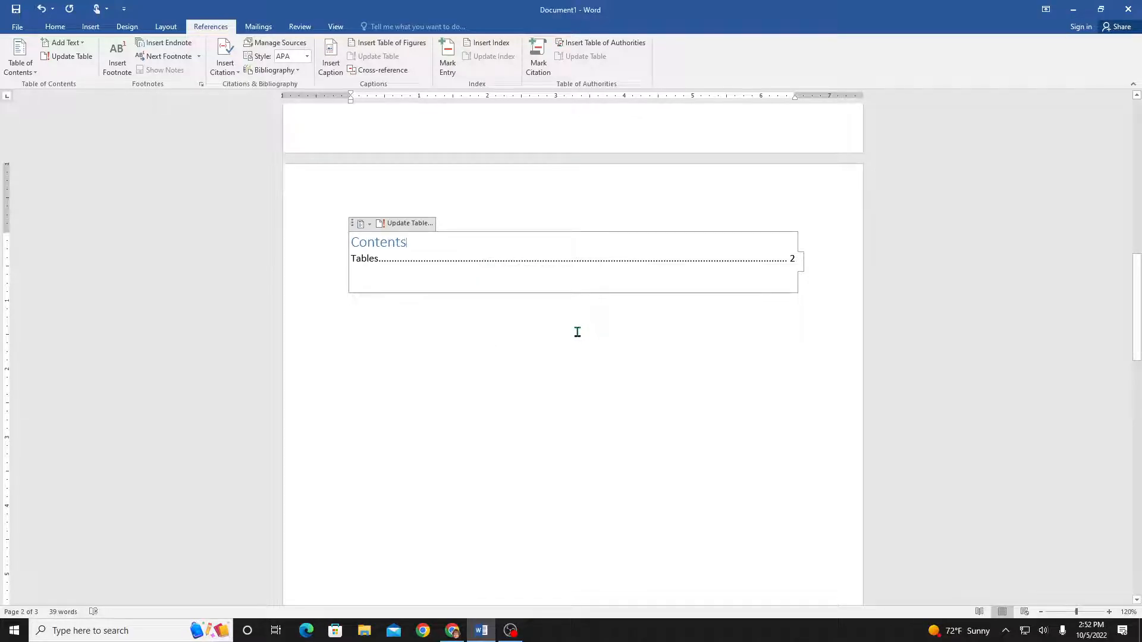
# Enter the text "WATCH OUT!" below the Table 2 caption, leaving an empty line in between
pyautogui.scroll(-6, 477, 288)
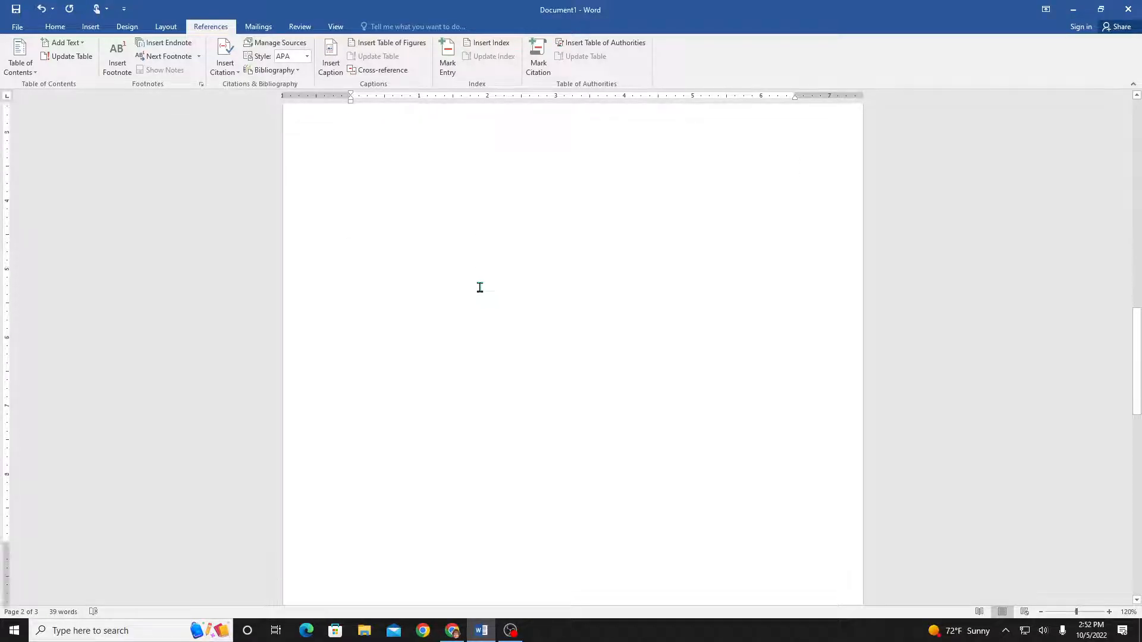
pyautogui.scroll(-9, 480, 288)
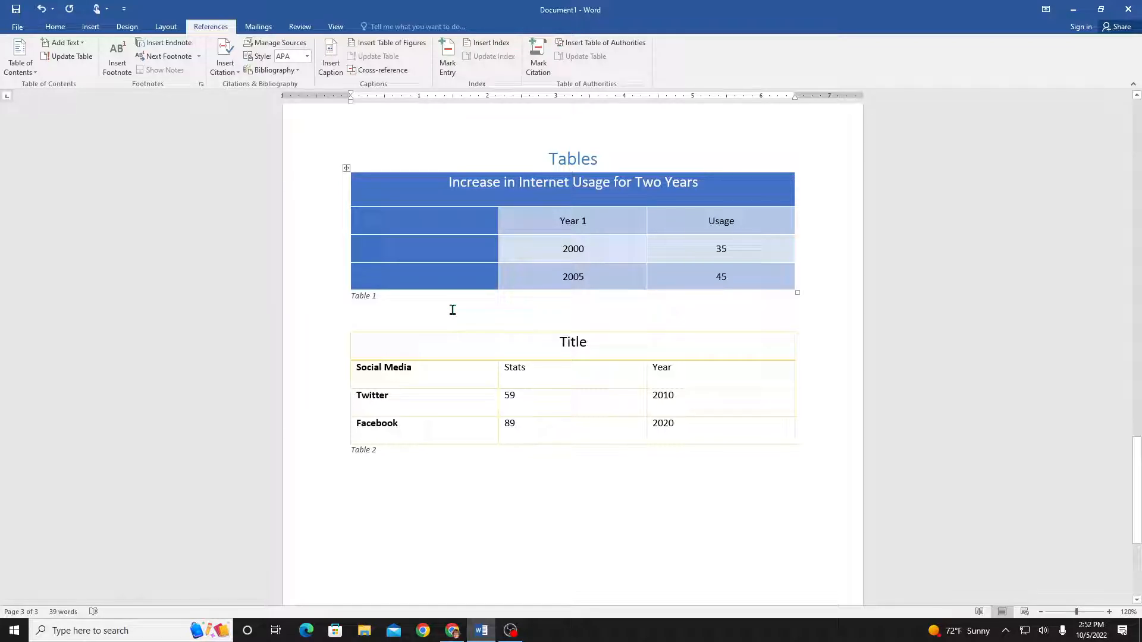
pyautogui.scroll(-3, 452, 310)
pyautogui.scroll(2, 452, 308)
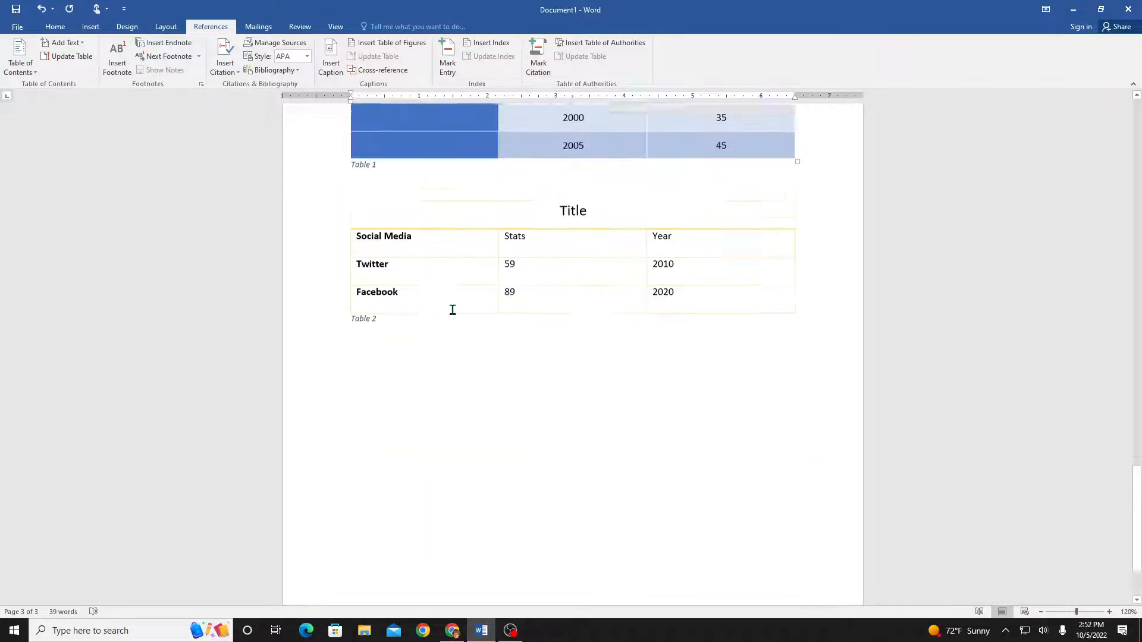
pyautogui.scroll(-2, 452, 309)
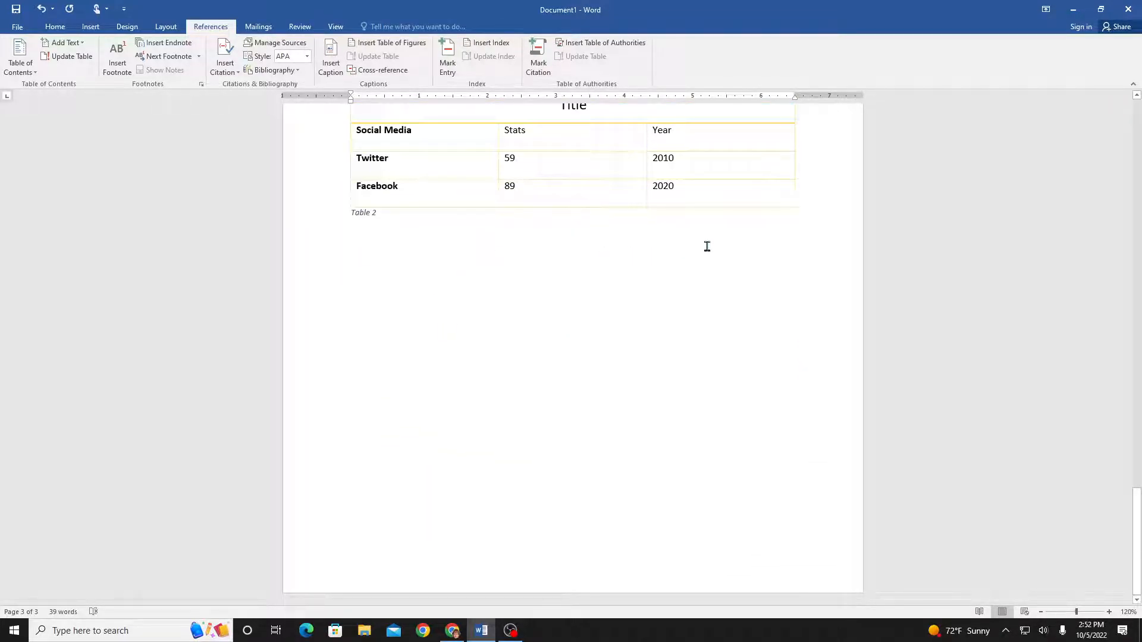
pyautogui.click(826, 225)
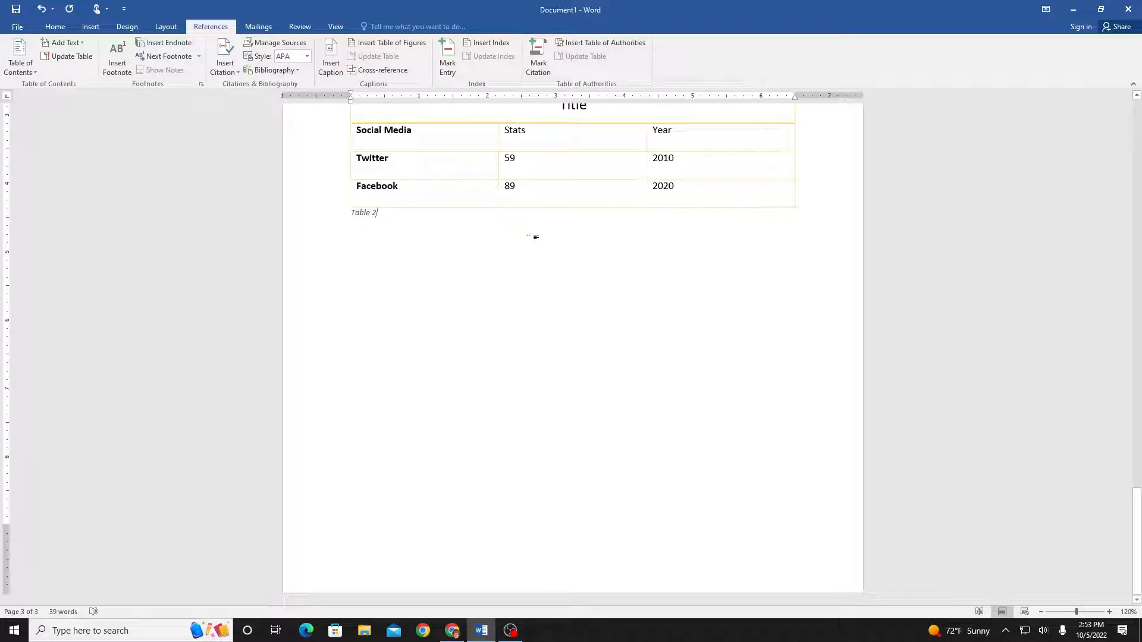
pyautogui.press('Return')
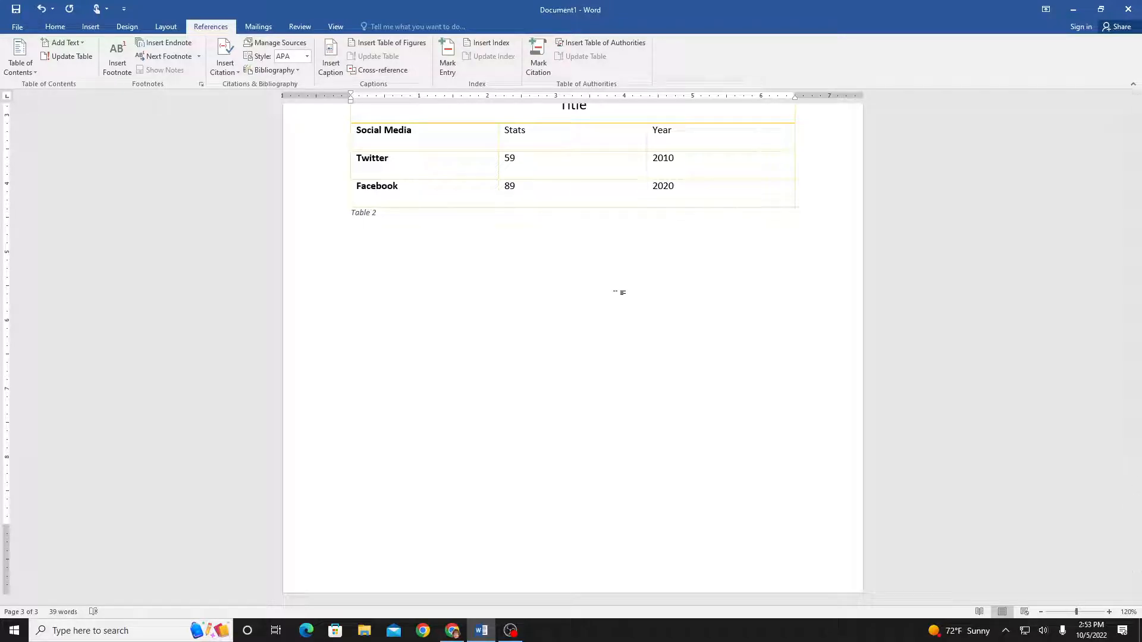
pyautogui.scroll(10, 619, 292)
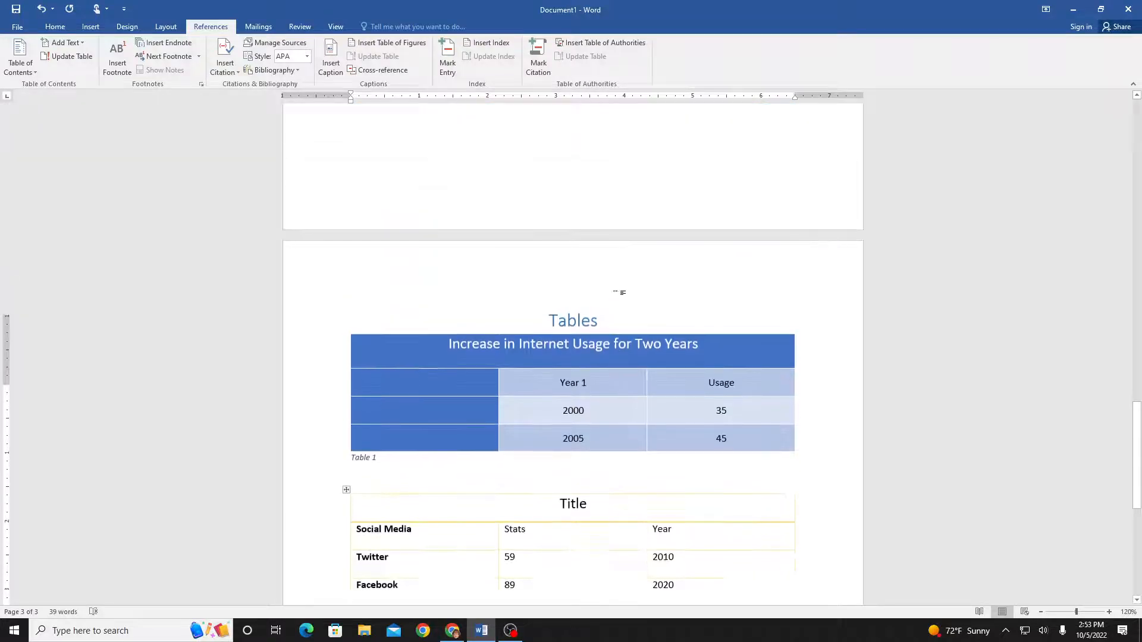
pyautogui.scroll(-10, 619, 292)
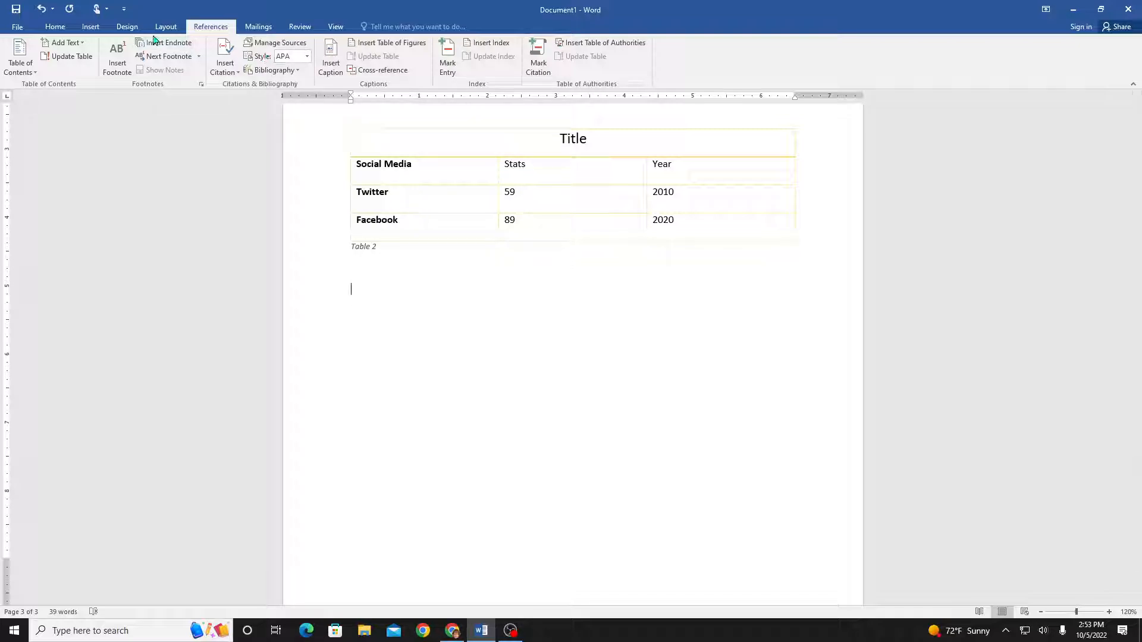
pyautogui.click(56, 29)
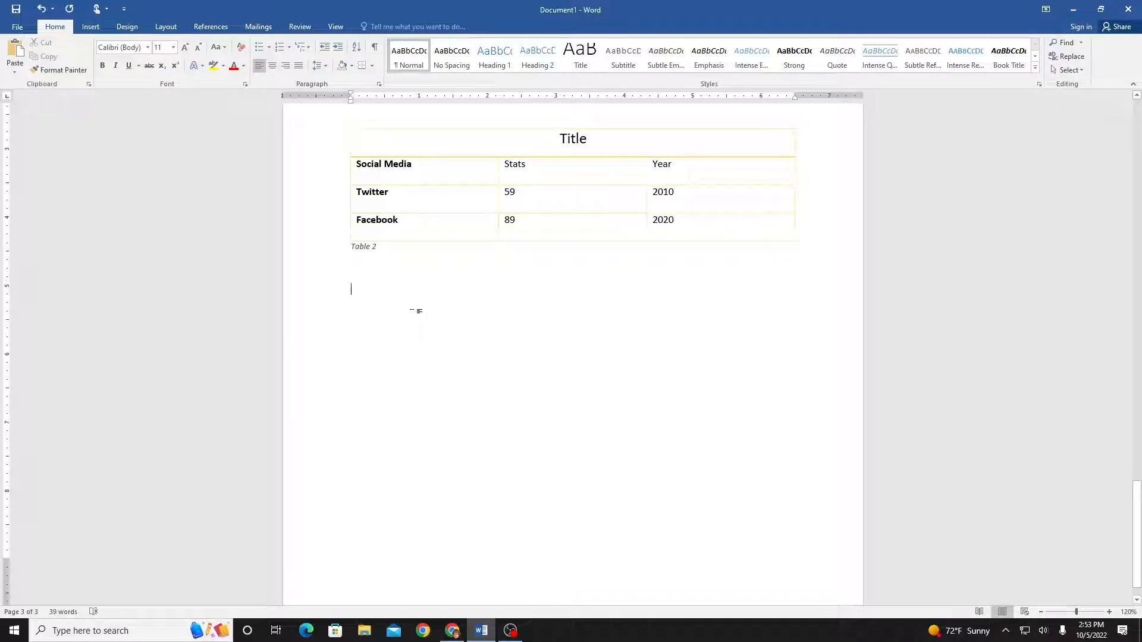
pyautogui.write('W')
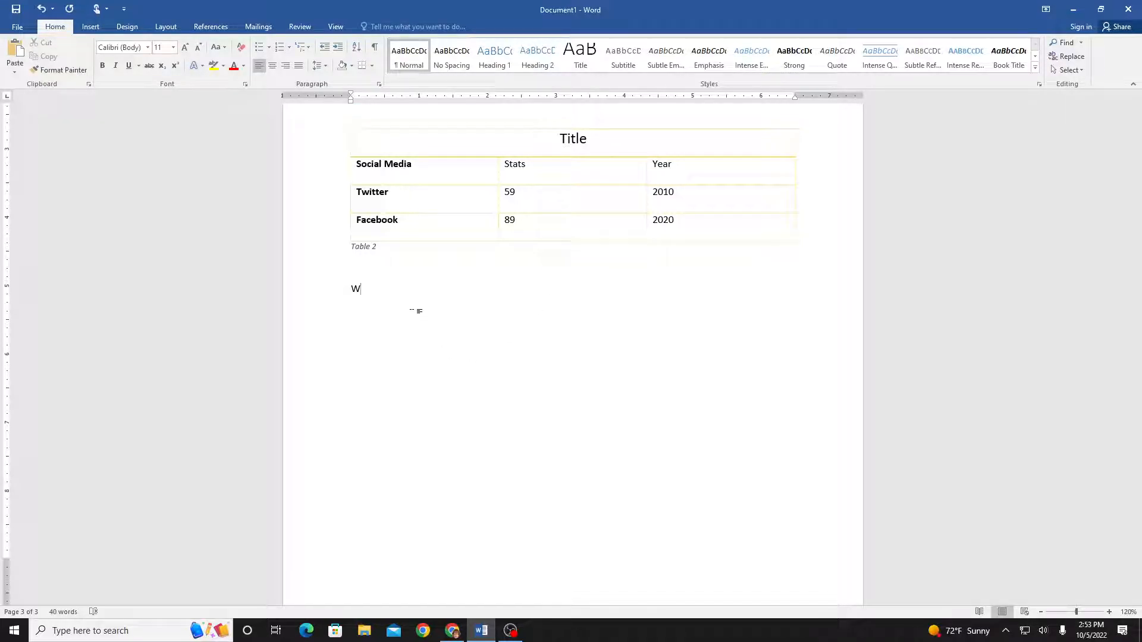
pyautogui.write('ATCH OUT!')
# Format the "WATCH OUT!" line with the Heading 1 style and center it
pyautogui.moveTo(409, 287); pyautogui.dragTo(332, 295)
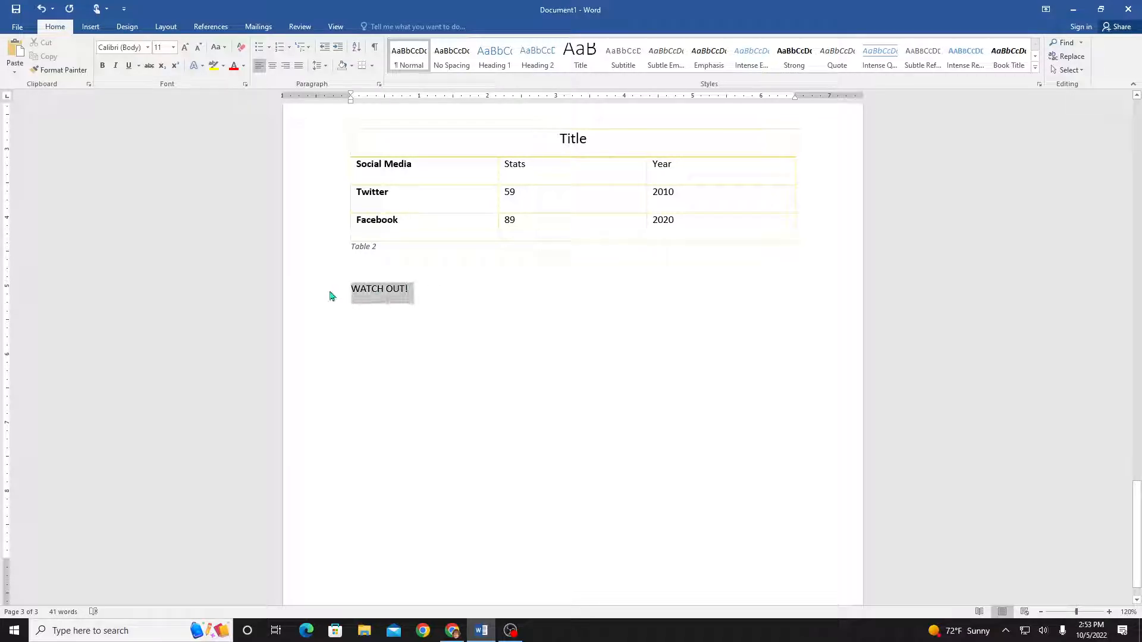
pyautogui.click(494, 58)
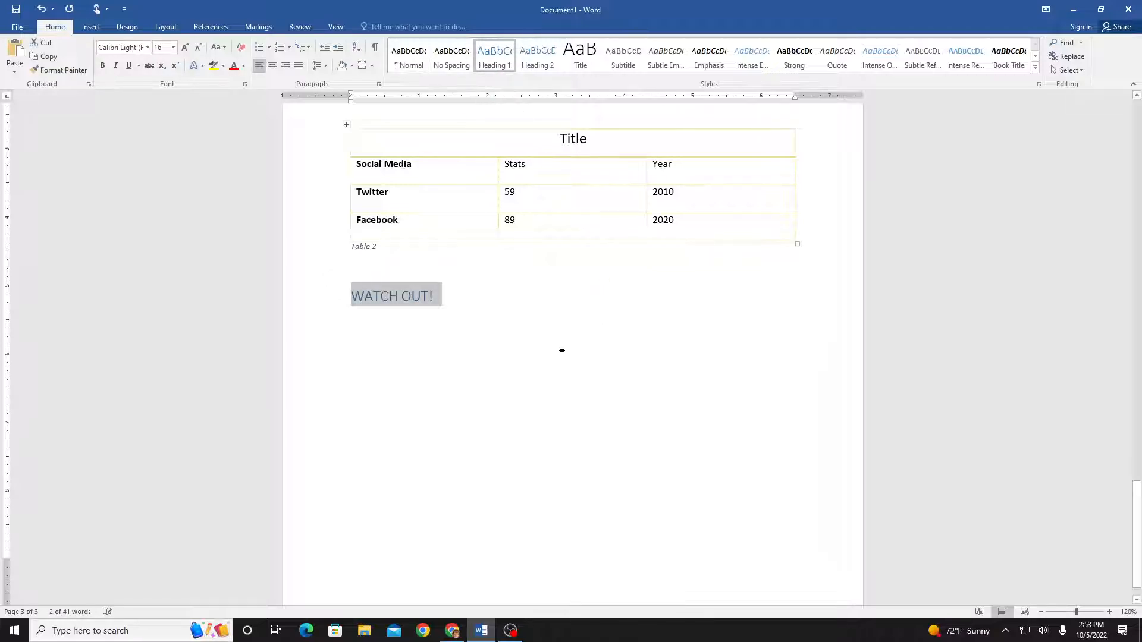
pyautogui.click(272, 66)
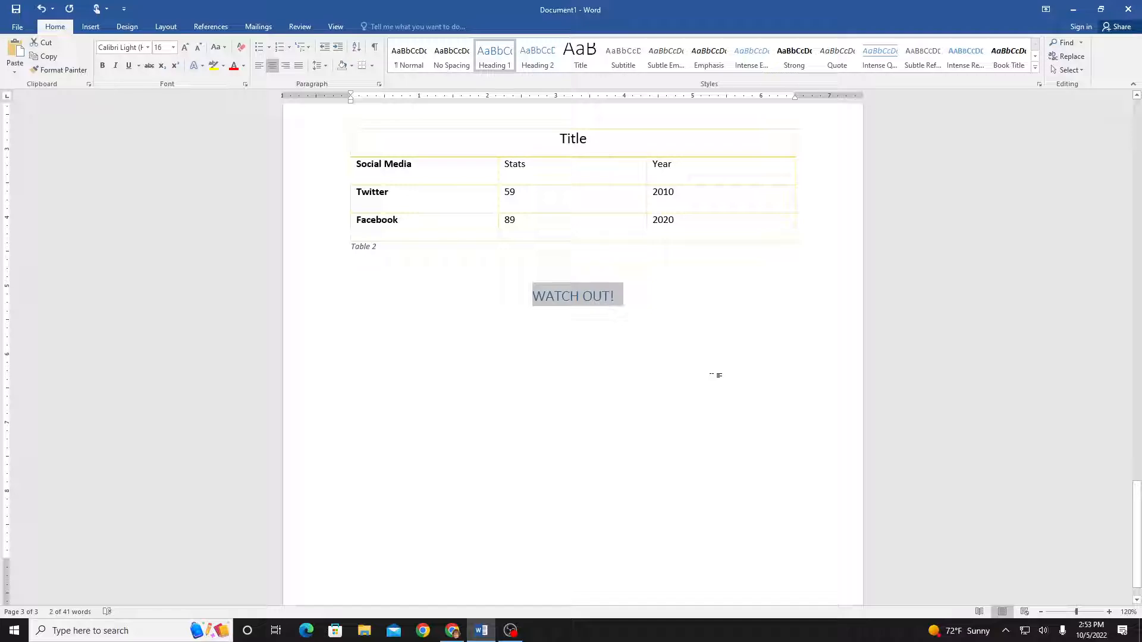
# Update the entire table of contents so that it includes the "WATCH OUT!" heading
pyautogui.scroll(10, 708, 370)
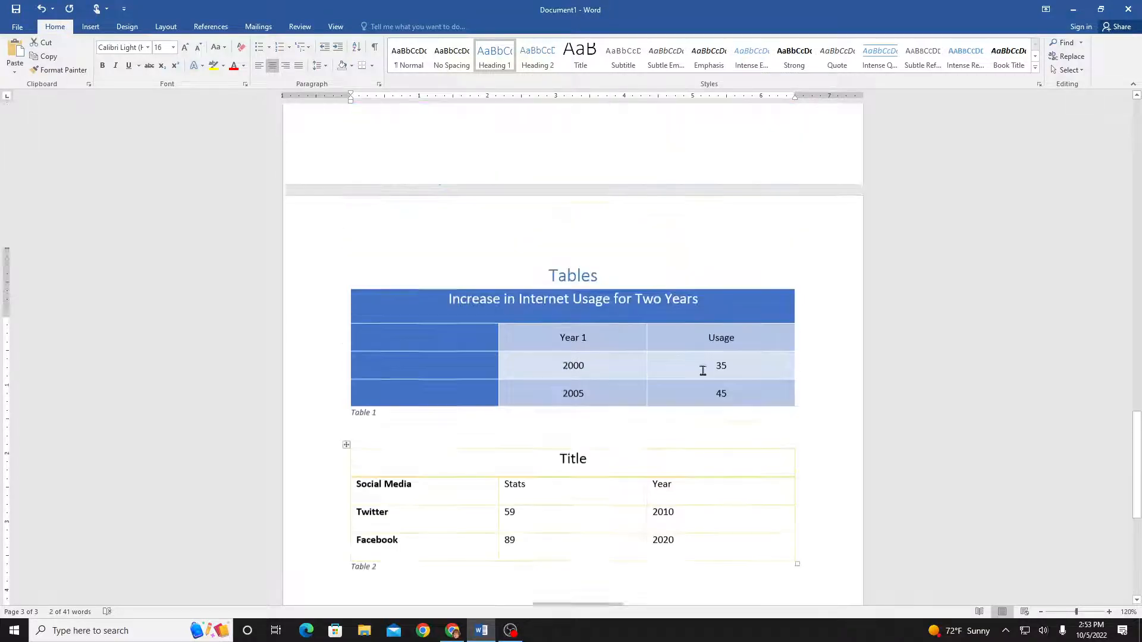
pyautogui.scroll(-6, 693, 363)
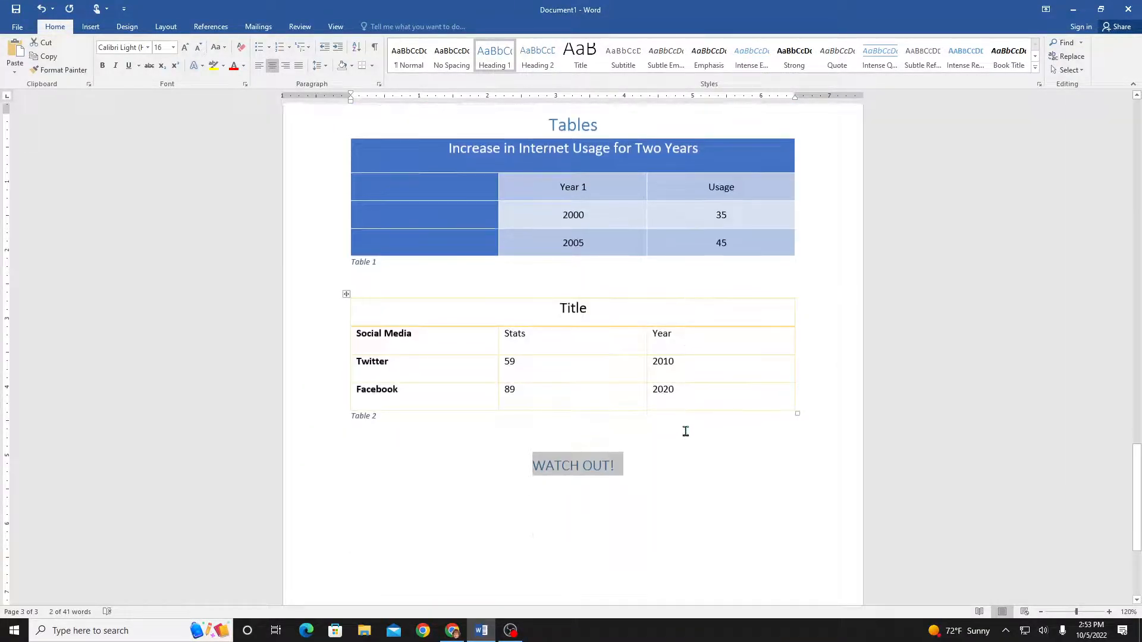
pyautogui.click(683, 431)
pyautogui.scroll(4, 673, 410)
pyautogui.scroll(12, 666, 398)
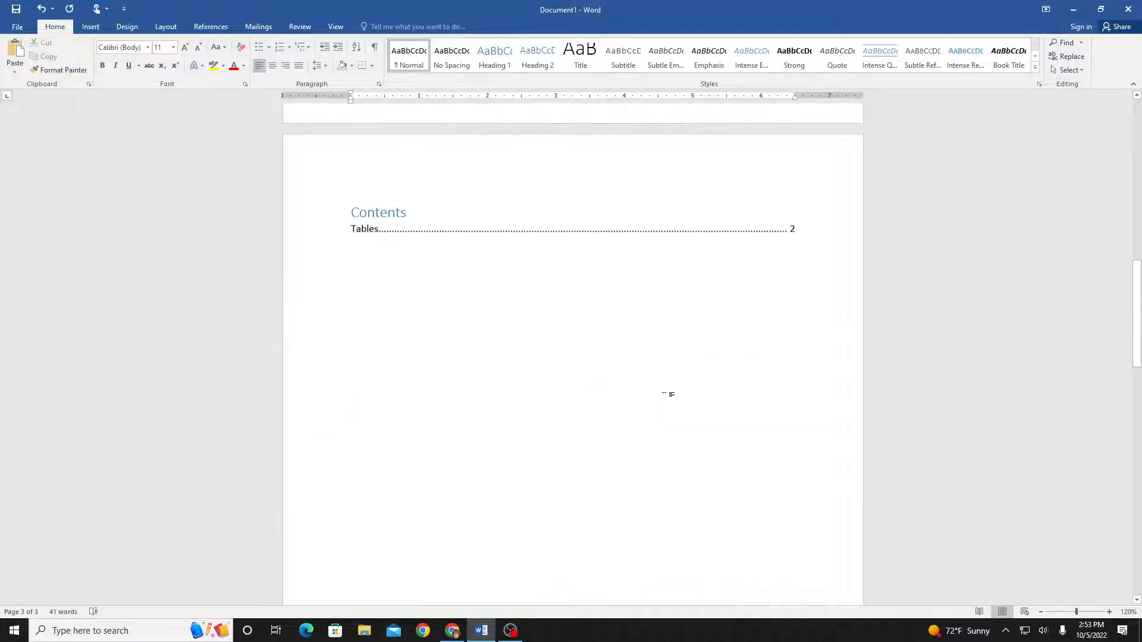
pyautogui.click(411, 245)
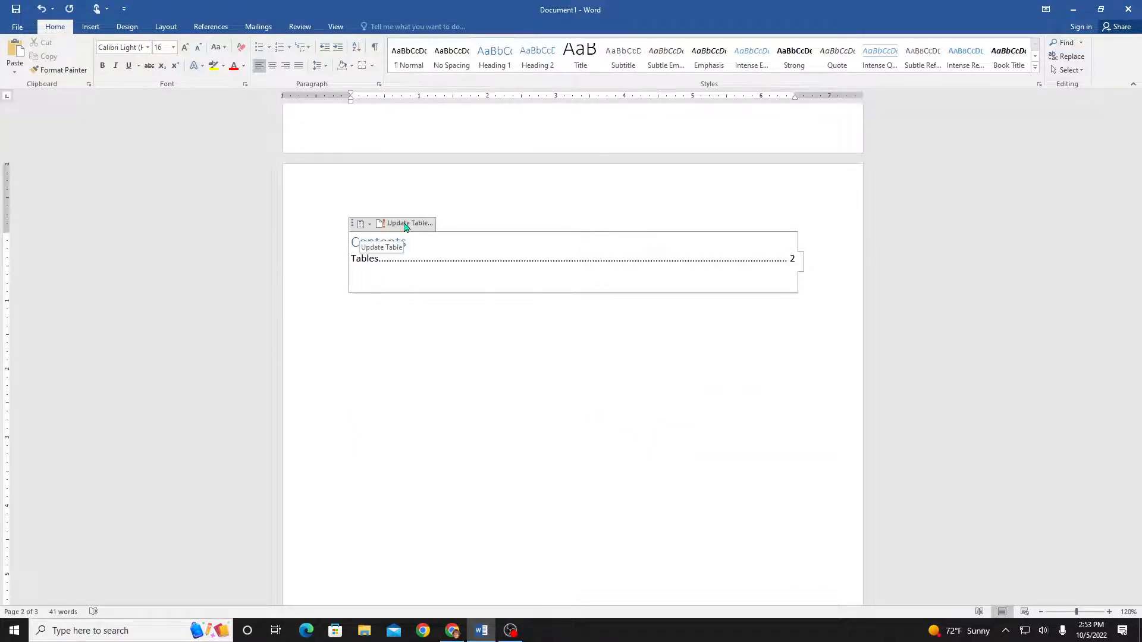
pyautogui.click(395, 224)
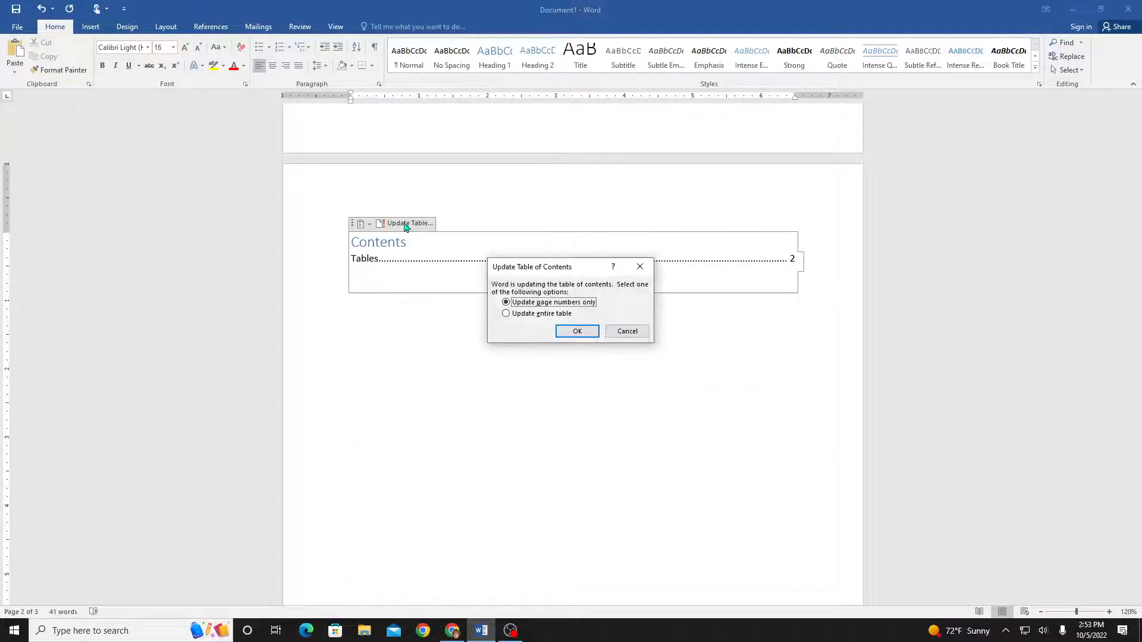
pyautogui.click(506, 314)
pyautogui.click(577, 332)
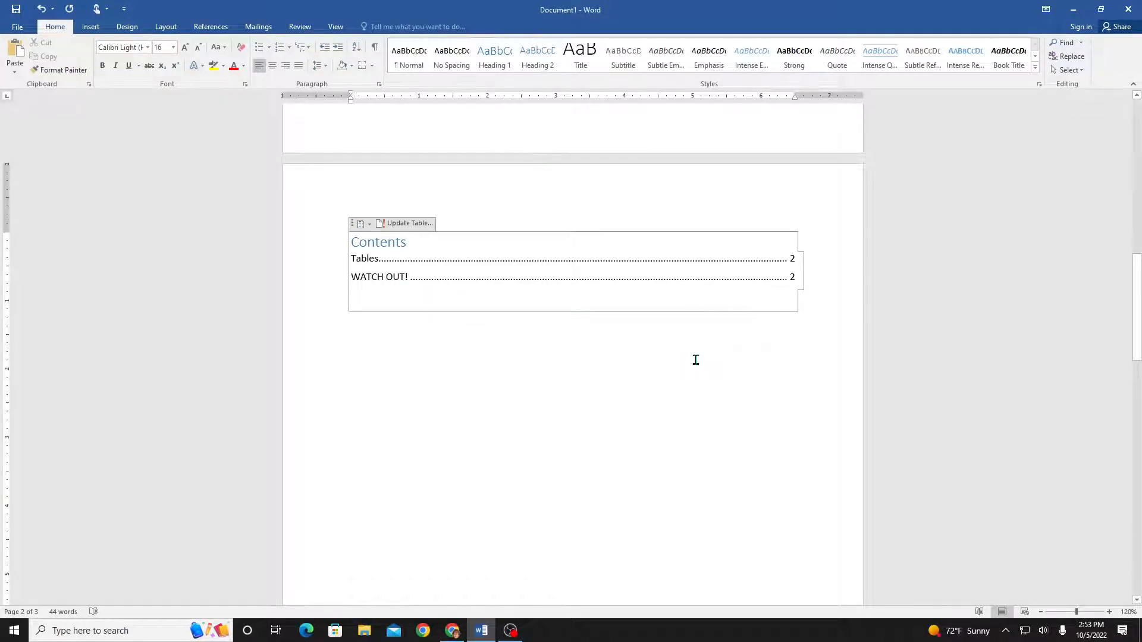
# Add a new empty line below the "WATCH OUT!" heading
pyautogui.scroll(-12, 696, 360)
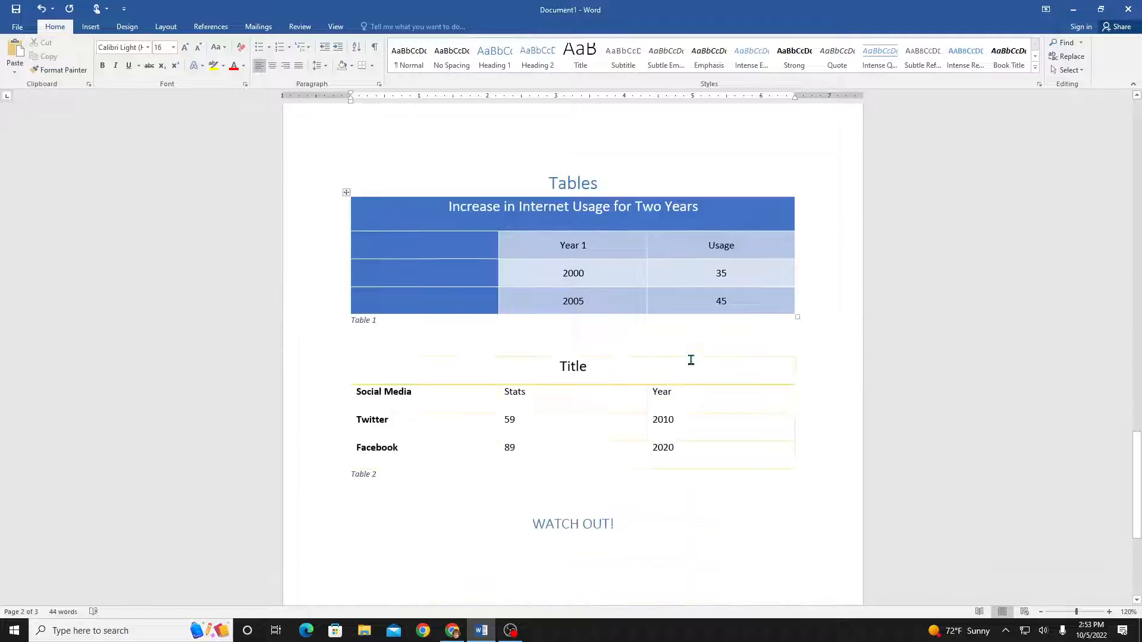
pyautogui.scroll(-5, 692, 360)
pyautogui.click(574, 324)
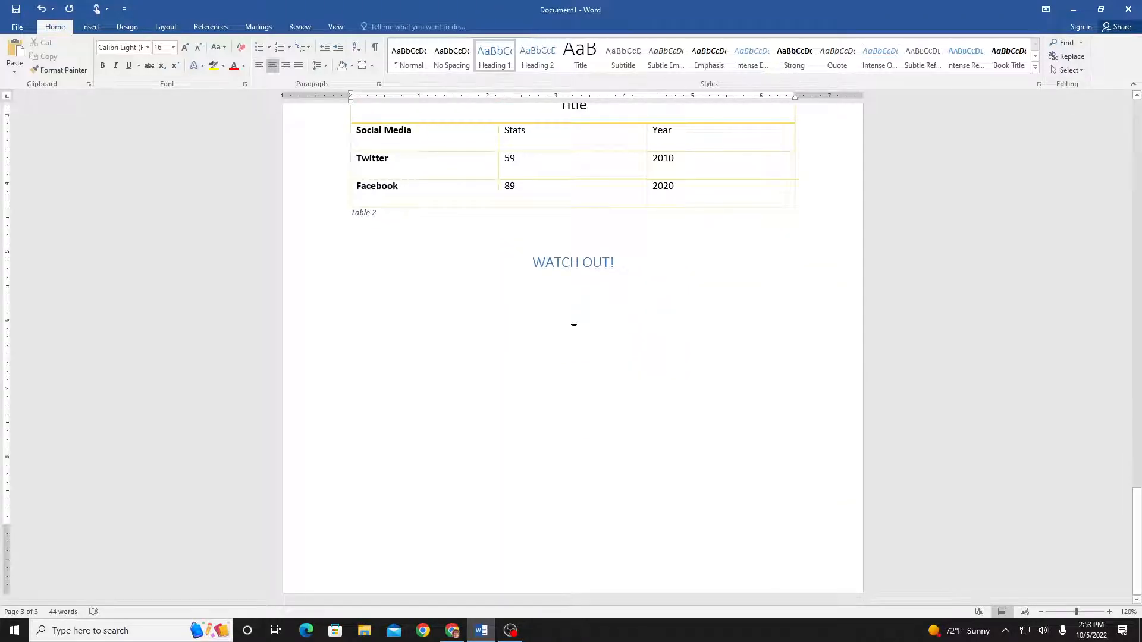
pyautogui.press('Return')
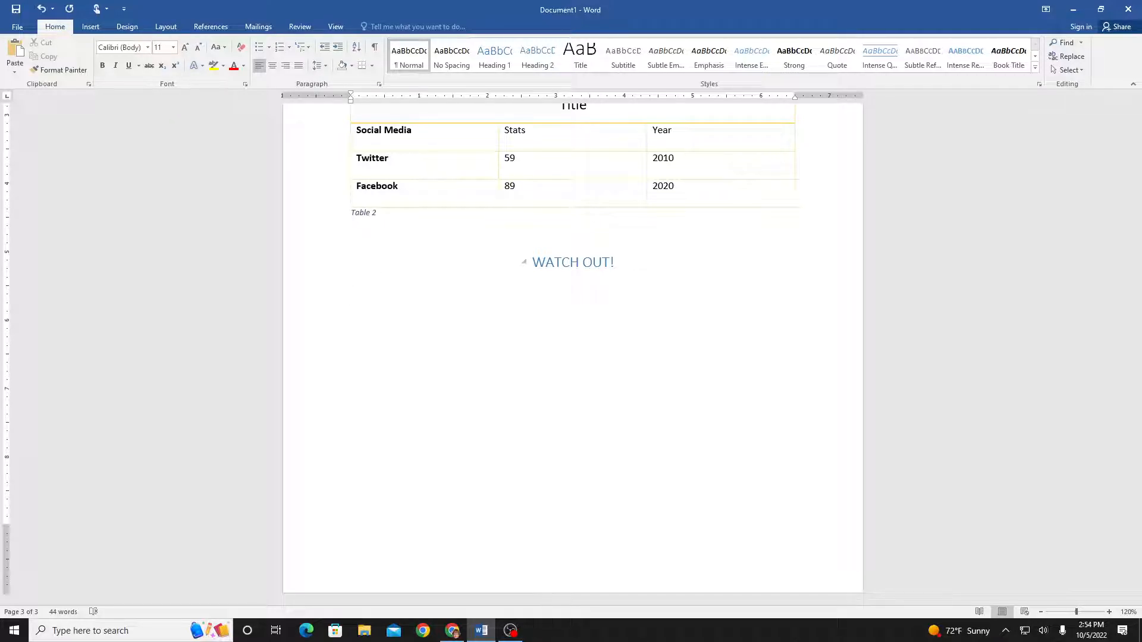
# Search Bing for online pictures of "cOMPPUTER" and insert the cartoon desktop computer with keyboard and mouse below the heading
pyautogui.click(90, 26)
pyautogui.click(155, 58)
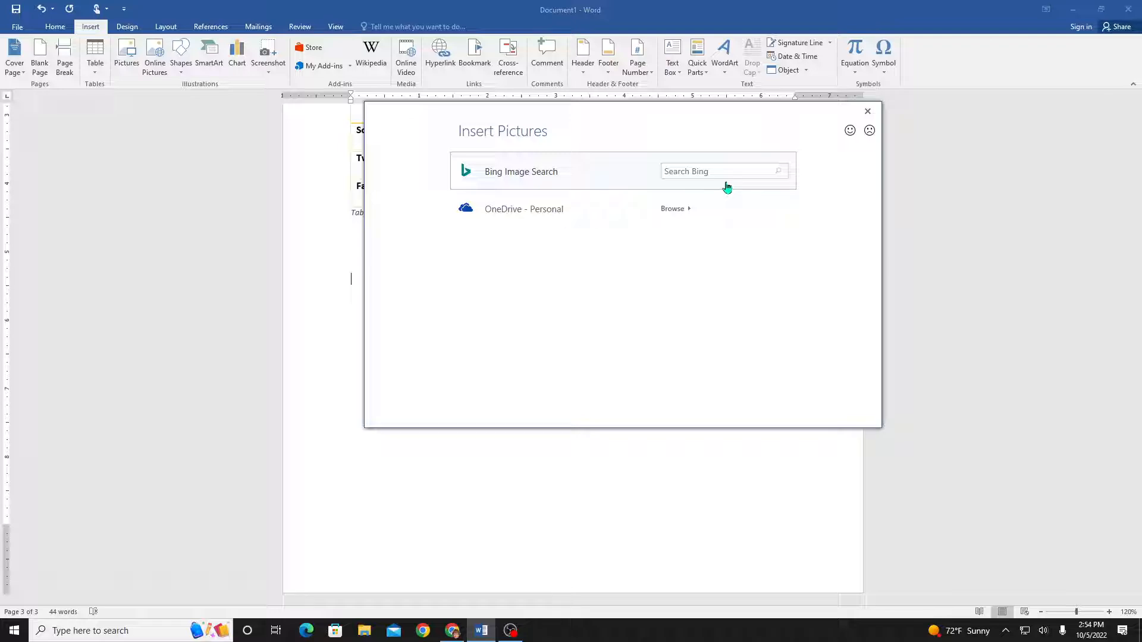
pyautogui.click(716, 176)
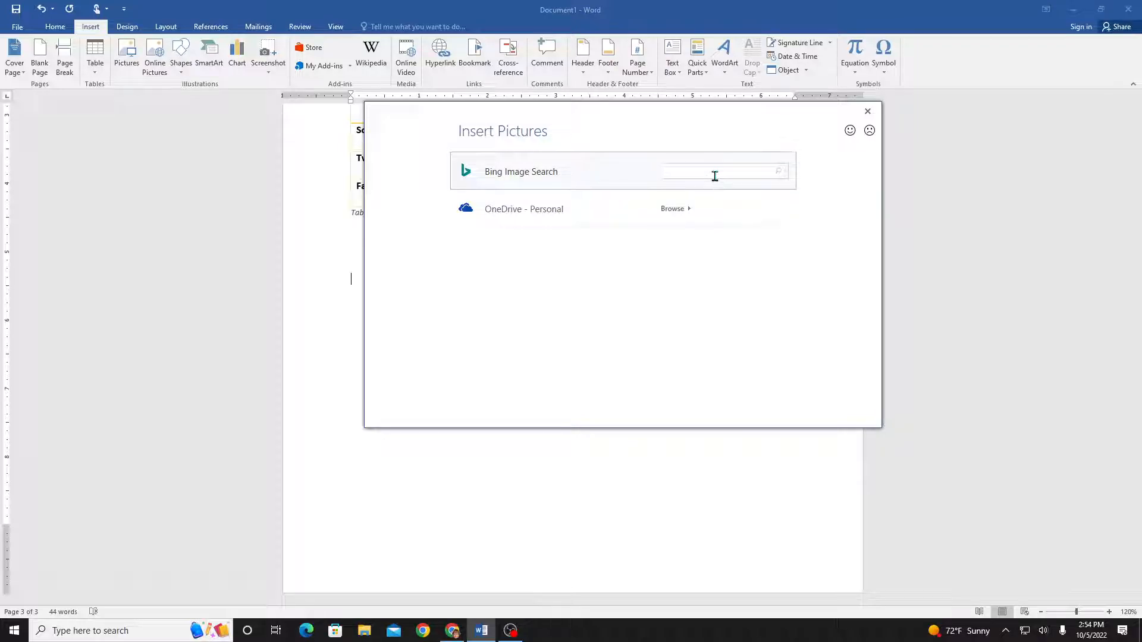
pyautogui.write('cOMPPUTER')
pyautogui.press('Return')
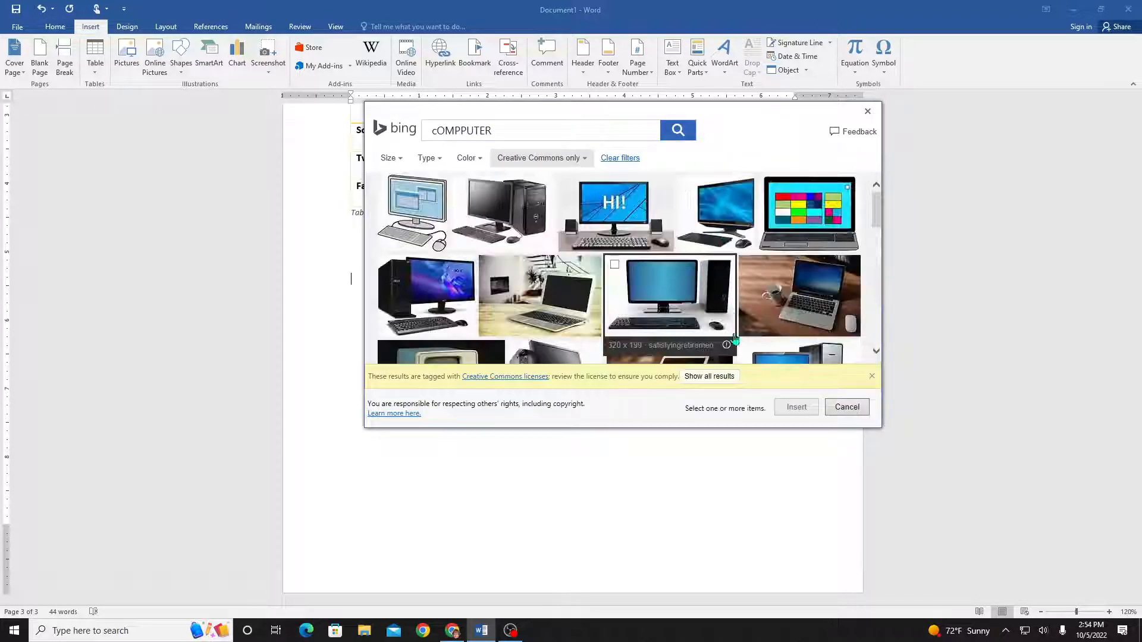
pyautogui.click(428, 223)
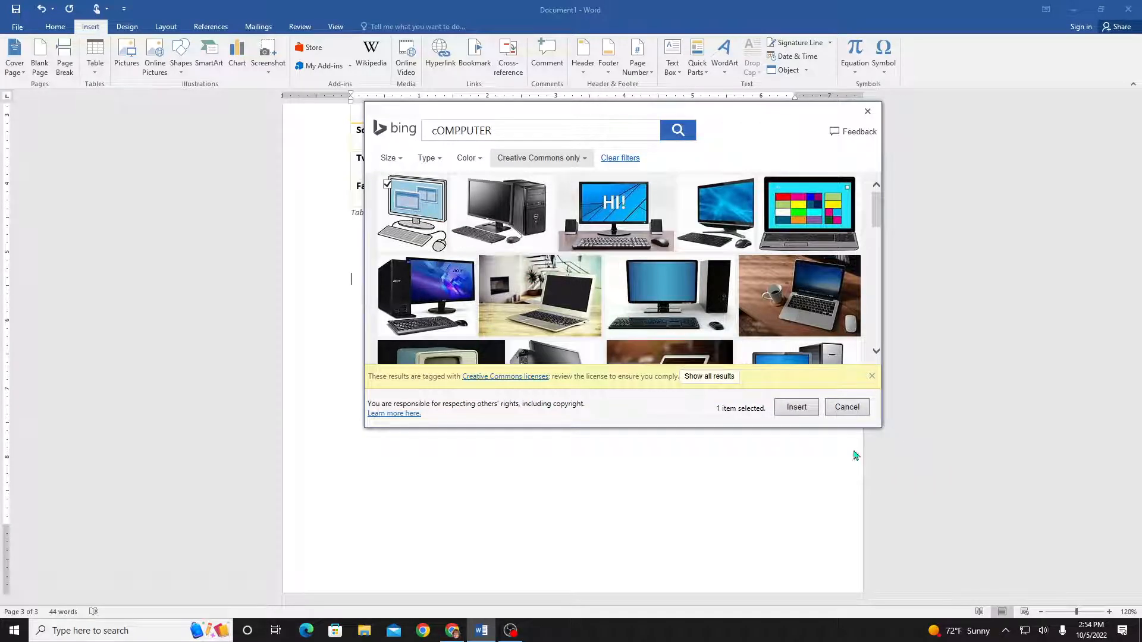
pyautogui.click(787, 410)
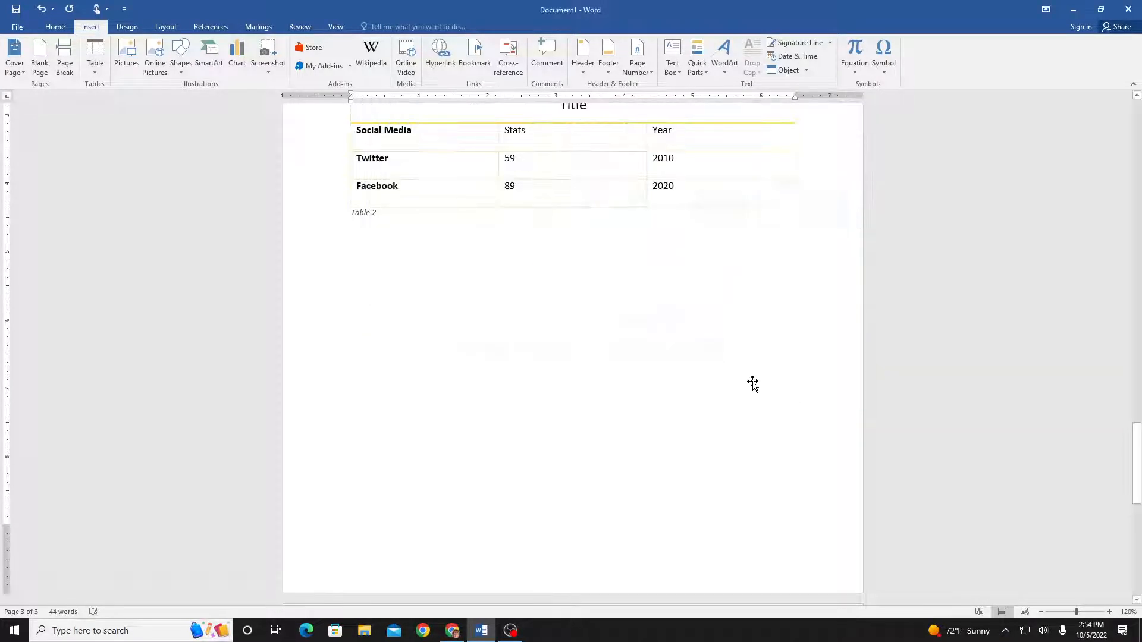
pyautogui.scroll(-5, 782, 365)
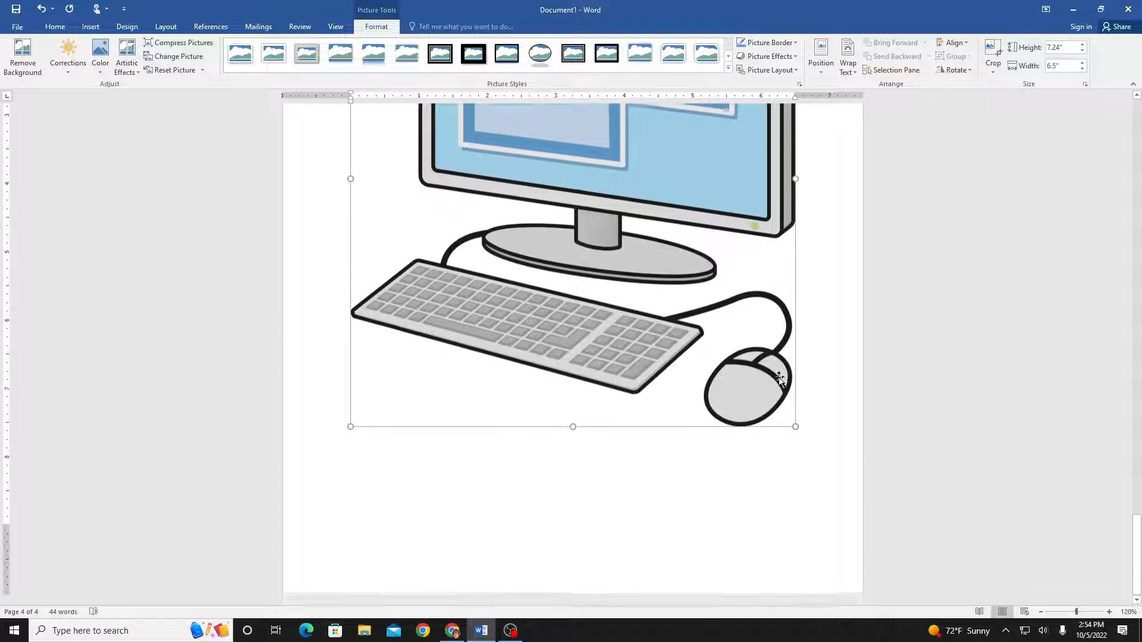
# Shrink the computer picture on page 4 to about 1.48" high and 1.33" wide
pyautogui.moveTo(796, 421); pyautogui.dragTo(493, 105)
pyautogui.scroll(6, 827, 452)
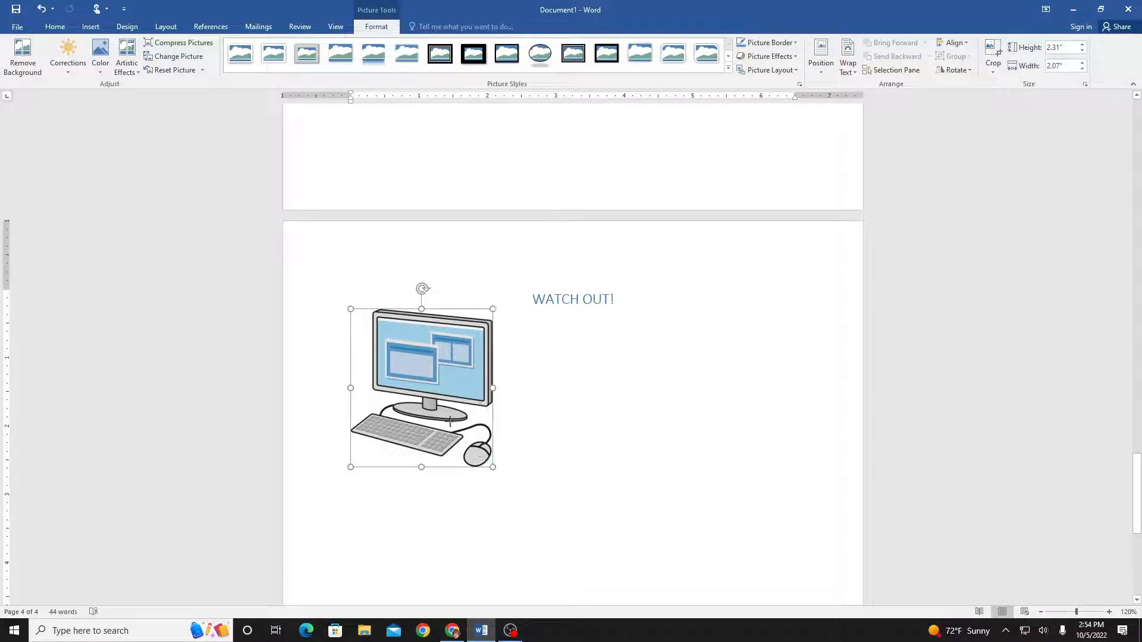
pyautogui.moveTo(450, 421); pyautogui.dragTo(447, 417)
pyautogui.scroll(10, 586, 402)
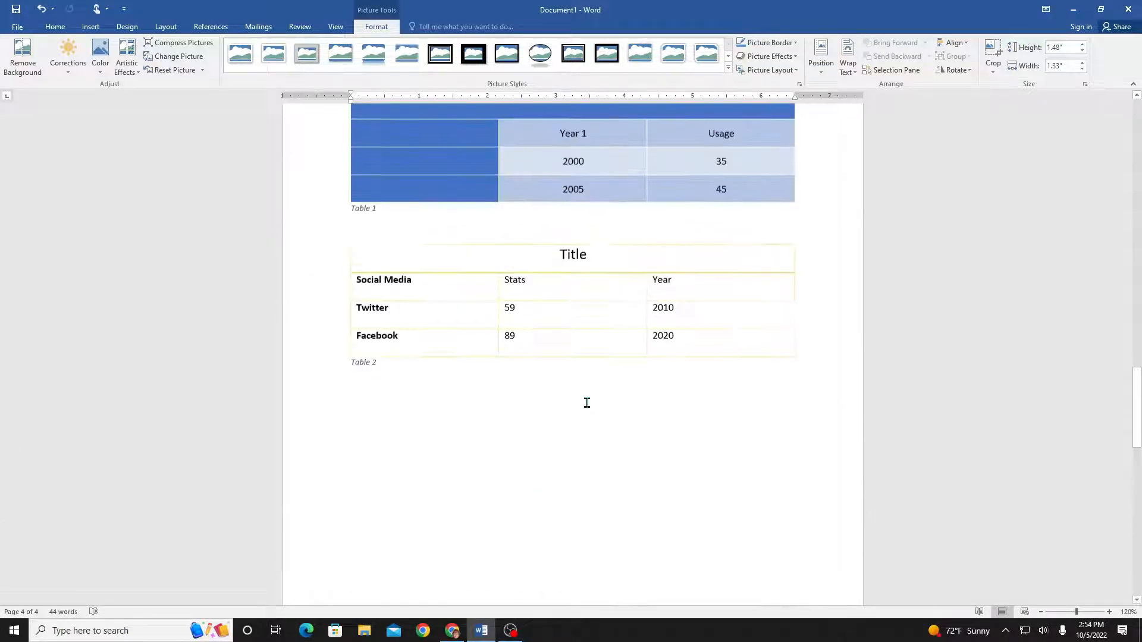
pyautogui.scroll(-10, 586, 402)
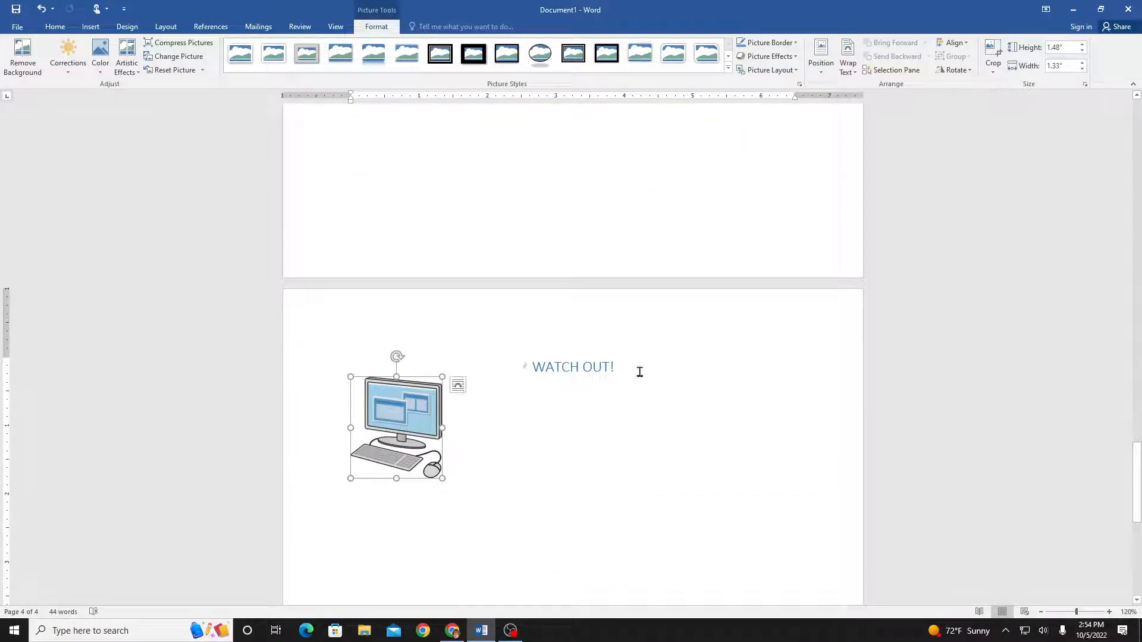
pyautogui.scroll(4, 642, 369)
pyautogui.scroll(-3, 639, 369)
pyautogui.scroll(2, 636, 357)
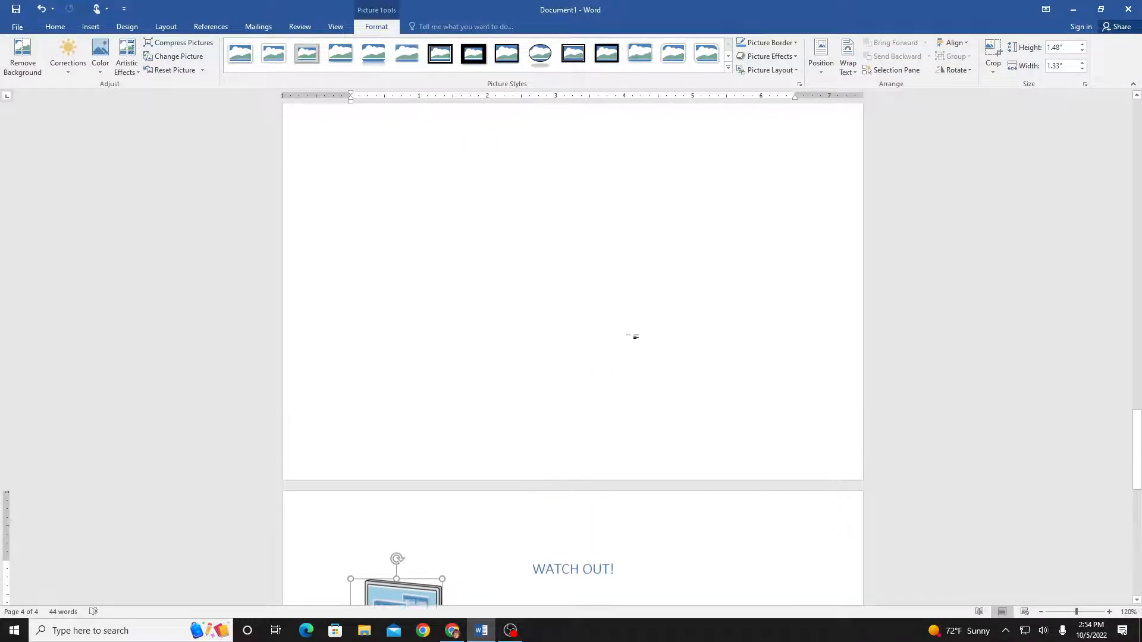
# Remove the empty space between the Table 2 caption and the WATCH OUT! heading
pyautogui.click(512, 204)
pyautogui.press('Delete')
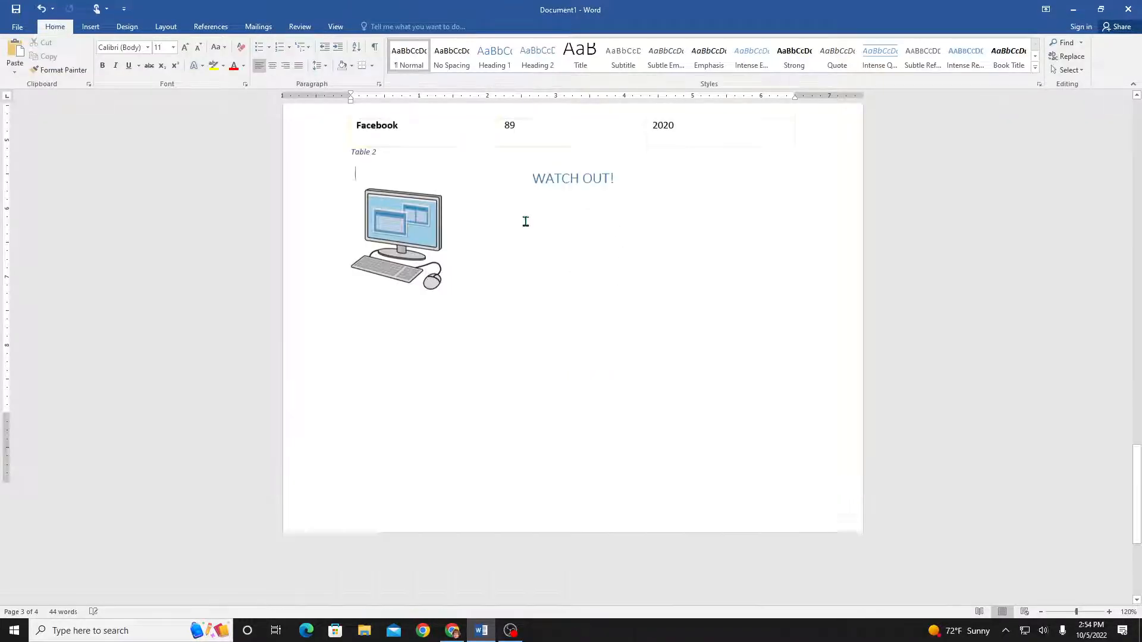
pyautogui.hotkey('ctrl', 'z')
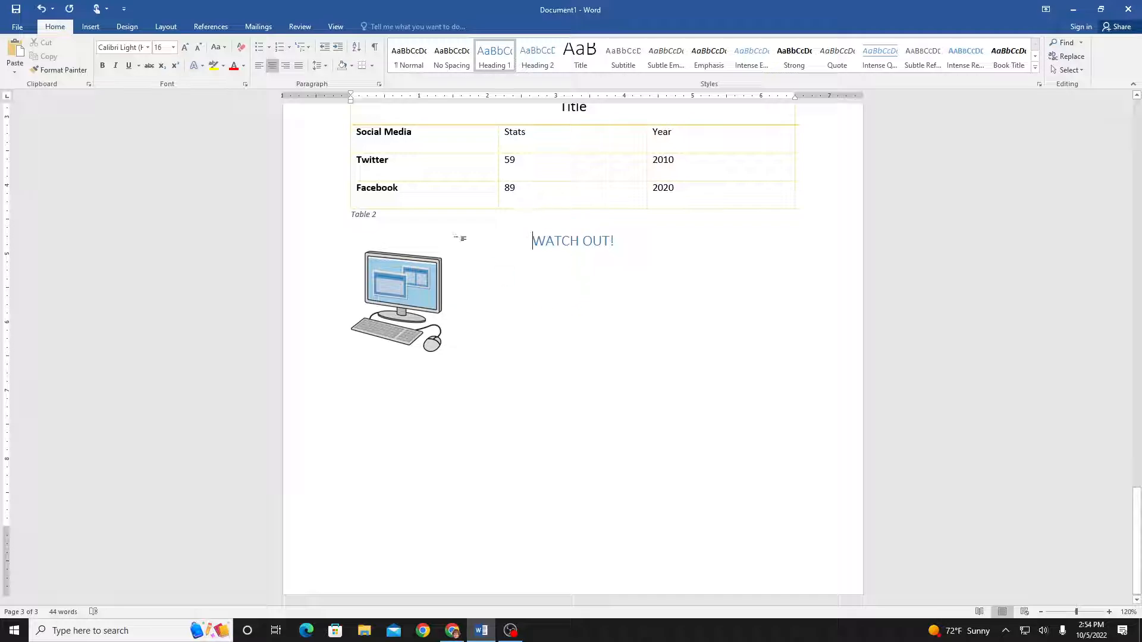
# Undo the spacing removal and the computer picture's resizing
pyautogui.click(43, 10)
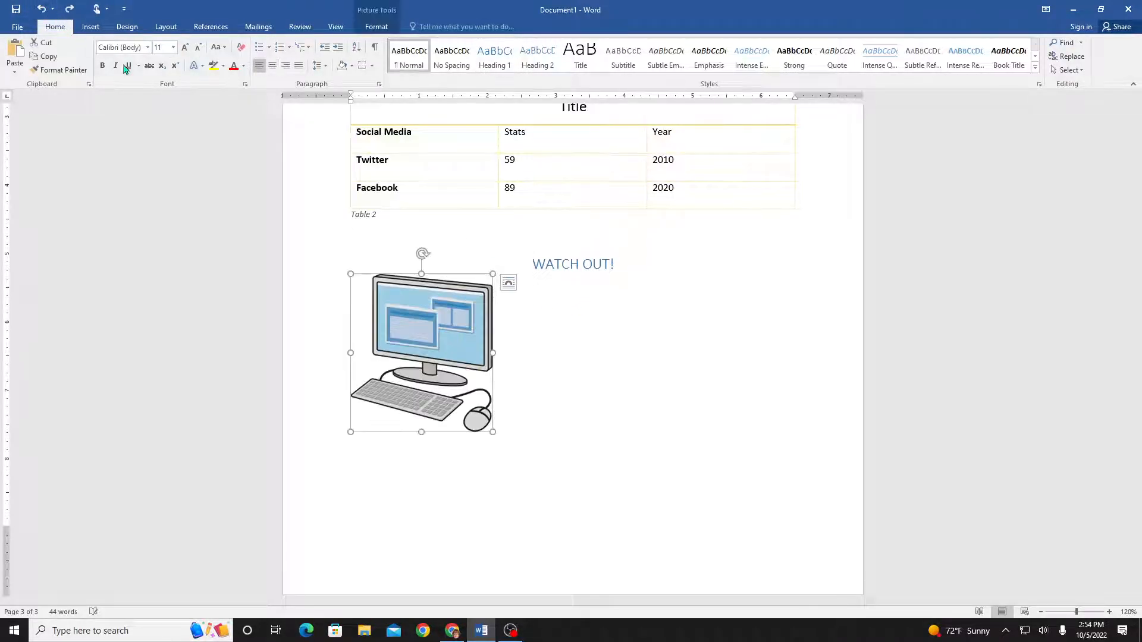
pyautogui.click(44, 14)
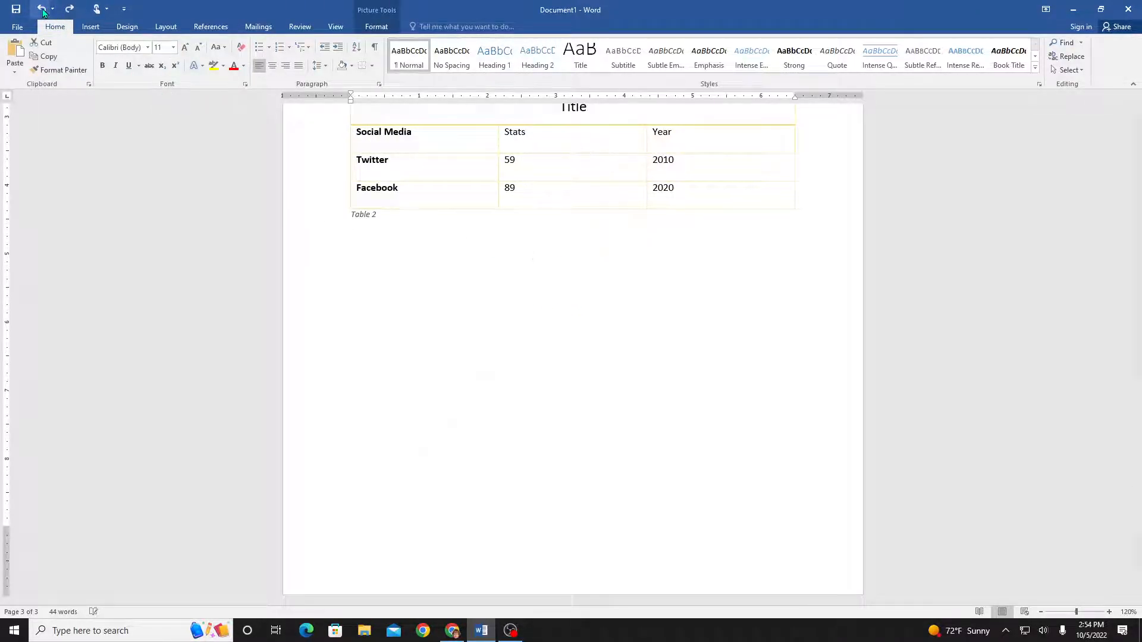
# Shrink the full-width computer picture proportionally to about 1.17" high and 1.05" wide
pyautogui.scroll(-3, 747, 397)
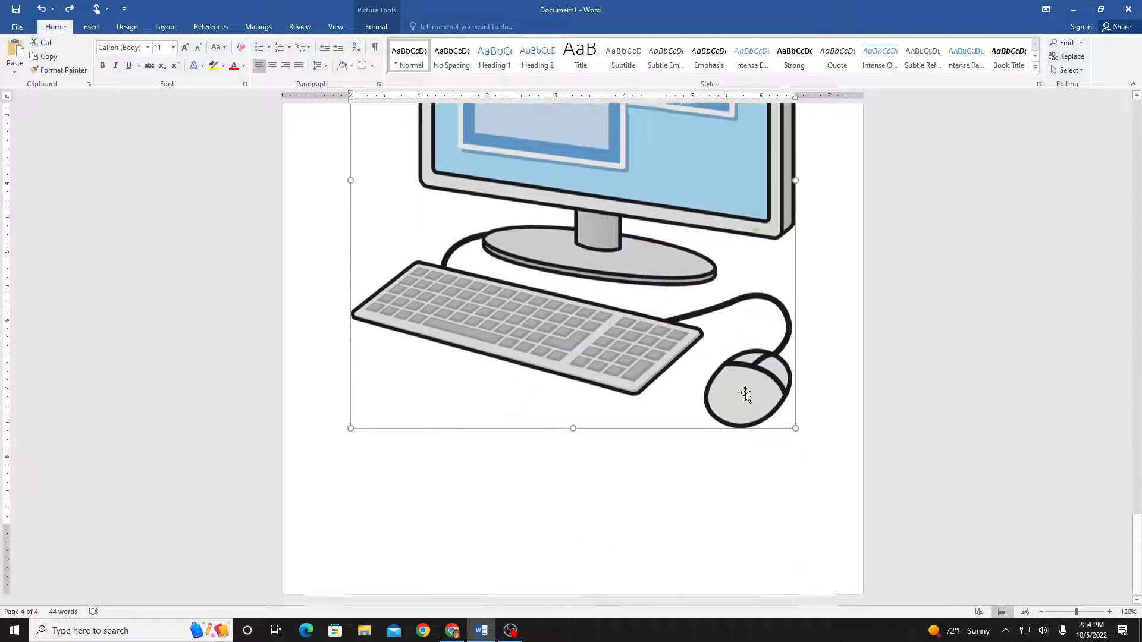
pyautogui.moveTo(737, 381); pyautogui.dragTo(388, 127)
pyautogui.scroll(5, 566, 308)
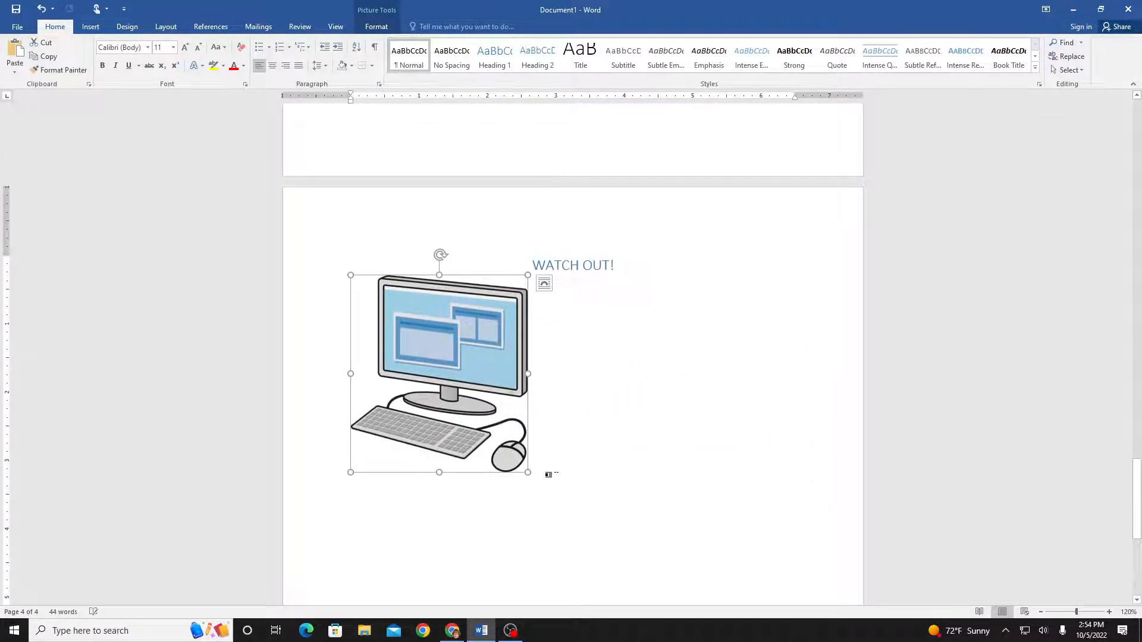
pyautogui.moveTo(528, 470); pyautogui.dragTo(510, 452)
pyautogui.moveTo(463, 419); pyautogui.dragTo(420, 352)
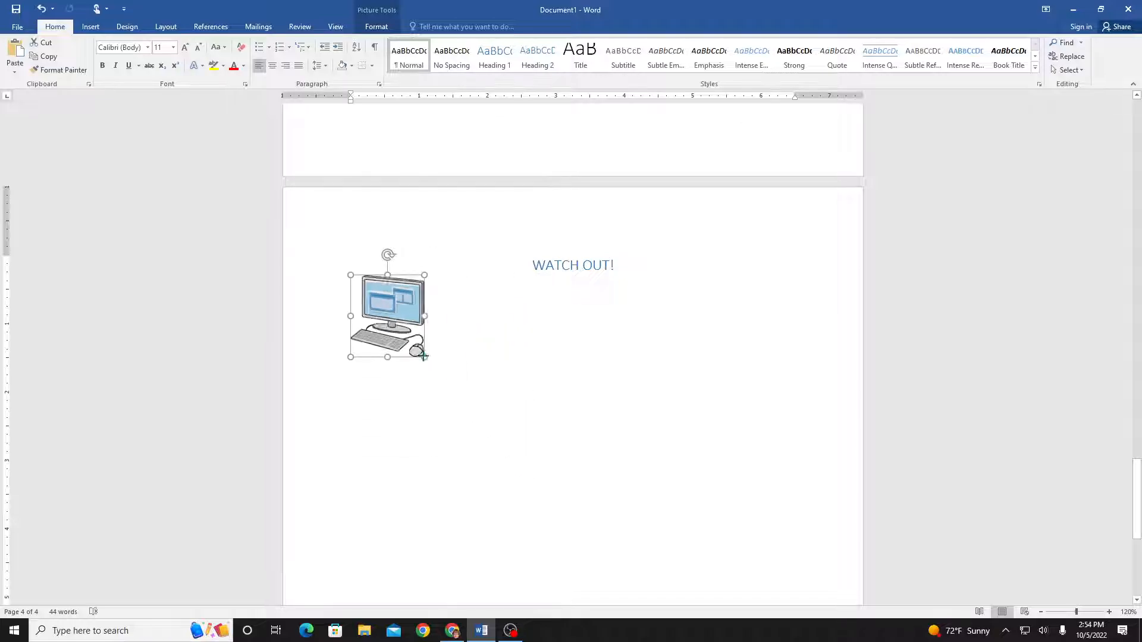
# Delete the empty space below the Table 2 caption to bring the WATCH OUT! heading and picture onto page 3
pyautogui.scroll(8, 658, 352)
pyautogui.scroll(1, 580, 283)
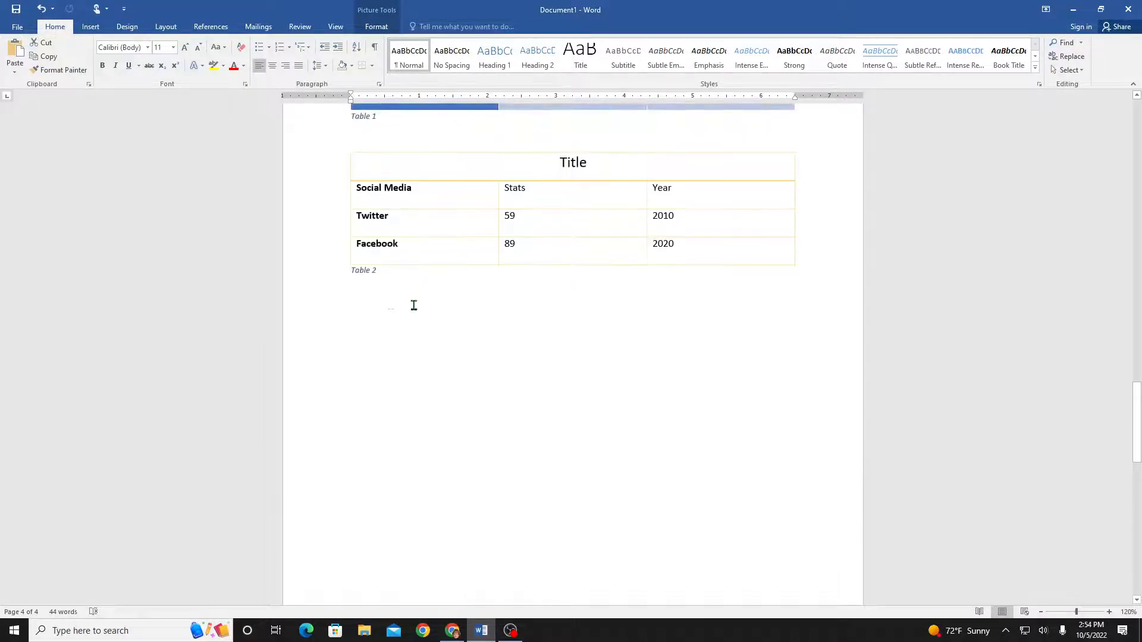
pyautogui.click(387, 307)
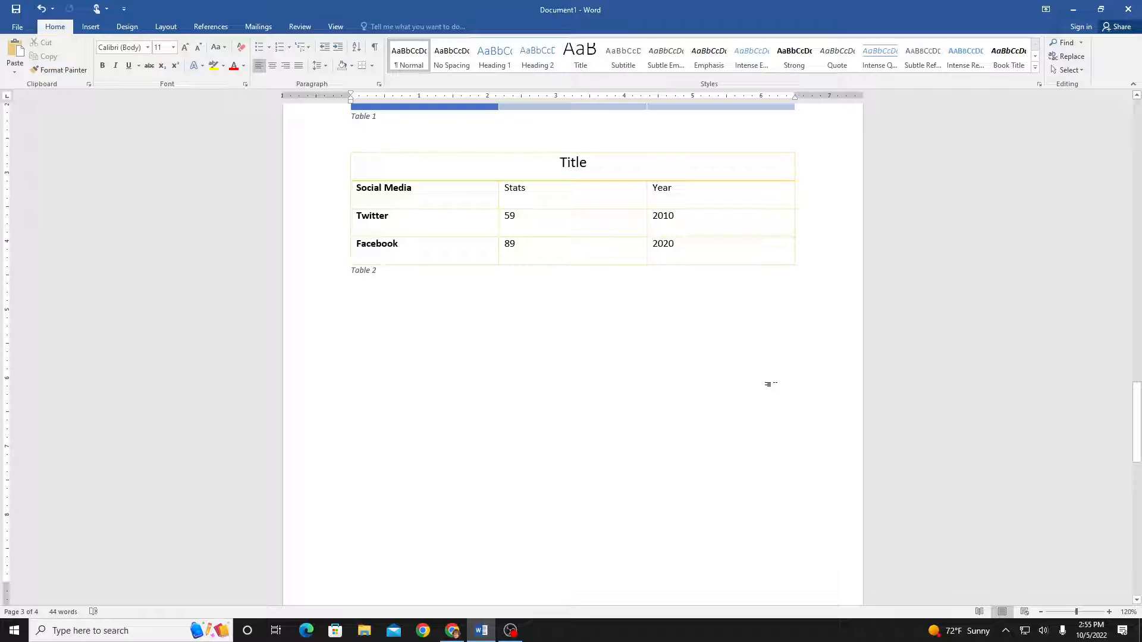
pyautogui.hotkey('ctrl', 'z')
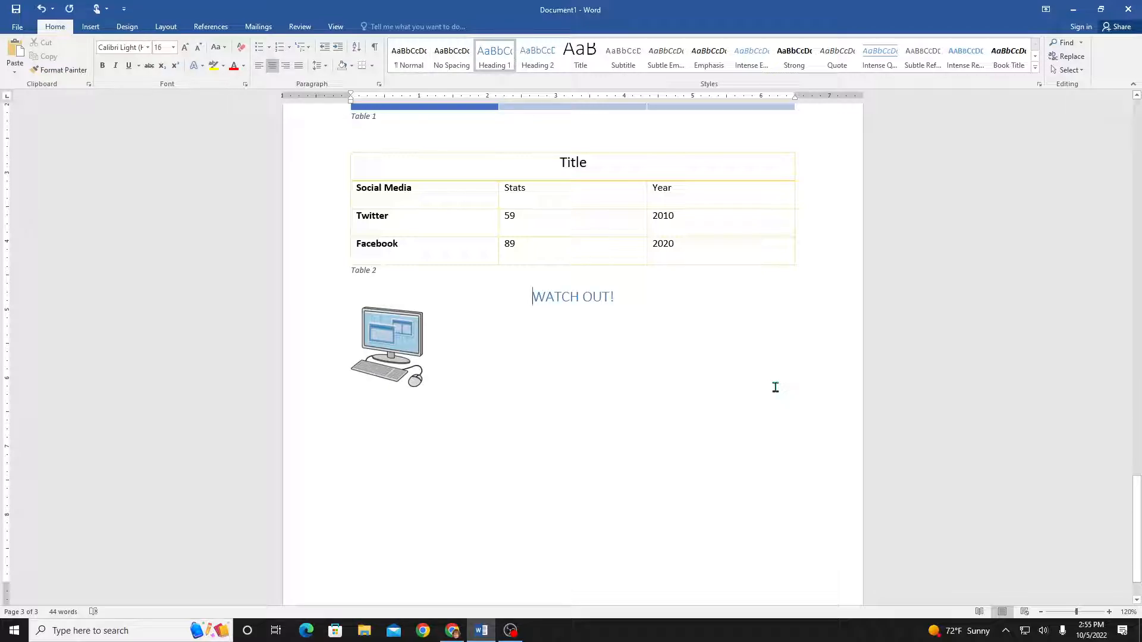
# Apply the rectangular drop-shadow picture style to the computer picture
pyautogui.click(404, 381)
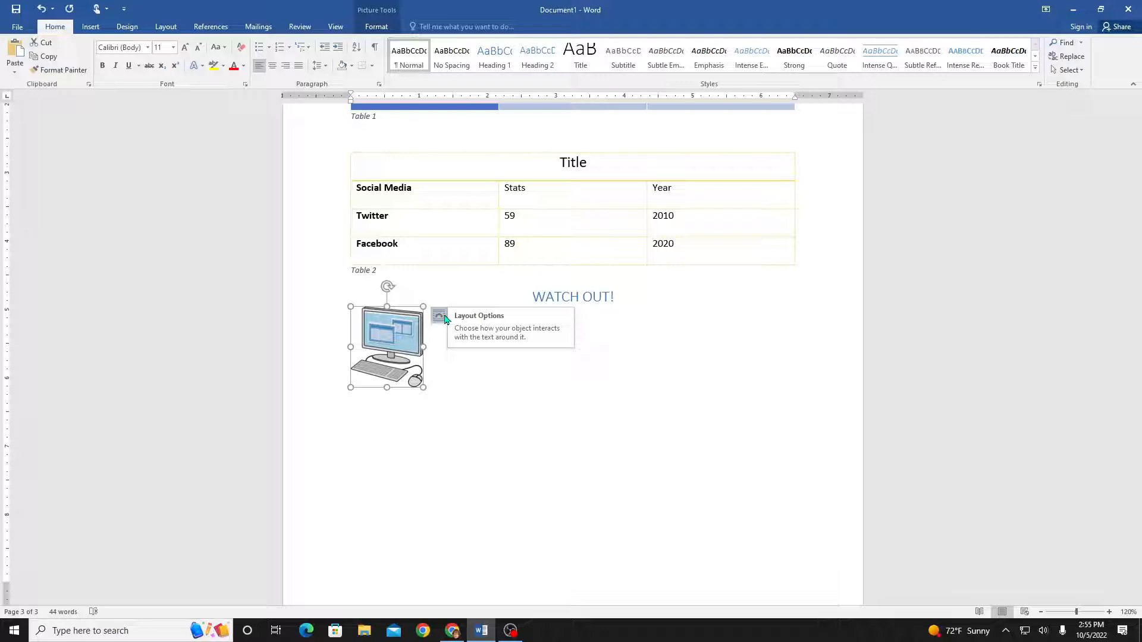
pyautogui.click(381, 30)
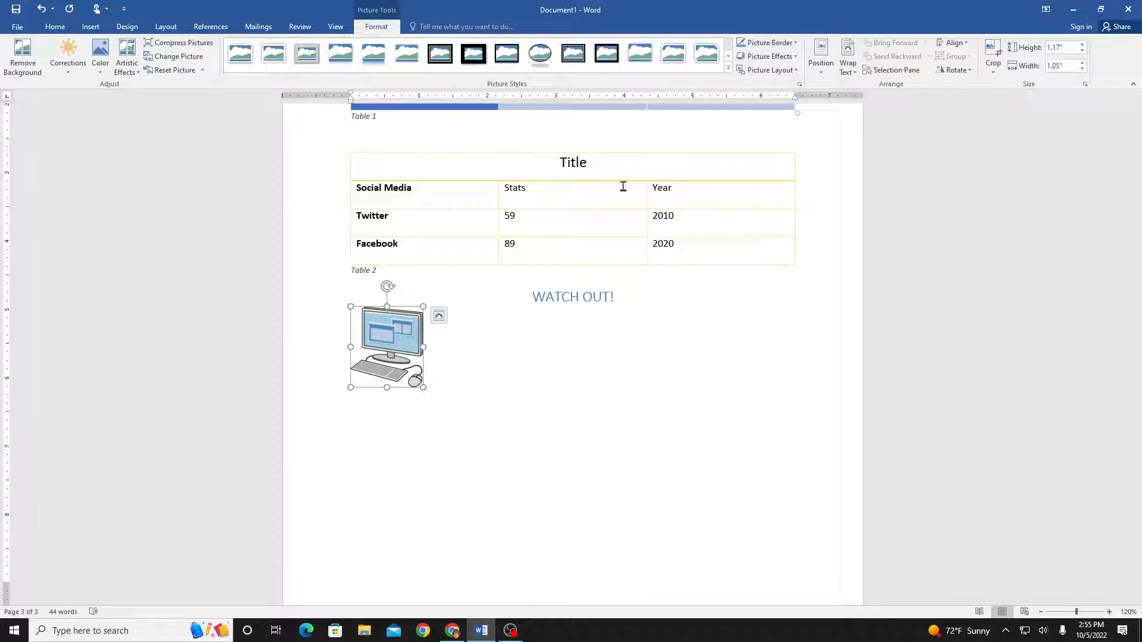
pyautogui.click(728, 68)
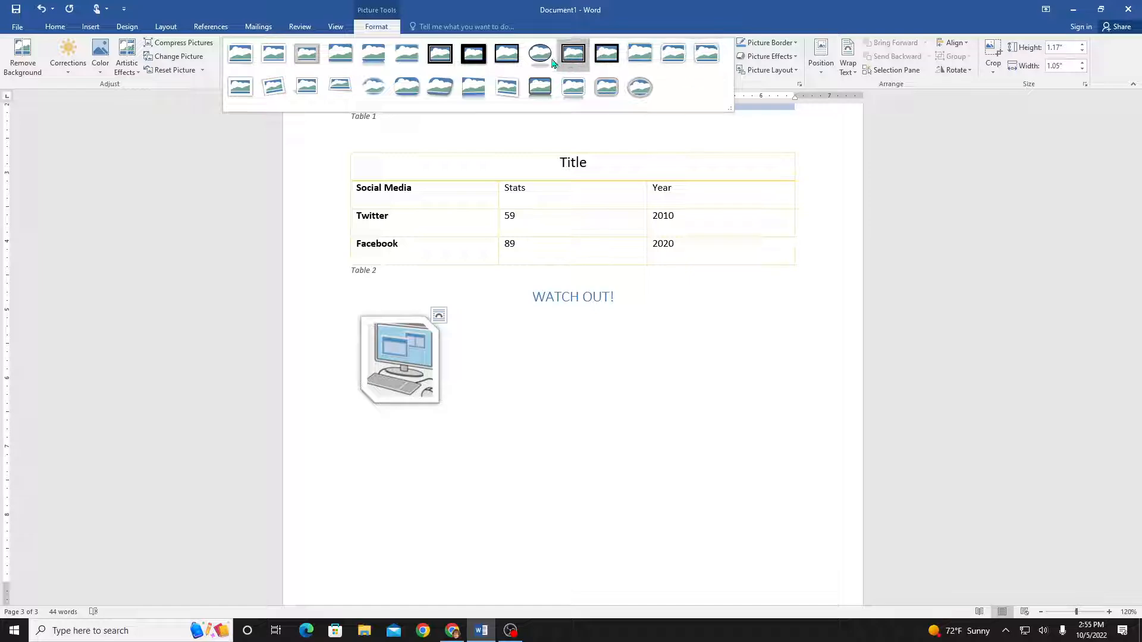
pyautogui.click(337, 60)
pyautogui.click(609, 461)
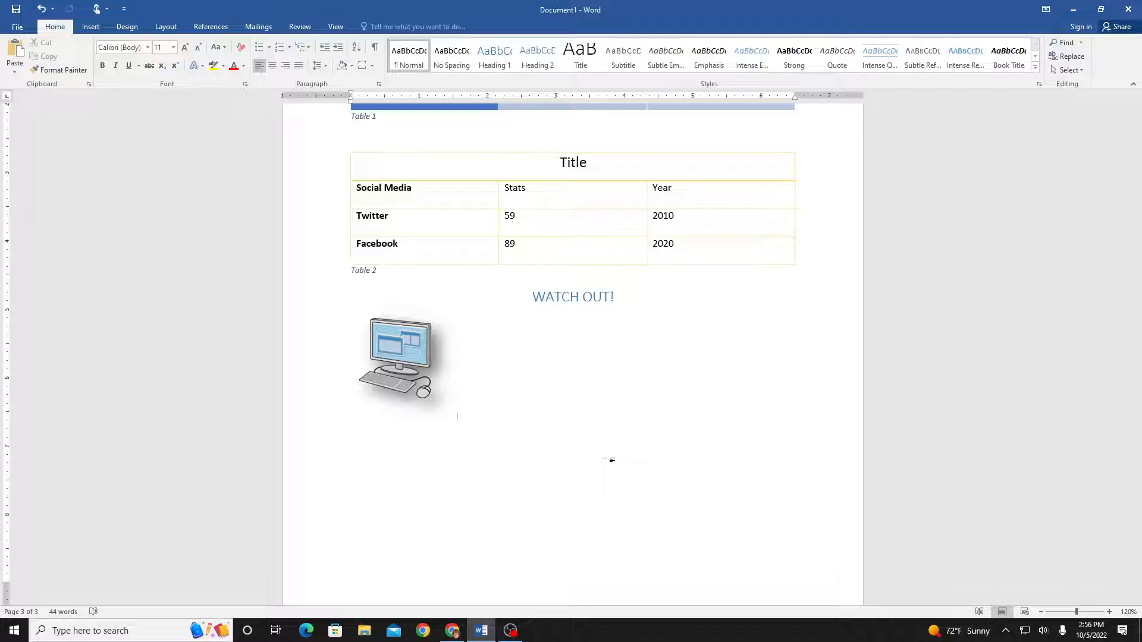
# Apply the Marker artistic effect to the computer picture
pyautogui.click(427, 338)
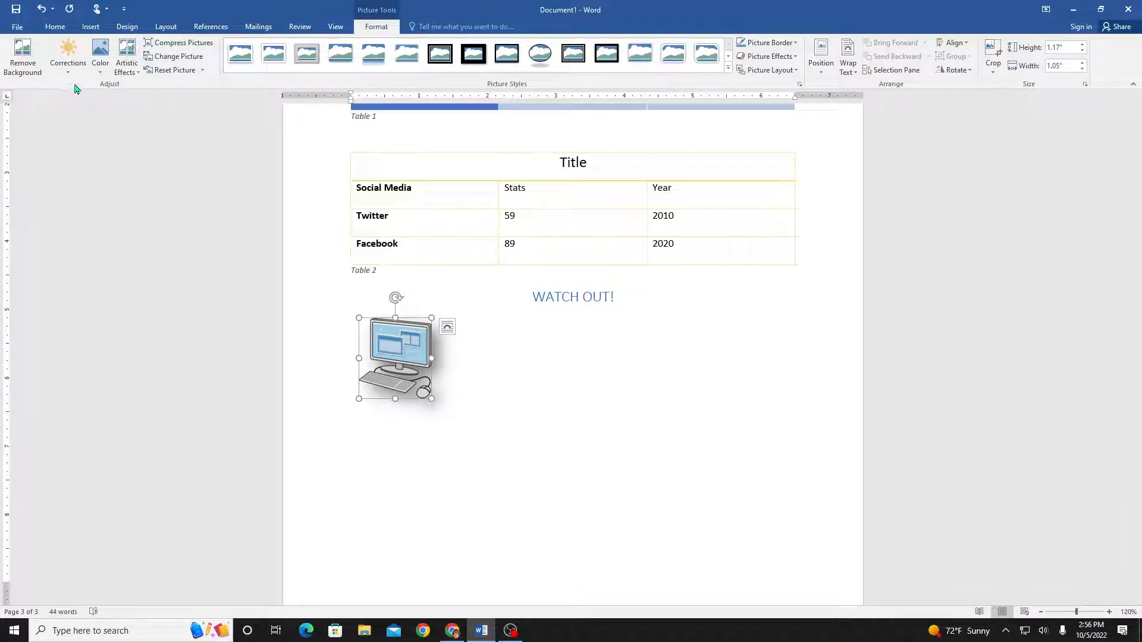
pyautogui.click(138, 75)
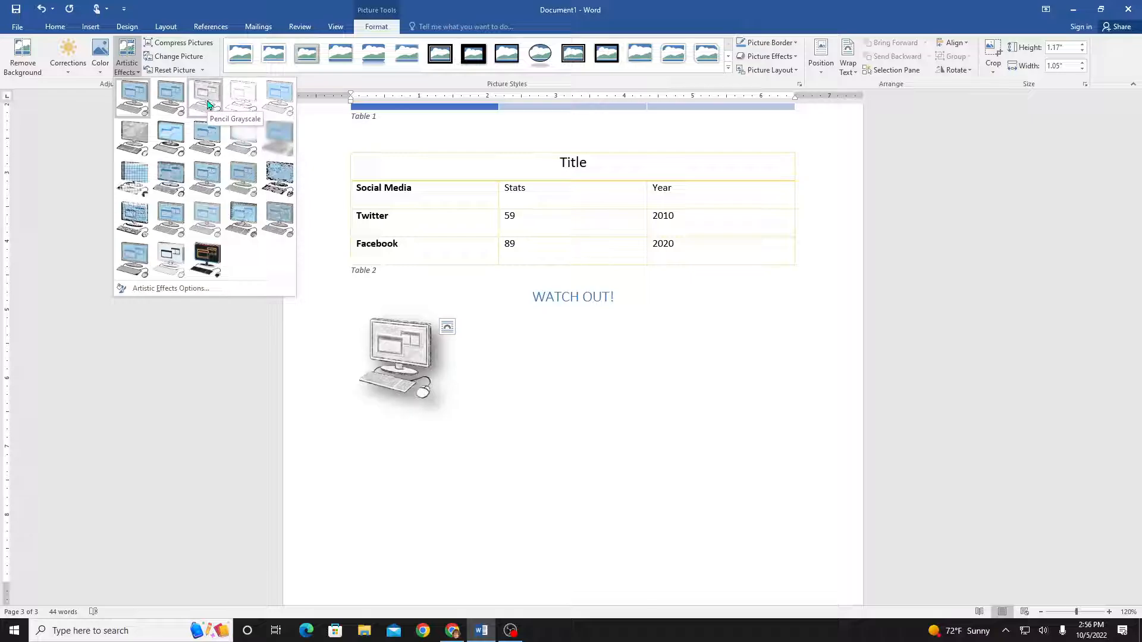
pyautogui.click(172, 100)
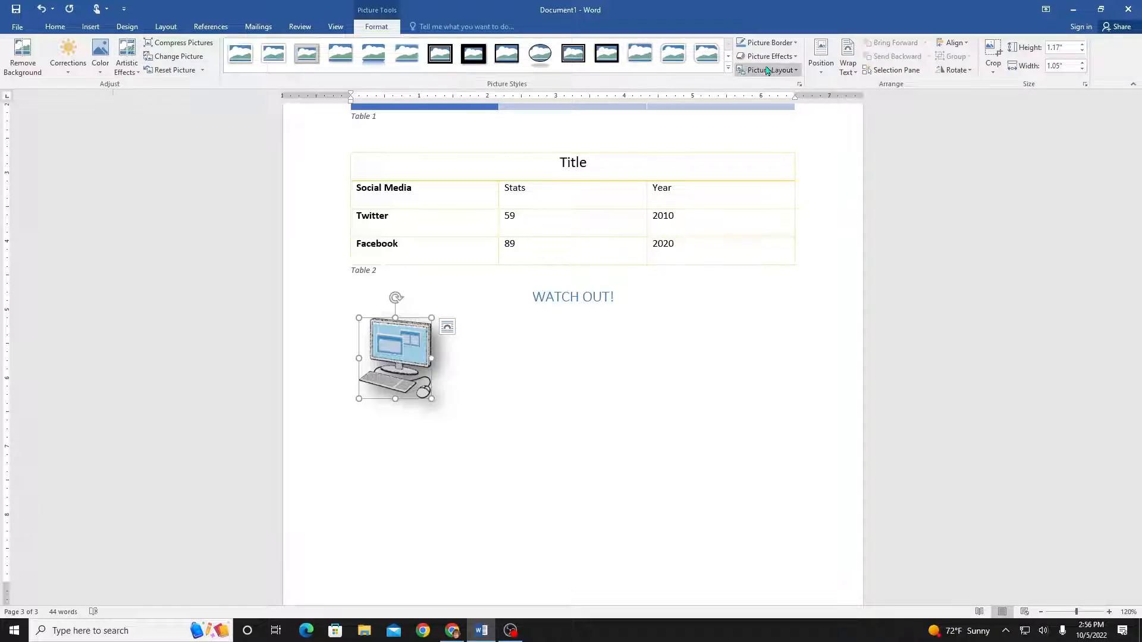
pyautogui.click(797, 61)
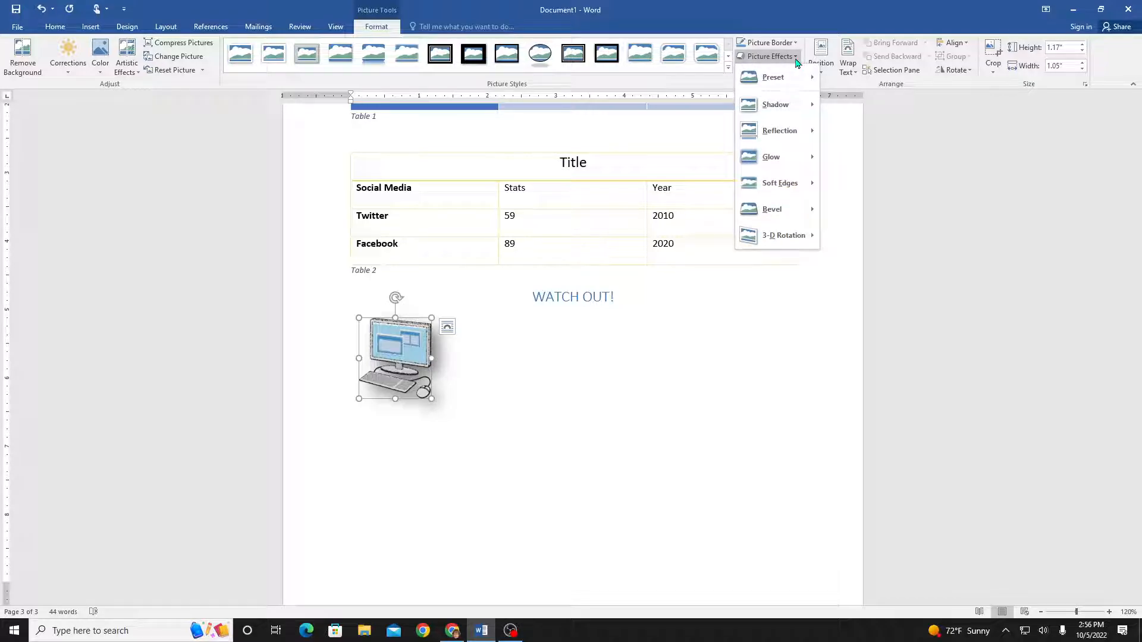
pyautogui.moveTo(784, 110)
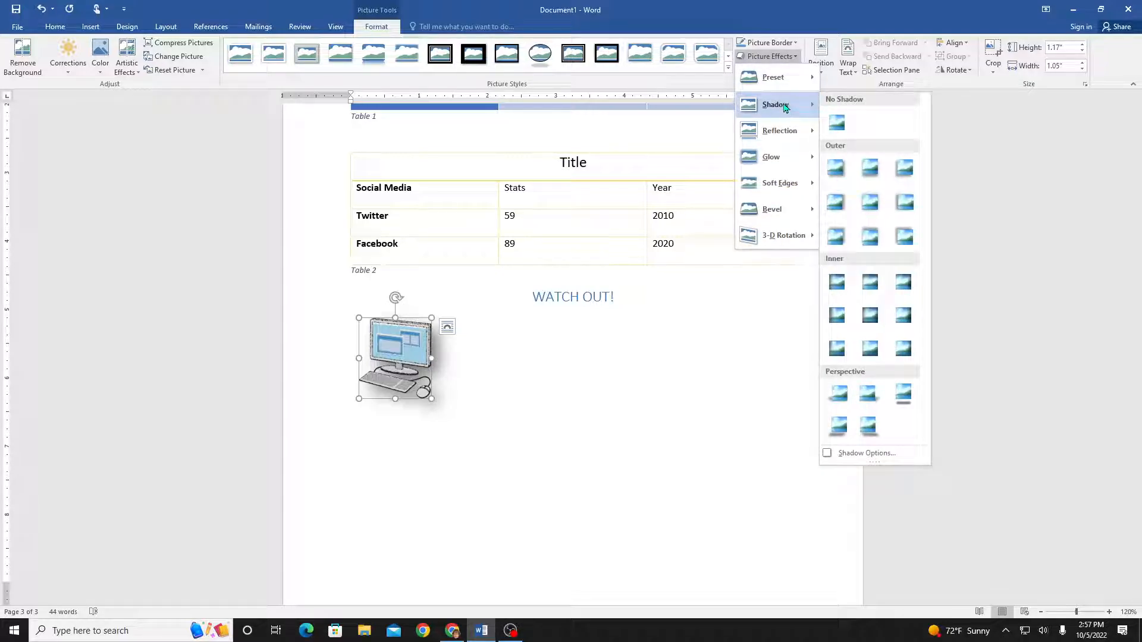
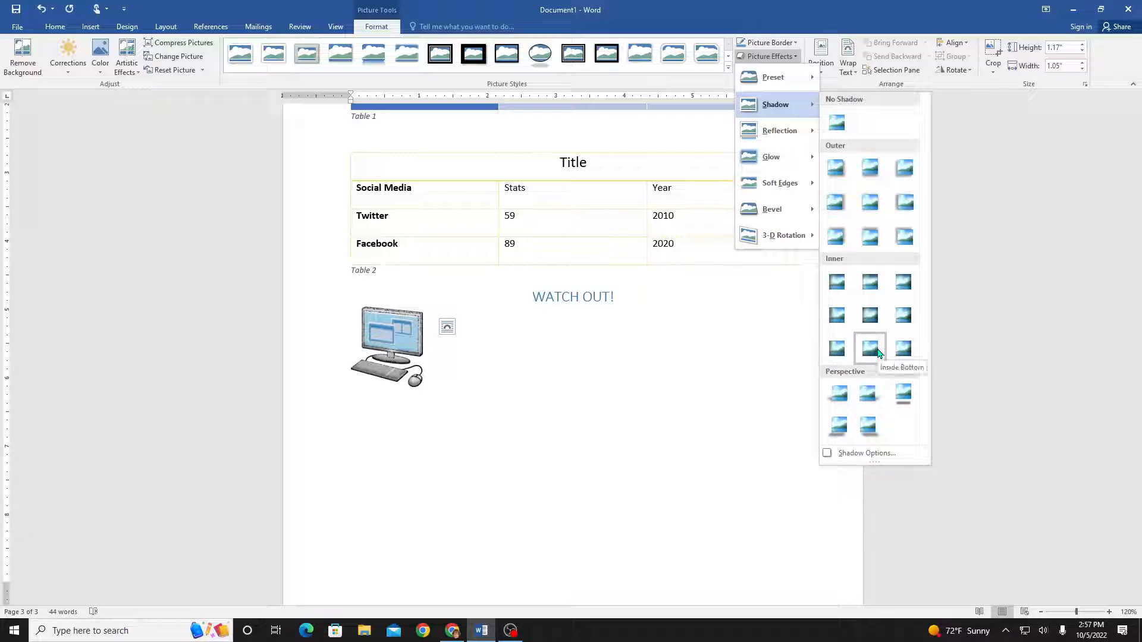
pyautogui.click(794, 308)
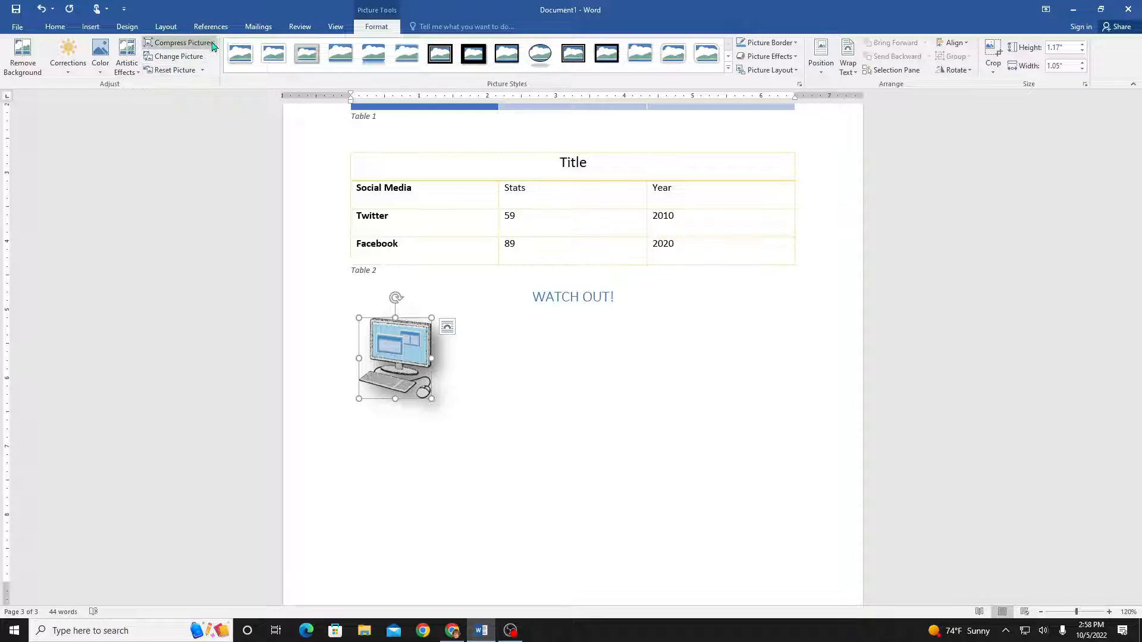
pyautogui.click(135, 72)
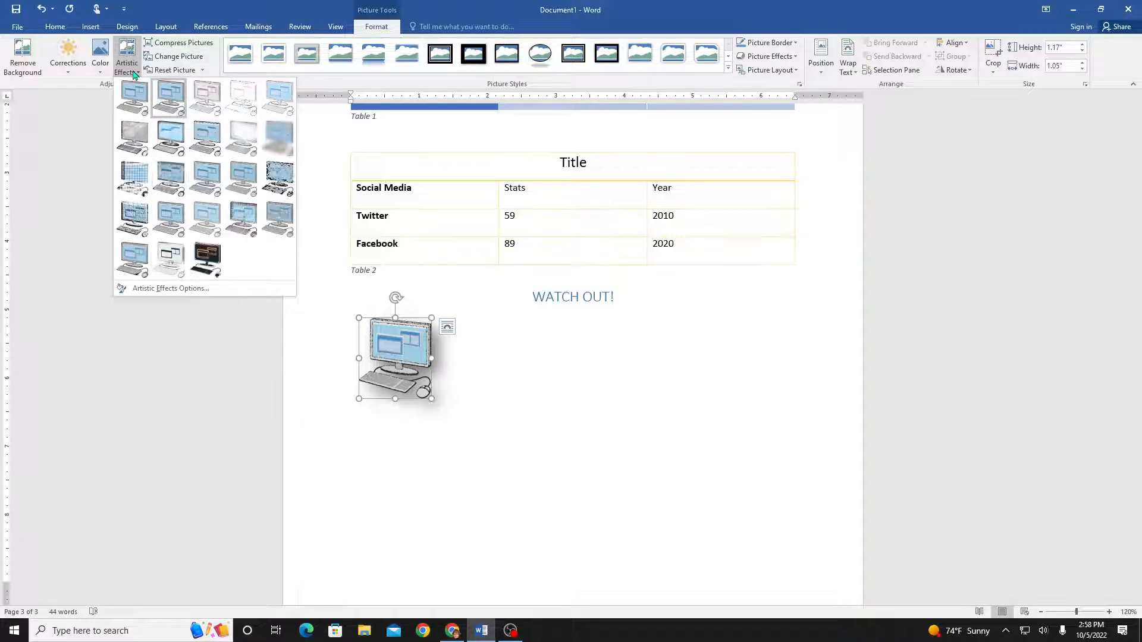
pyautogui.click(100, 71)
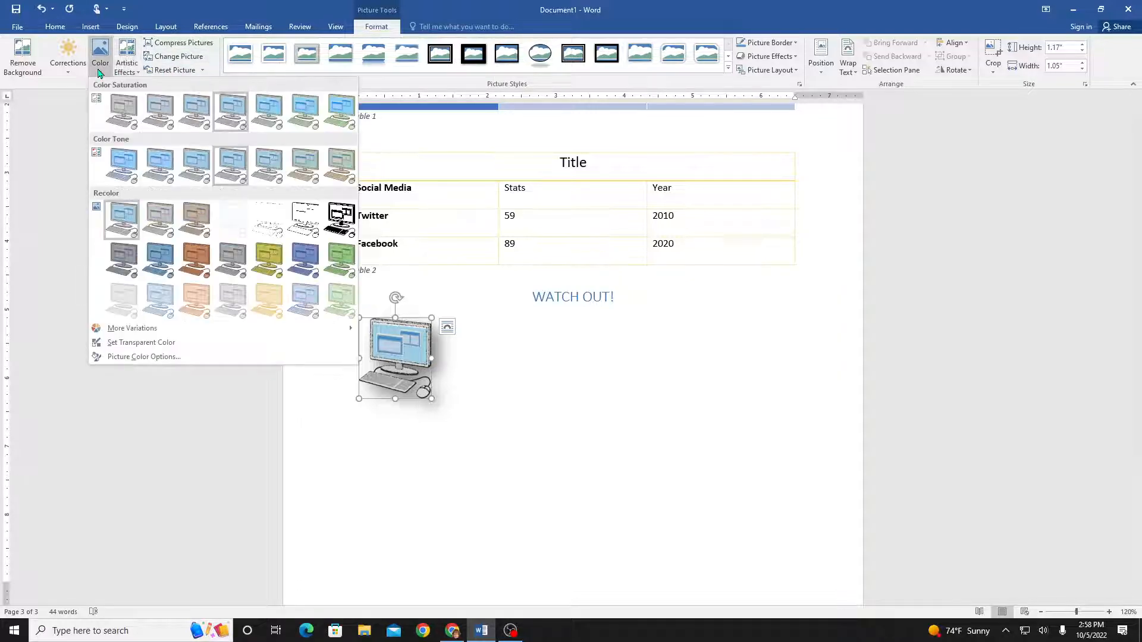
pyautogui.click(68, 75)
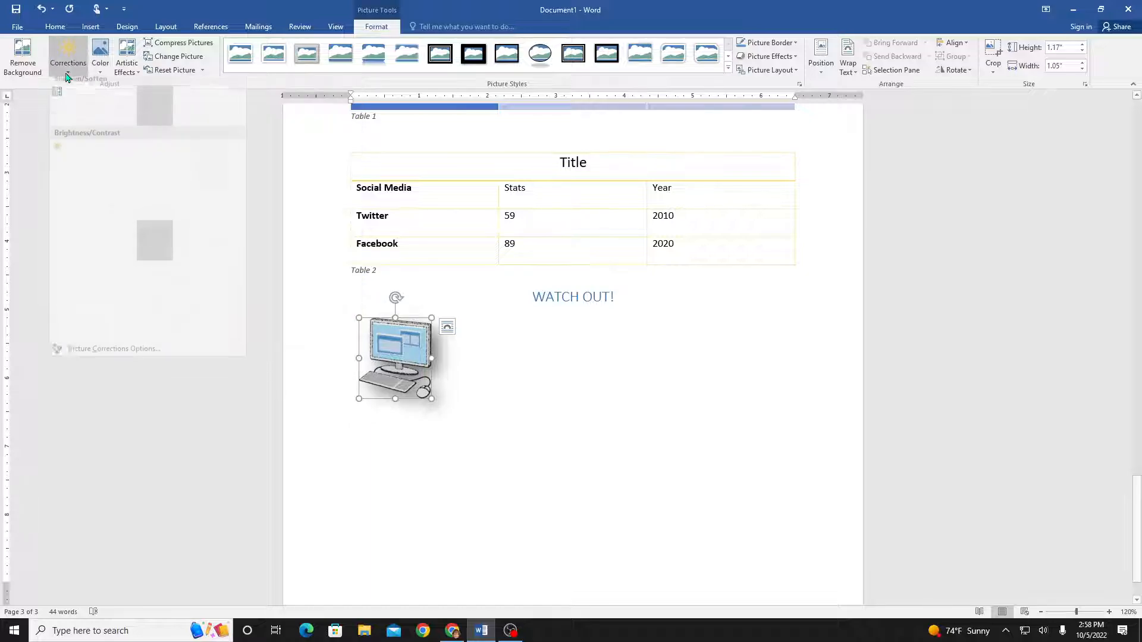
pyautogui.click(197, 402)
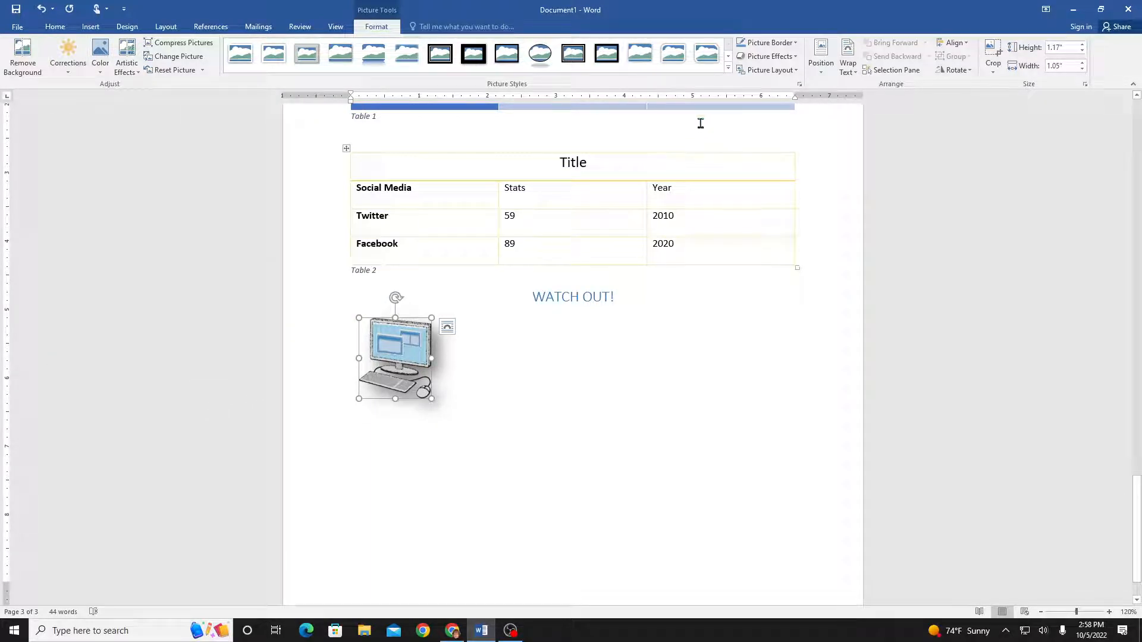
# Set the computer picture's shadow to the outer Offset Right preset through the shadow options, and close the formatting pane
pyautogui.click(794, 58)
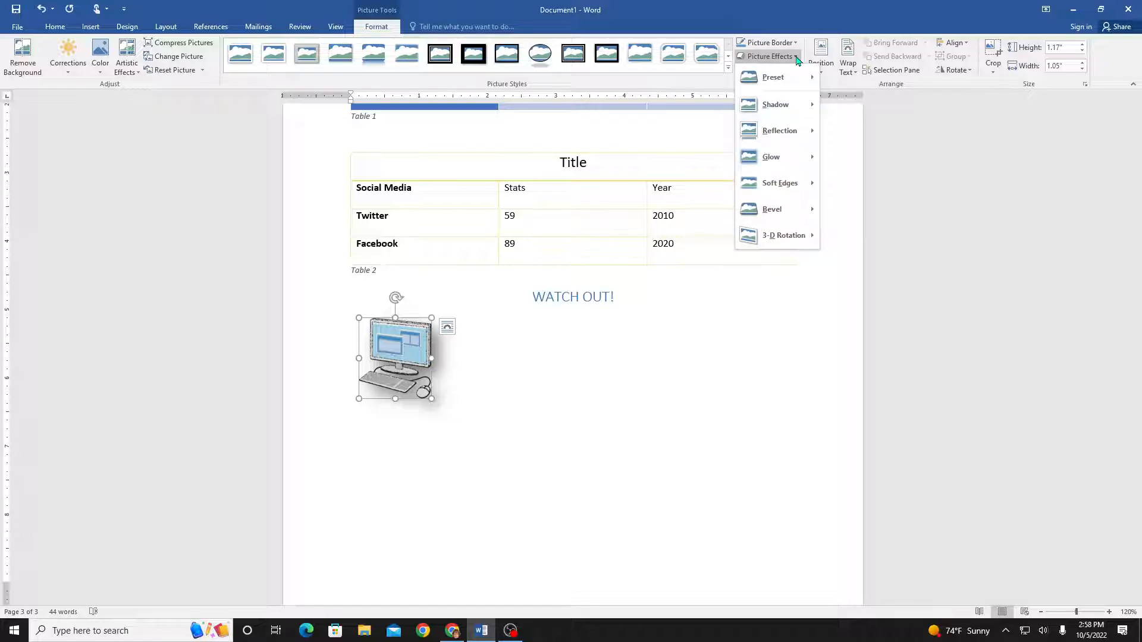
pyautogui.moveTo(794, 107)
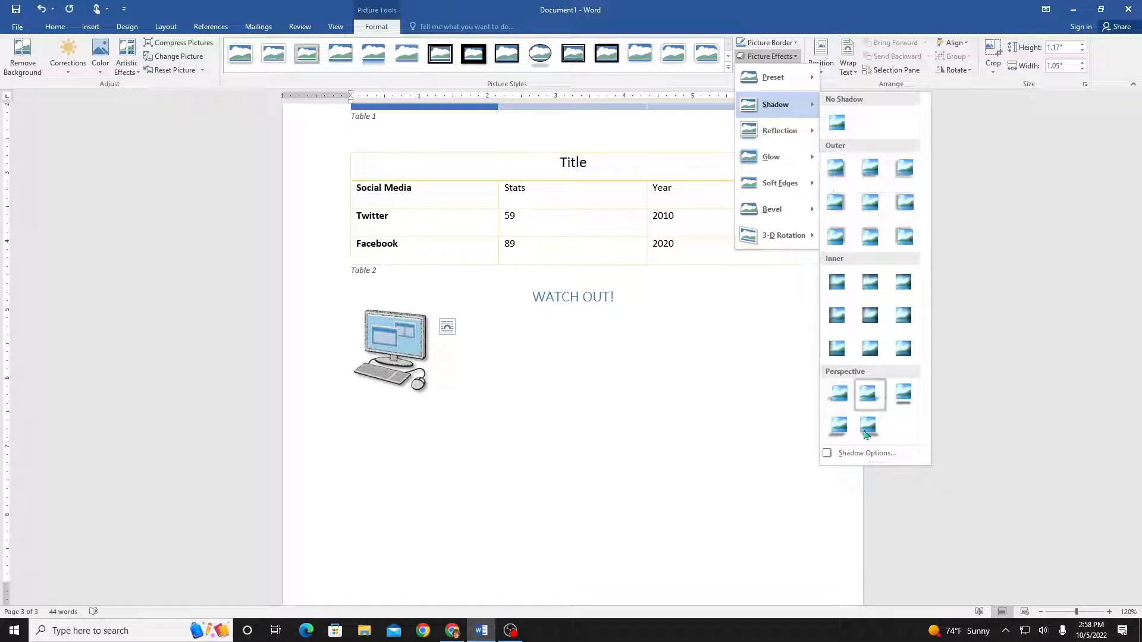
pyautogui.click(832, 457)
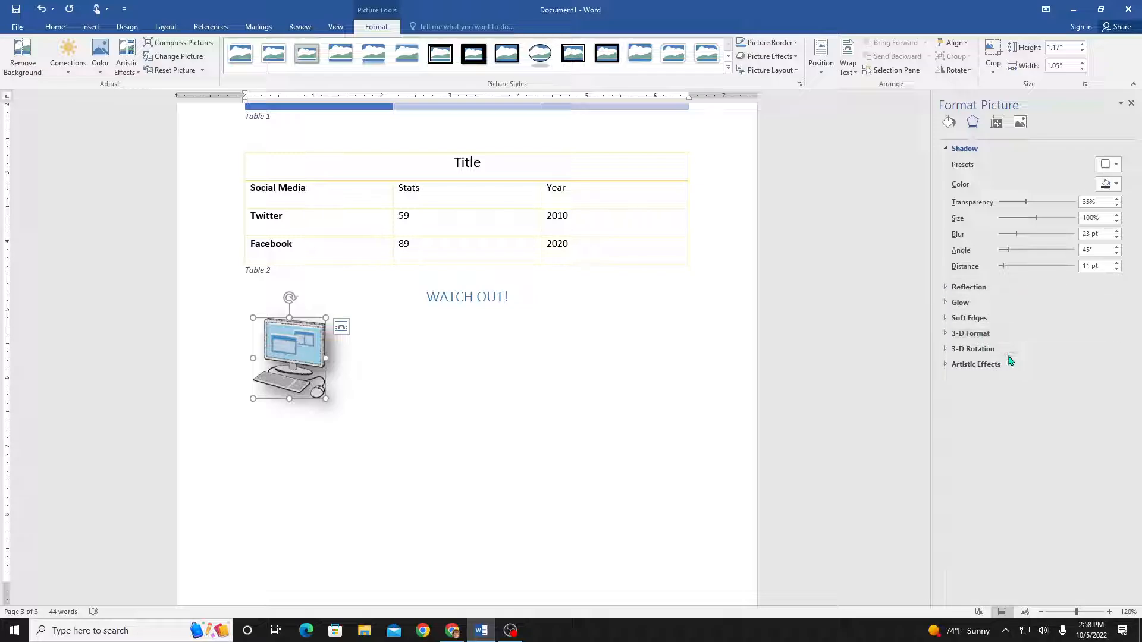
pyautogui.click(1116, 167)
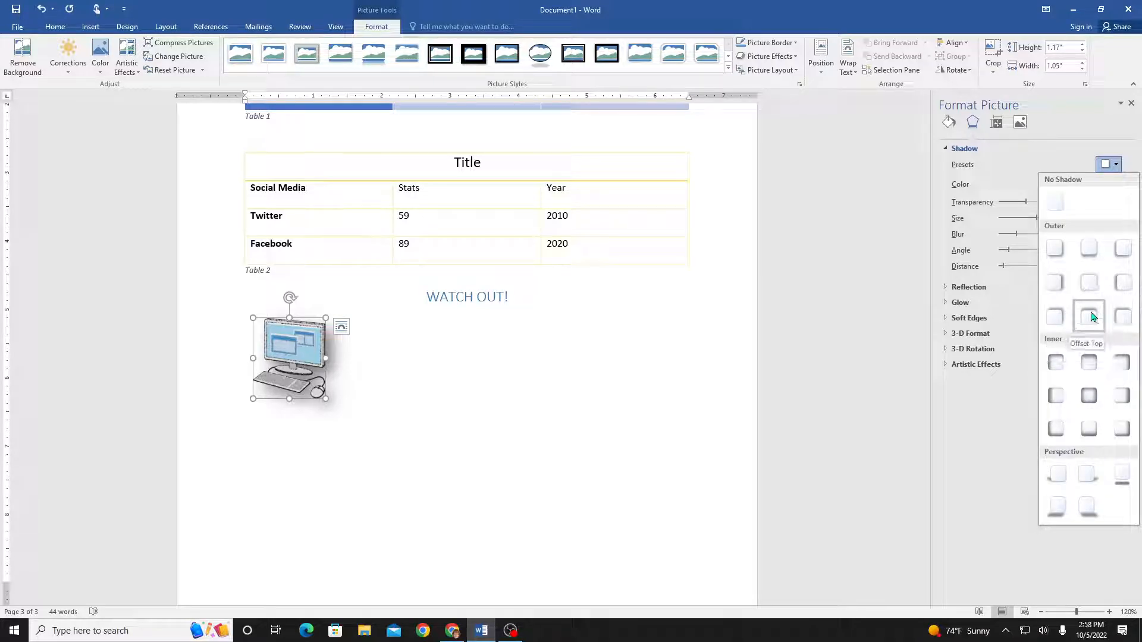
pyautogui.click(1059, 286)
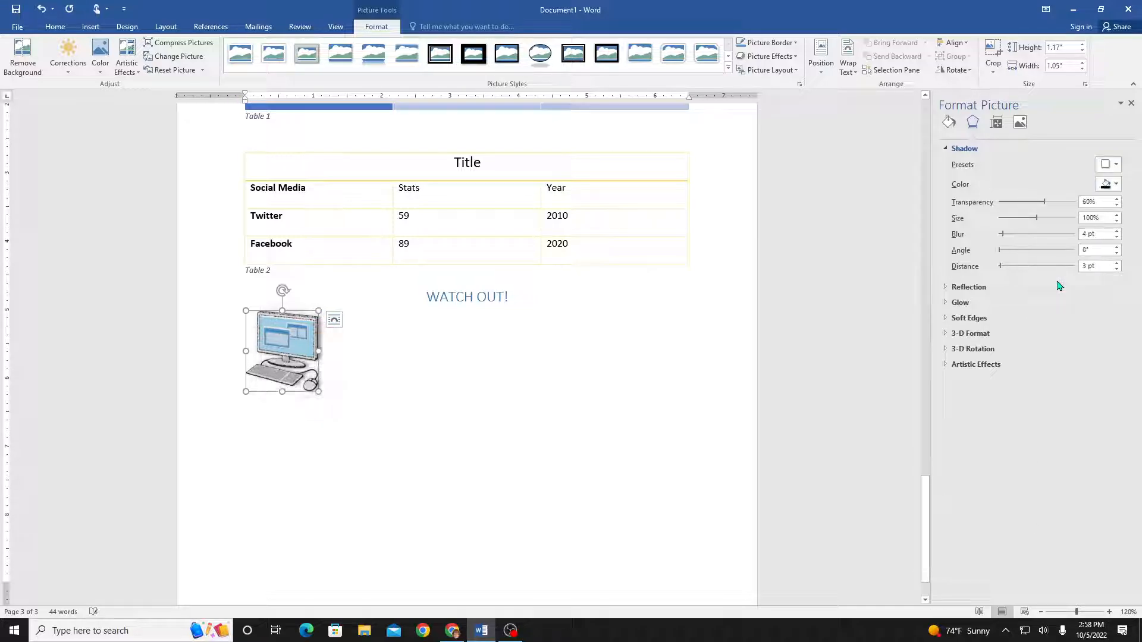
pyautogui.click(1132, 104)
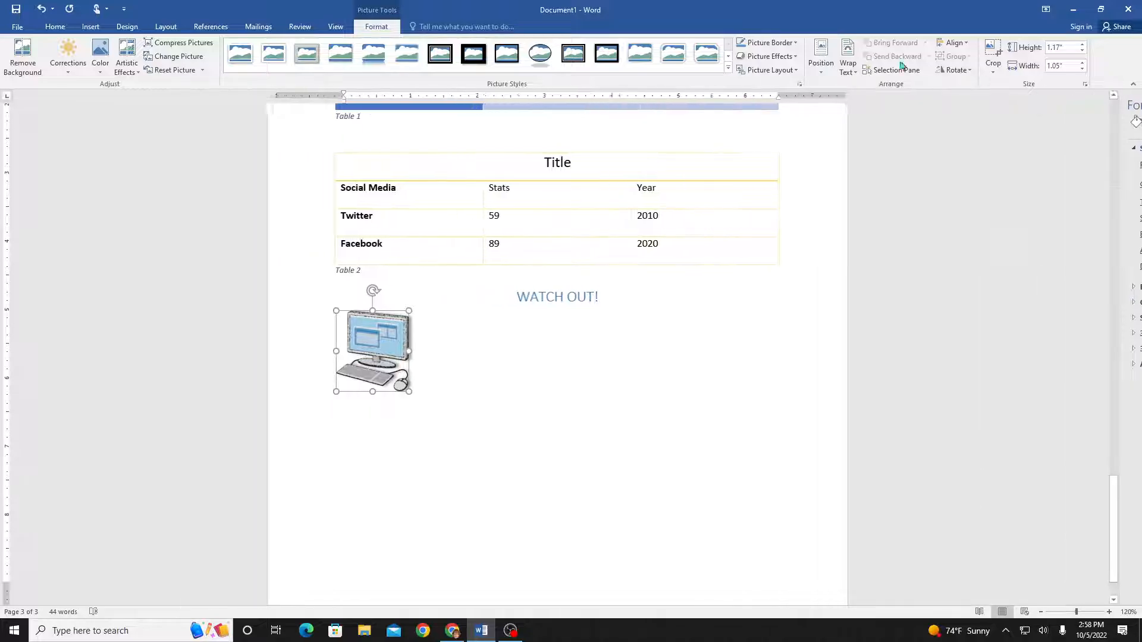
pyautogui.click(796, 57)
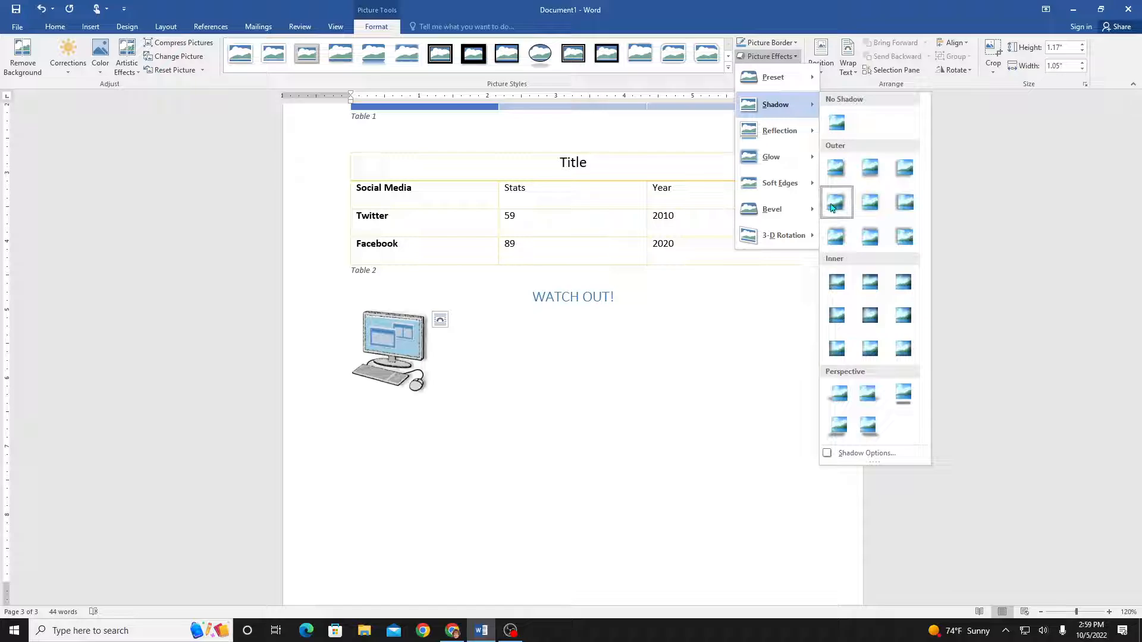
pyautogui.click(724, 333)
pyautogui.click(526, 390)
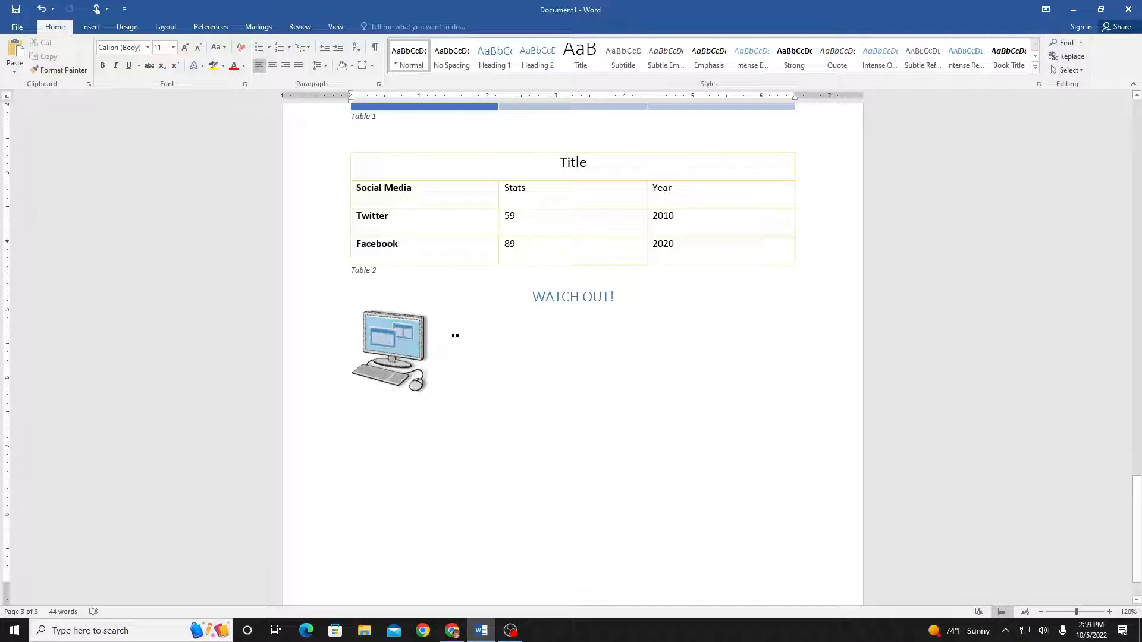
# Enlarge the computer picture to about 2.09" high by 1.88" wide and set its text wrapping to Tight
pyautogui.click(401, 347)
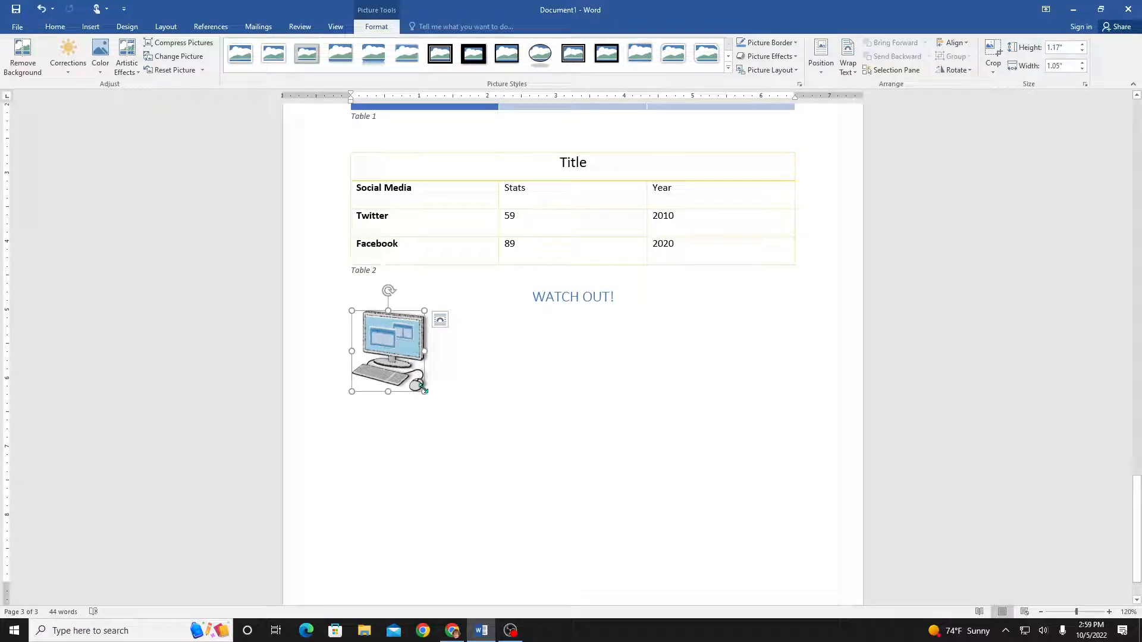
pyautogui.moveTo(422, 391); pyautogui.dragTo(480, 455)
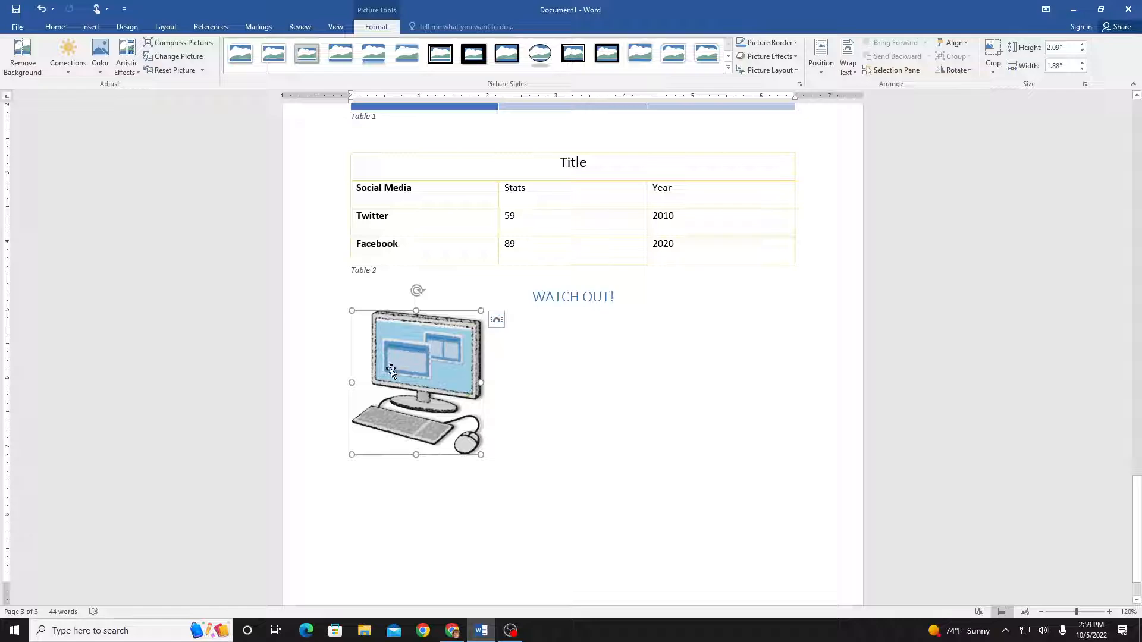
pyautogui.click(498, 324)
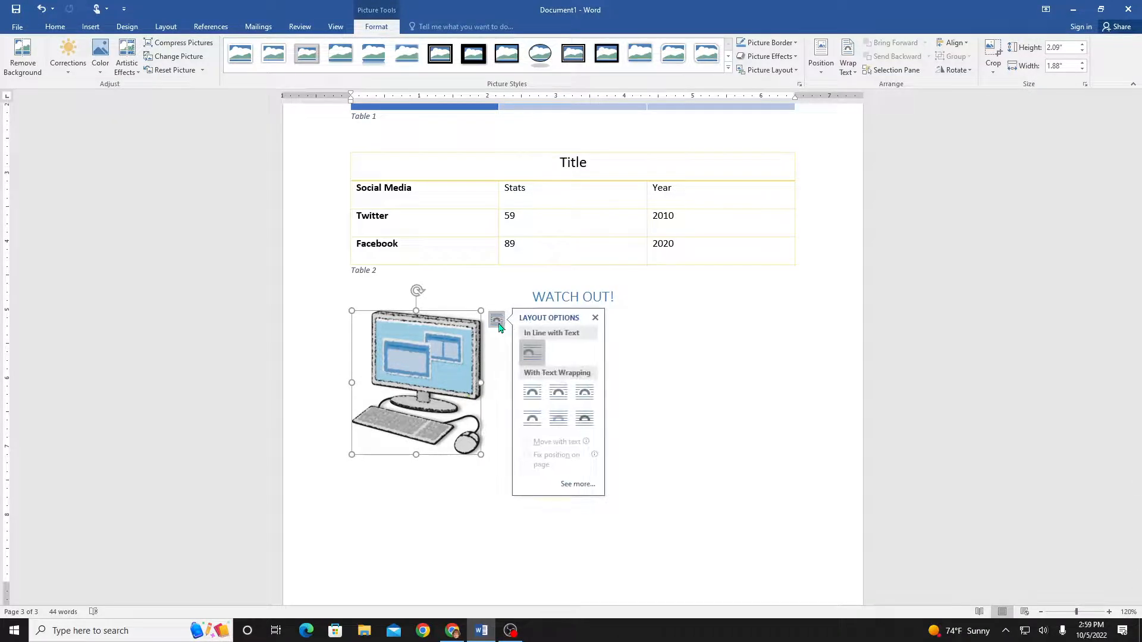
pyautogui.click(563, 400)
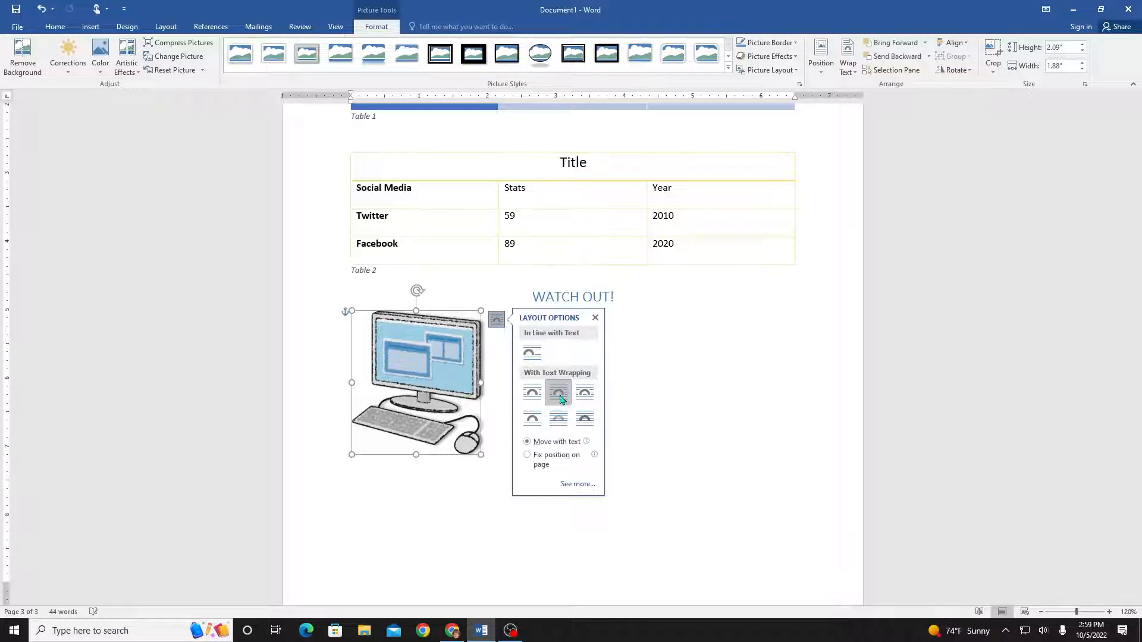
pyautogui.click(596, 319)
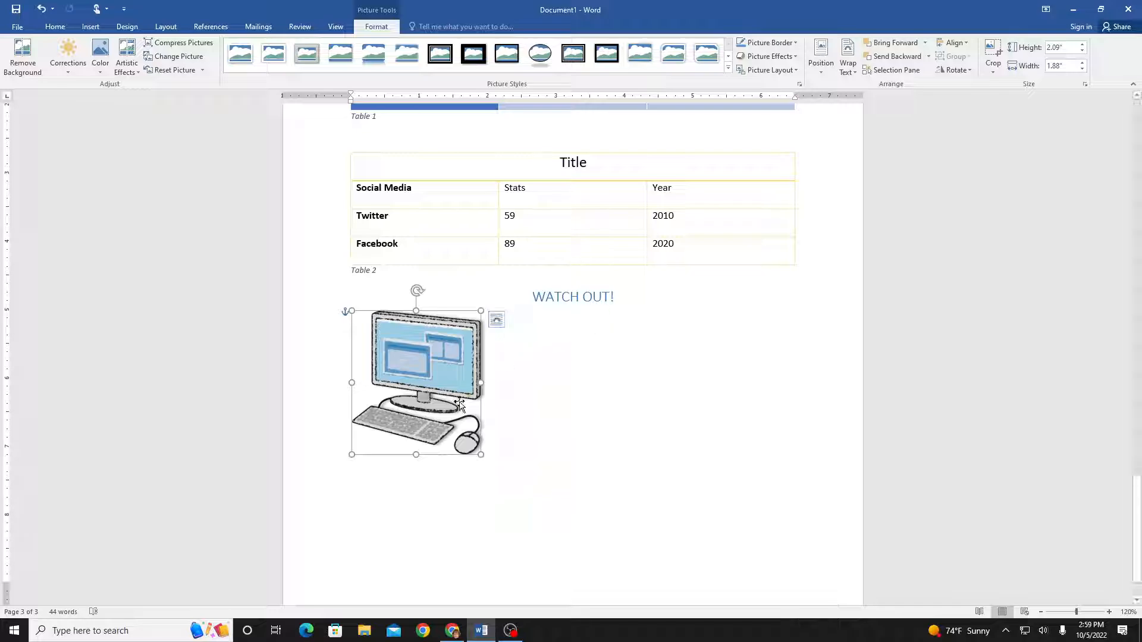
# Write "Watch out for predators, Keep your children safe on the Internet" beside the computer picture, with the misspelled word corrected to "predators"
pyautogui.click(345, 450)
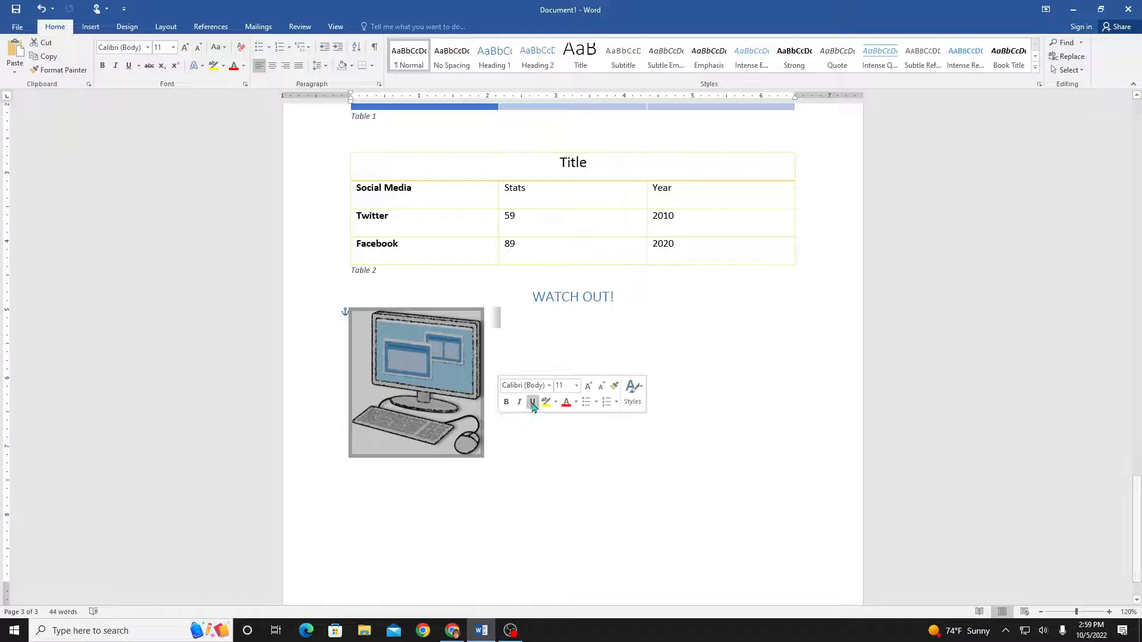
pyautogui.click(539, 337)
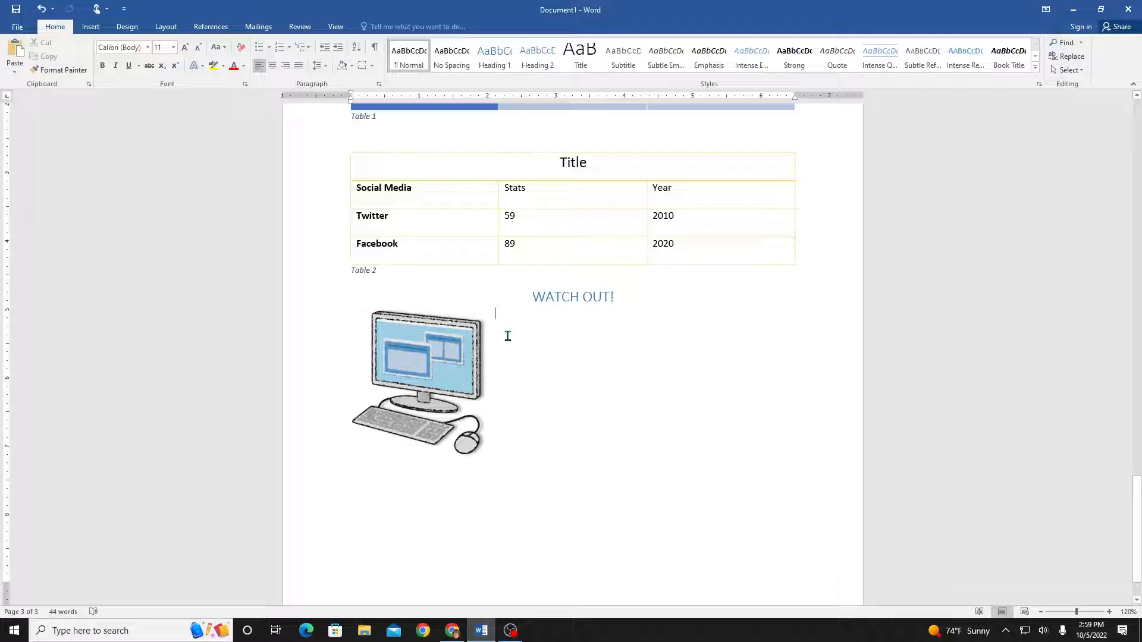
pyautogui.write('Watch ou')
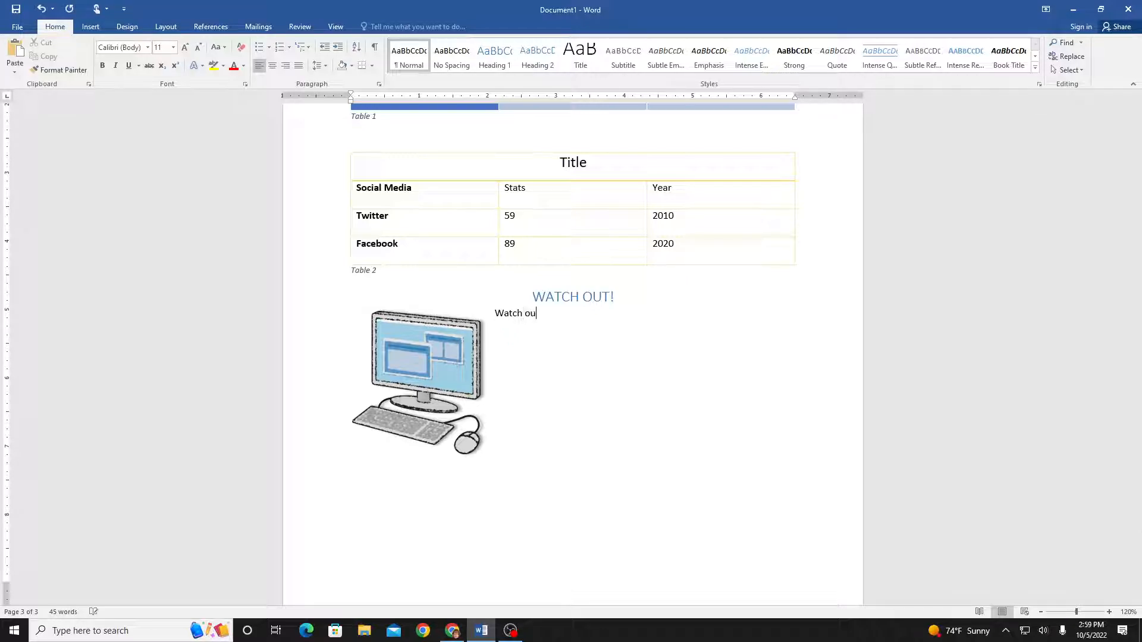
pyautogui.write('t for preditors')
pyautogui.rightClick(578, 315)
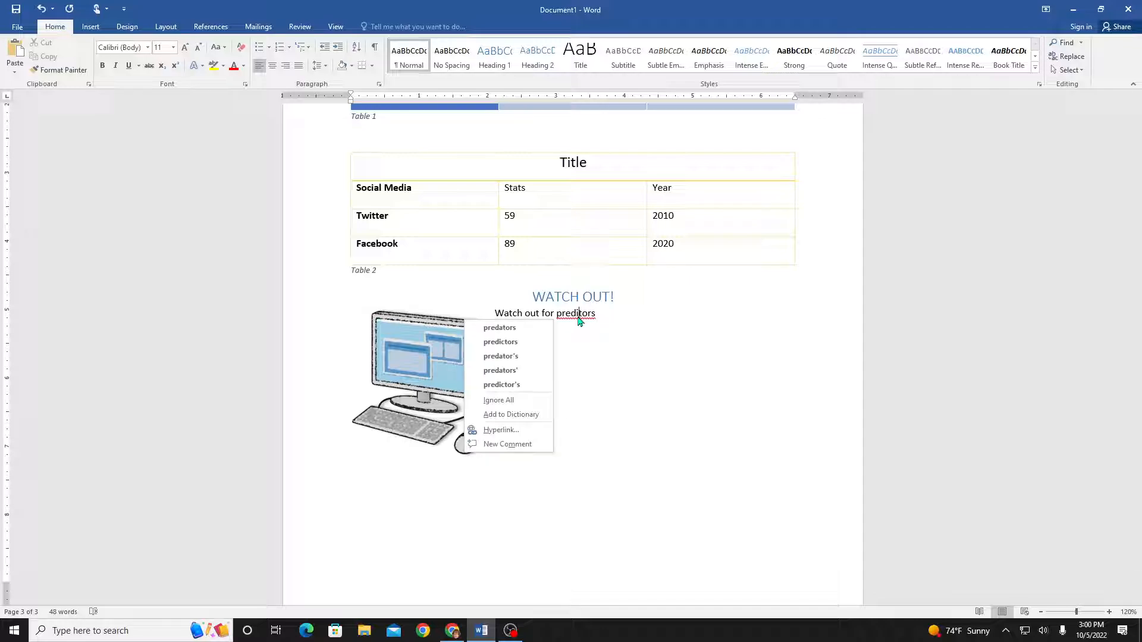
pyautogui.click(551, 326)
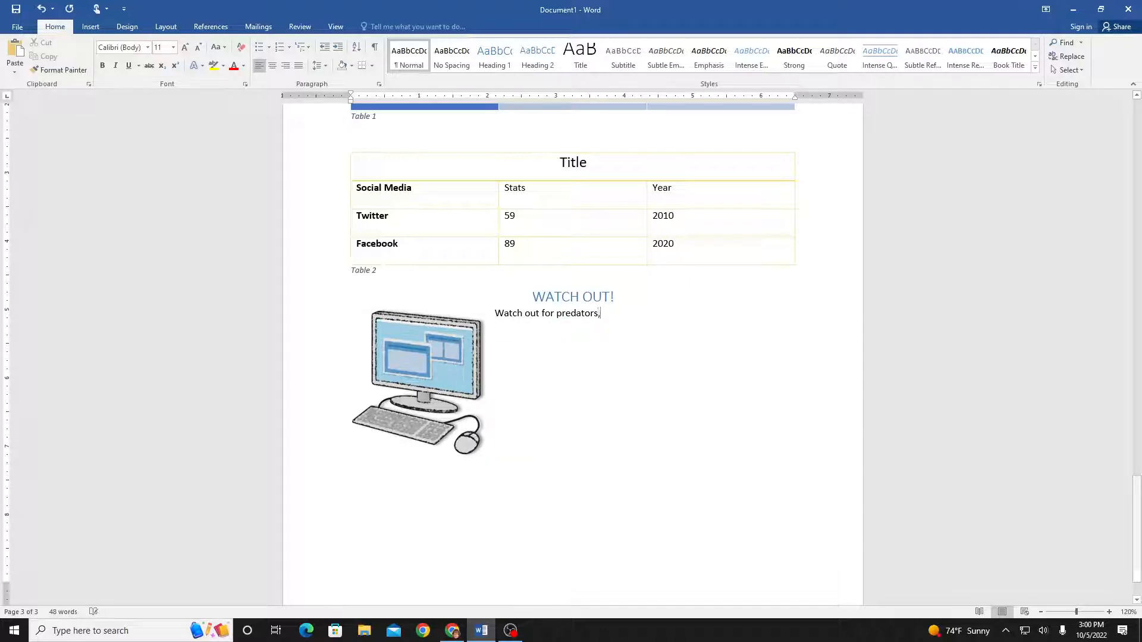
pyautogui.write(', Keep ')
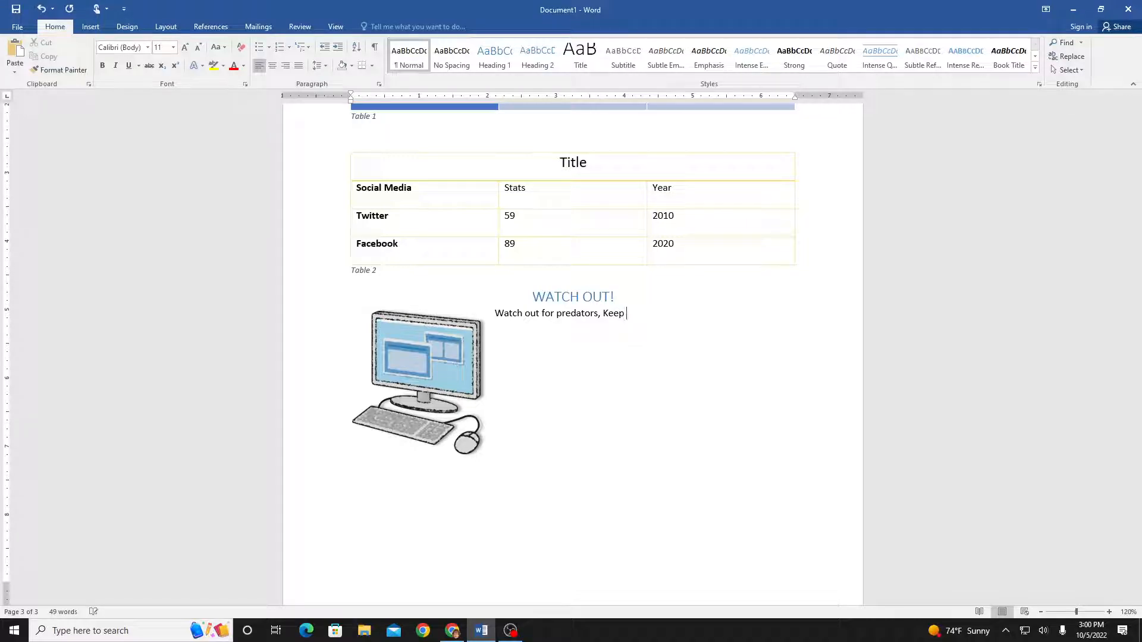
pyautogui.write('your children safe on the Internet')
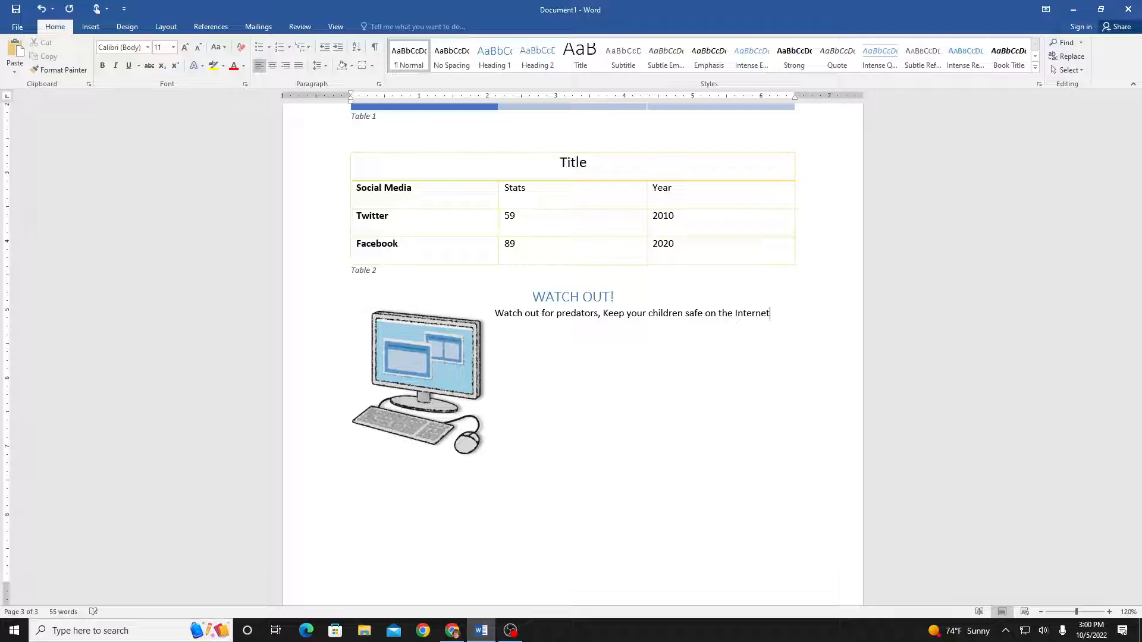
# Continue the text beside the picture with ". Do not give out personal info."
pyautogui.write('. d')
pyautogui.write('o not give o')
pyautogui.write('ut y')
pyautogui.press('BackSpace')
pyautogui.press('BackSpace')
pyautogui.write('personal info.')
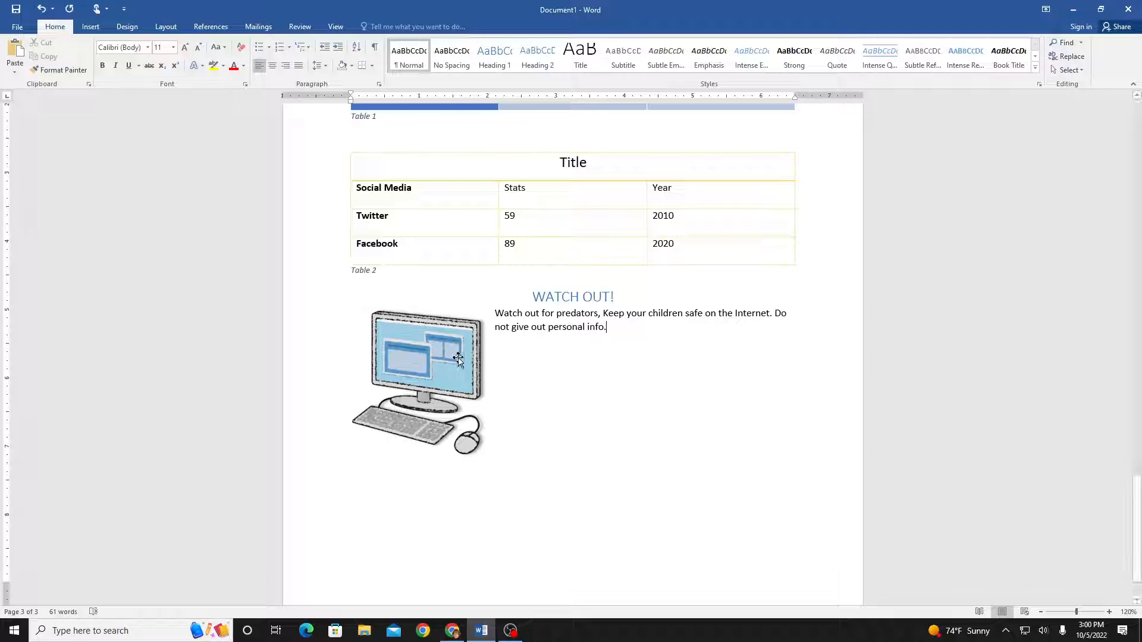
# Move the computer picture into the middle of the paragraph and insert a blank line between the WATCH OUT! heading and the text
pyautogui.moveTo(444, 369); pyautogui.dragTo(632, 376)
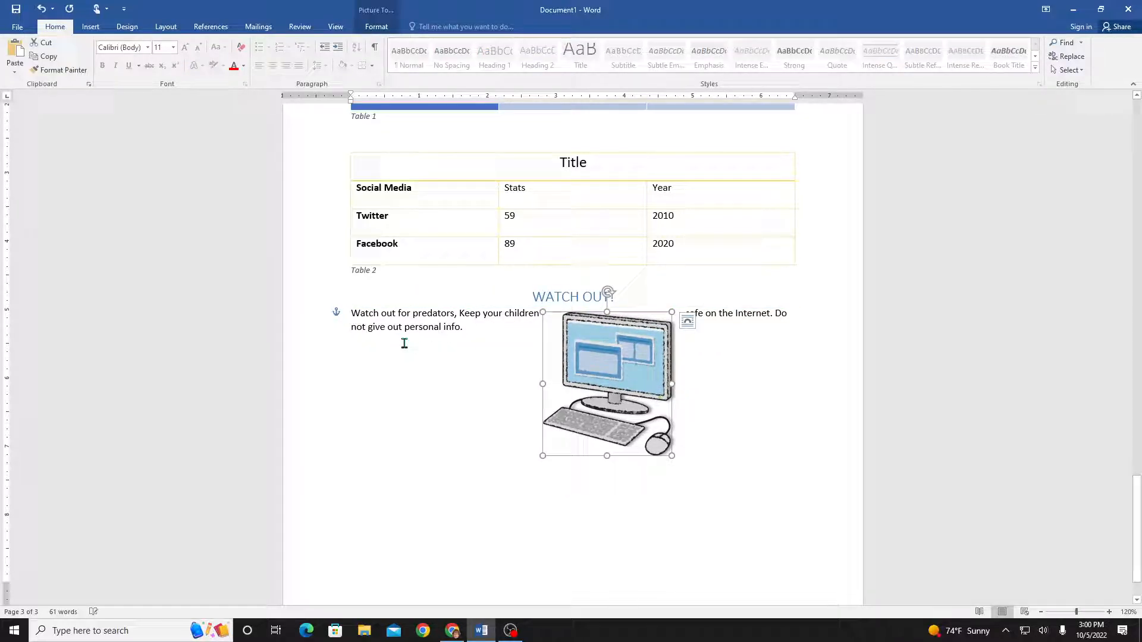
pyautogui.click(352, 313)
pyautogui.press('Return')
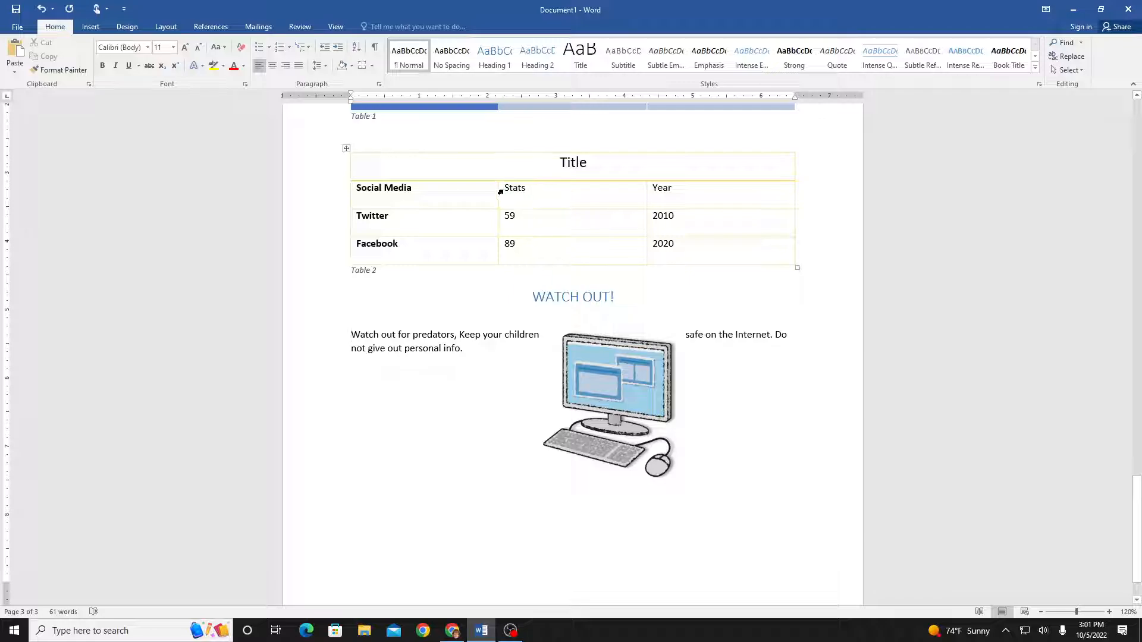
# Centre the Stats and Year column cells of Table 2 both horizontally and vertically
pyautogui.moveTo(505, 189); pyautogui.dragTo(729, 280)
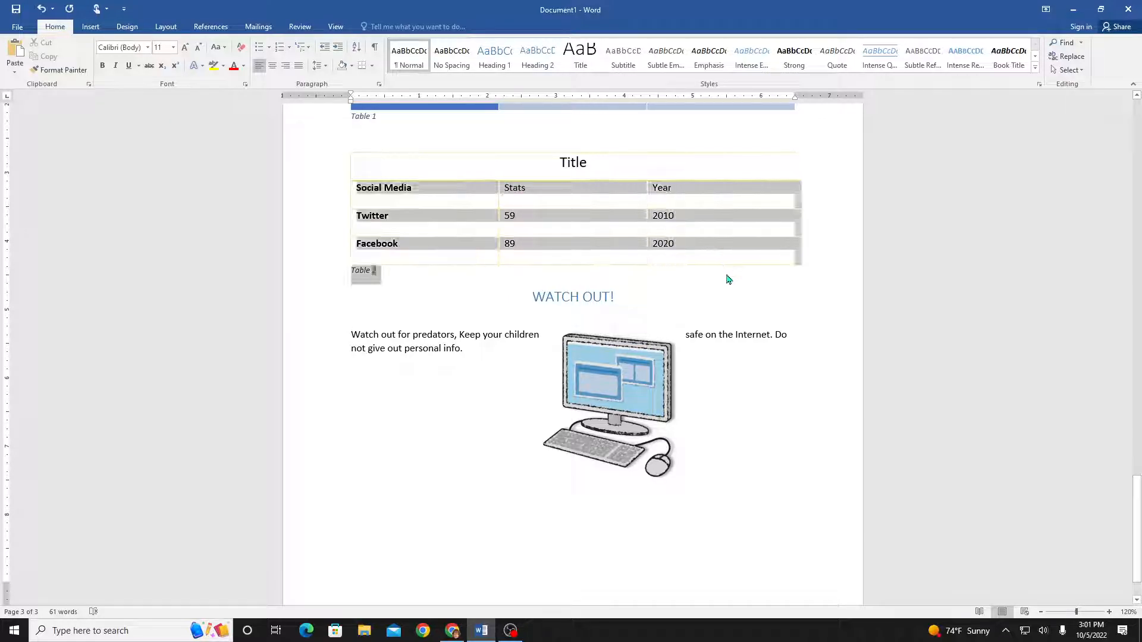
pyautogui.click(811, 311)
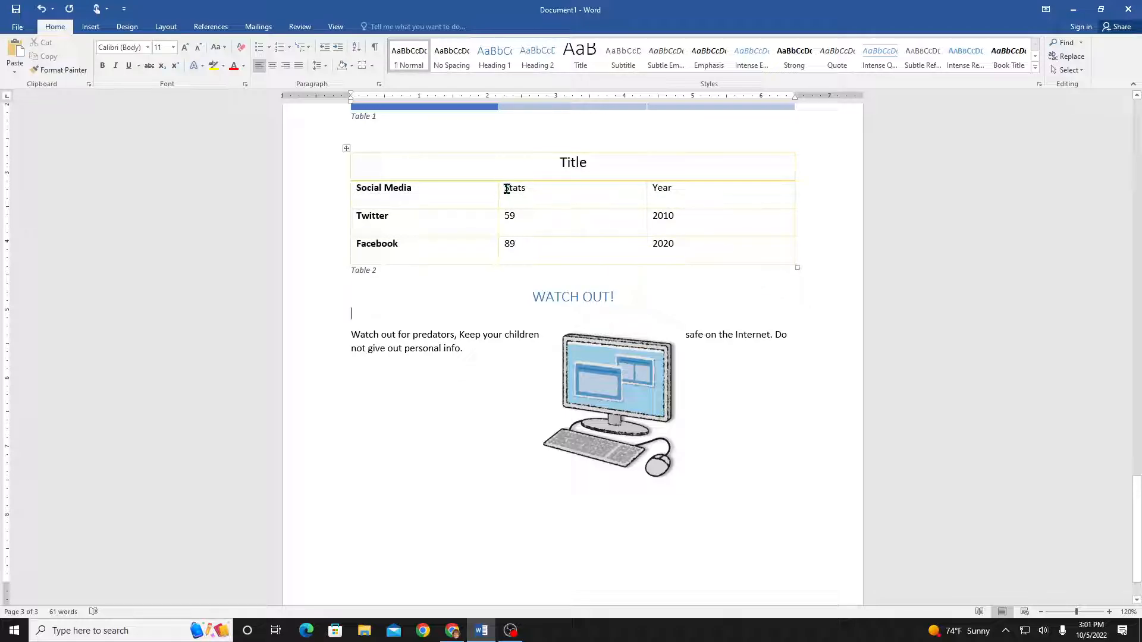
pyautogui.moveTo(506, 189); pyautogui.dragTo(693, 240)
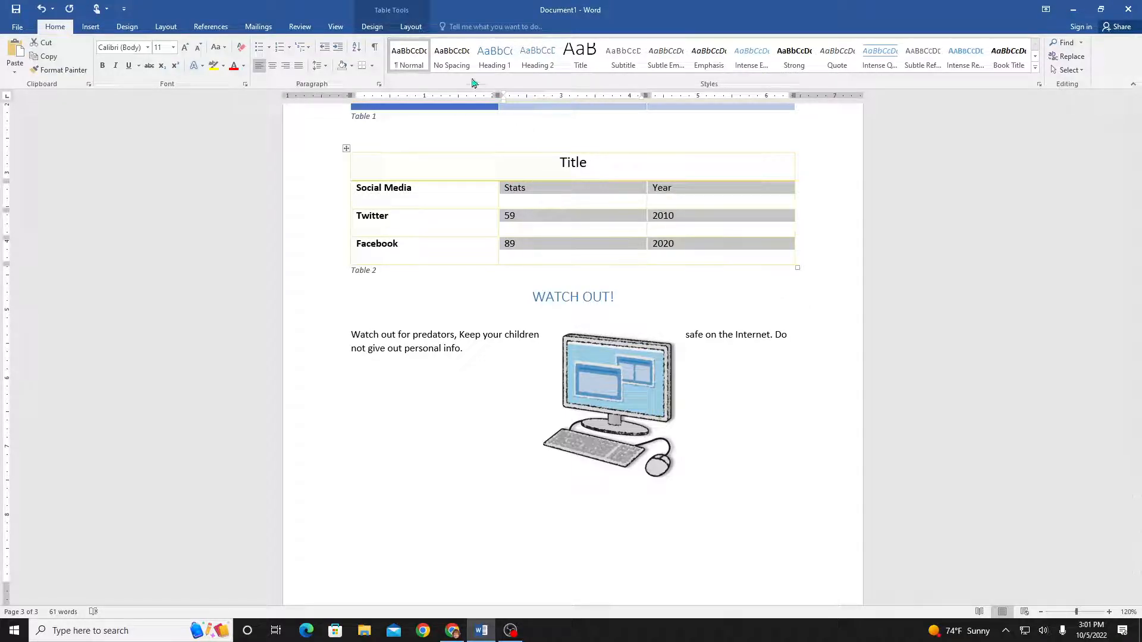
pyautogui.click(370, 27)
pyautogui.click(412, 27)
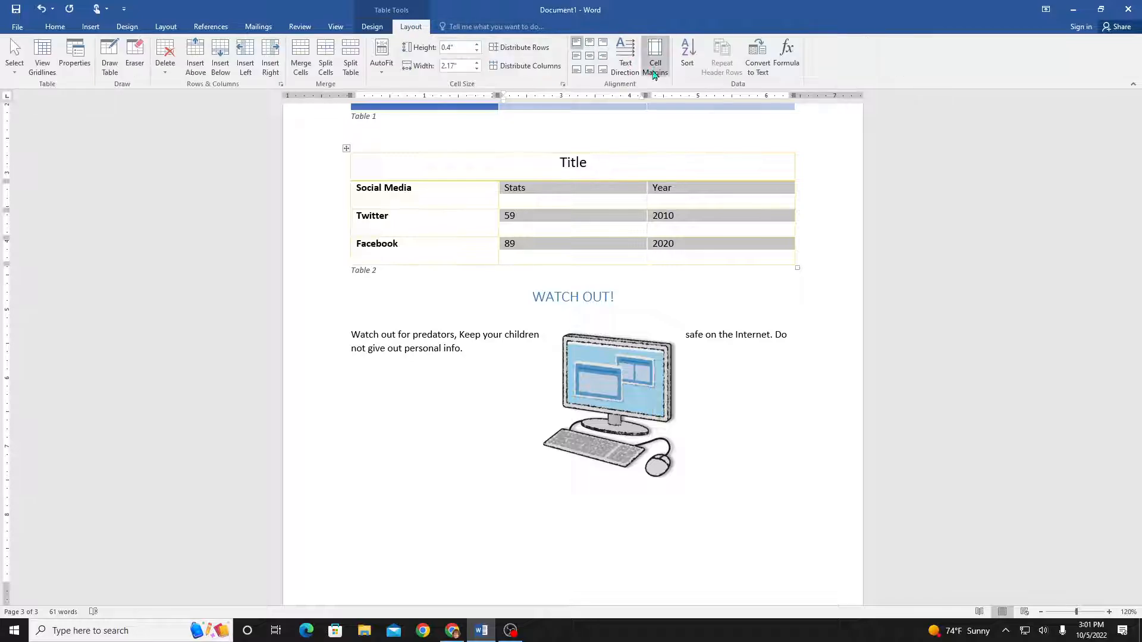
pyautogui.click(590, 55)
pyautogui.click(754, 300)
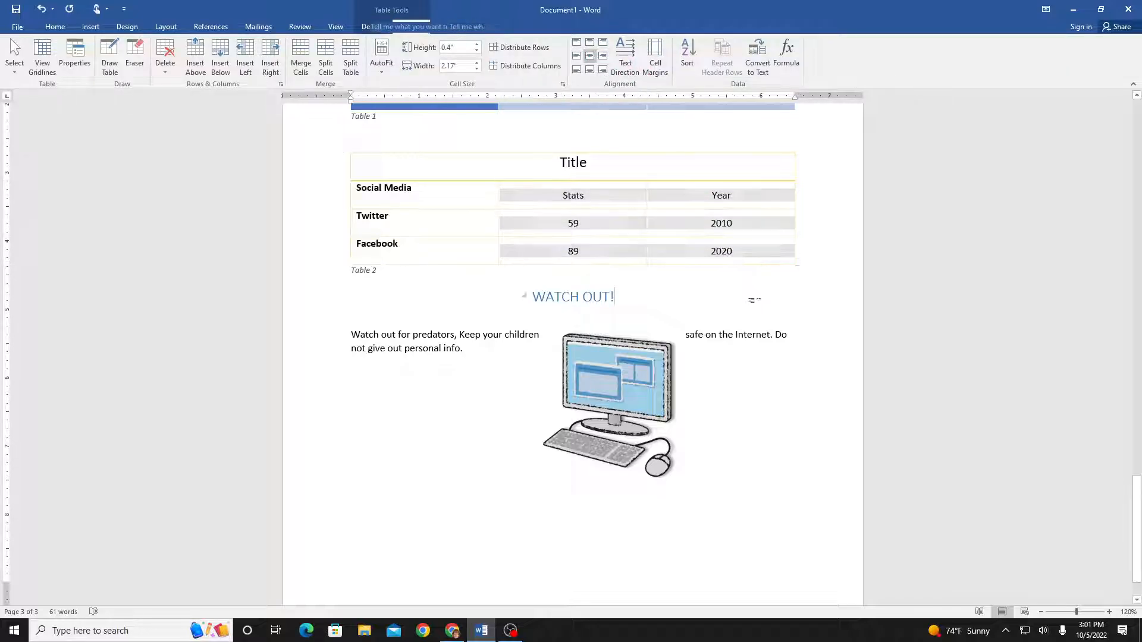
# Increase the font size of the Year 1 and Usage headings in Table 1 to 14
pyautogui.scroll(3, 817, 285)
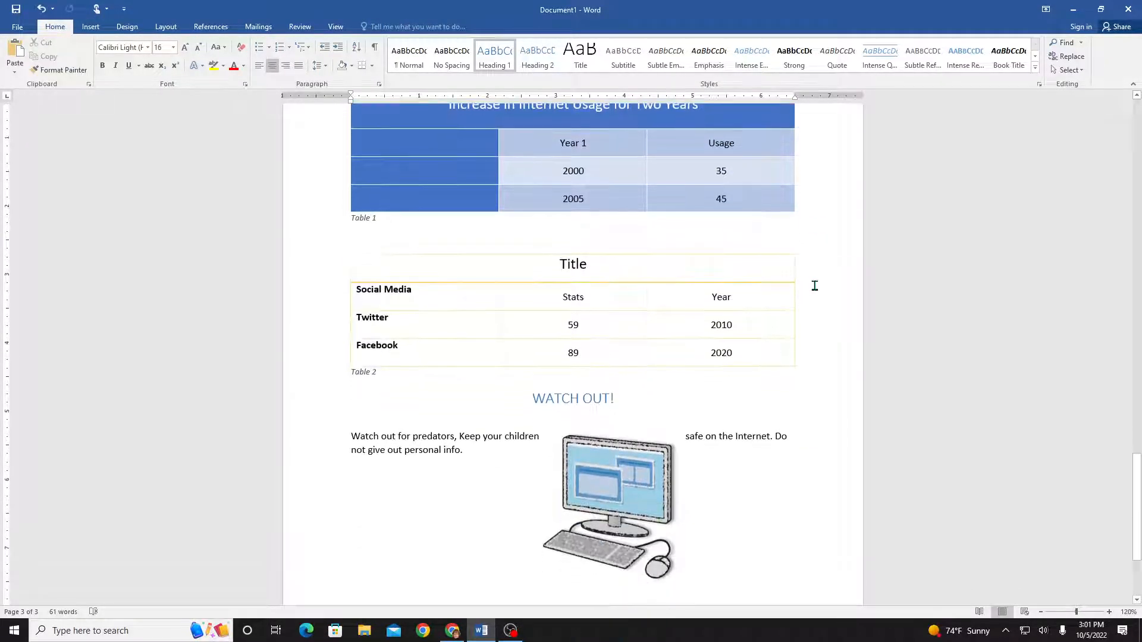
pyautogui.click(738, 144)
pyautogui.moveTo(675, 138); pyautogui.dragTo(568, 142)
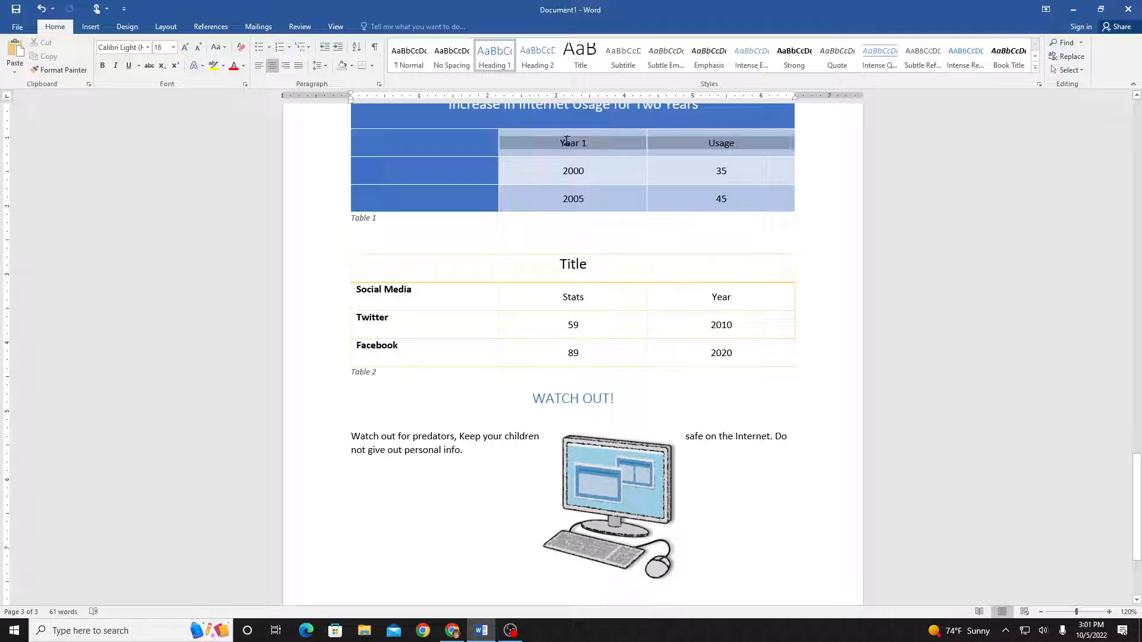
pyautogui.click(183, 47)
pyautogui.click(182, 47)
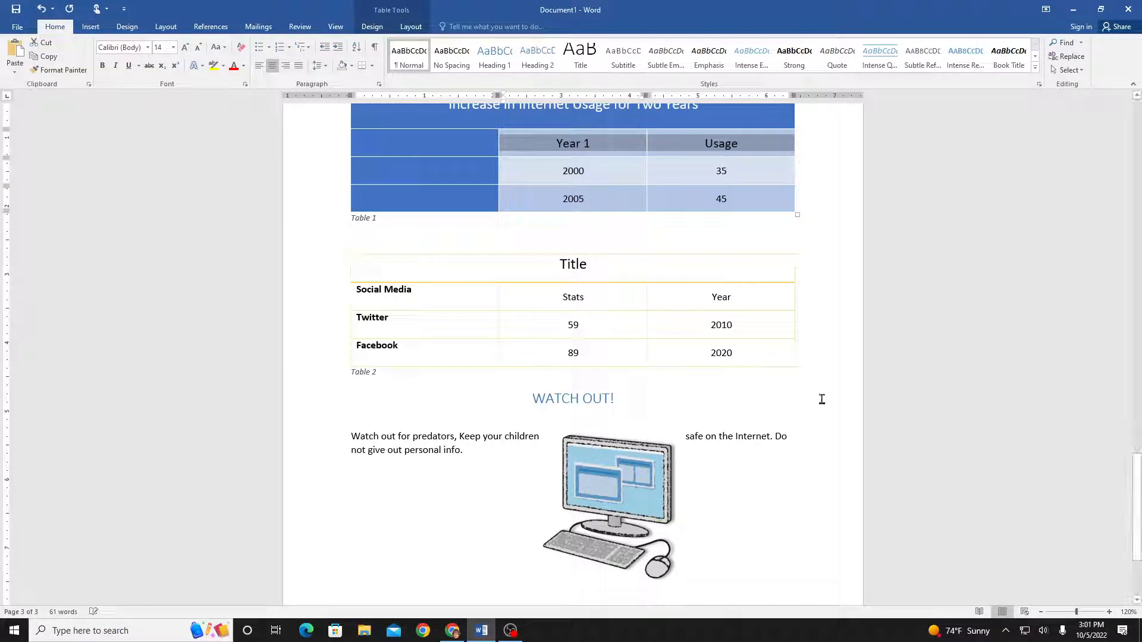
# Increase the font size of the Stats and Year headings in Table 2 to 14
pyautogui.moveTo(732, 292); pyautogui.dragTo(559, 288)
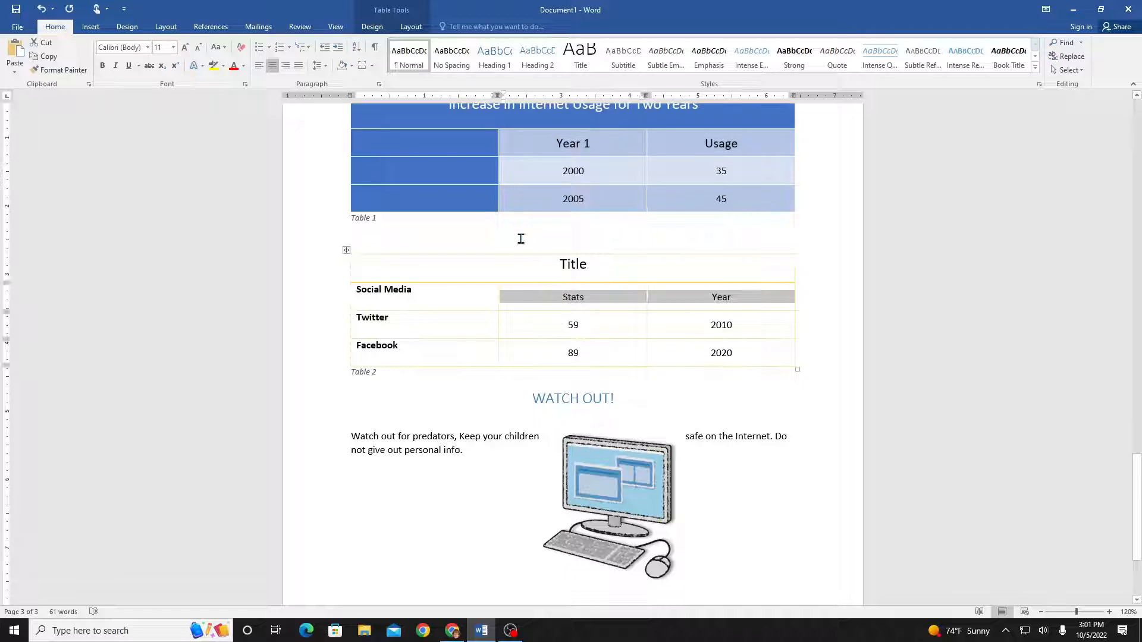
pyautogui.click(185, 48)
pyautogui.click(185, 48)
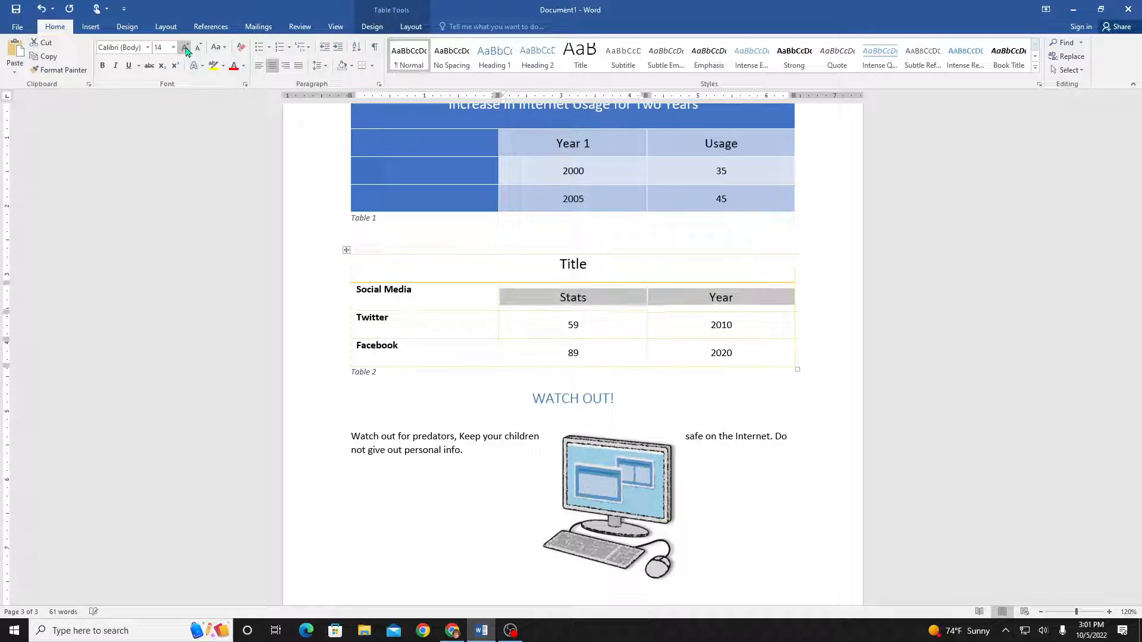
pyautogui.click(811, 357)
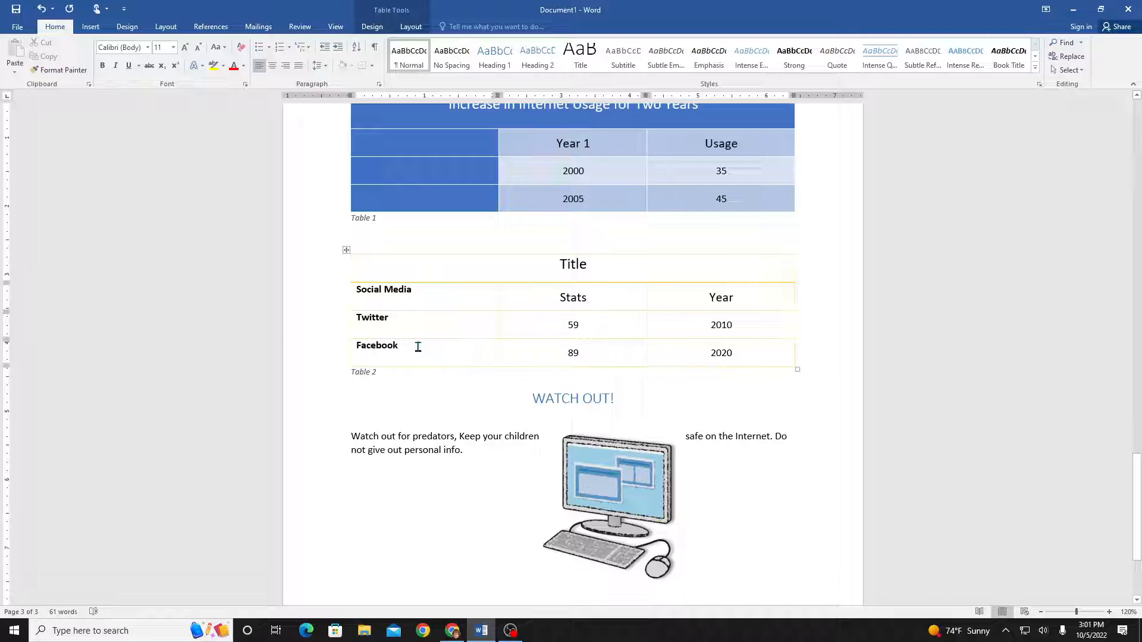
# Align the Social Media, Twitter and Facebook cells of Table 2 vertically centred and left
pyautogui.moveTo(403, 350); pyautogui.dragTo(341, 297)
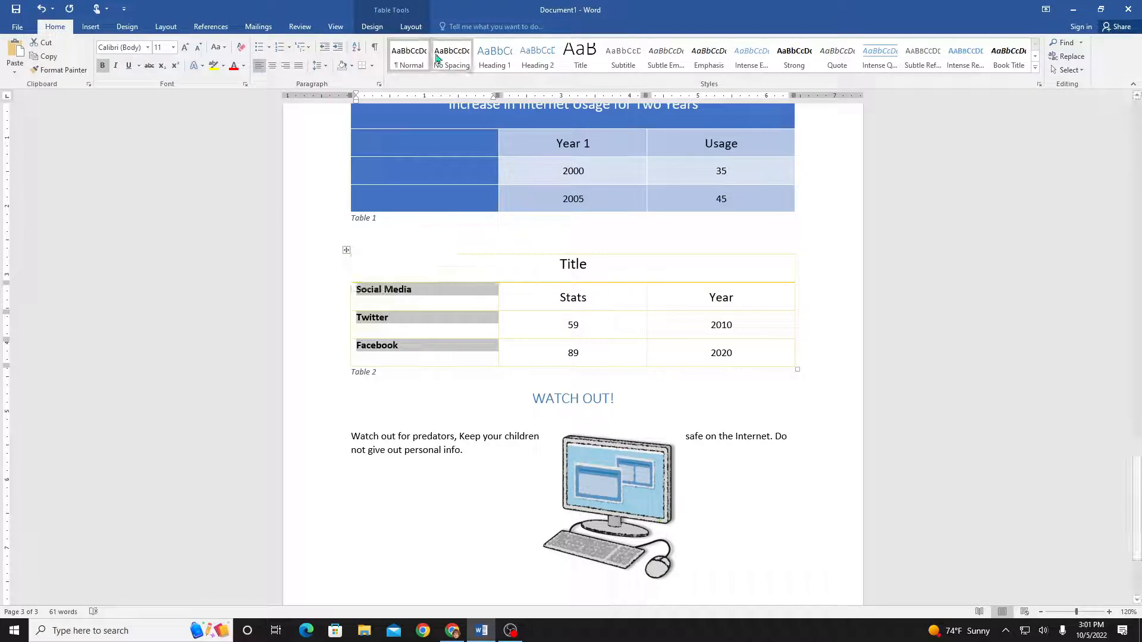
pyautogui.click(412, 28)
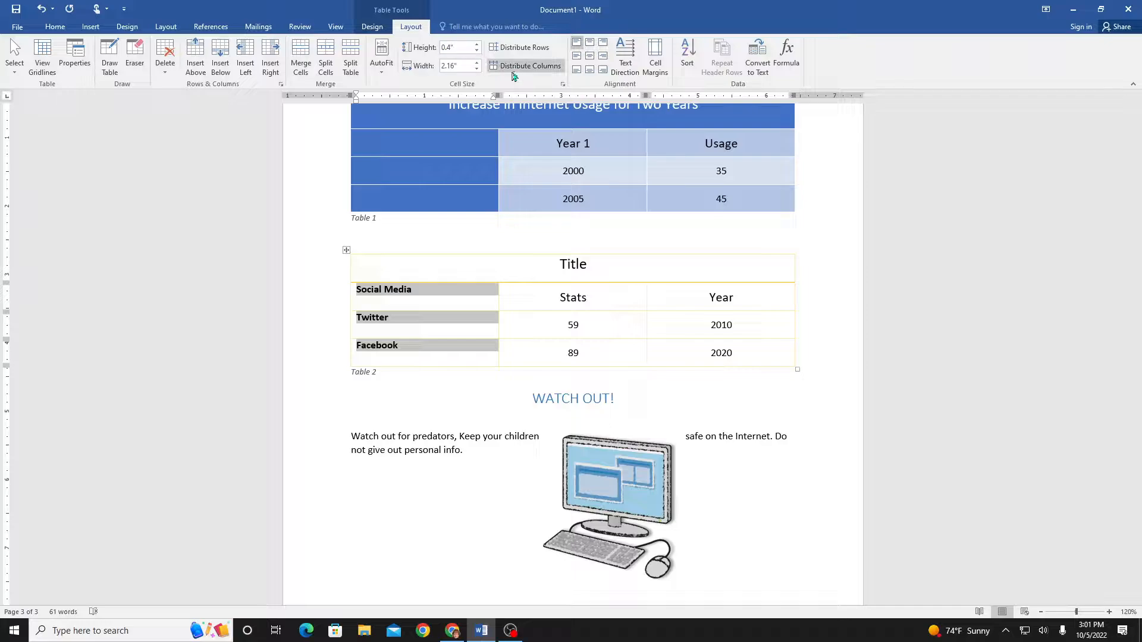
pyautogui.click(578, 57)
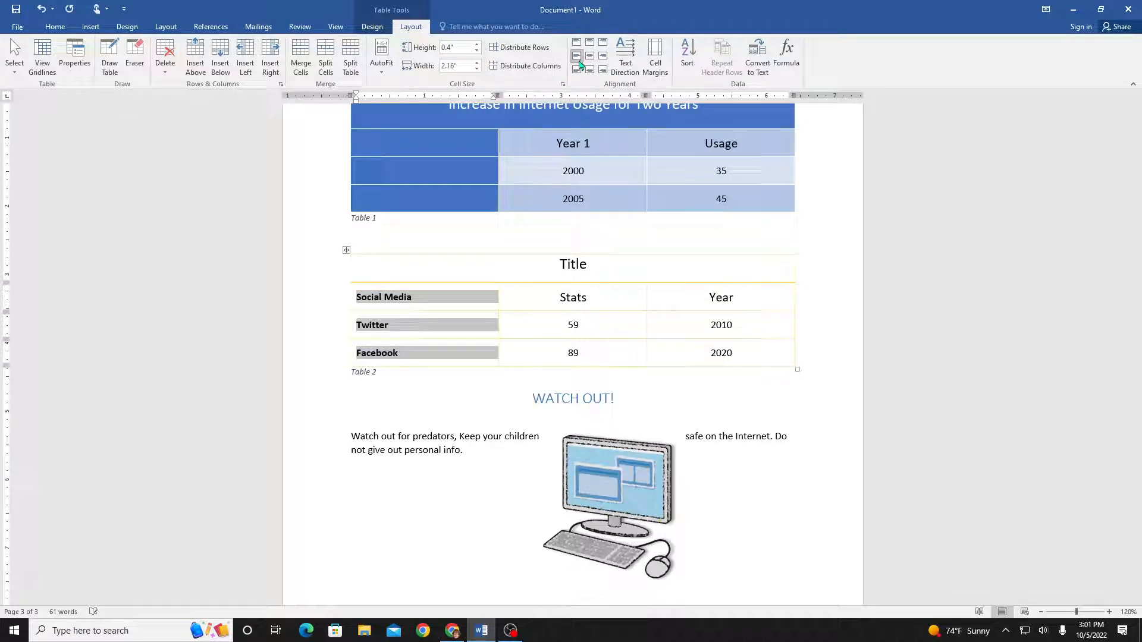
pyautogui.click(822, 427)
# Try two light gray theme colors as the page color of the document
pyautogui.scroll(3, 810, 429)
pyautogui.scroll(-4, 788, 425)
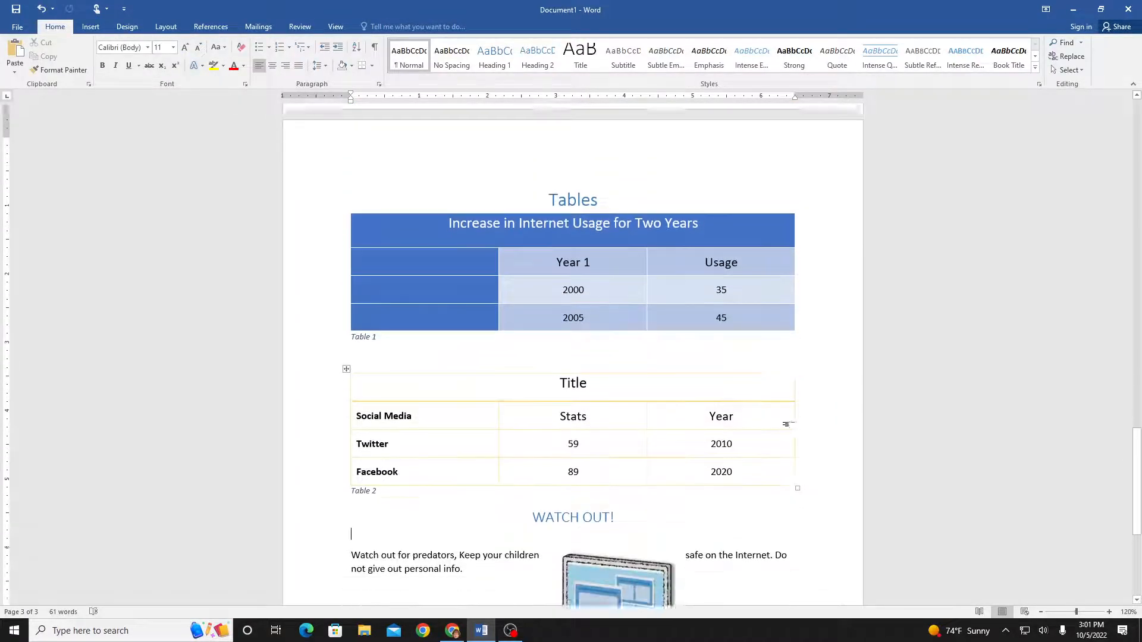
pyautogui.scroll(-1, 792, 428)
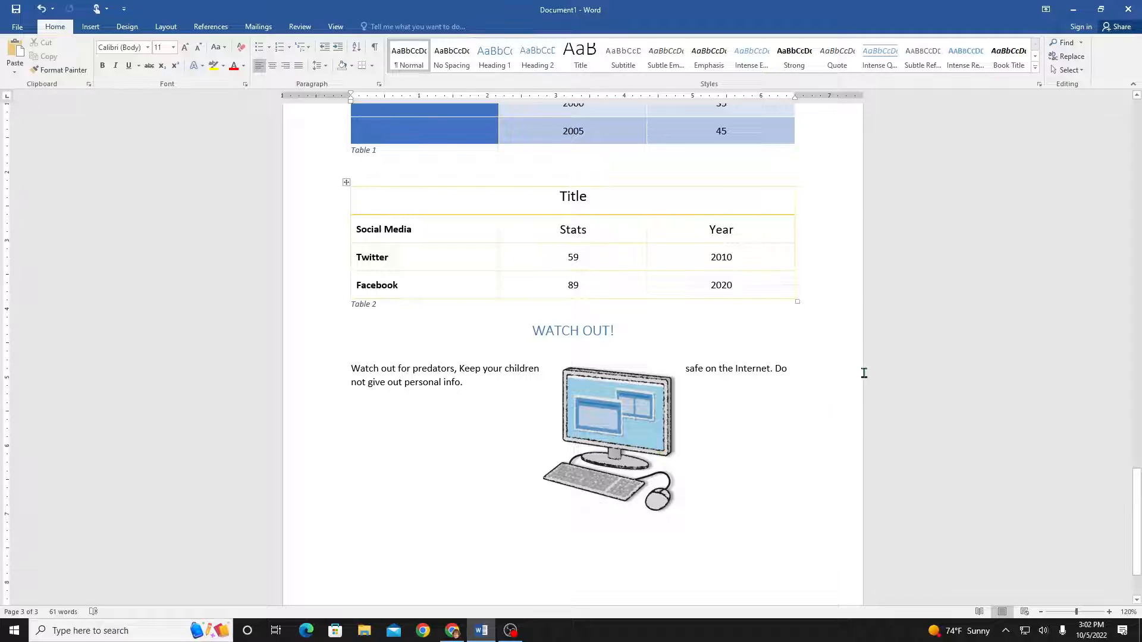
pyautogui.scroll(20, 862, 373)
pyautogui.scroll(15, 862, 373)
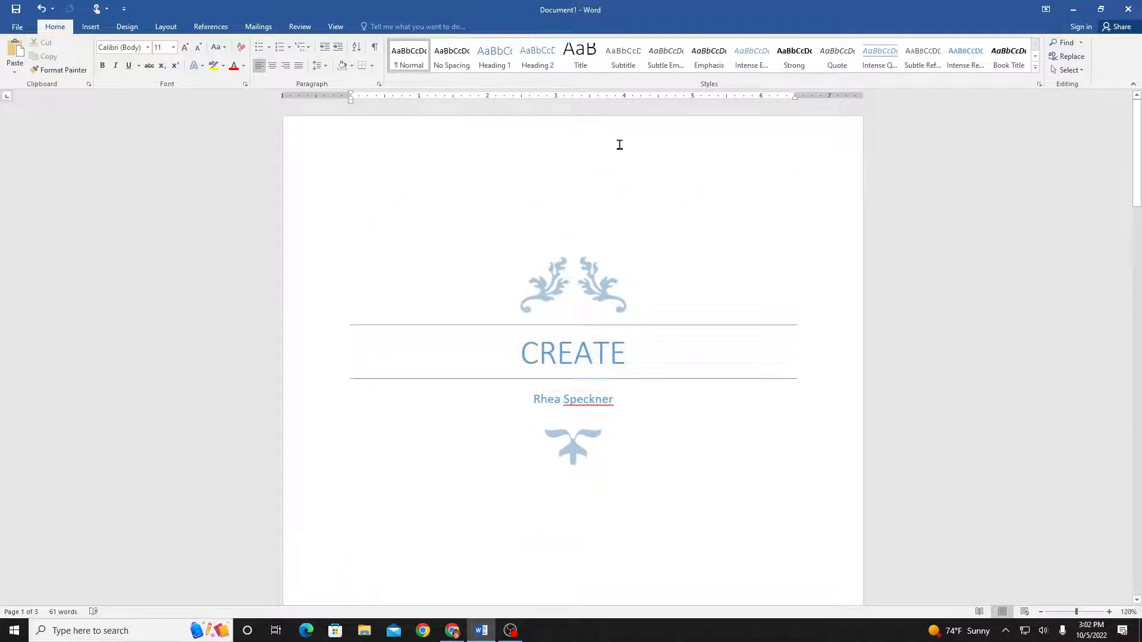
pyautogui.click(126, 28)
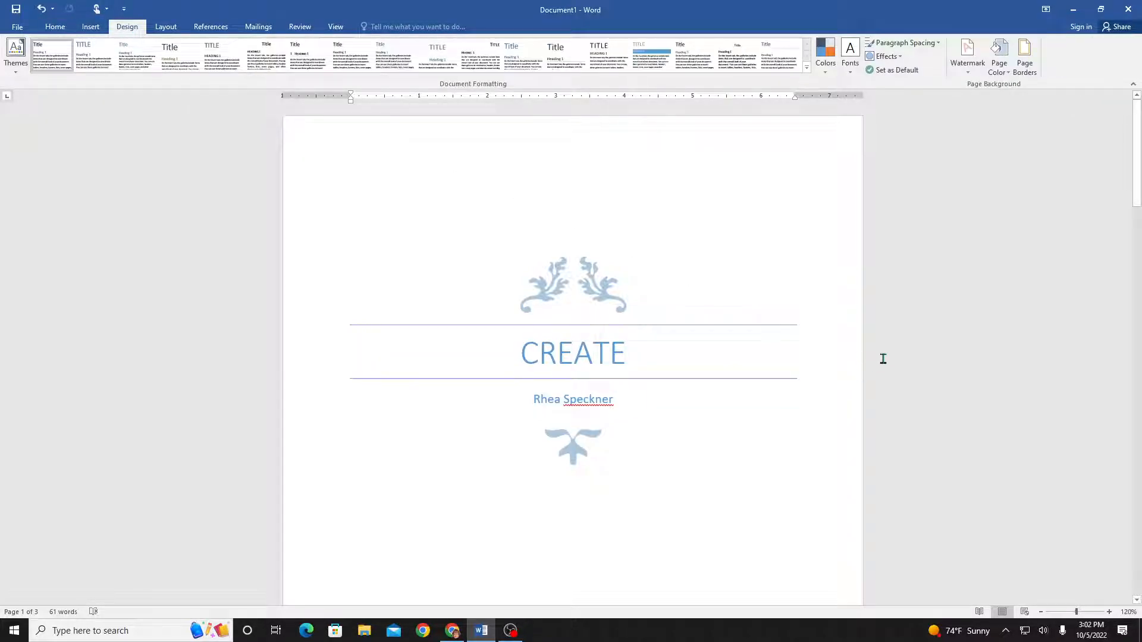
pyautogui.click(1005, 52)
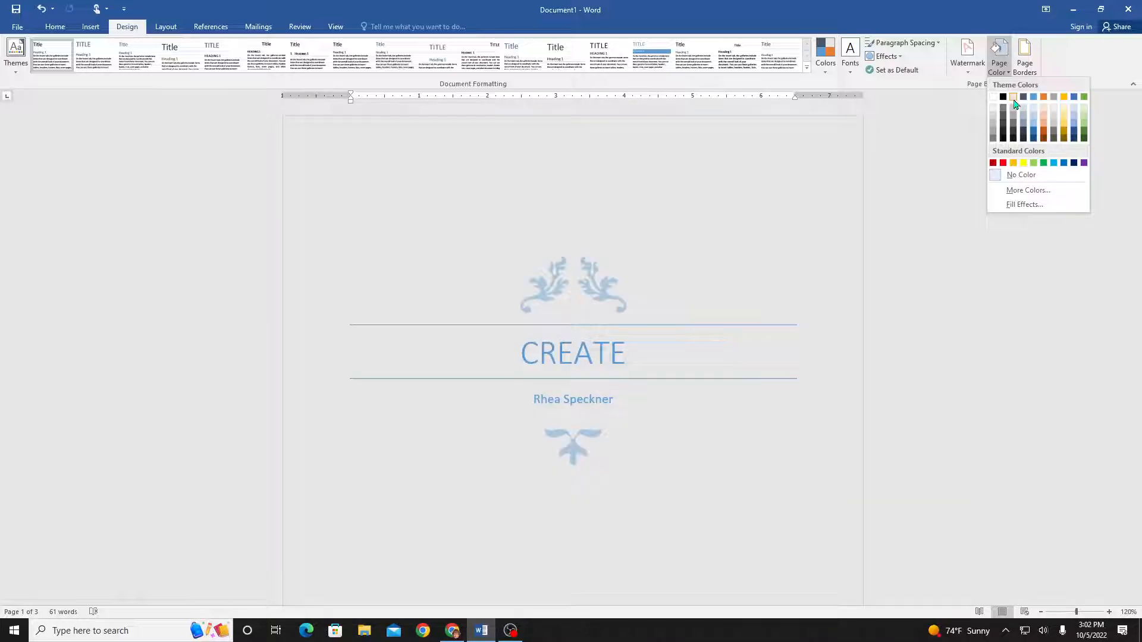
pyautogui.click(1015, 105)
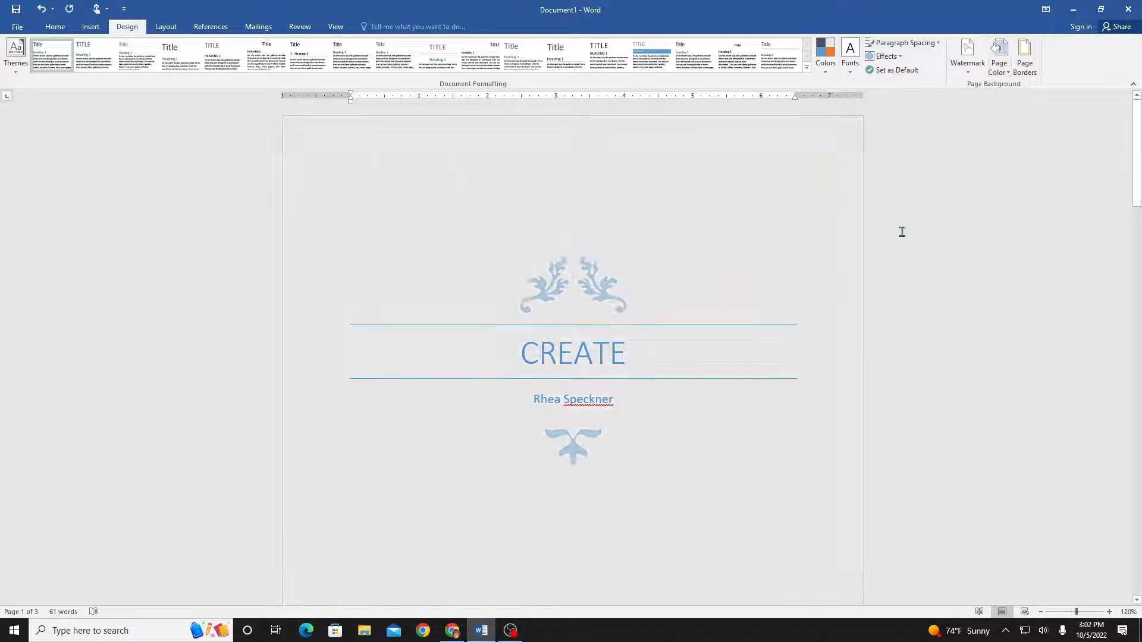
pyautogui.scroll(-8, 815, 212)
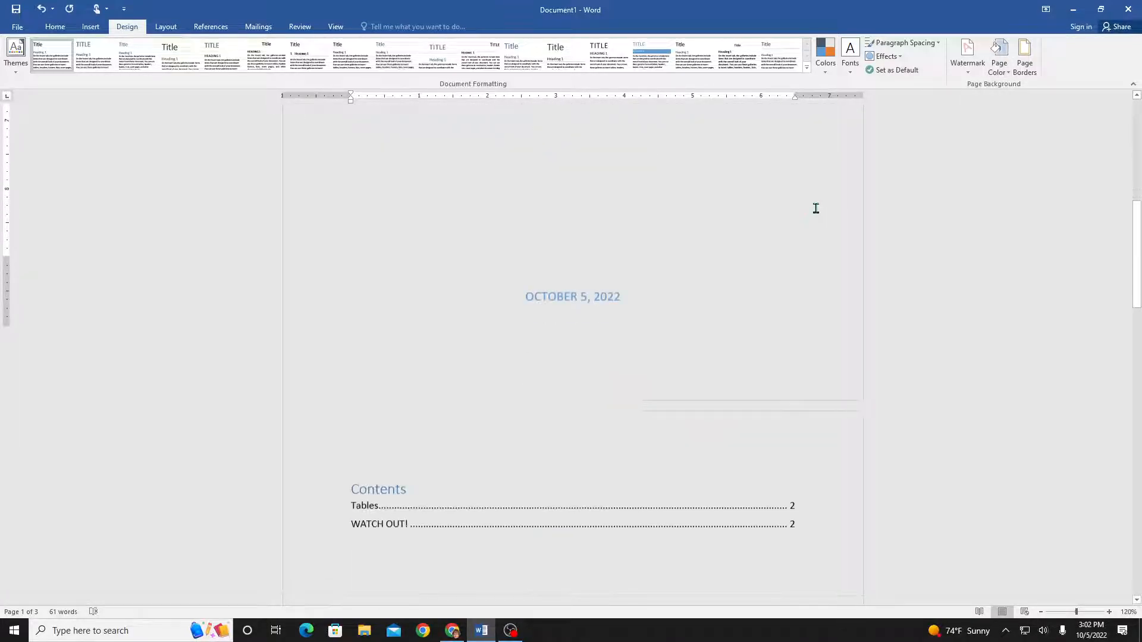
pyautogui.scroll(8, 816, 208)
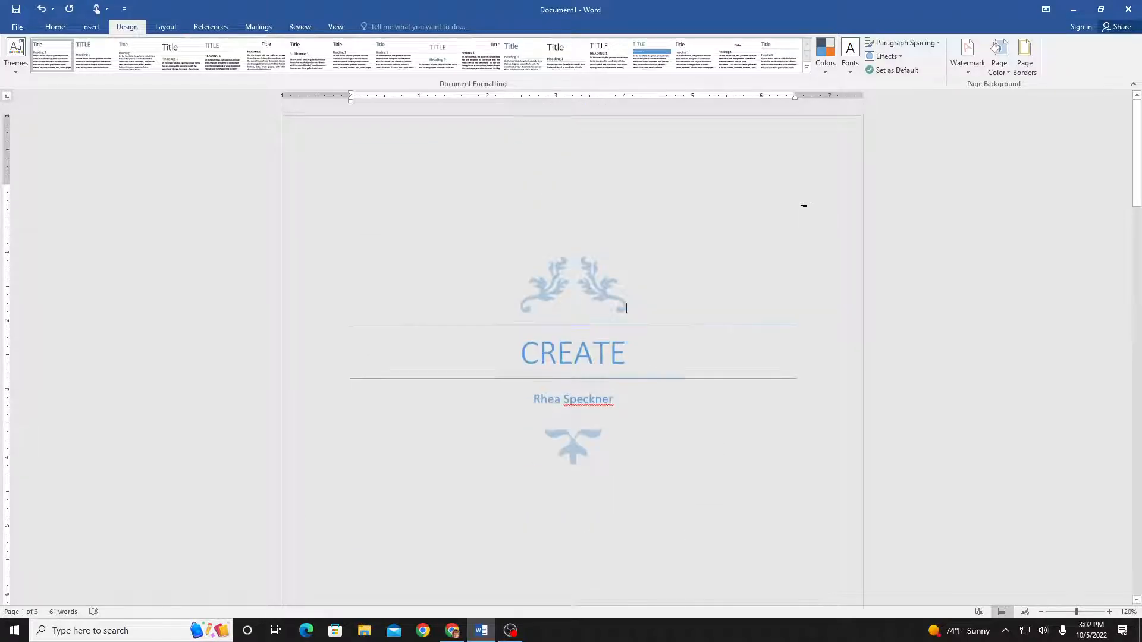
pyautogui.click(1000, 58)
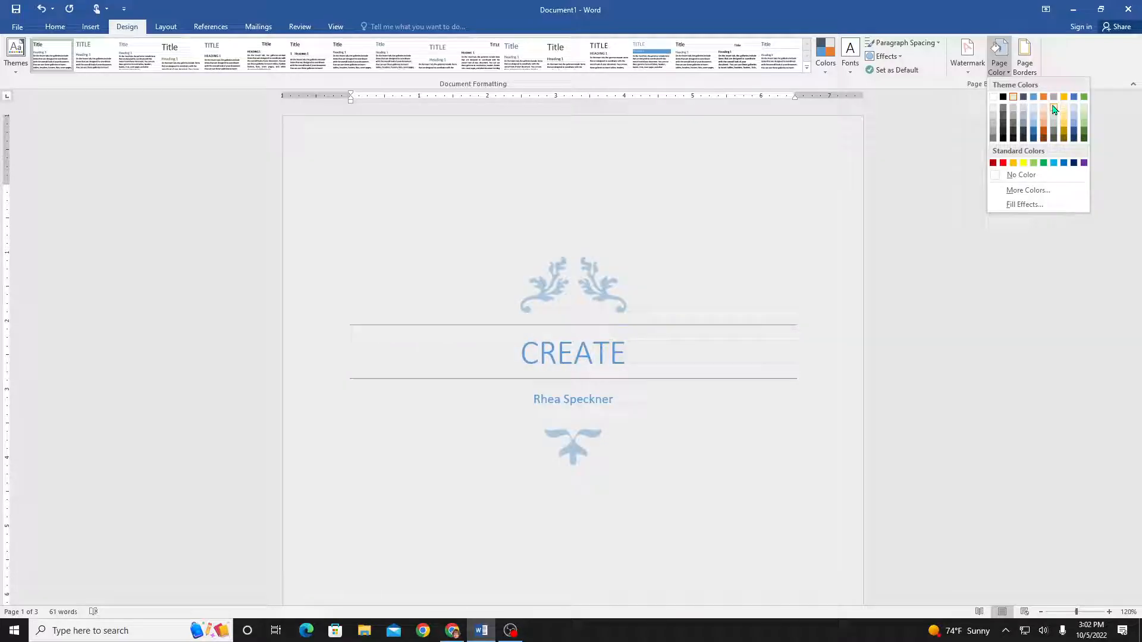
pyautogui.click(1054, 110)
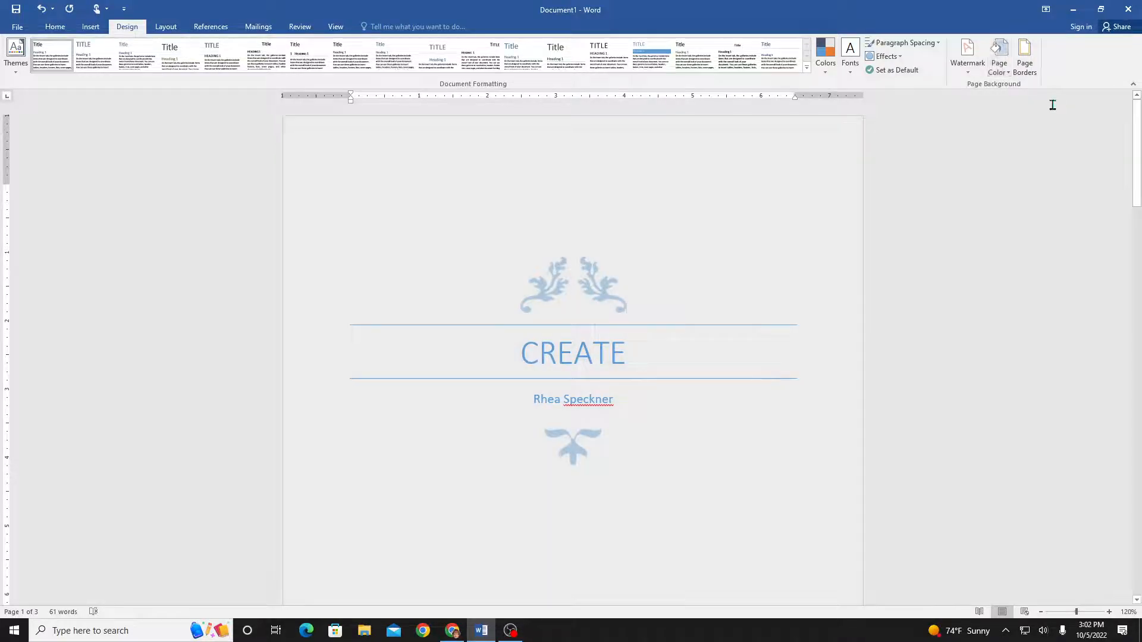
# Set the page color to Gold, Accent 4, Lighter 80%
pyautogui.click(999, 59)
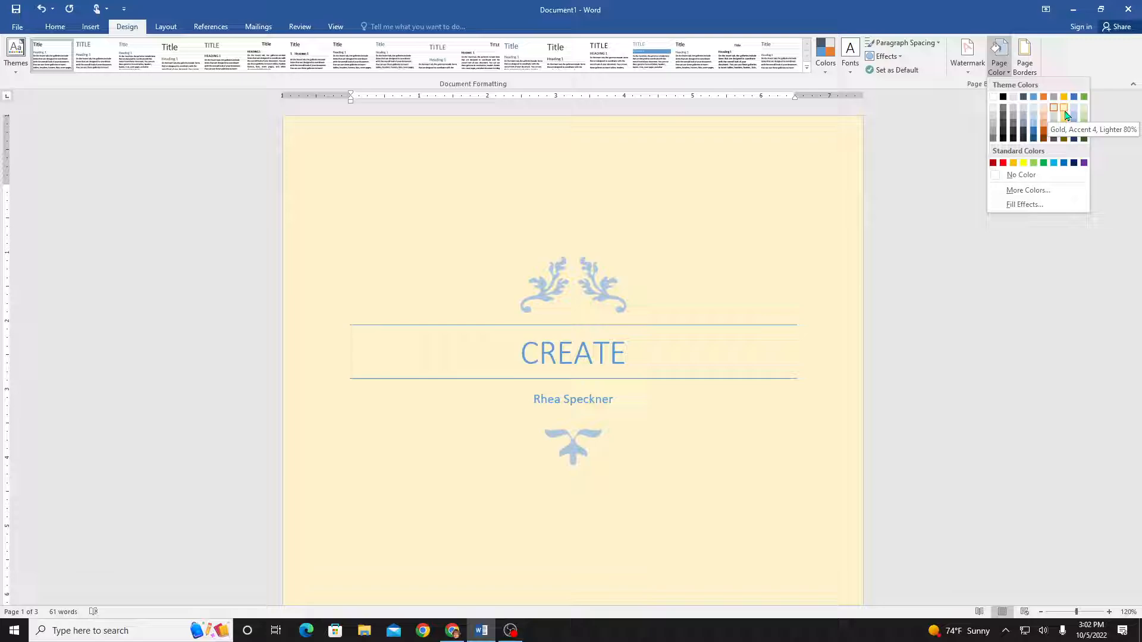
pyautogui.click(1065, 114)
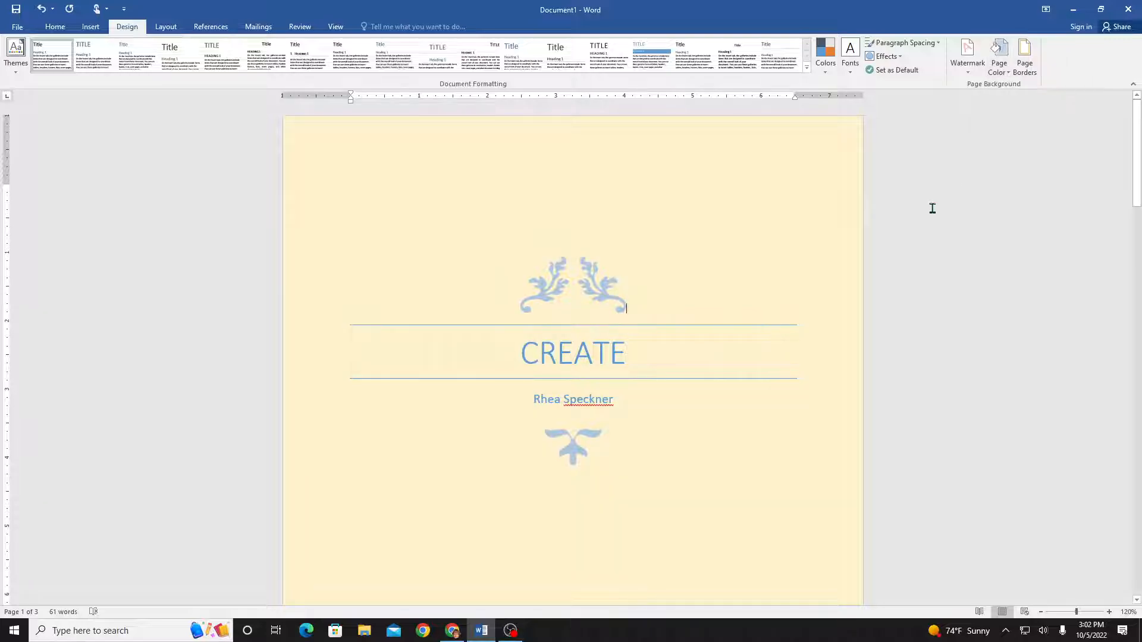
# Review the page color on the cover, the contents page, and the page with the tables and computer picture
pyautogui.scroll(-3, 815, 326)
pyautogui.scroll(-13, 797, 326)
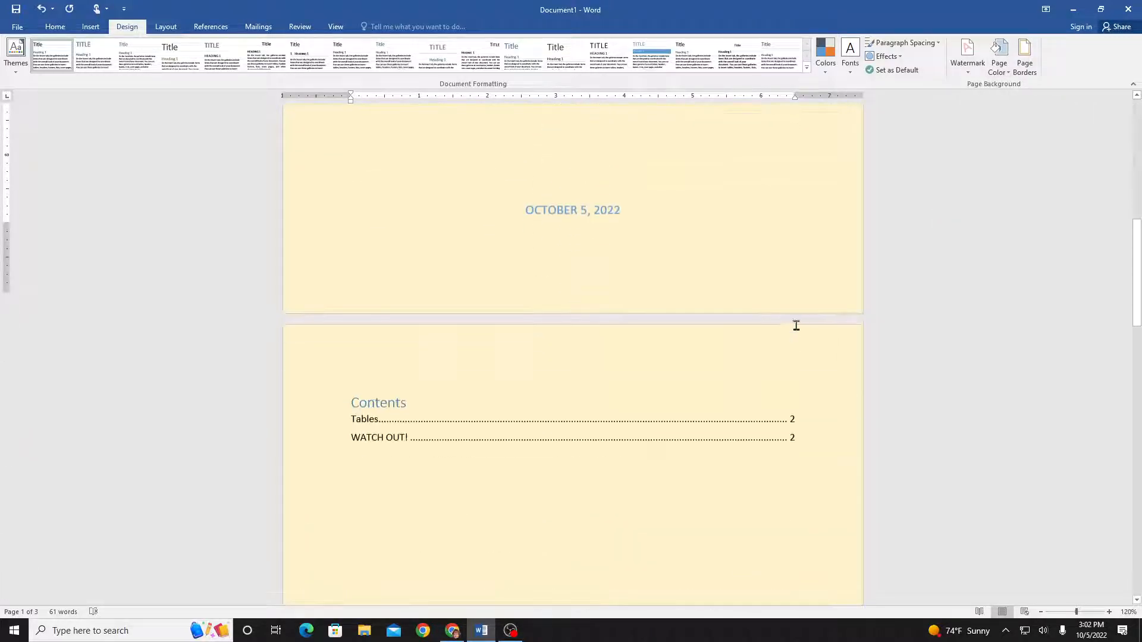
pyautogui.scroll(-4, 764, 325)
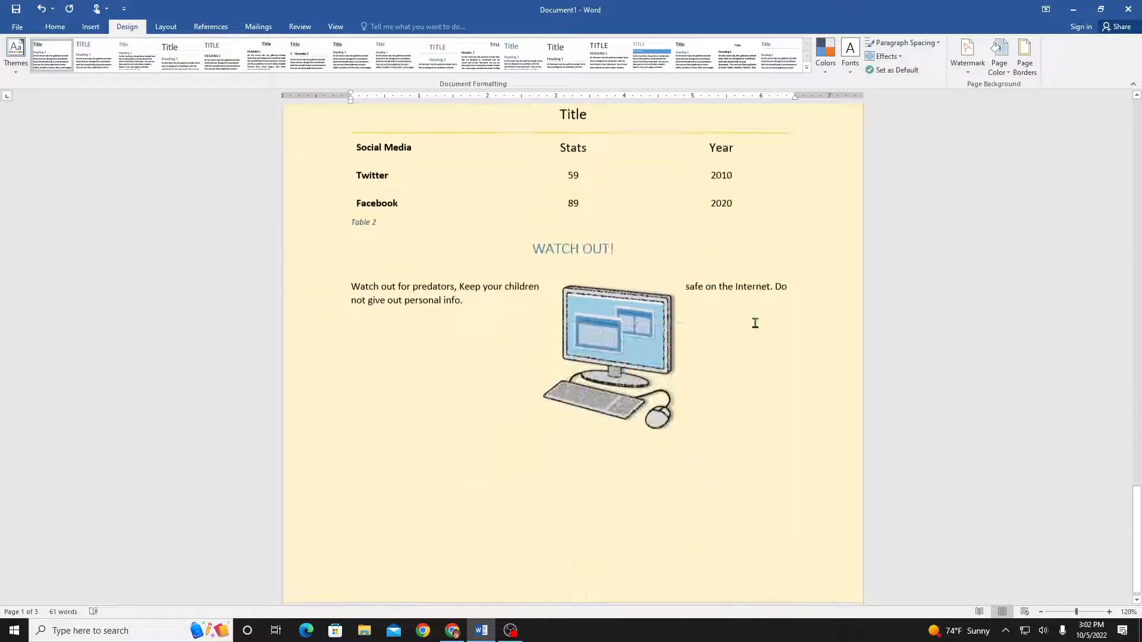
pyautogui.scroll(4, 752, 321)
pyautogui.scroll(-6, 737, 327)
pyautogui.scroll(20, 724, 331)
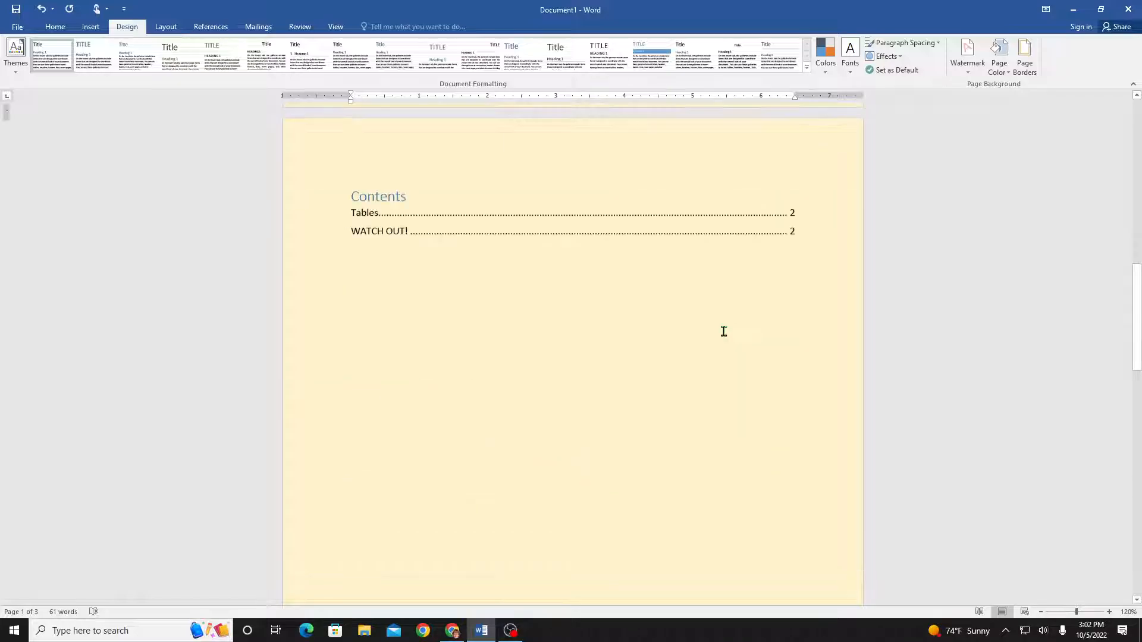
pyautogui.scroll(1, 724, 331)
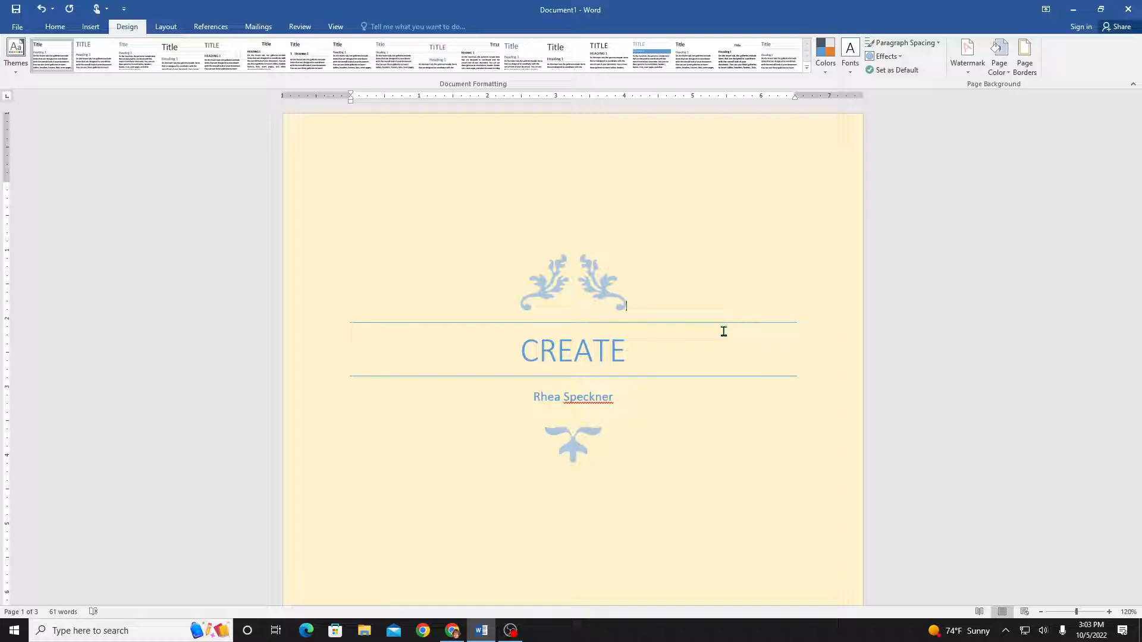
pyautogui.scroll(-5, 732, 327)
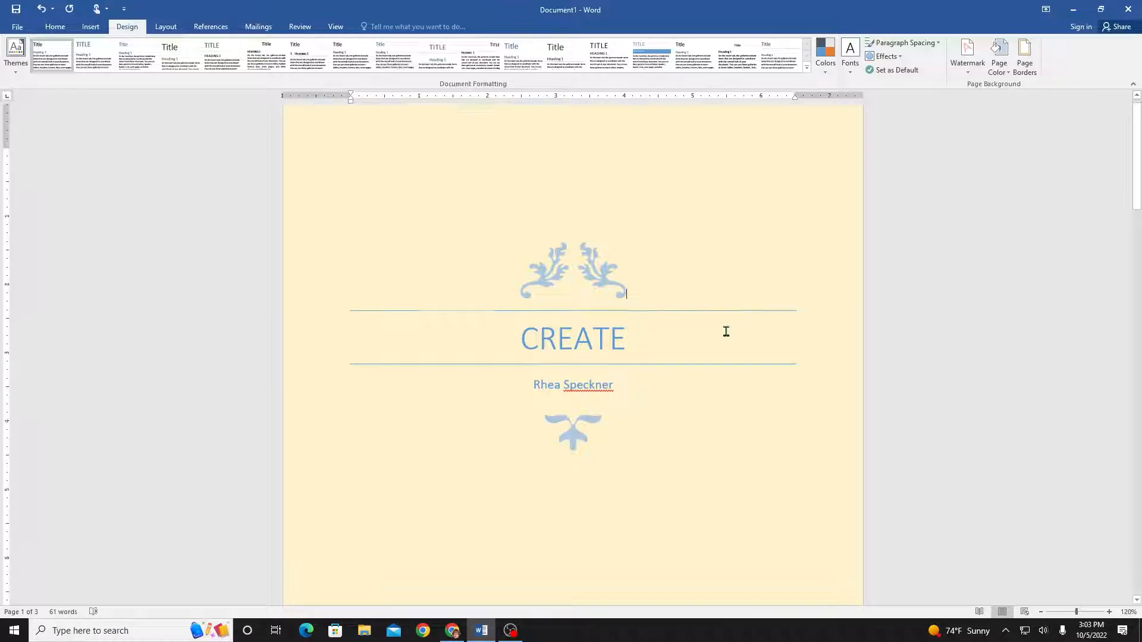
pyautogui.scroll(-13, 740, 321)
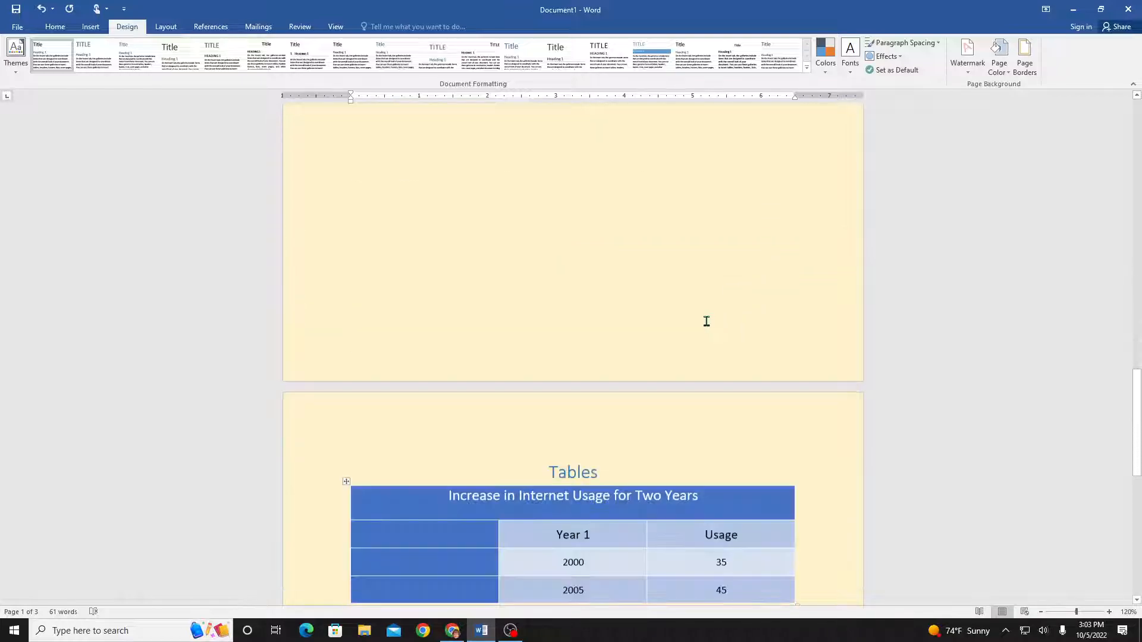
pyautogui.scroll(-5, 705, 322)
pyautogui.scroll(3, 704, 322)
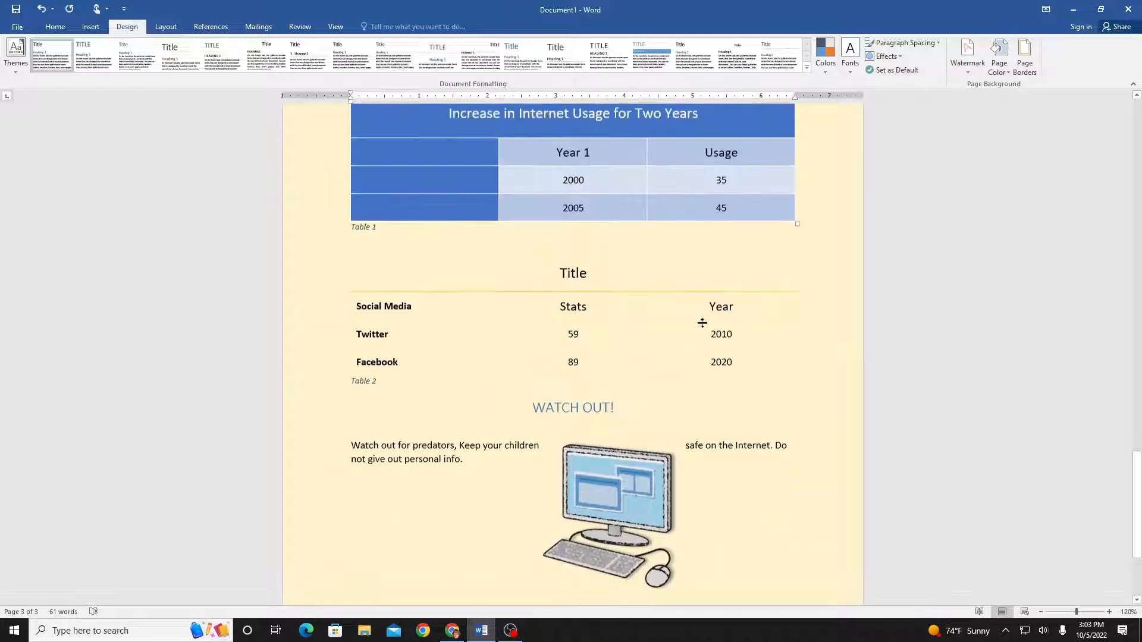
pyautogui.scroll(-3, 702, 322)
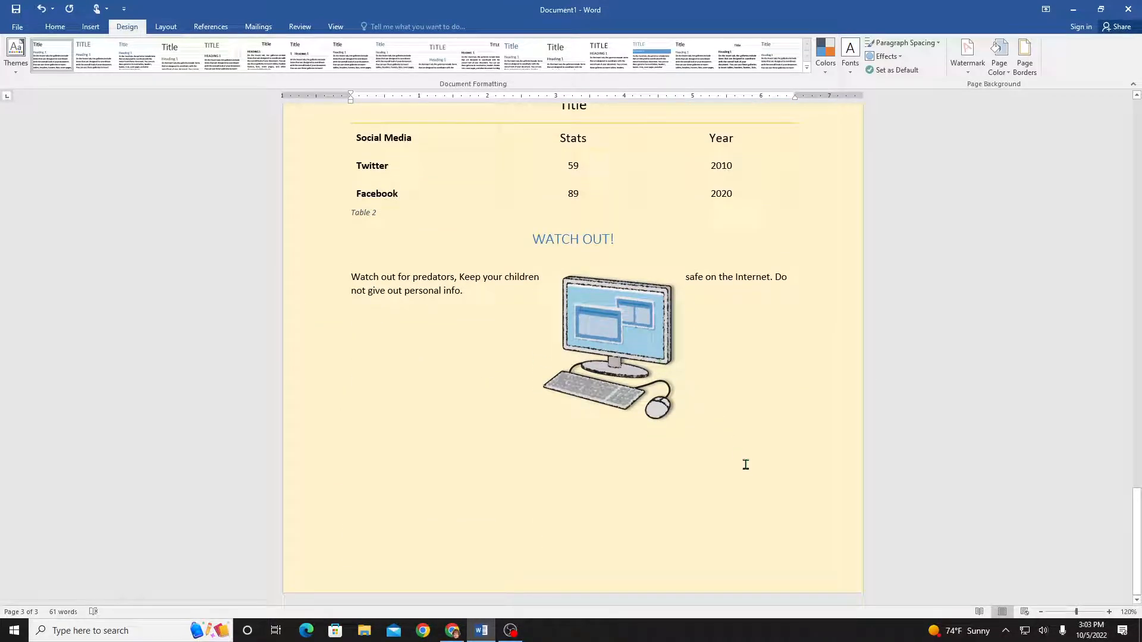
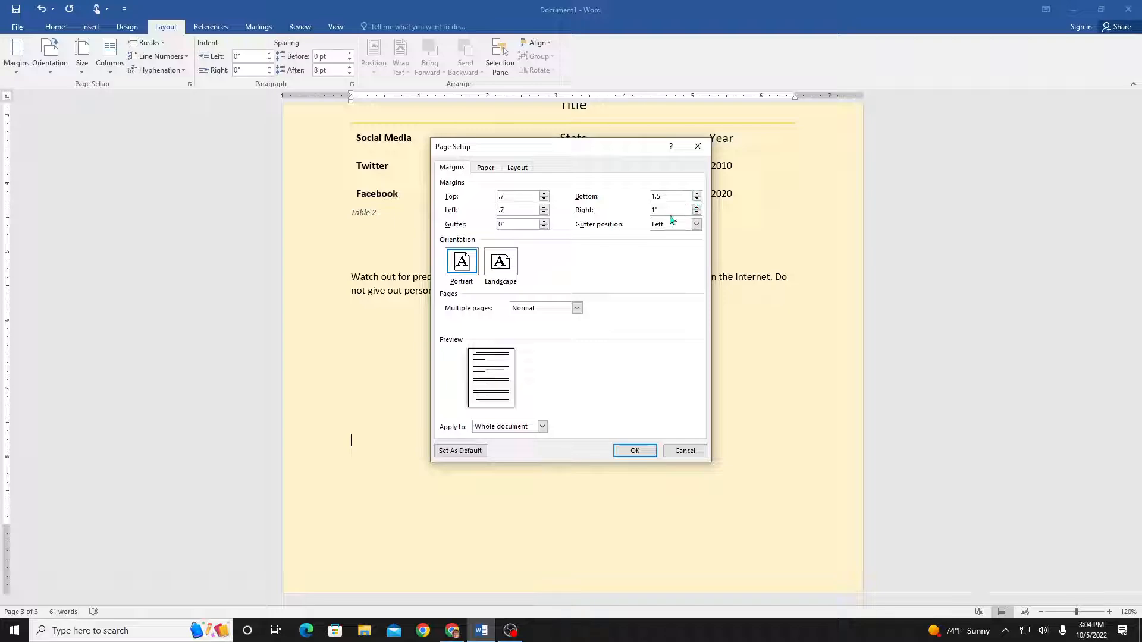
# Set the right page margin to 0.7 inches and apply the new margins to the whole document
pyautogui.moveTo(670, 210); pyautogui.dragTo(644, 211)
pyautogui.click(635, 450)
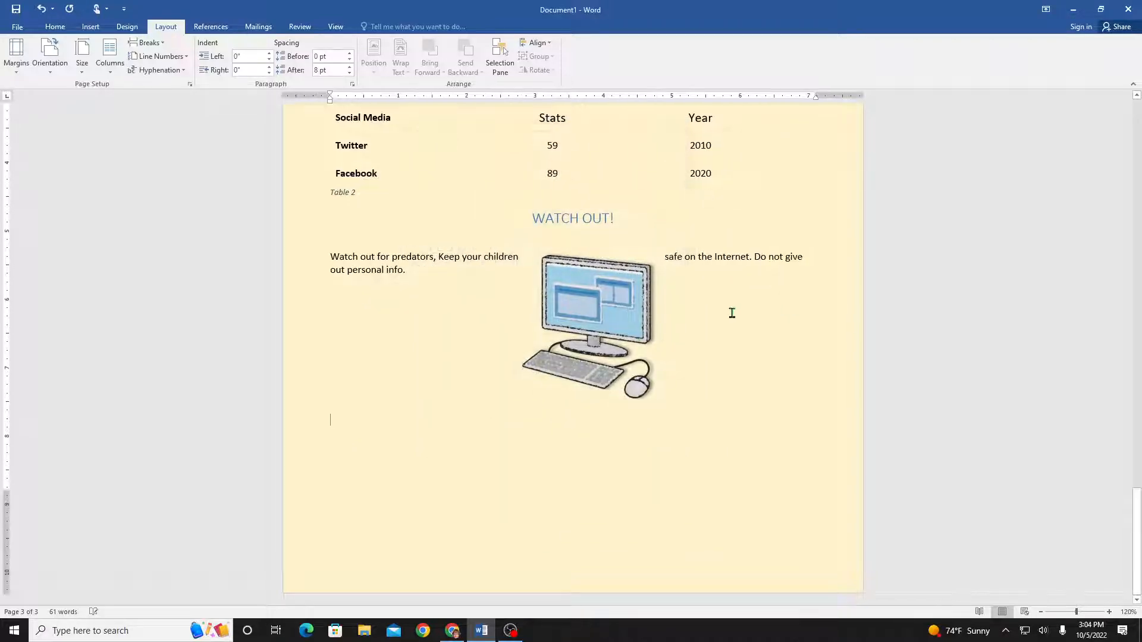
pyautogui.scroll(15, 772, 317)
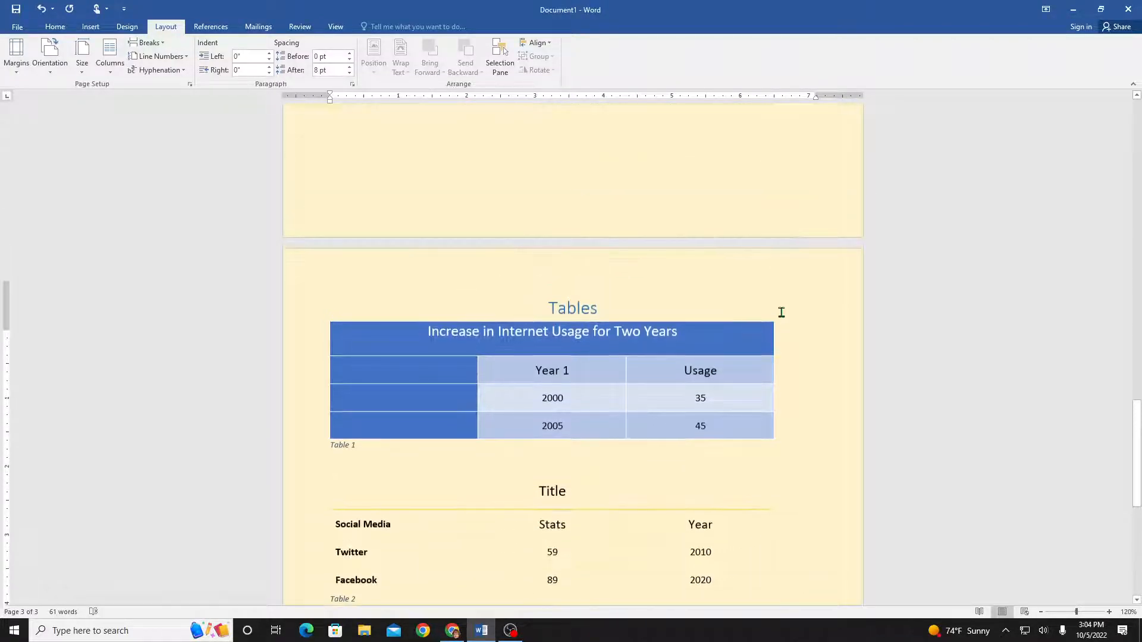
pyautogui.scroll(10, 785, 308)
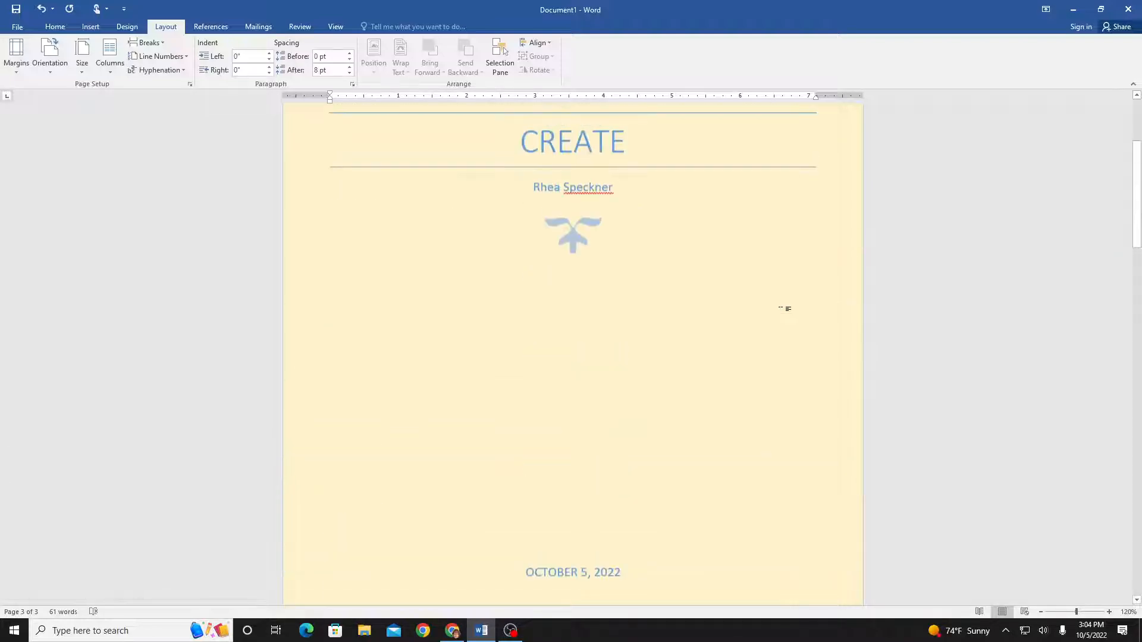
pyautogui.scroll(-15, 784, 305)
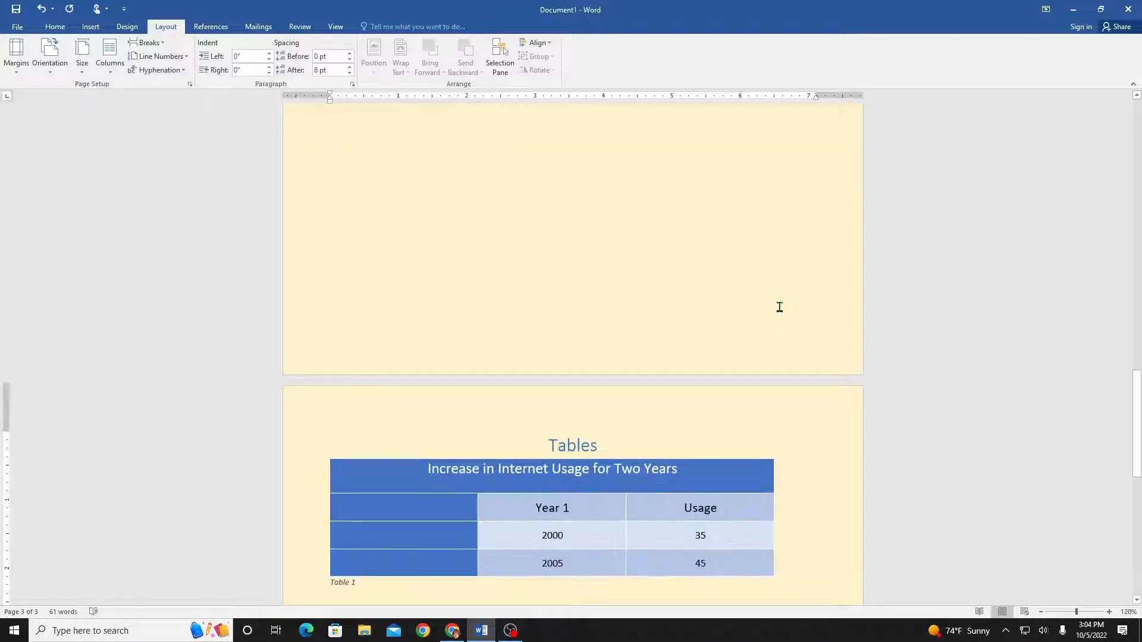
pyautogui.scroll(-3, 752, 244)
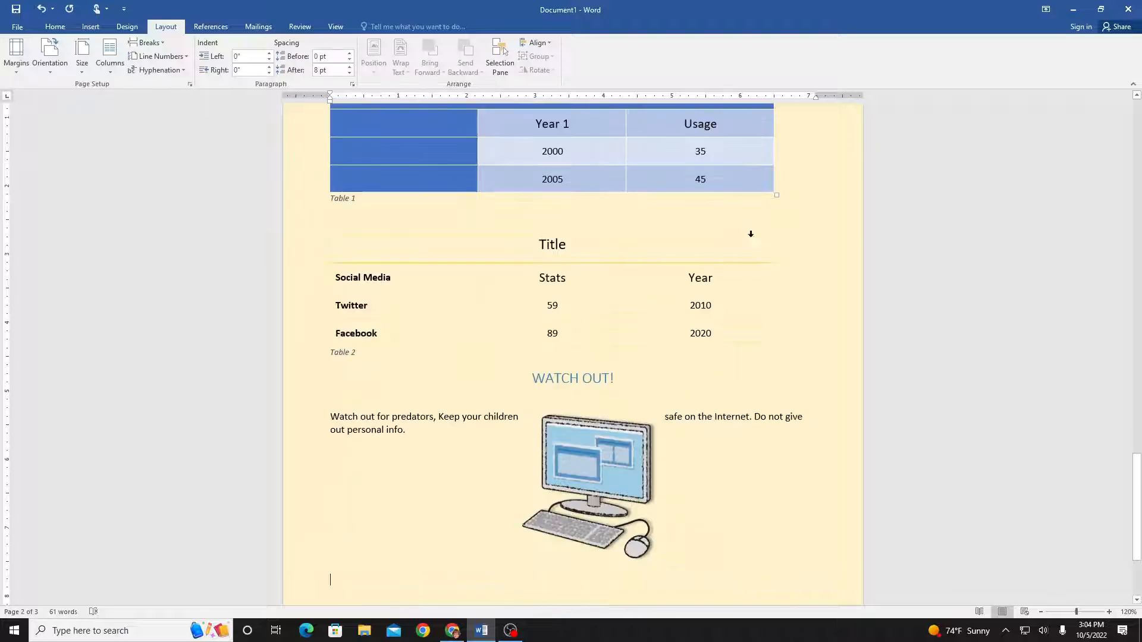
# Look through the table design, table layout, and page alignment options for a way to align Table 1 to the new margins
pyautogui.scroll(4, 747, 256)
pyautogui.click(673, 287)
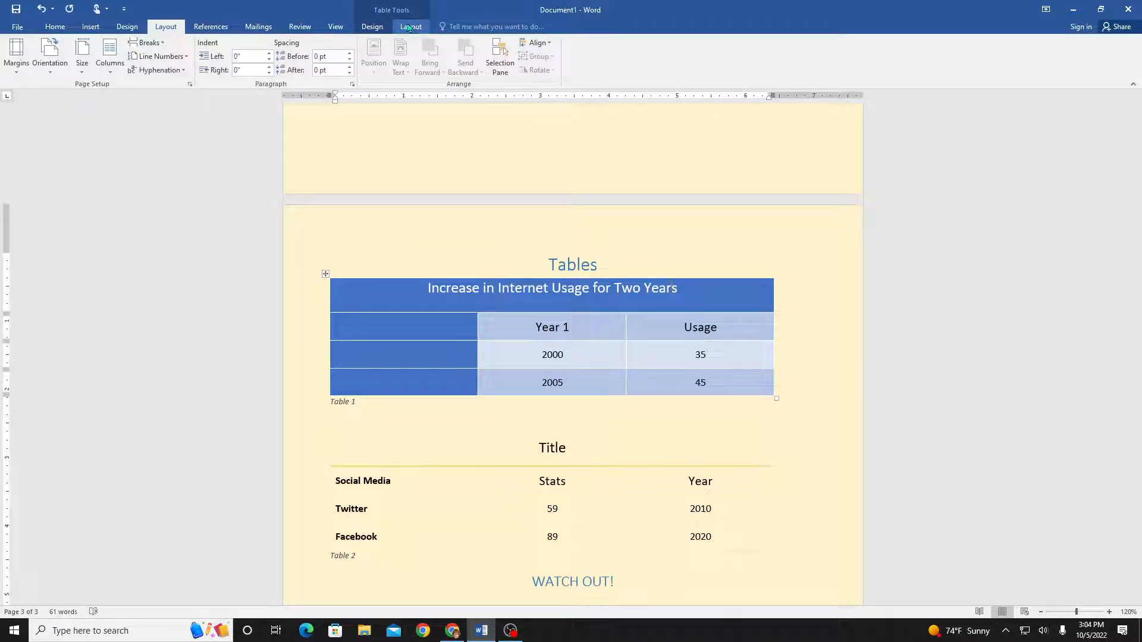
pyautogui.click(409, 27)
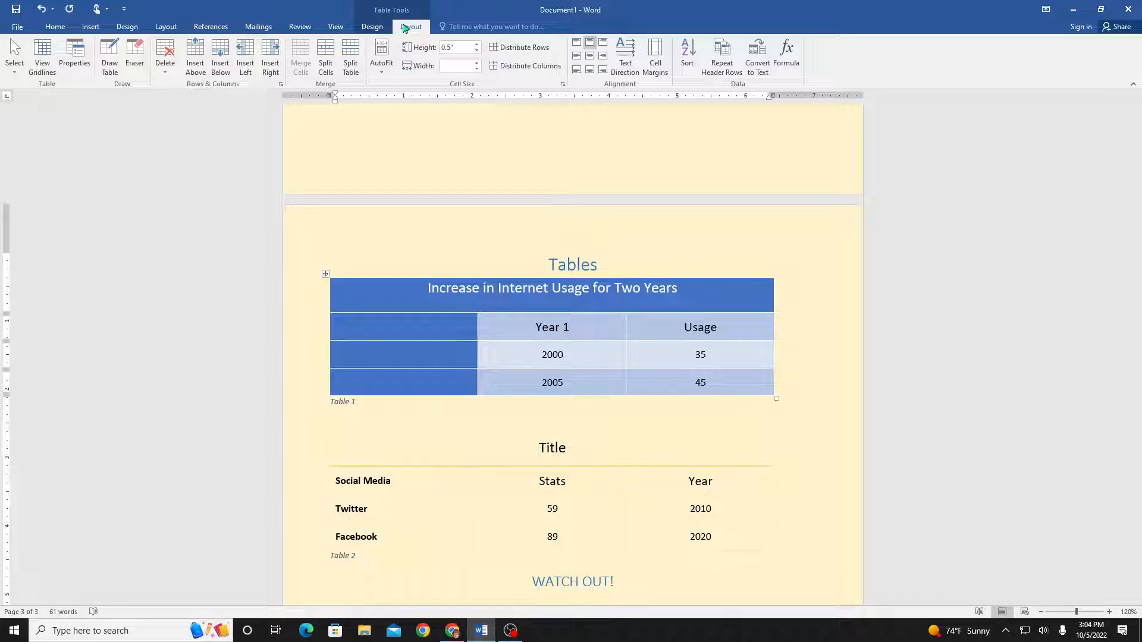
pyautogui.click(373, 27)
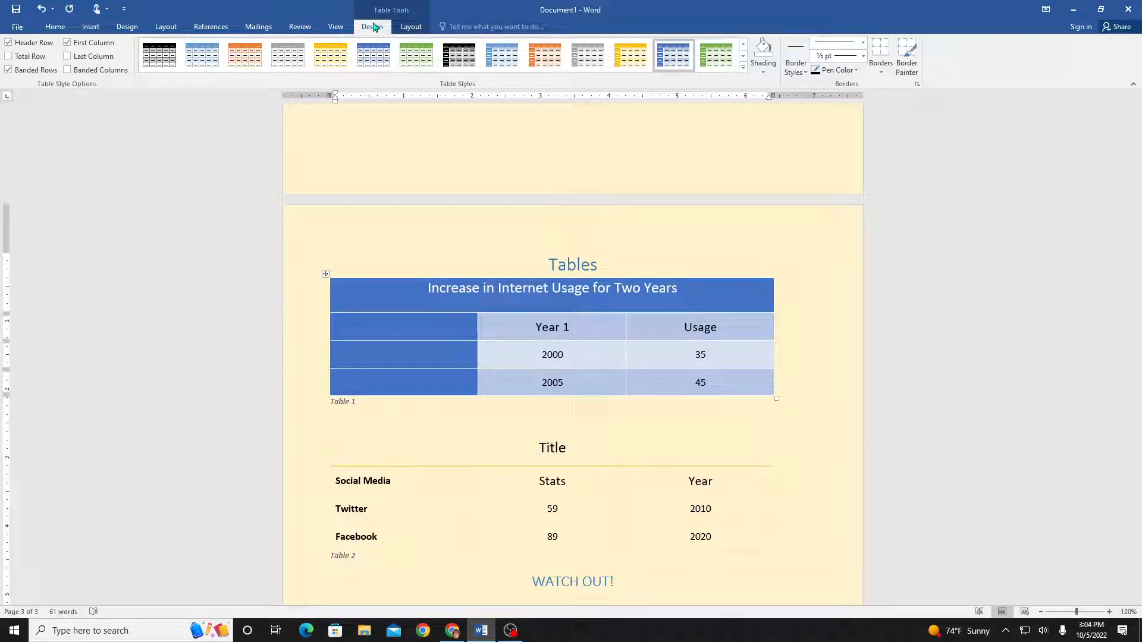
pyautogui.click(416, 30)
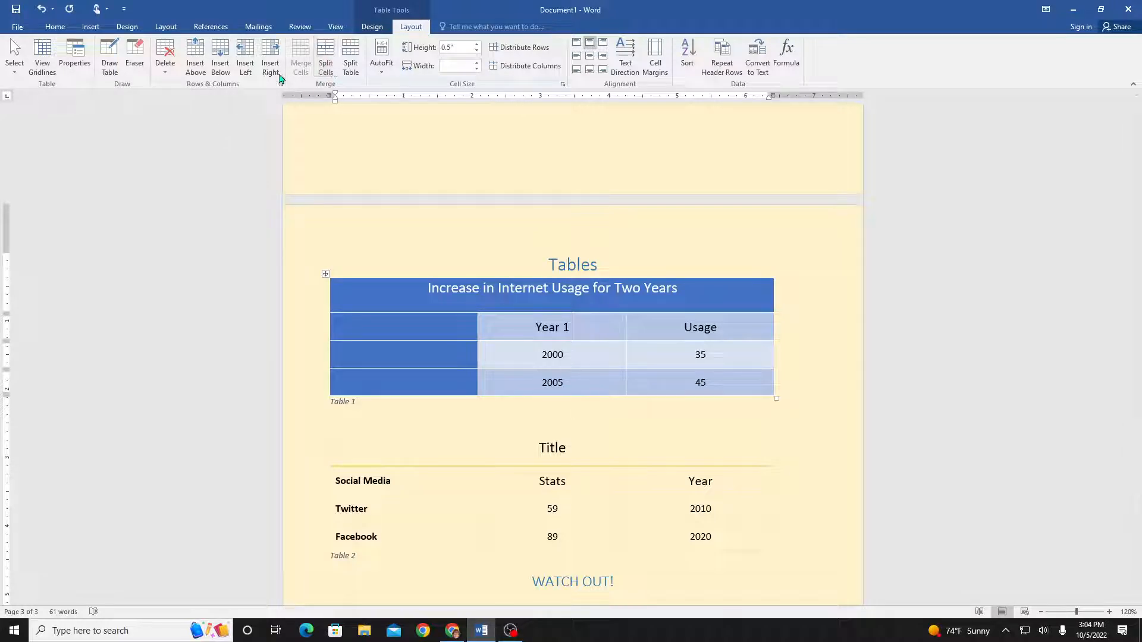
pyautogui.click(55, 27)
pyautogui.click(90, 27)
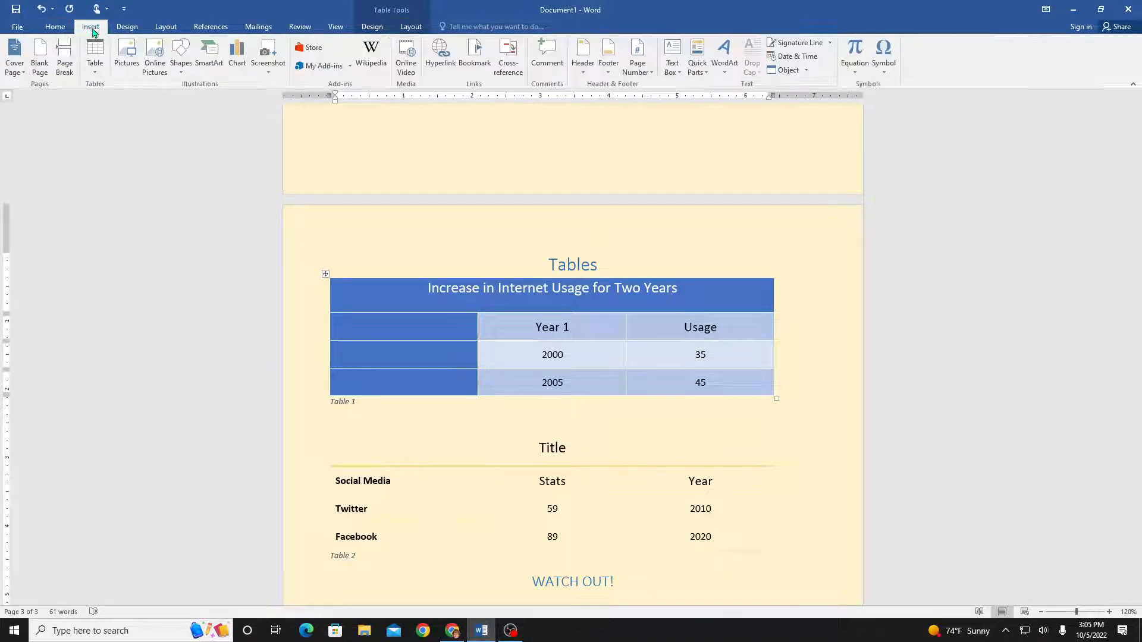
pyautogui.click(160, 30)
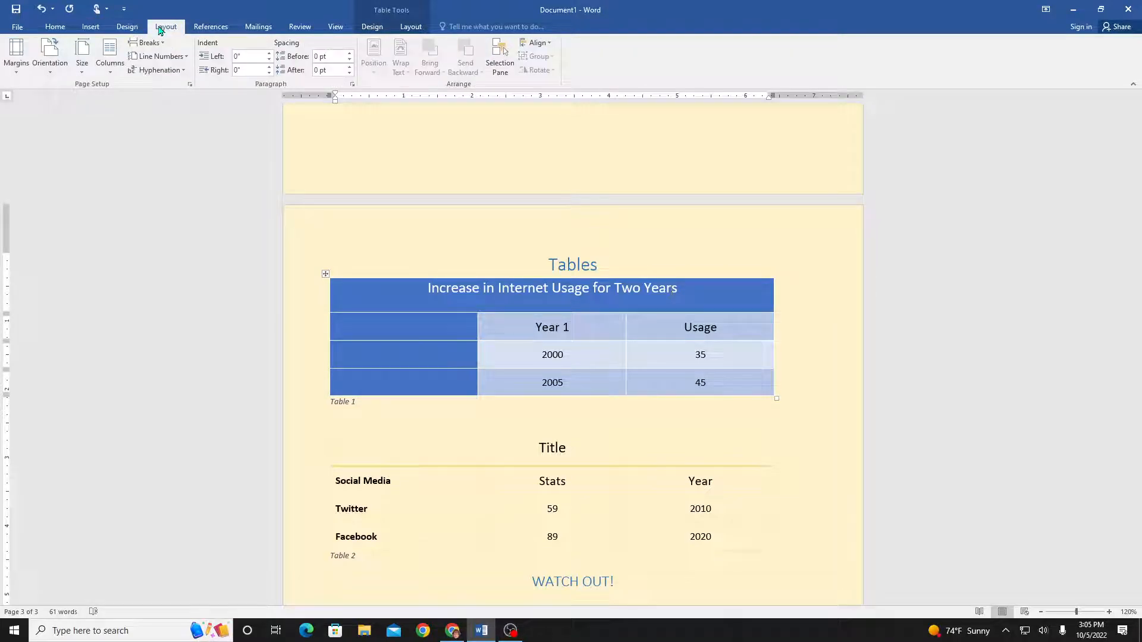
pyautogui.click(533, 44)
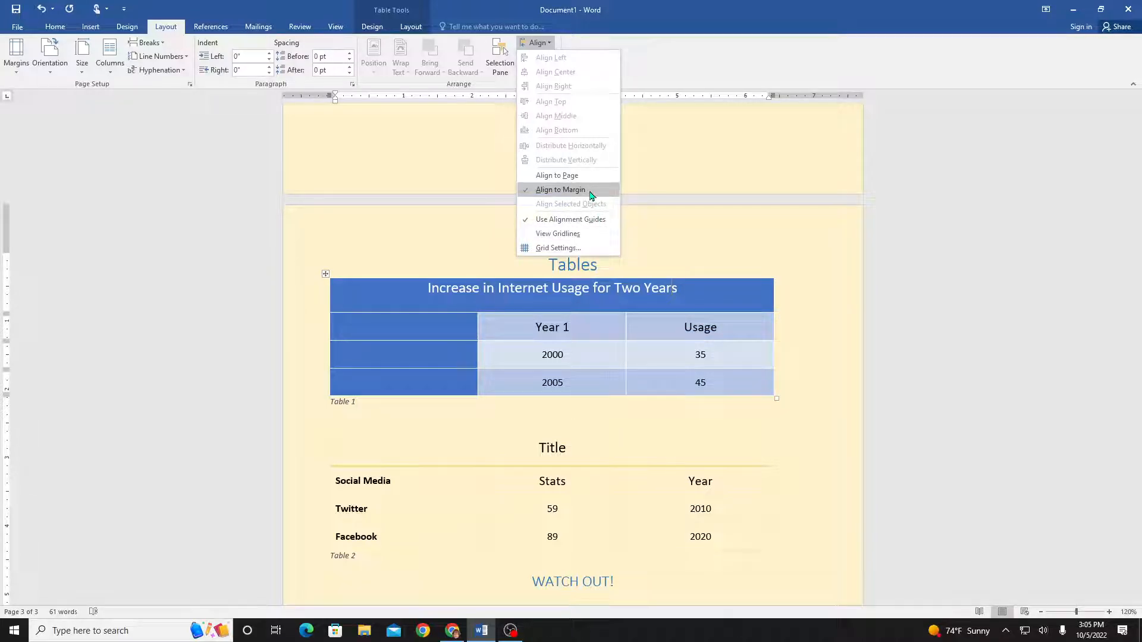
pyautogui.click(455, 228)
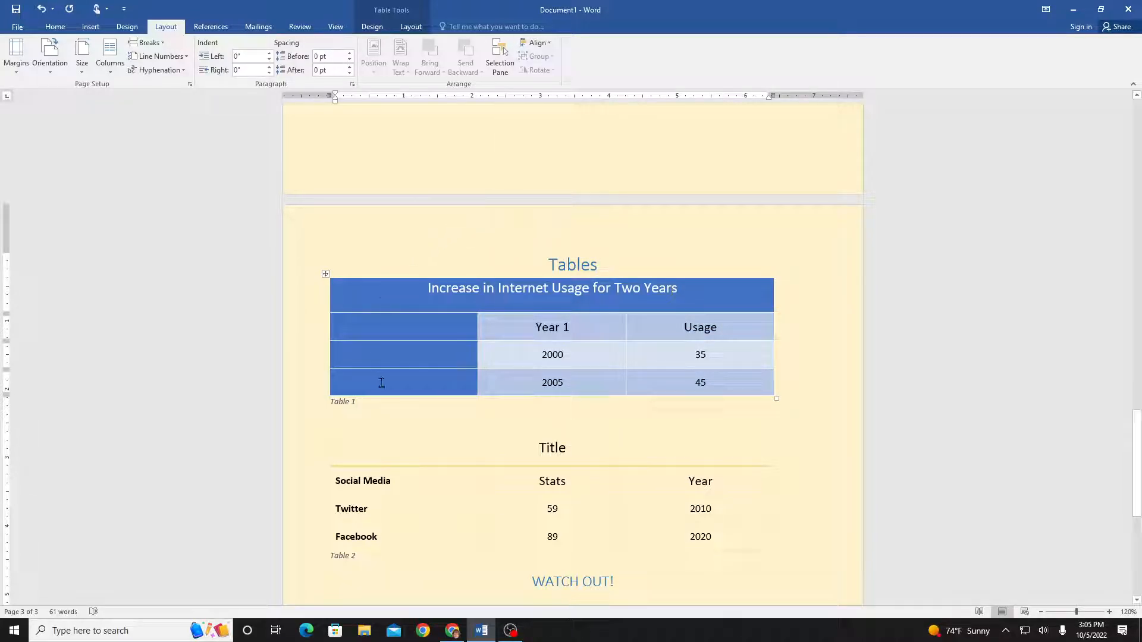
pyautogui.click(585, 327)
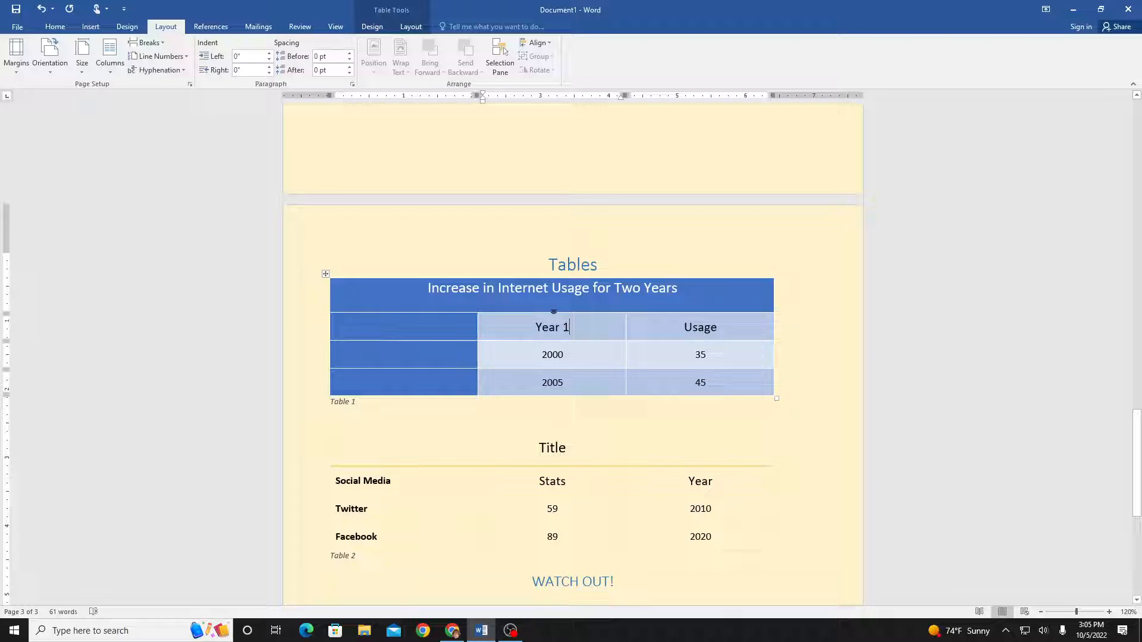
pyautogui.click(366, 28)
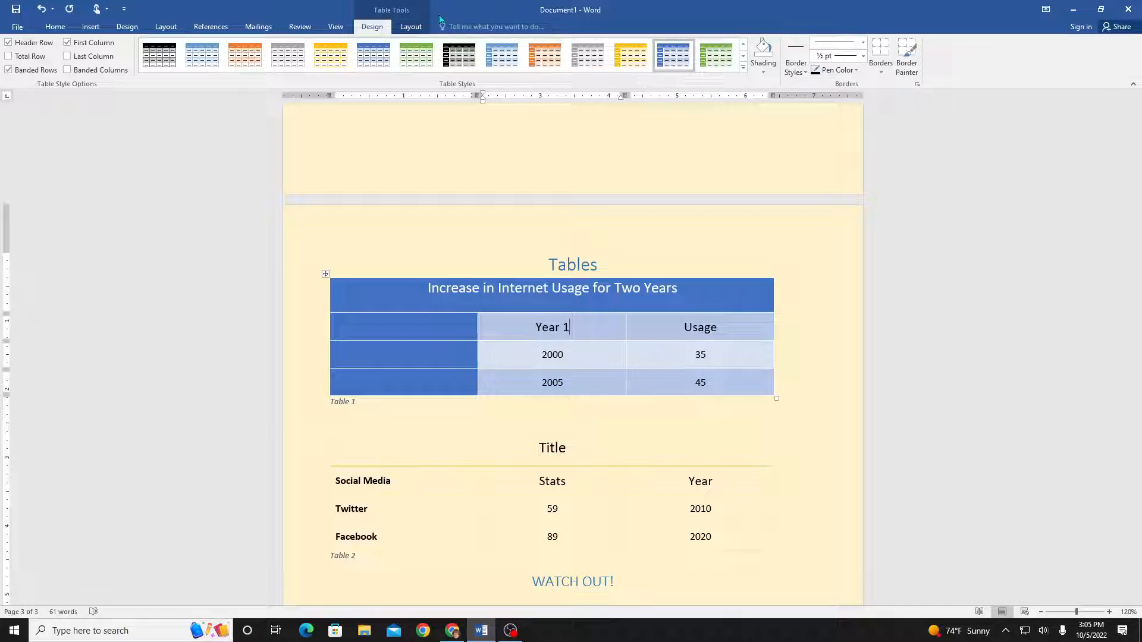
pyautogui.click(419, 27)
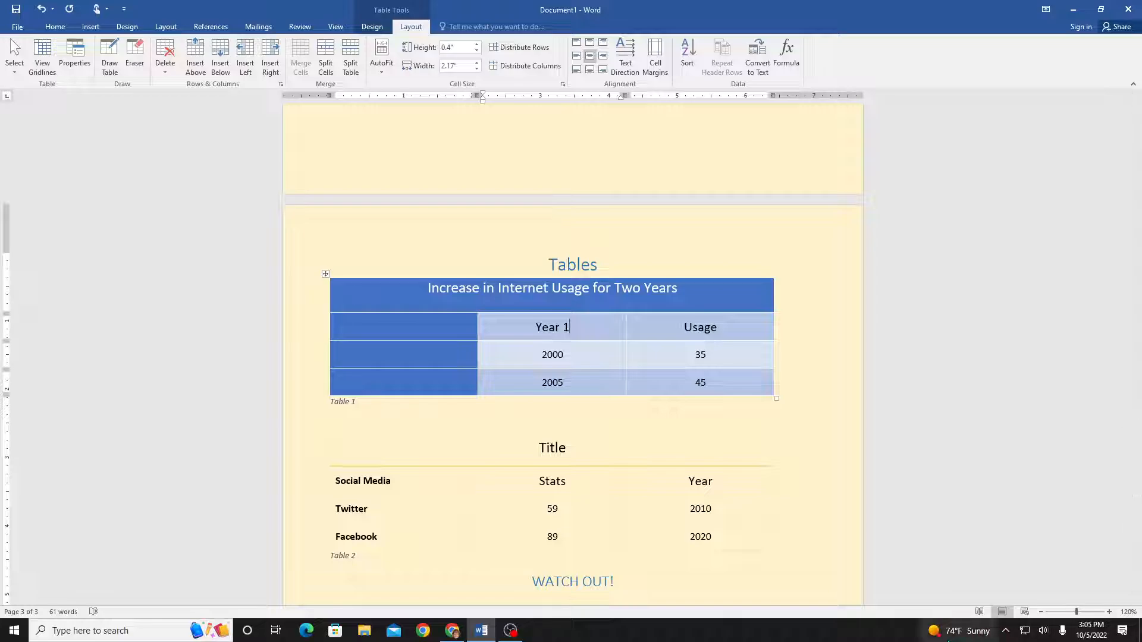
pyautogui.click(835, 390)
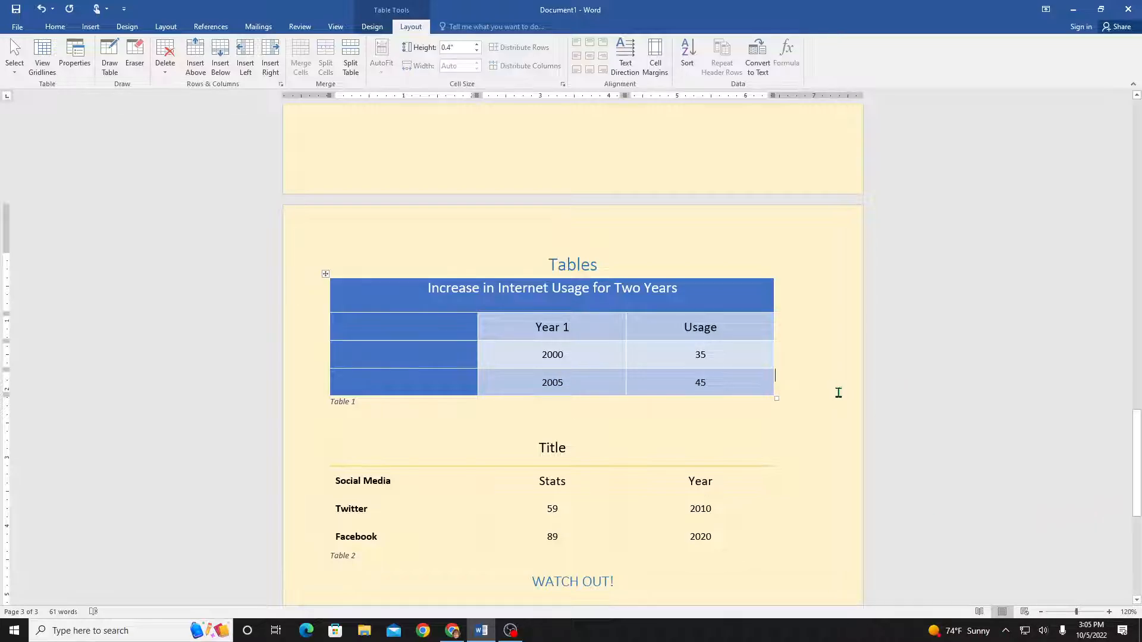
# Insert a Basic Process SmartArt graphic on the blank line below the computer picture
pyautogui.scroll(-4, 837, 393)
pyautogui.scroll(-2, 837, 393)
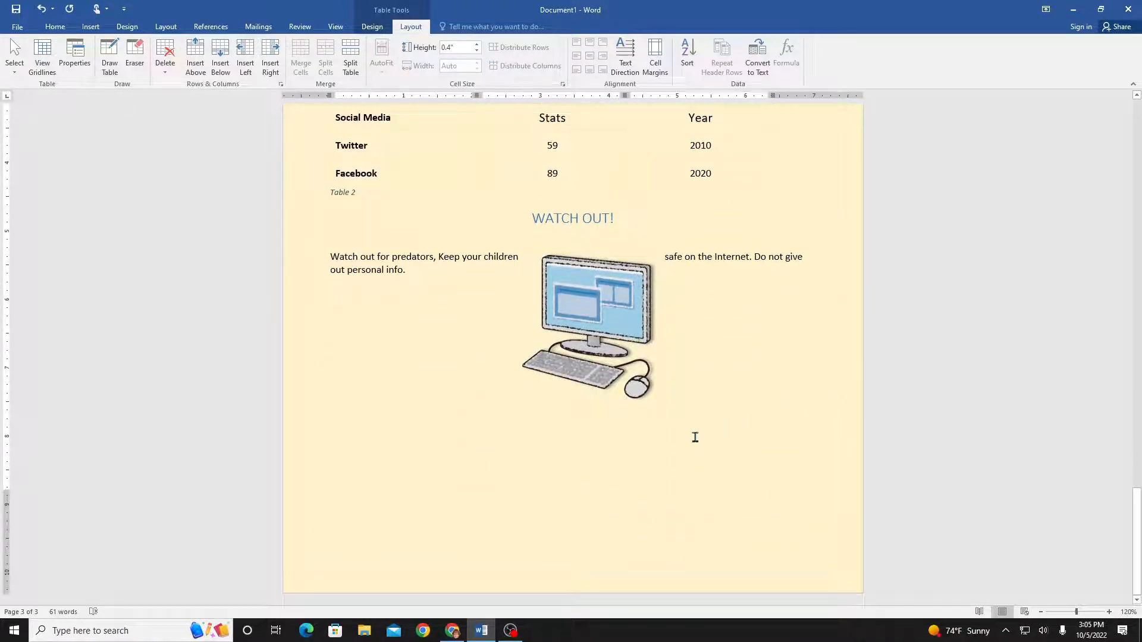
pyautogui.click(506, 423)
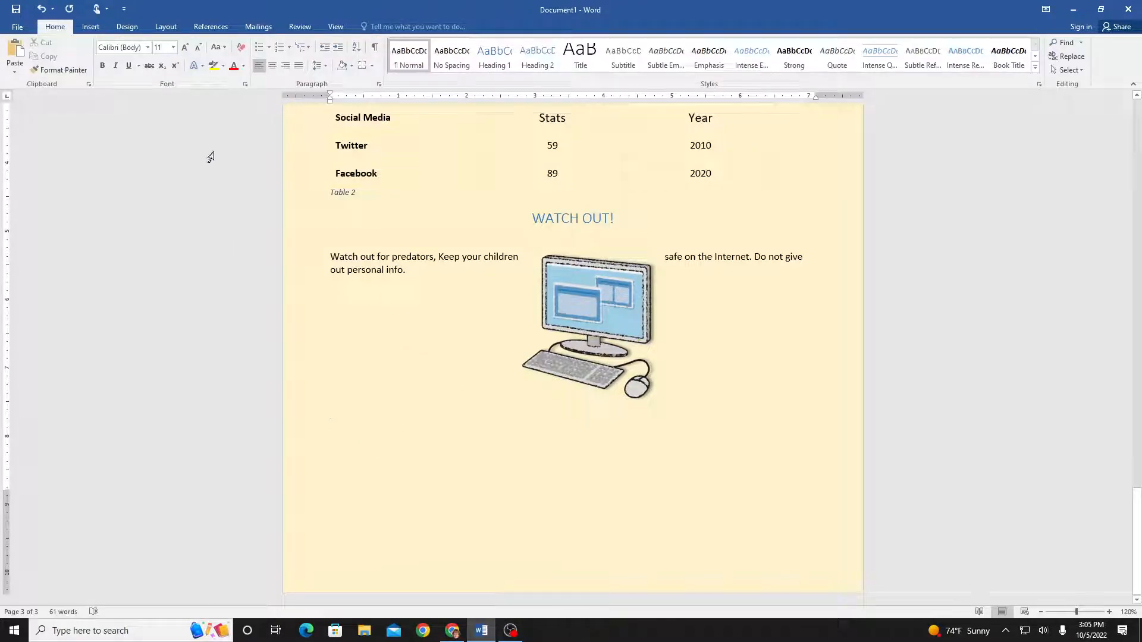
pyautogui.click(95, 31)
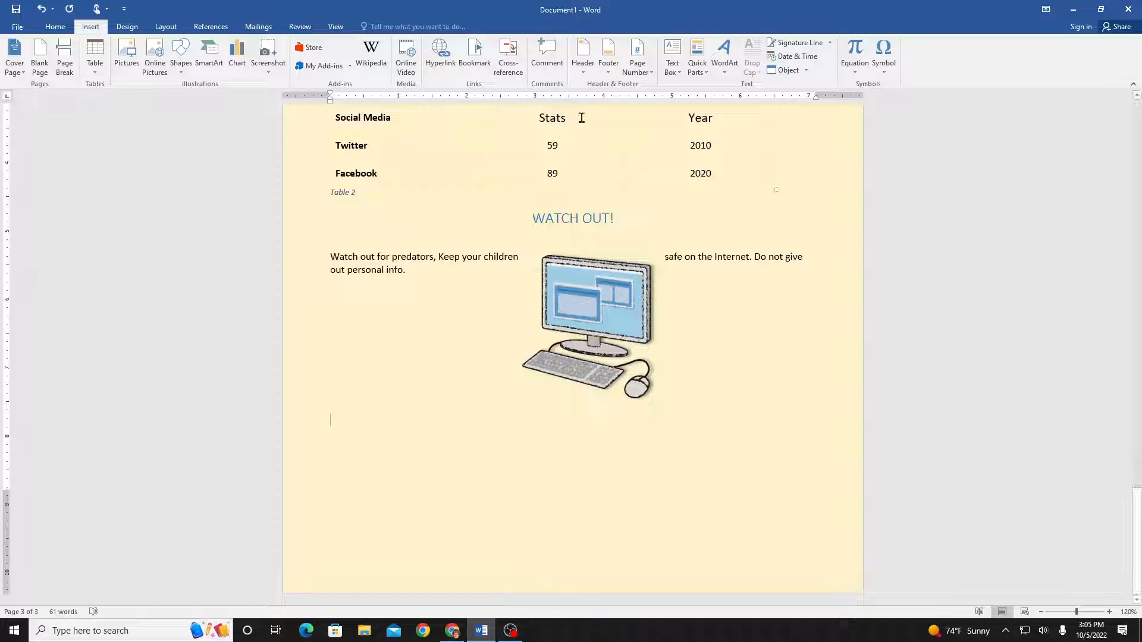
pyautogui.click(204, 61)
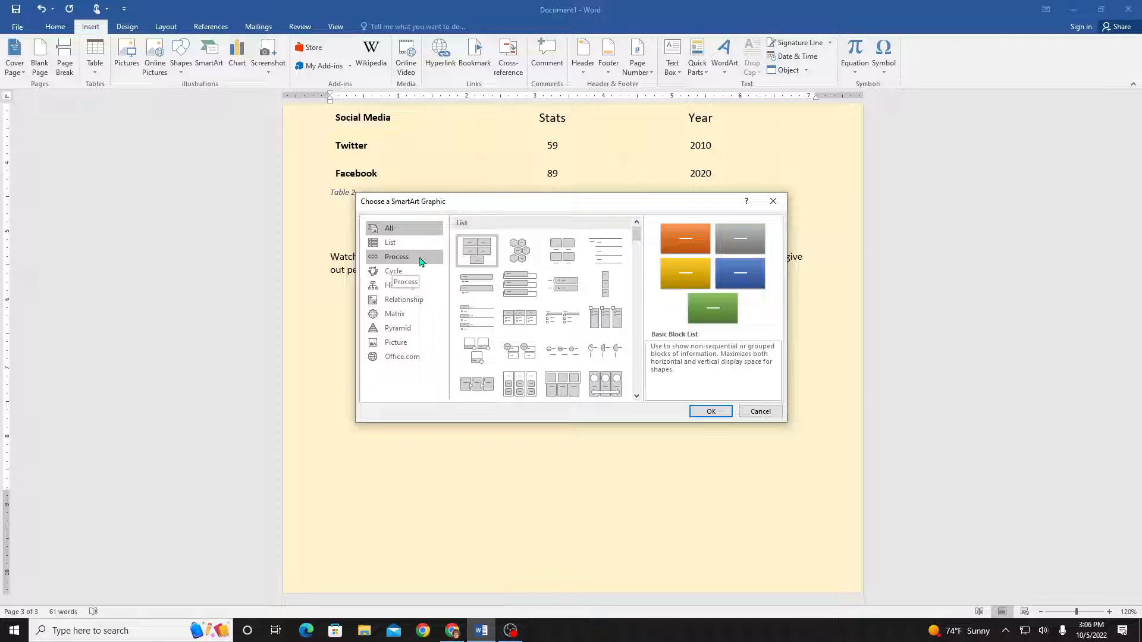
pyautogui.click(420, 261)
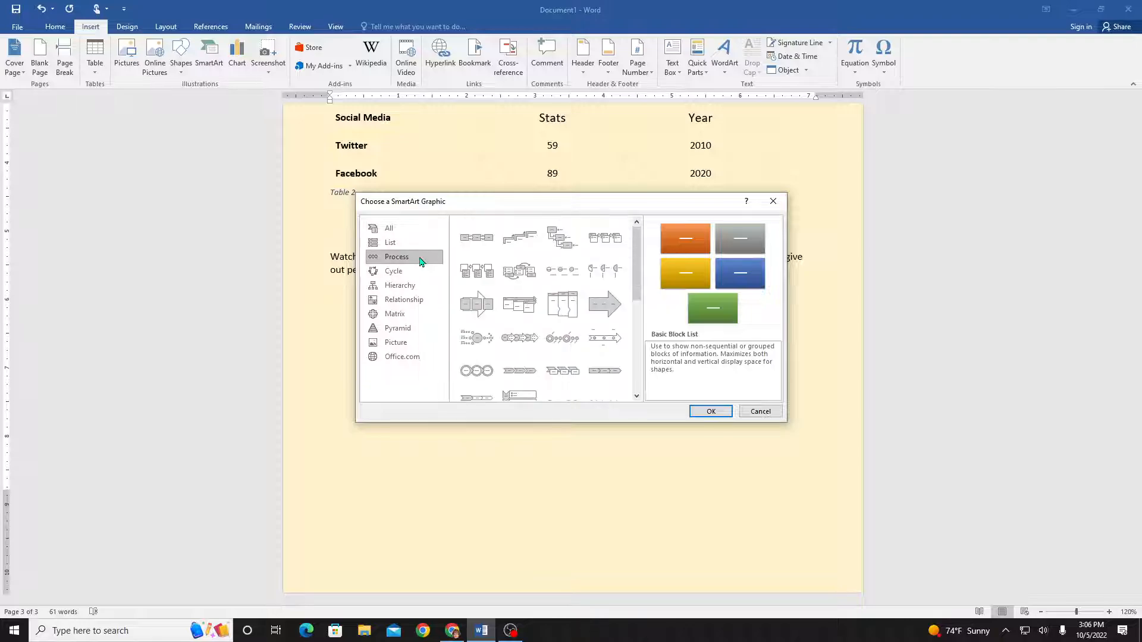
pyautogui.click(482, 246)
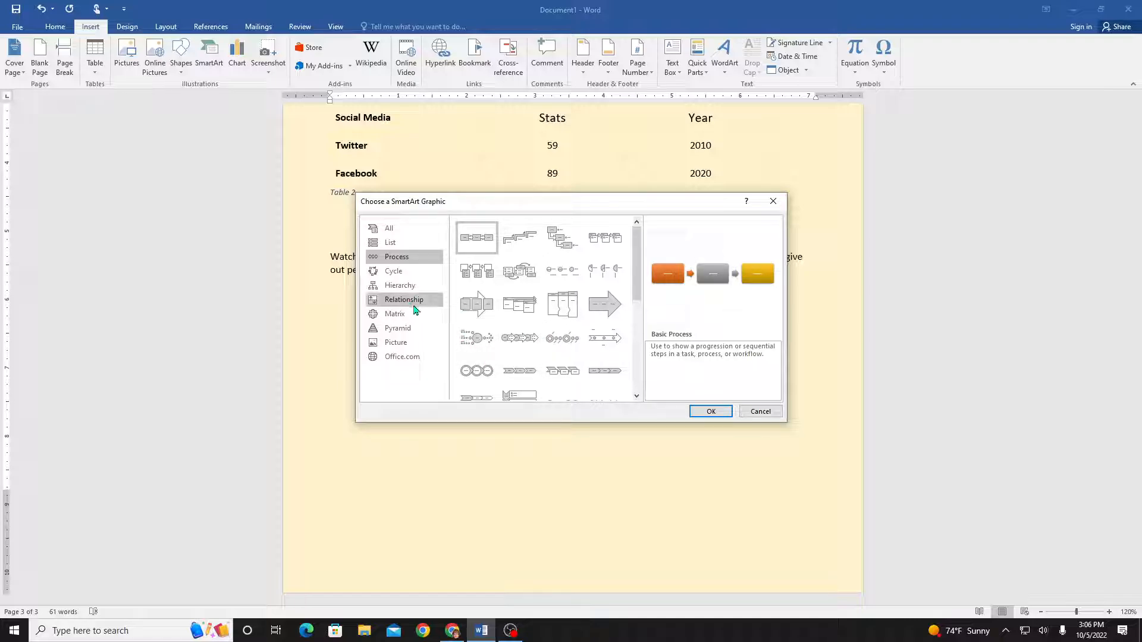
pyautogui.click(712, 412)
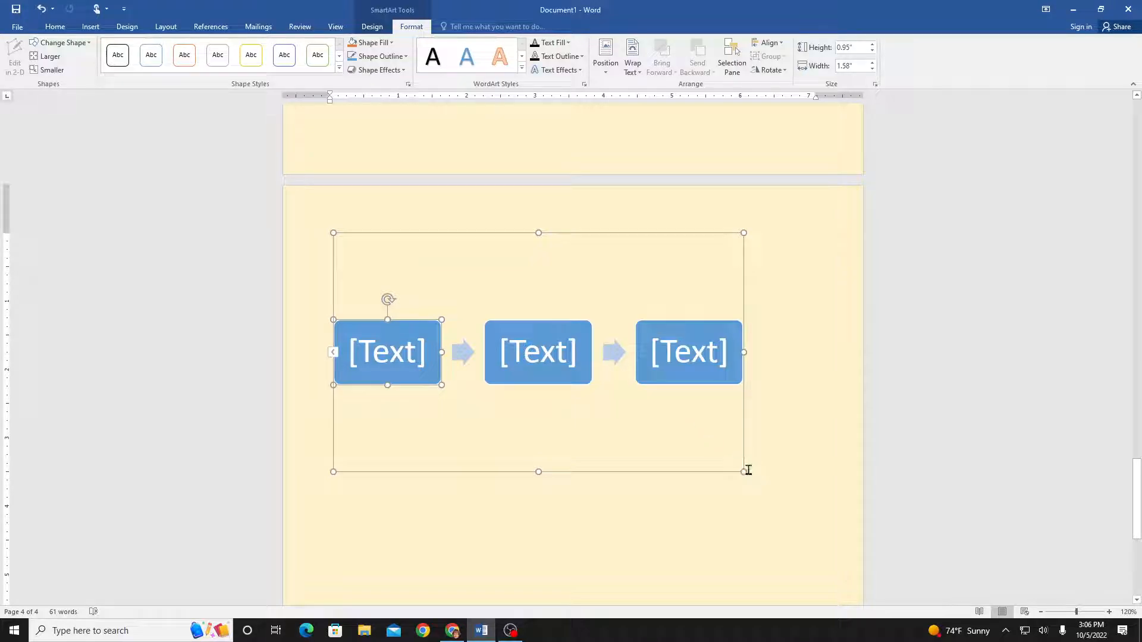
# Shrink the SmartArt graphic to about 1.3 by 2.89 inches and remove the blank line before it so it fits below the picture
pyautogui.moveTo(742, 471); pyautogui.dragTo(532, 320)
pyautogui.scroll(5, 635, 346)
pyautogui.scroll(1, 635, 346)
pyautogui.click(416, 242)
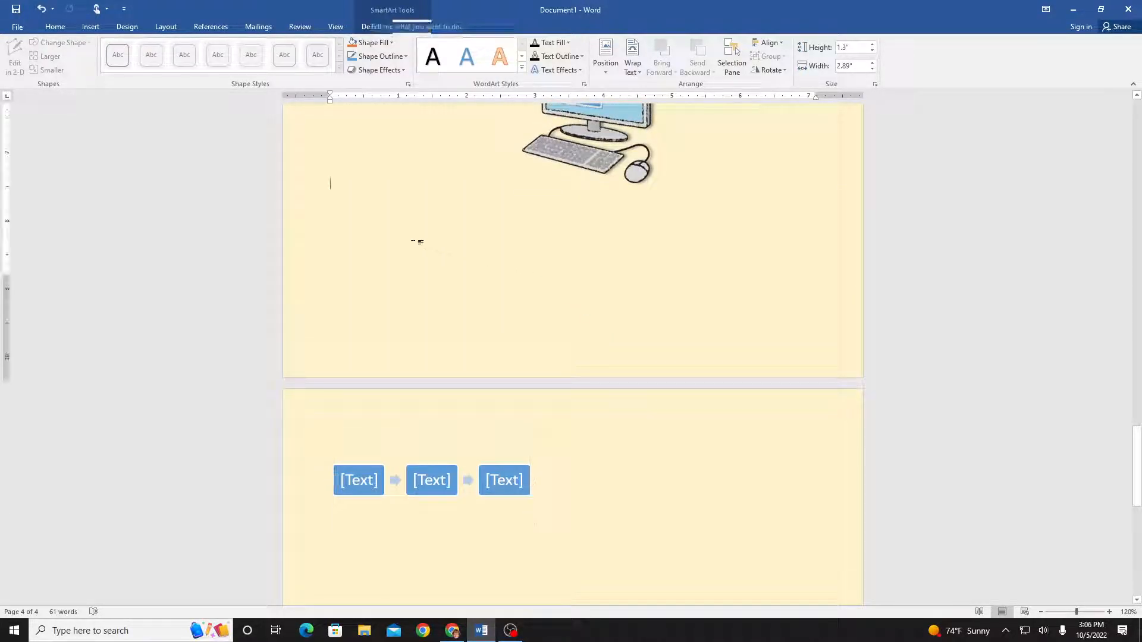
pyautogui.press('BackSpace')
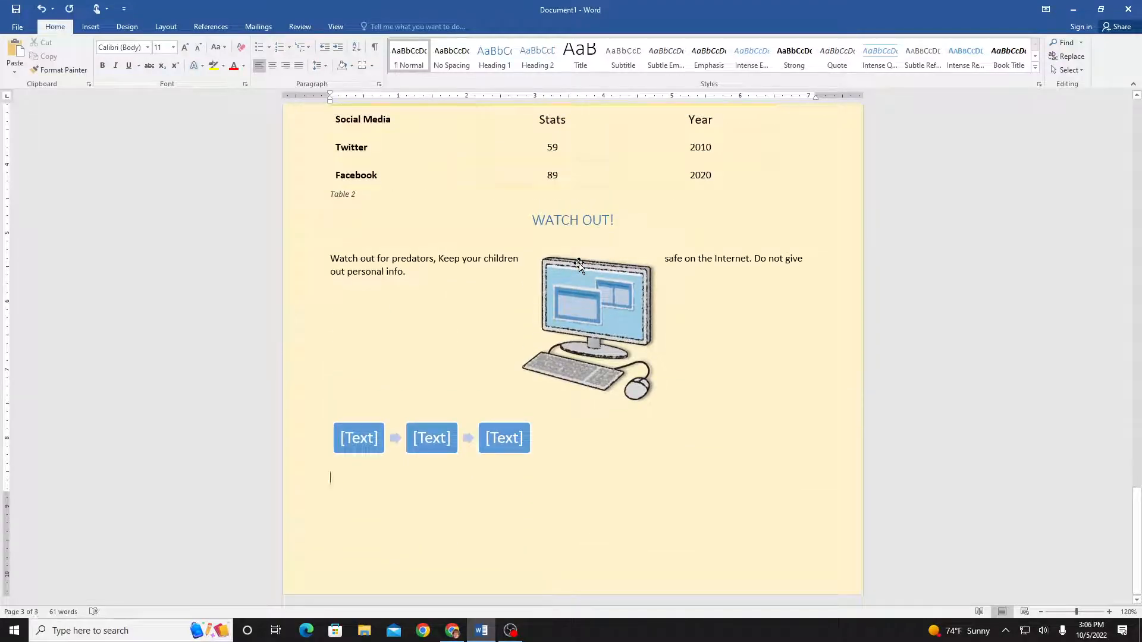
# Resize the SmartArt graphic proportionally to about 3.1 inches wide
pyautogui.click(457, 441)
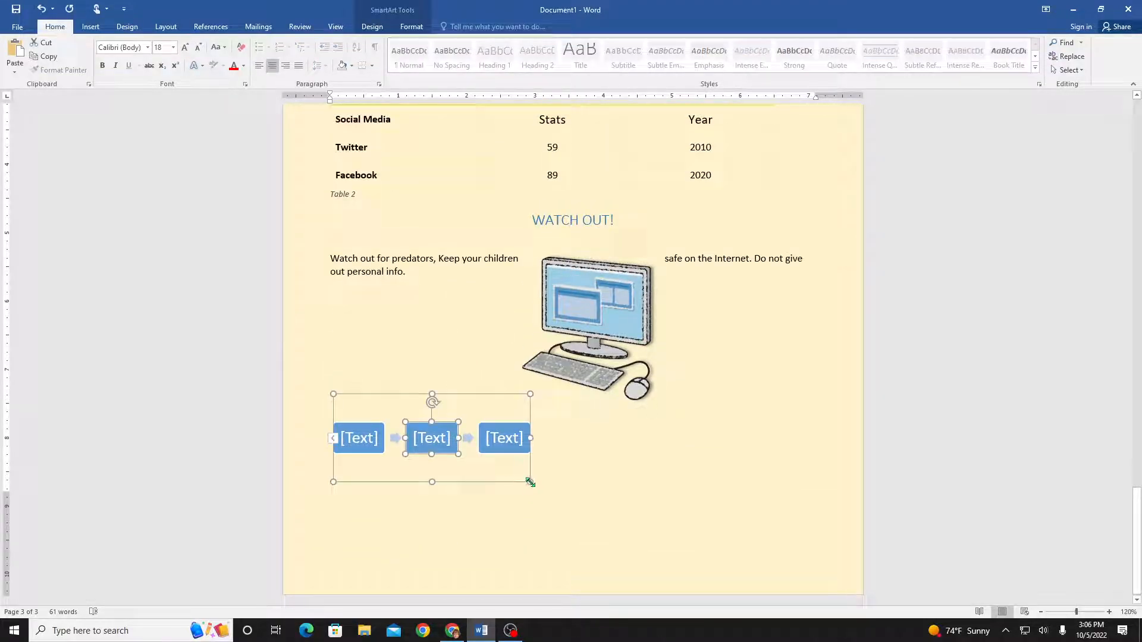
pyautogui.moveTo(530, 482); pyautogui.dragTo(554, 507)
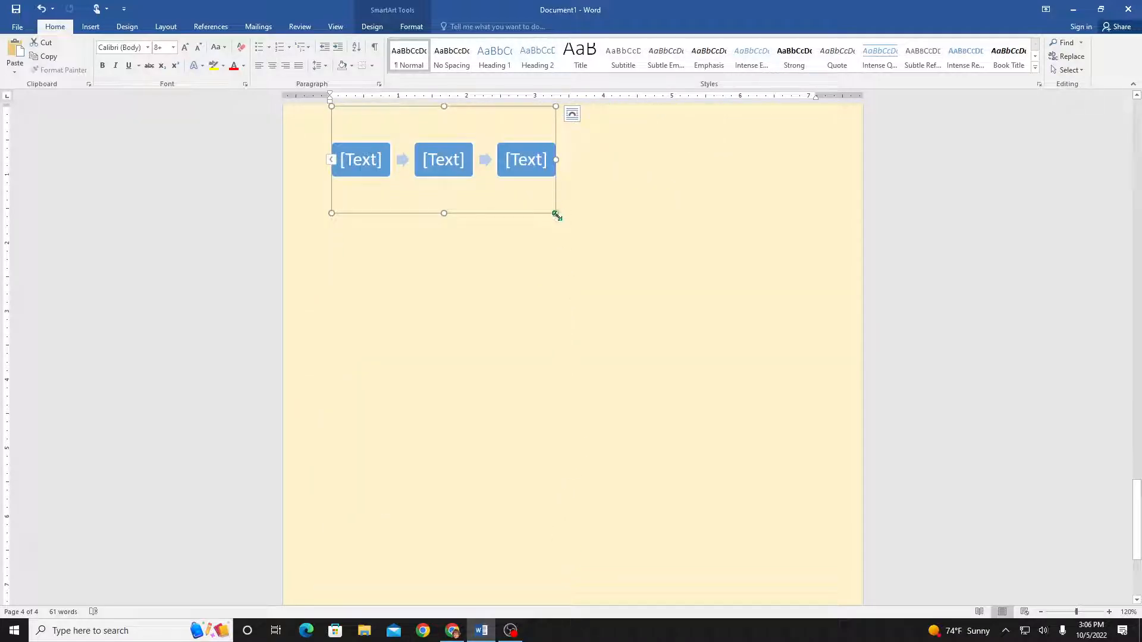
pyautogui.moveTo(556, 213); pyautogui.dragTo(545, 206)
pyautogui.scroll(8, 595, 250)
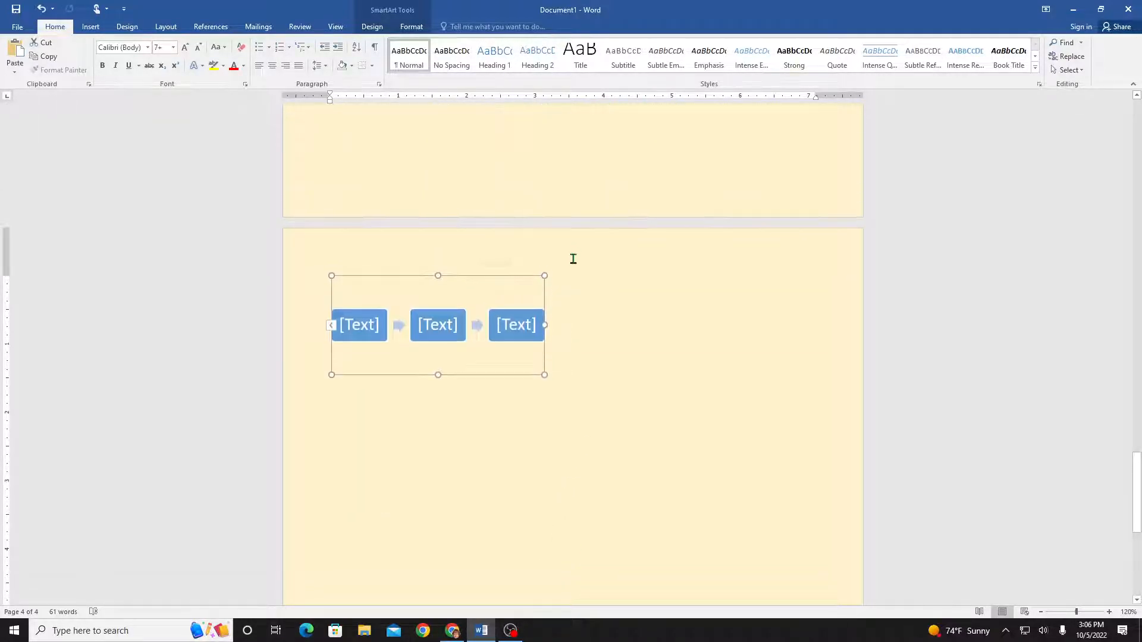
pyautogui.scroll(-7, 600, 254)
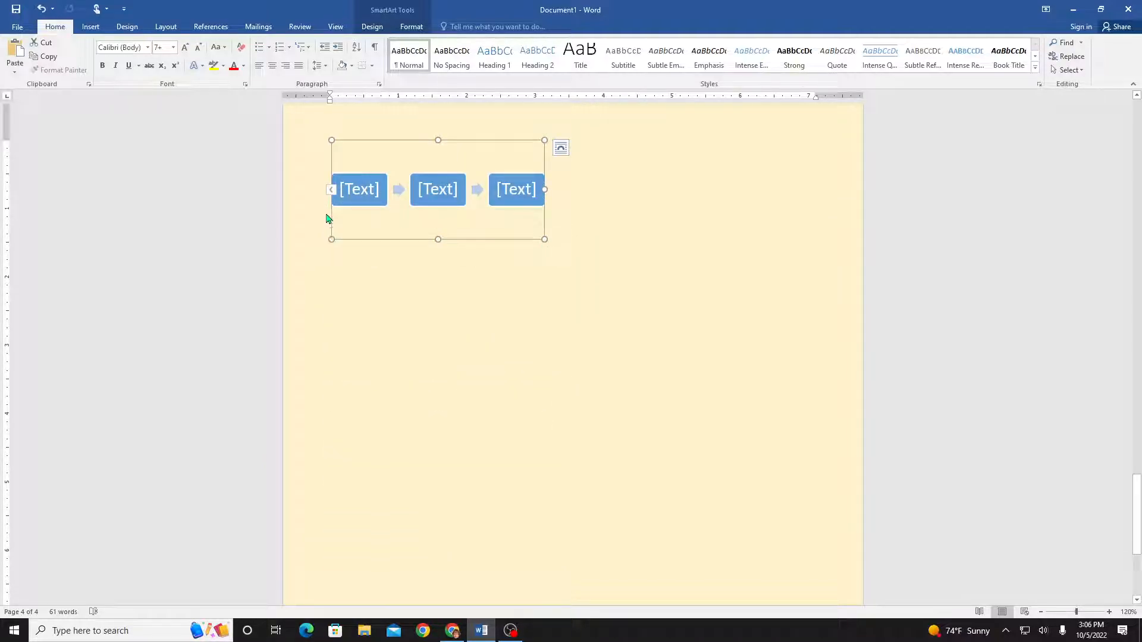
# Try to pull the SmartArt graphic back to the previous page by deleting space at its paragraph, and undo the change
pyautogui.click(319, 144)
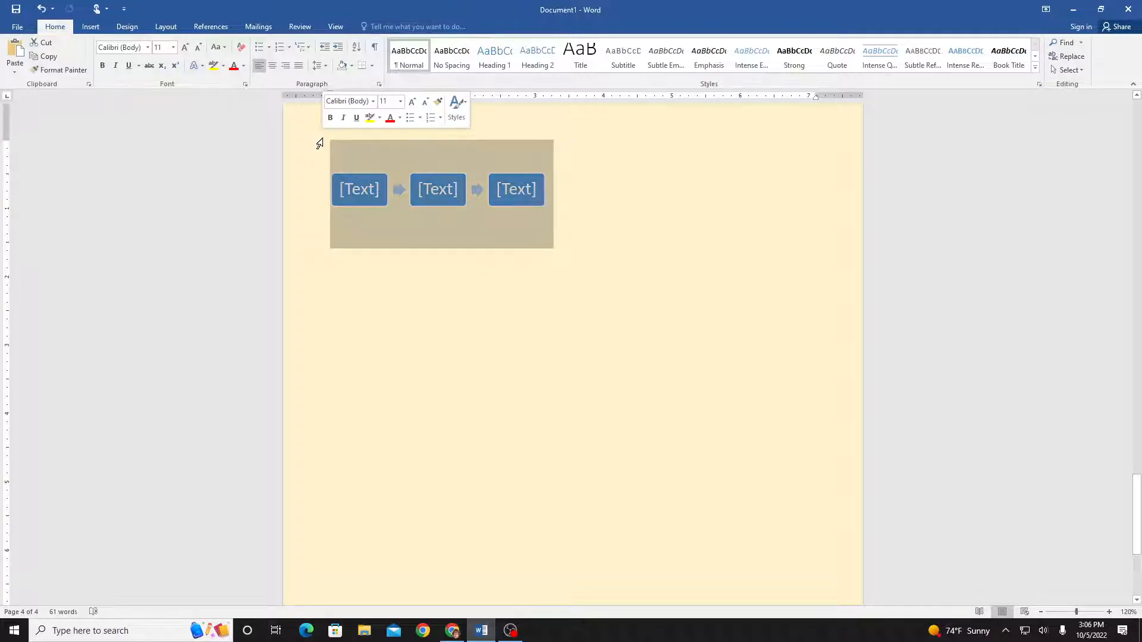
pyautogui.click(327, 248)
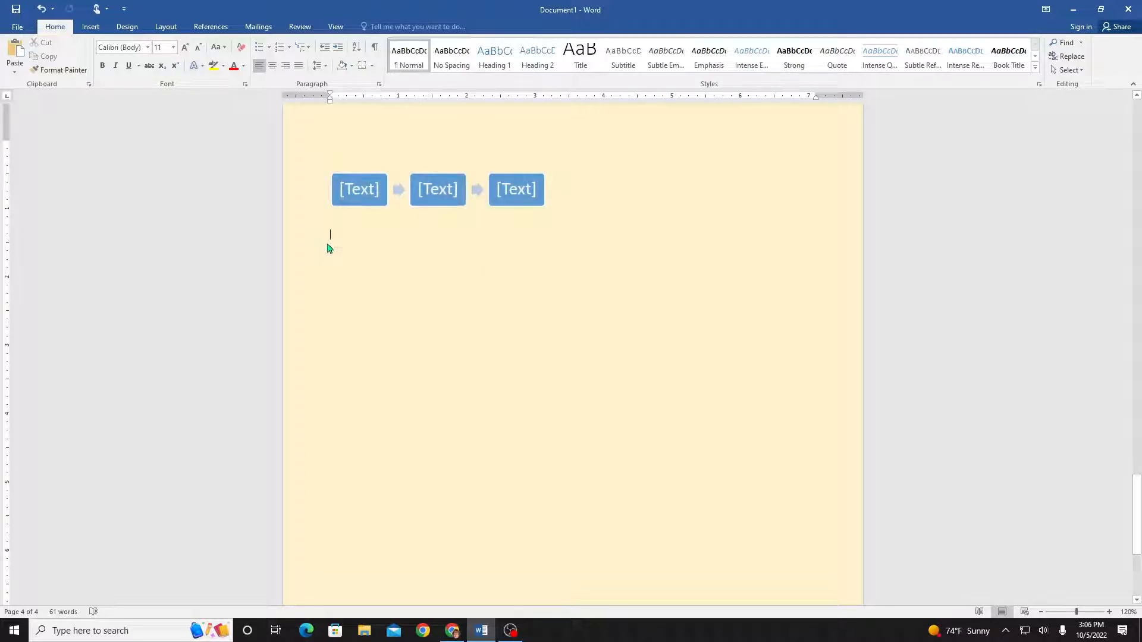
pyautogui.click(325, 236)
pyautogui.press('BackSpace')
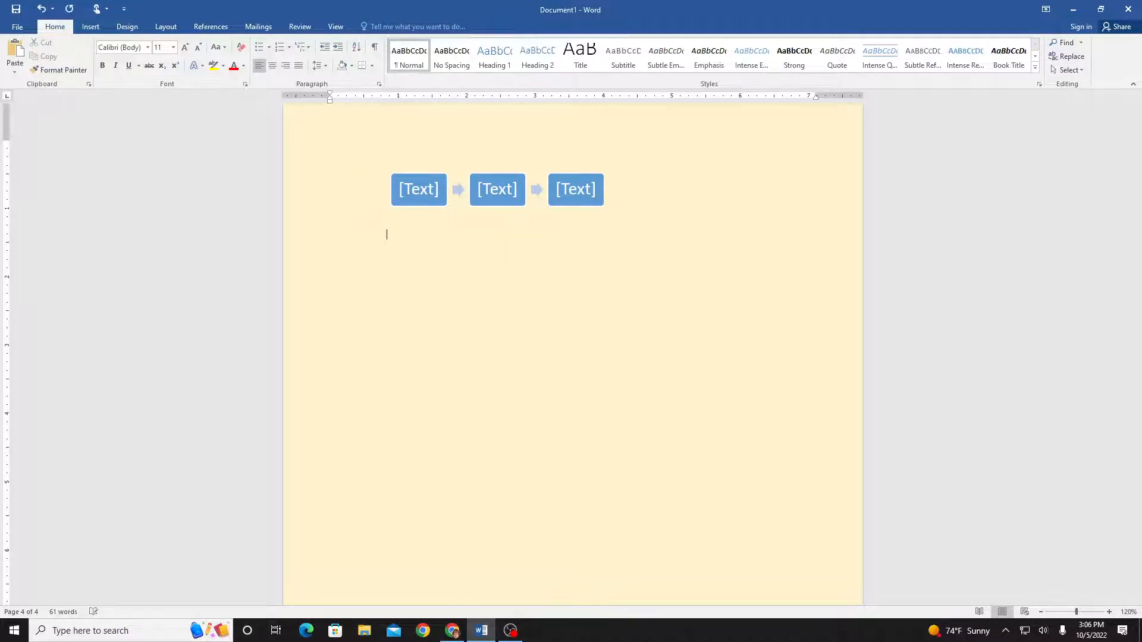
pyautogui.hotkey('ctrl', 'z')
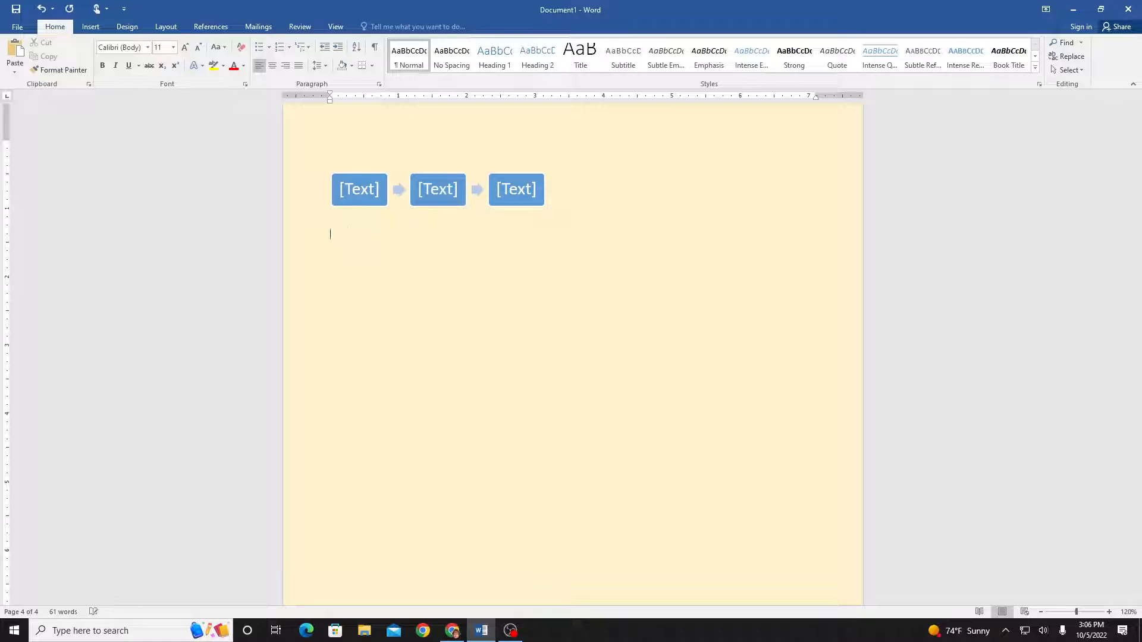
# Cut the whole SmartArt graphic from the last page
pyautogui.click(342, 161)
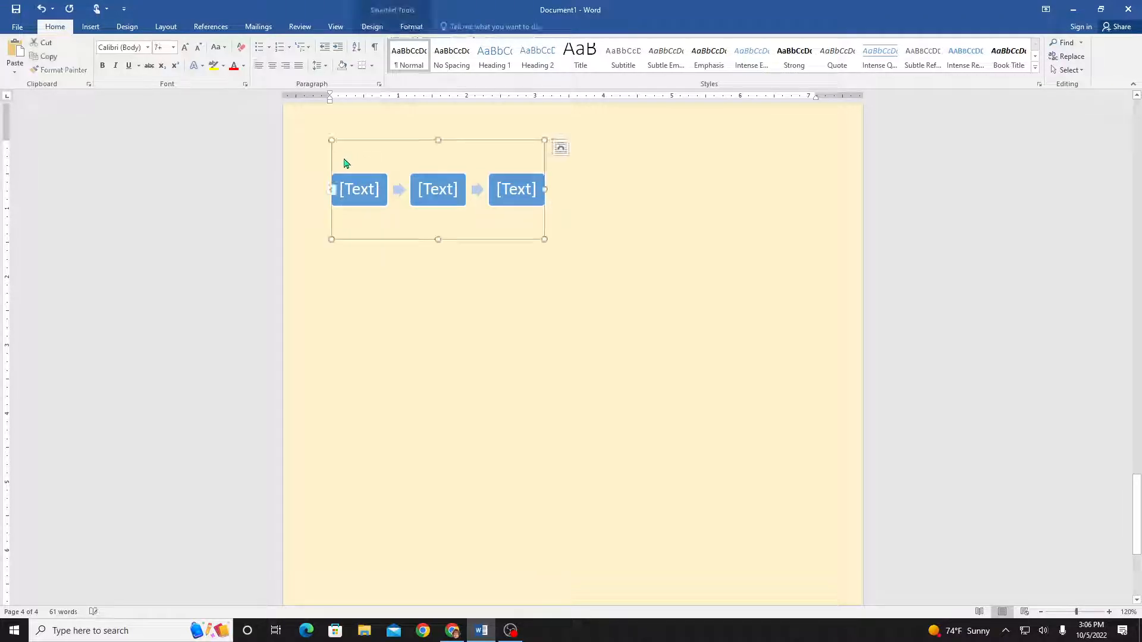
pyautogui.click(316, 146)
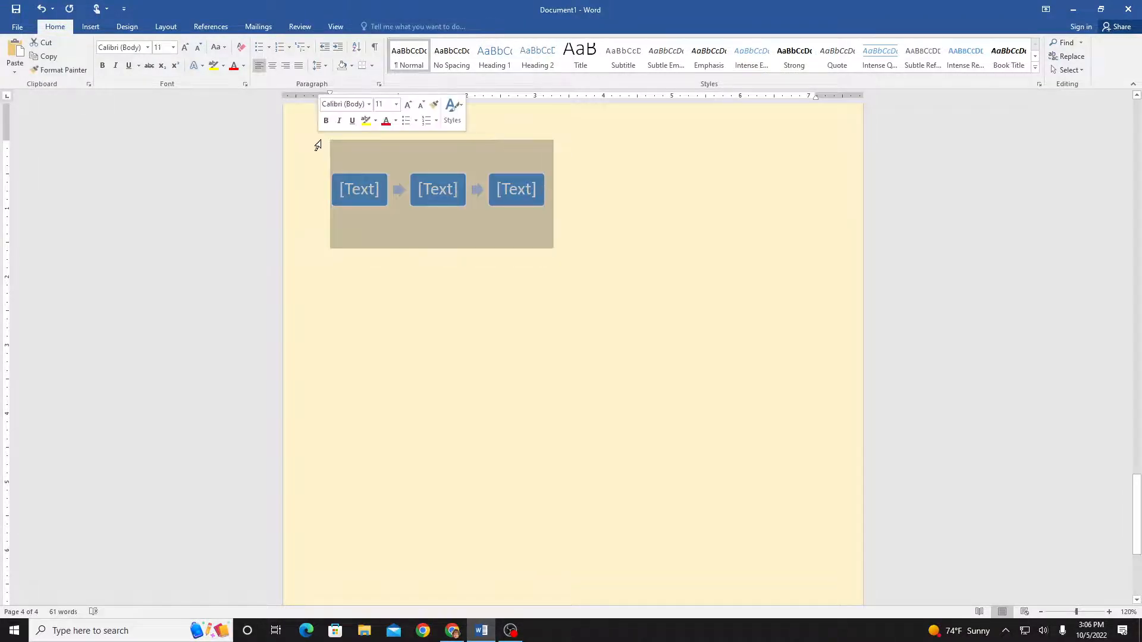
pyautogui.click(382, 162)
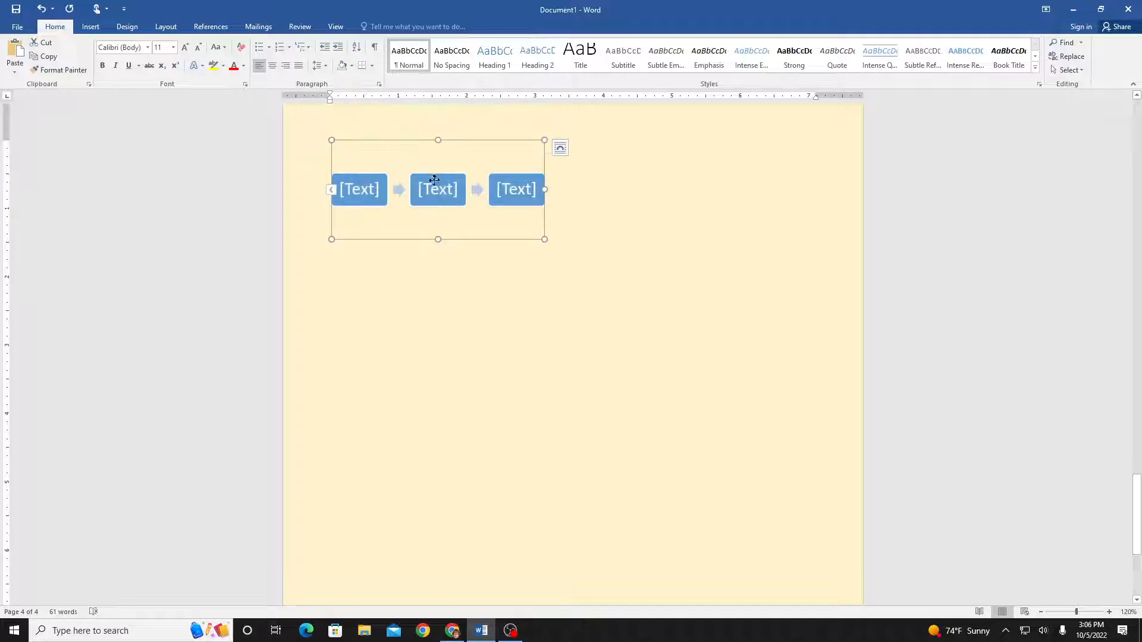
pyautogui.rightClick(404, 169)
pyautogui.click(427, 174)
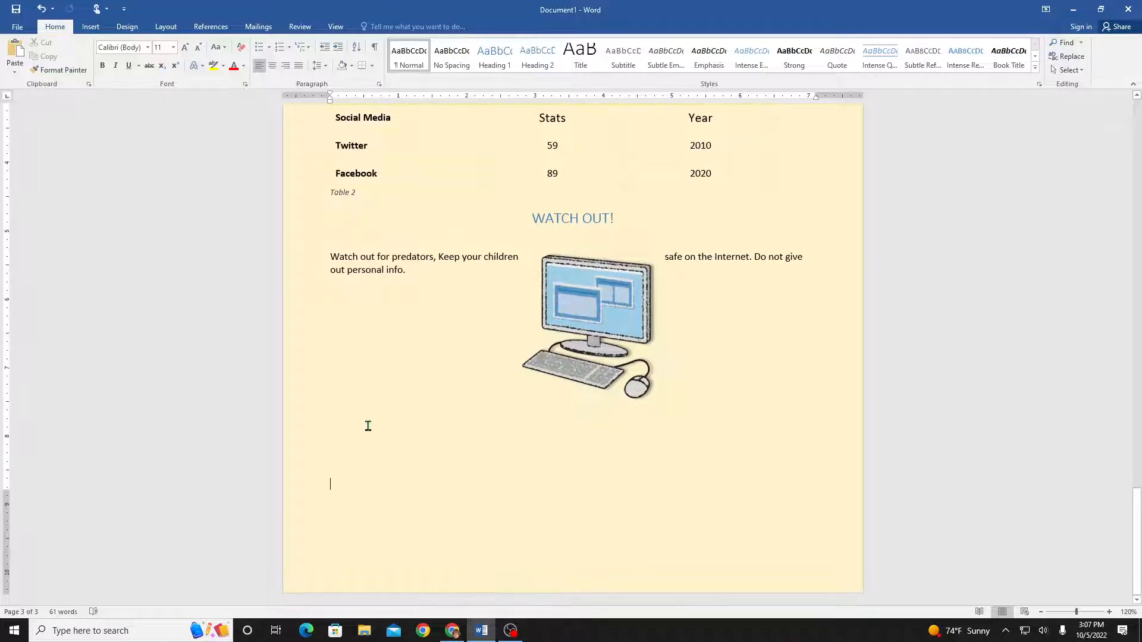
# Add blank lines below the computer picture until the insertion point reaches a new page
pyautogui.press('Return')
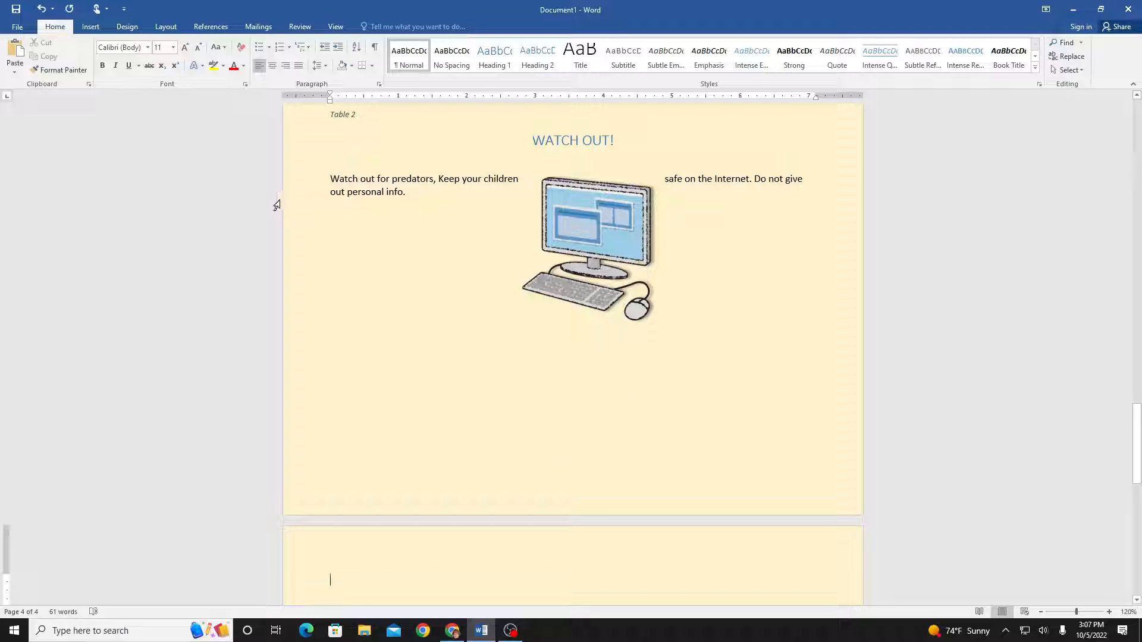
pyautogui.scroll(-3, 486, 316)
pyautogui.scroll(-1, 479, 321)
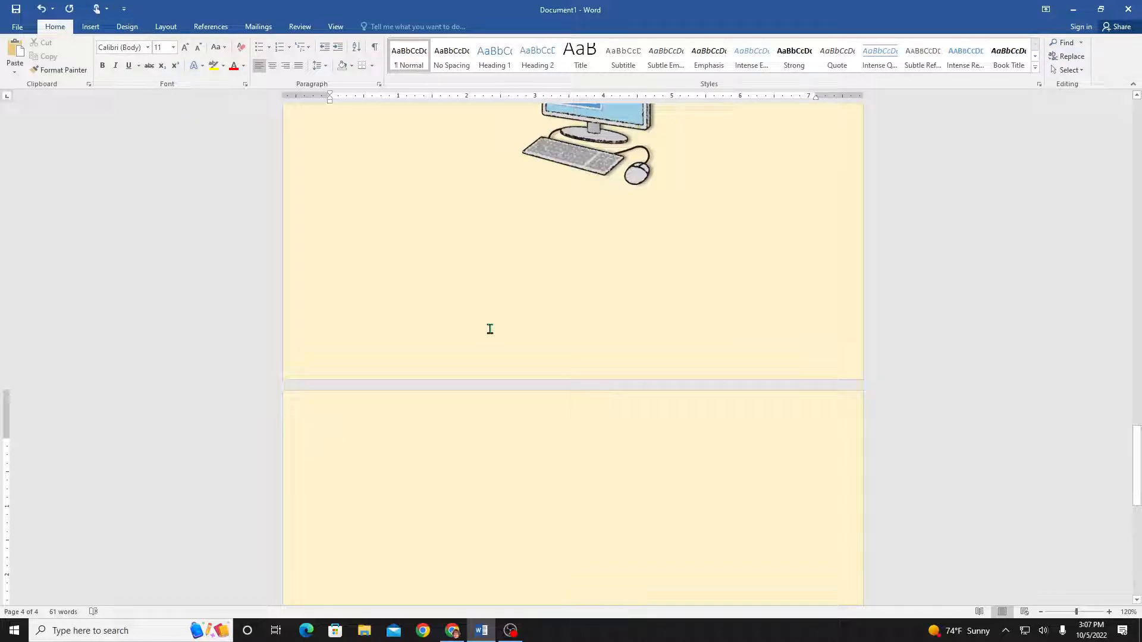
# Add the centered heading "Title of Smart Art" in Heading 1 style on the new page, followed by a new line
pyautogui.write('Title')
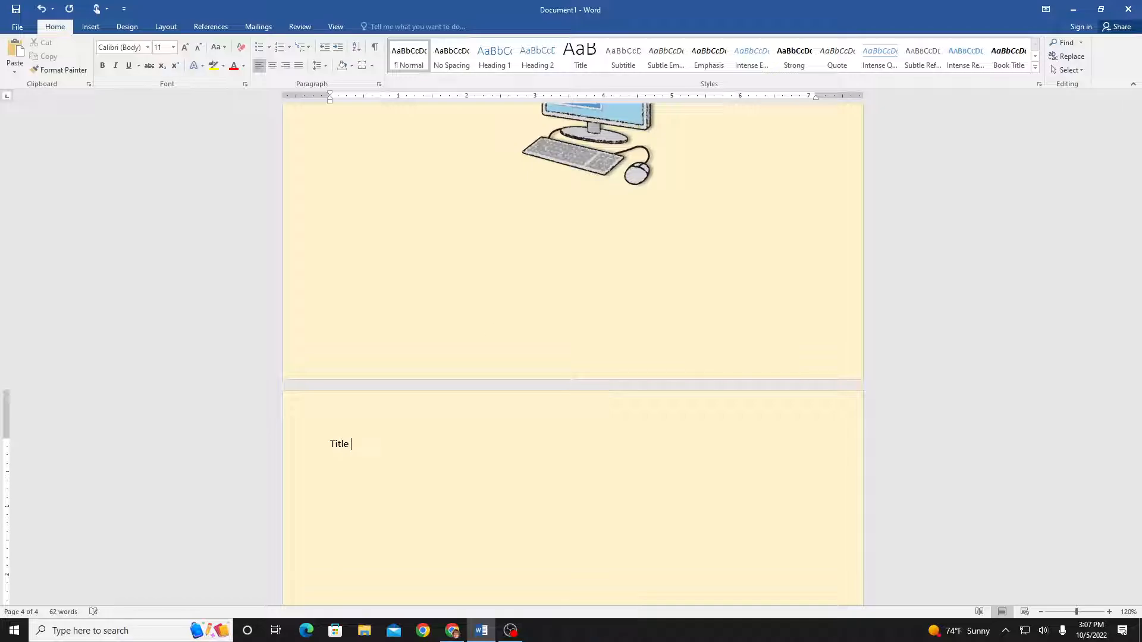
pyautogui.write(' of Smart Art')
pyautogui.moveTo(413, 440); pyautogui.dragTo(331, 445)
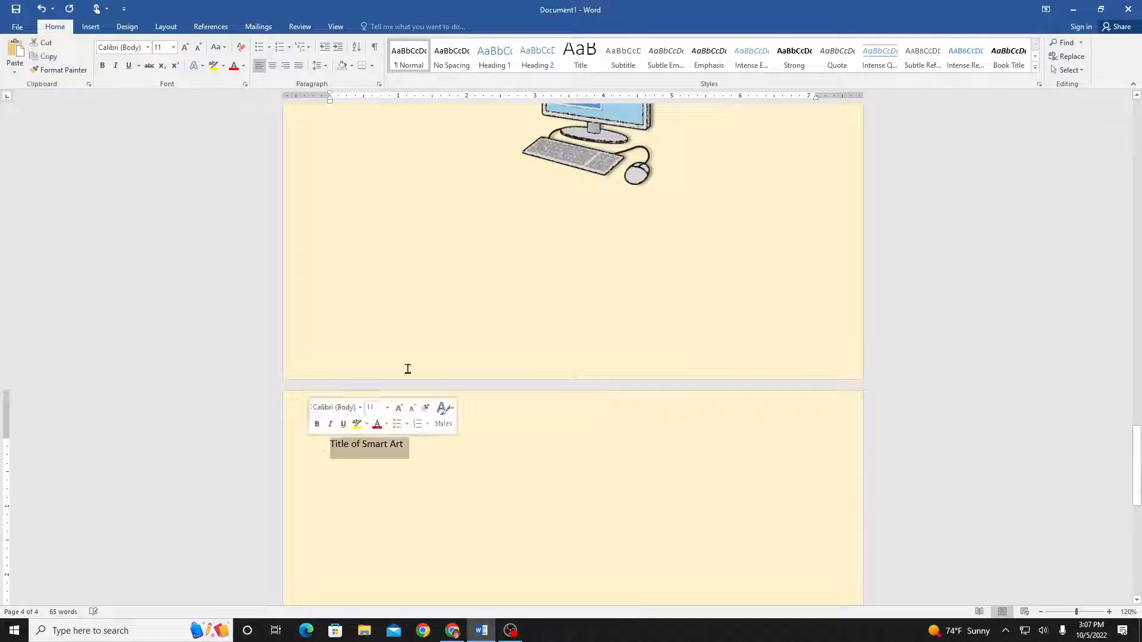
pyautogui.click(490, 73)
pyautogui.click(272, 66)
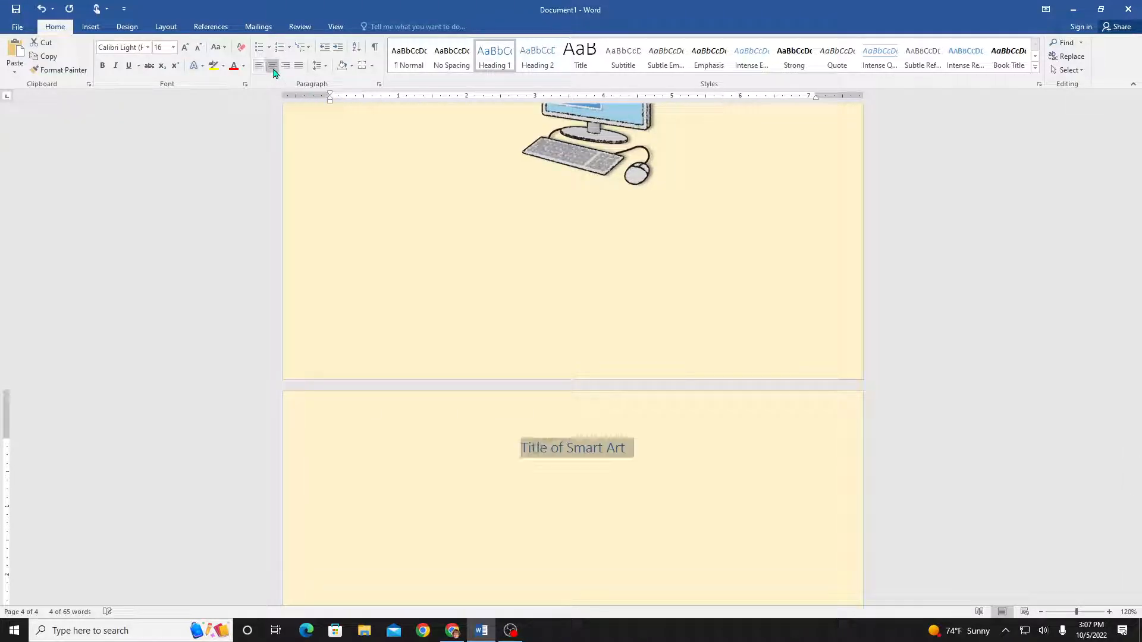
pyautogui.click(680, 454)
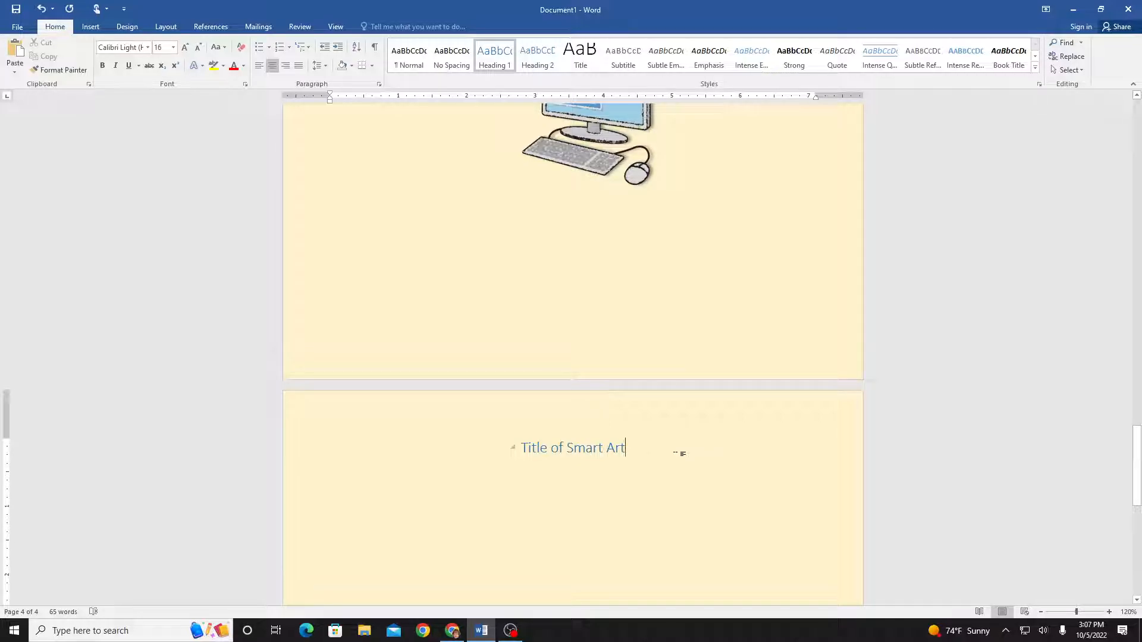
pyautogui.press('Return')
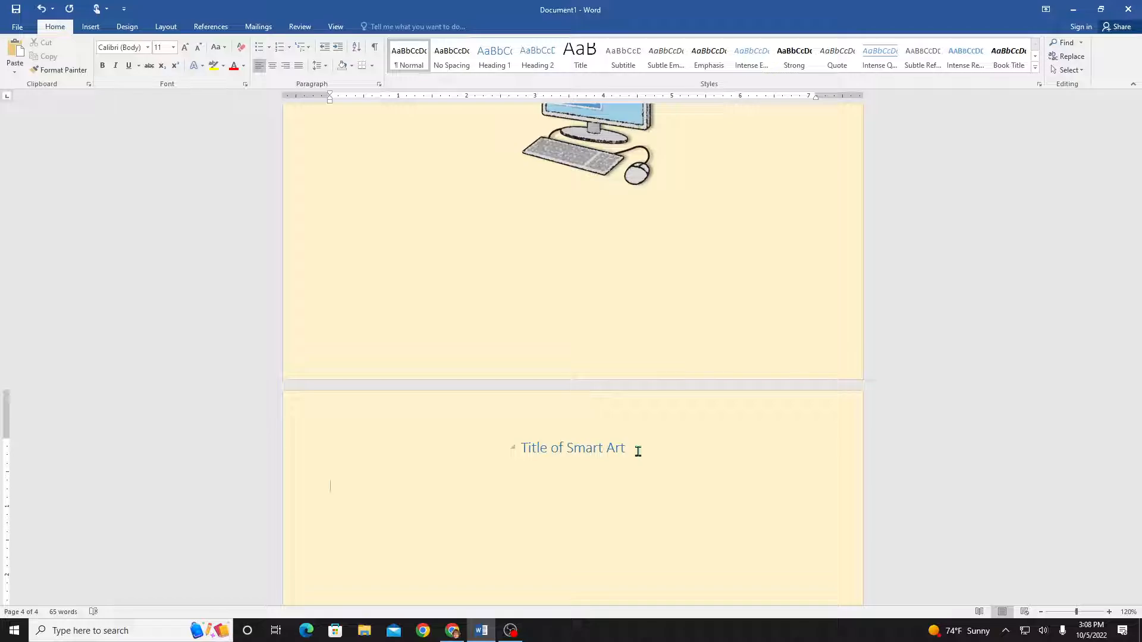
# Update the entire table of contents so it includes the new heading
pyautogui.scroll(15, 653, 457)
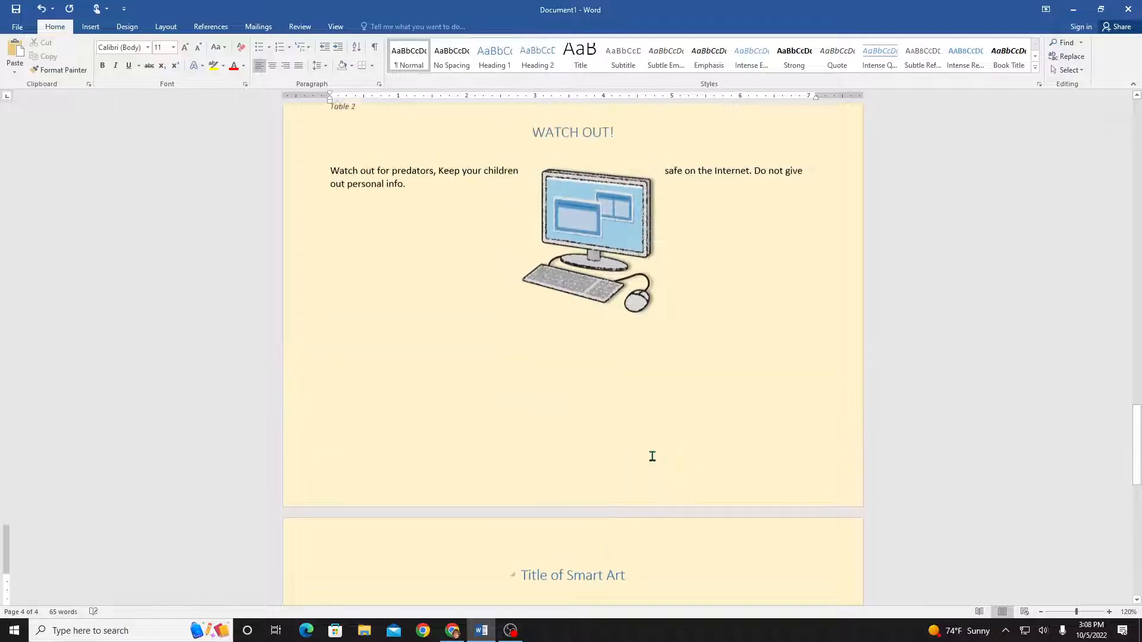
pyautogui.scroll(14, 653, 452)
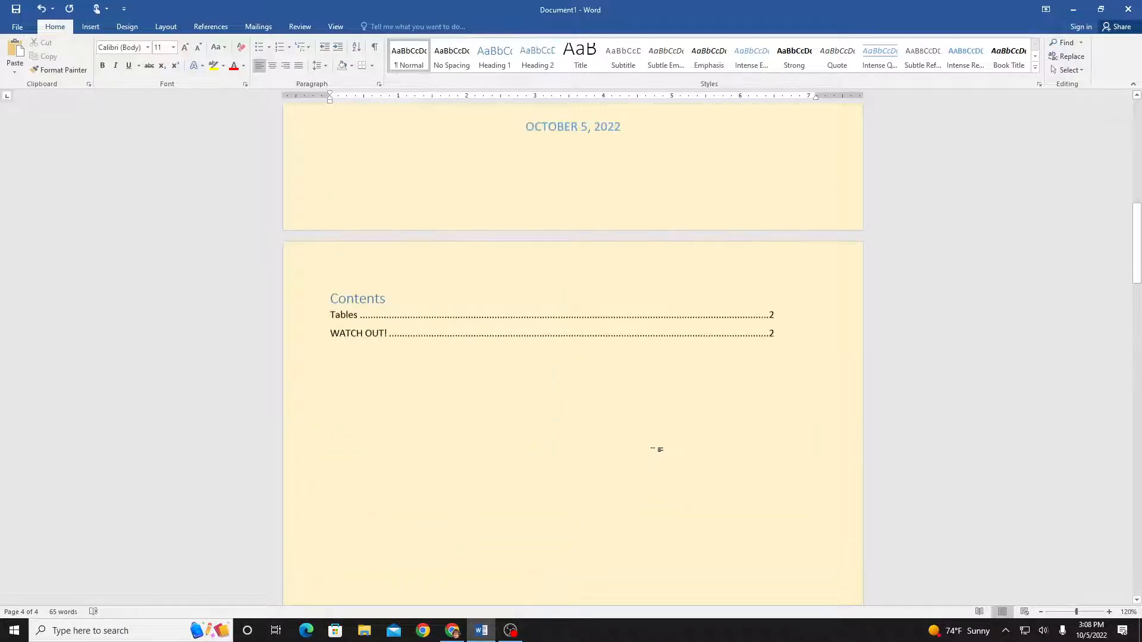
pyautogui.scroll(-4, 512, 441)
pyautogui.click(469, 385)
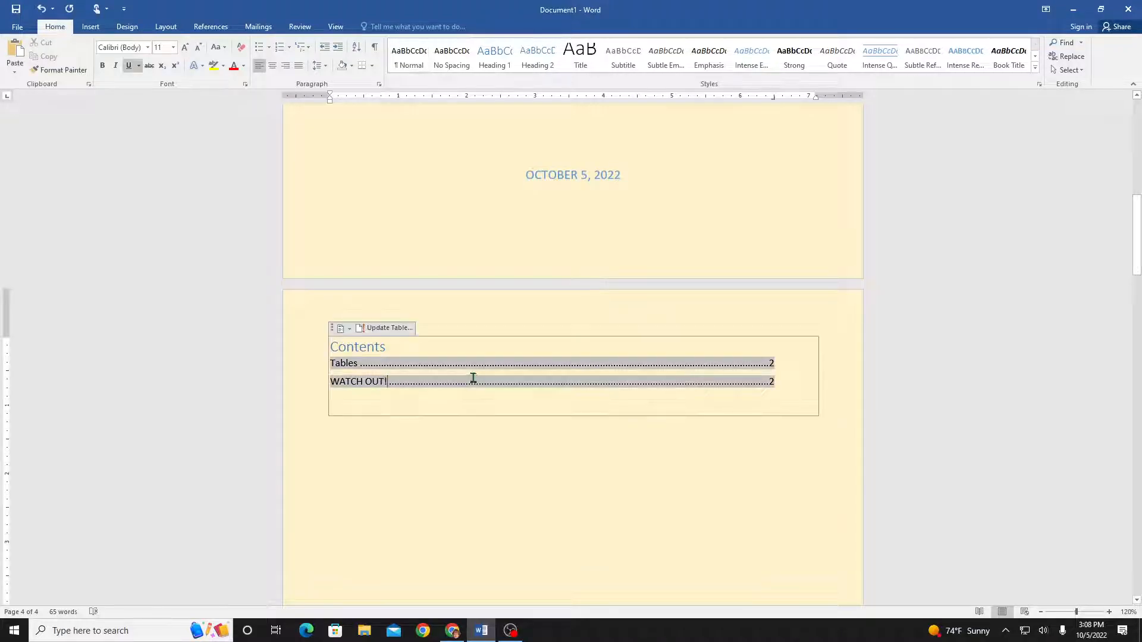
pyautogui.click(397, 330)
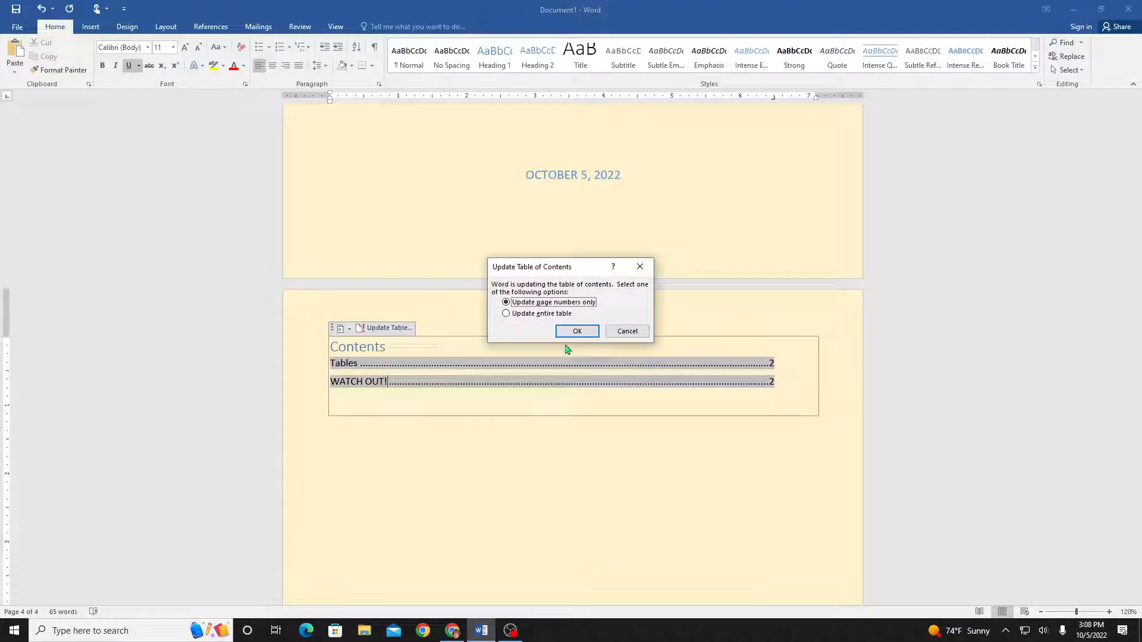
pyautogui.click(506, 314)
pyautogui.click(572, 331)
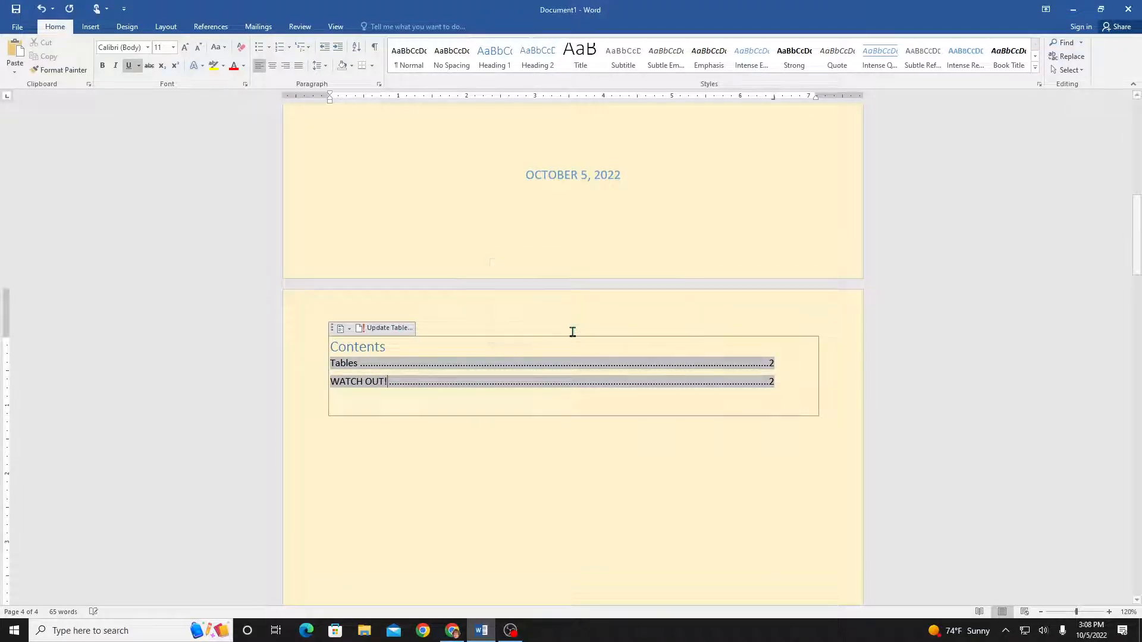
pyautogui.click(727, 513)
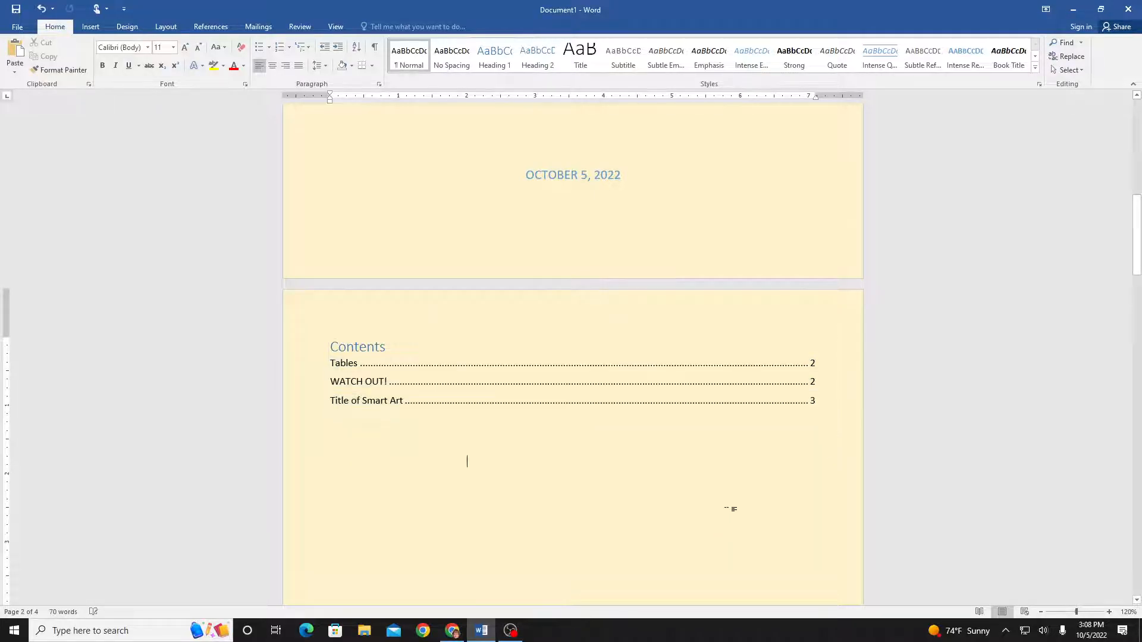
# Enter "Here is our Word Art Title" on the line below the "Title of Smart Art" heading
pyautogui.scroll(-9, 727, 509)
pyautogui.scroll(-15, 724, 504)
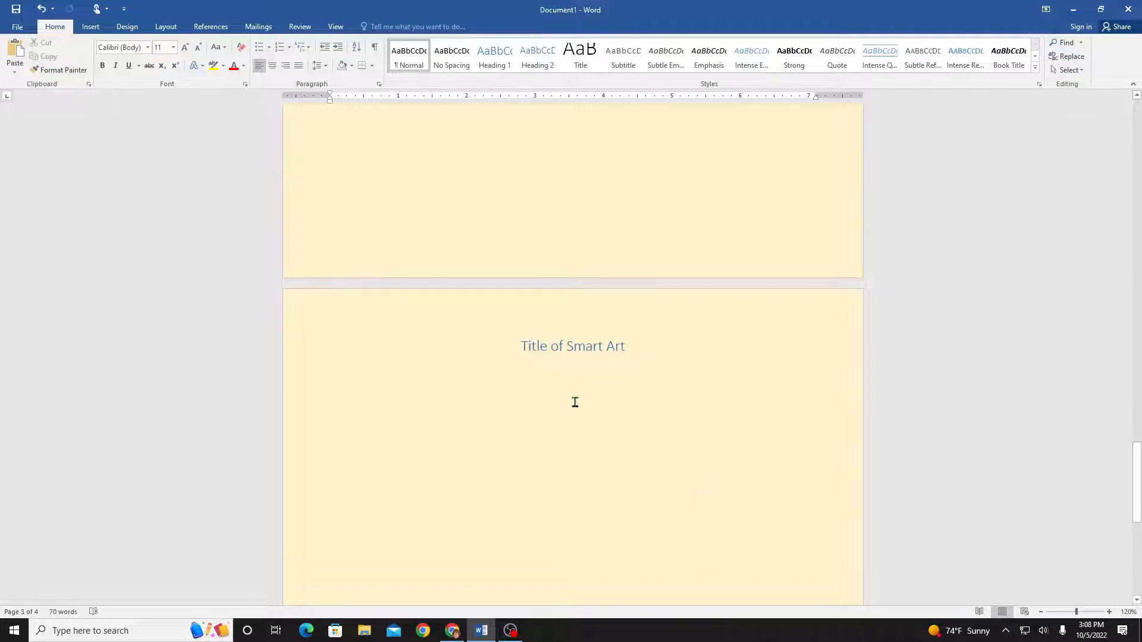
pyautogui.click(574, 399)
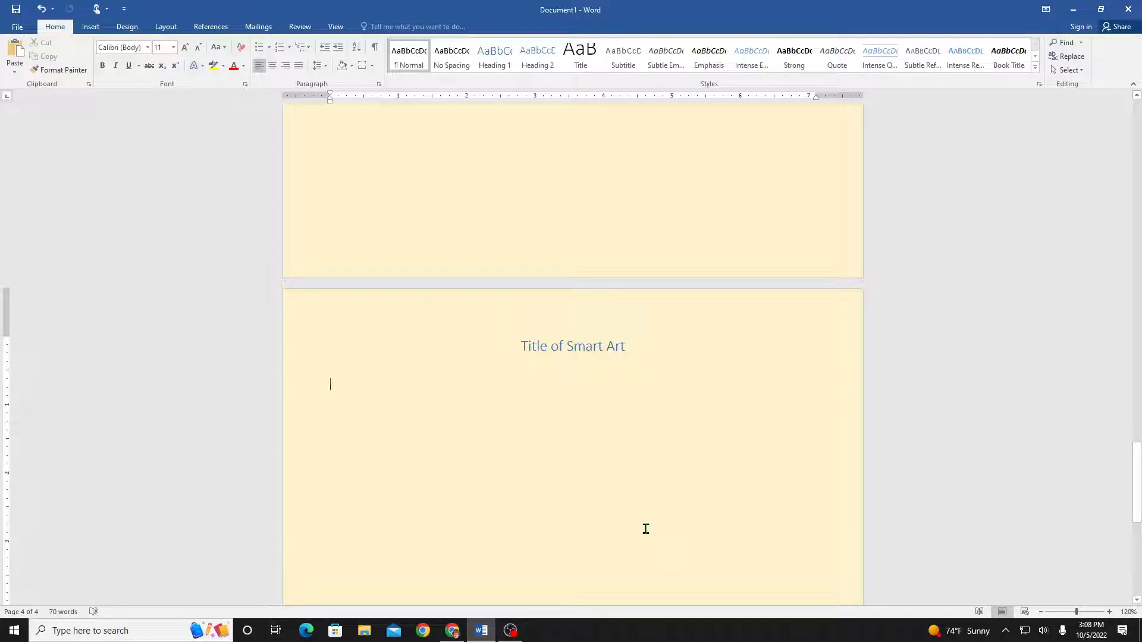
pyautogui.write('ere i')
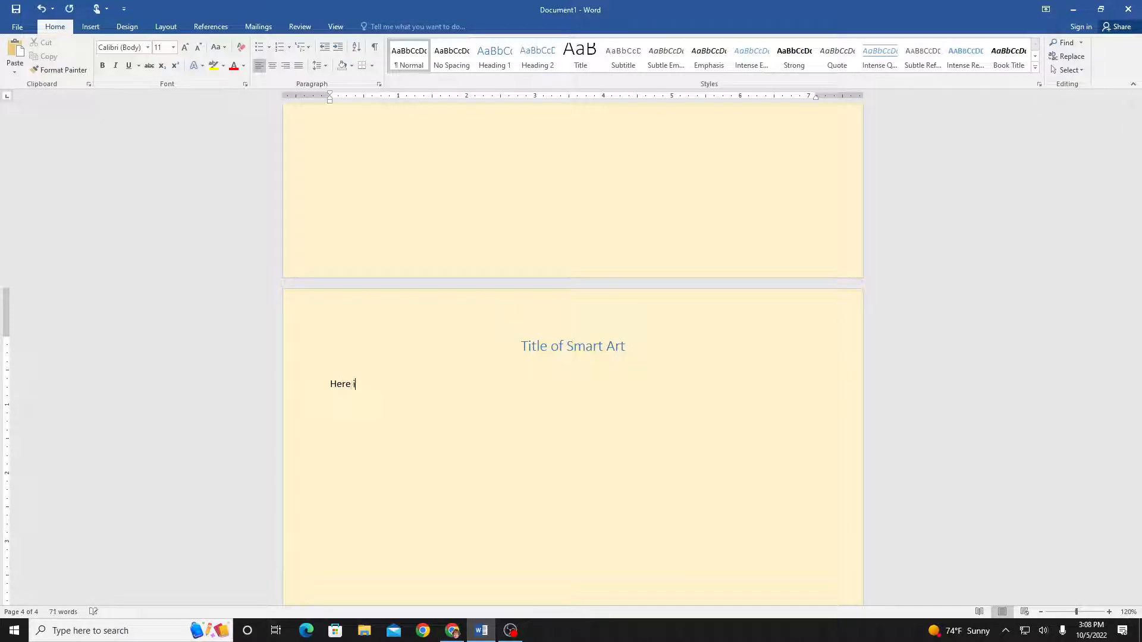
pyautogui.write('s our Word Art Title')
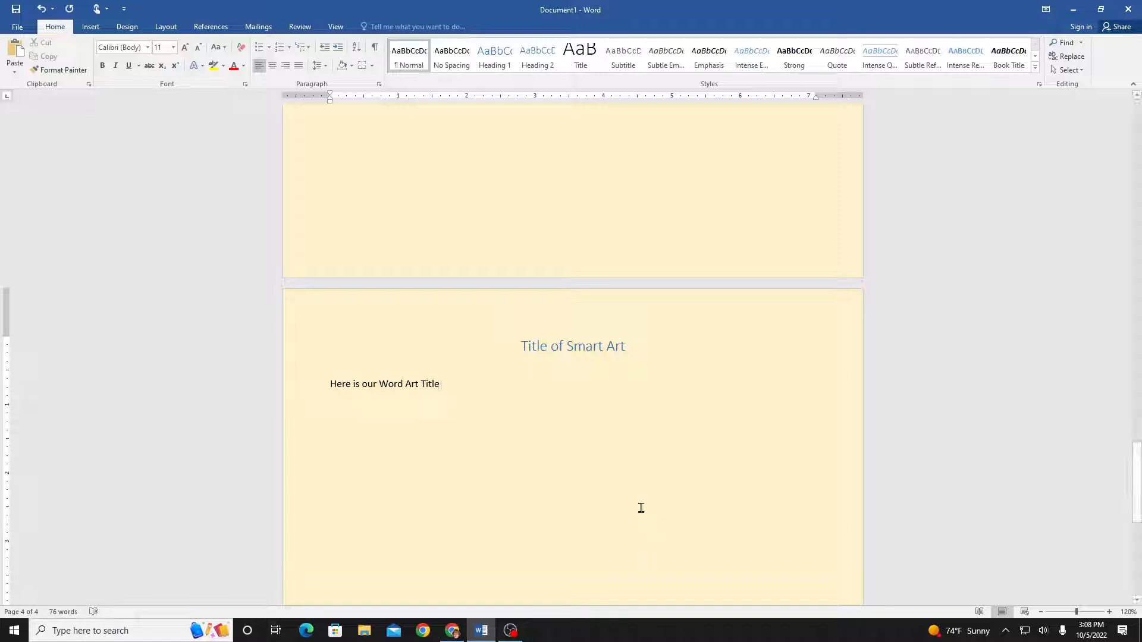
# Turn the line "Here is our Word Art Title" into WordArt with the bold blue outlined and shadowed style
pyautogui.doubleClick(443, 384)
pyautogui.moveTo(369, 381); pyautogui.dragTo(326, 373)
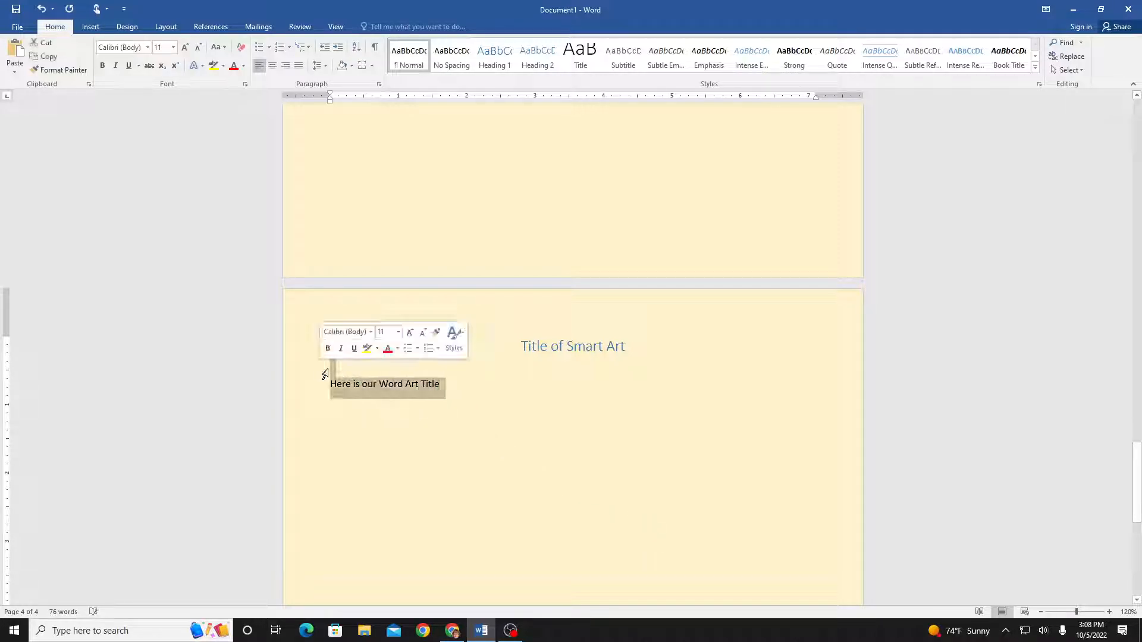
pyautogui.moveTo(443, 387); pyautogui.dragTo(331, 387)
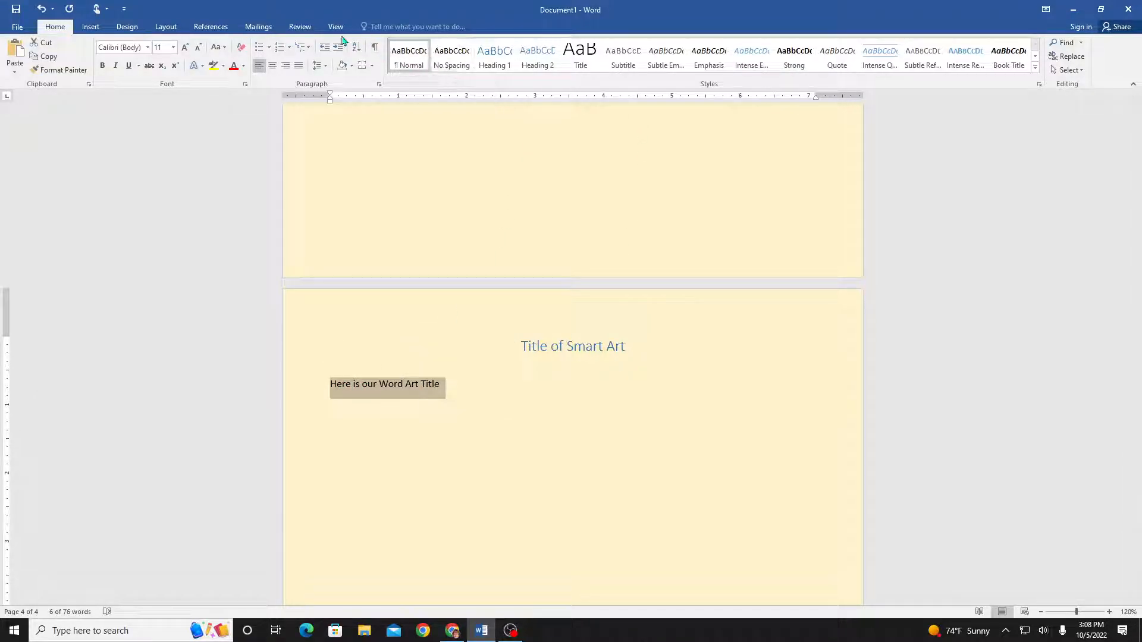
pyautogui.click(129, 26)
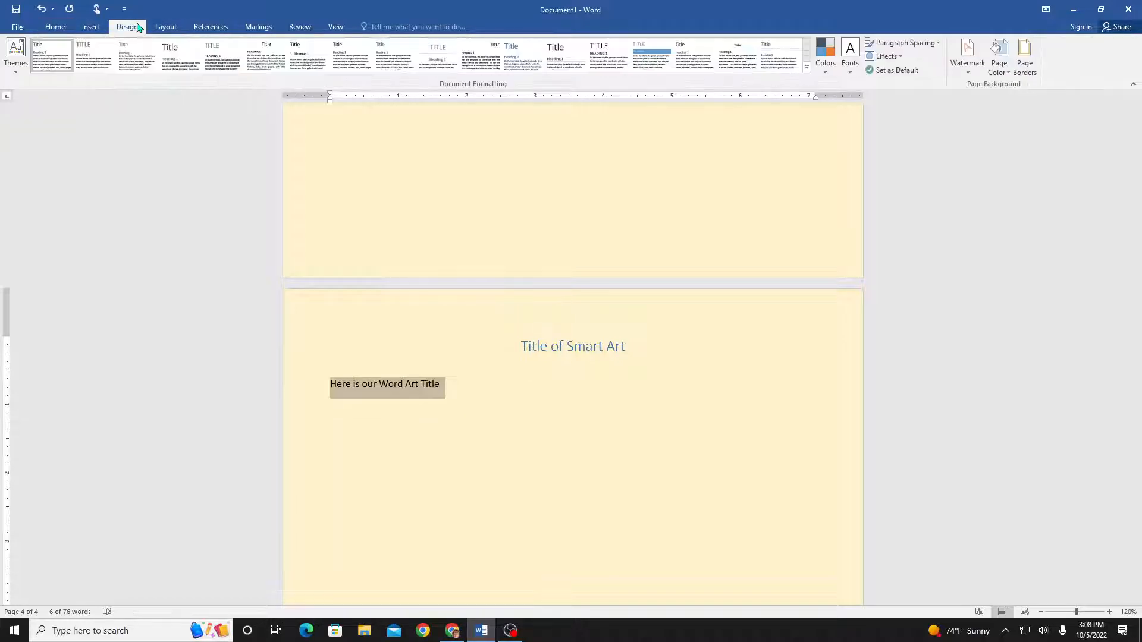
pyautogui.click(90, 27)
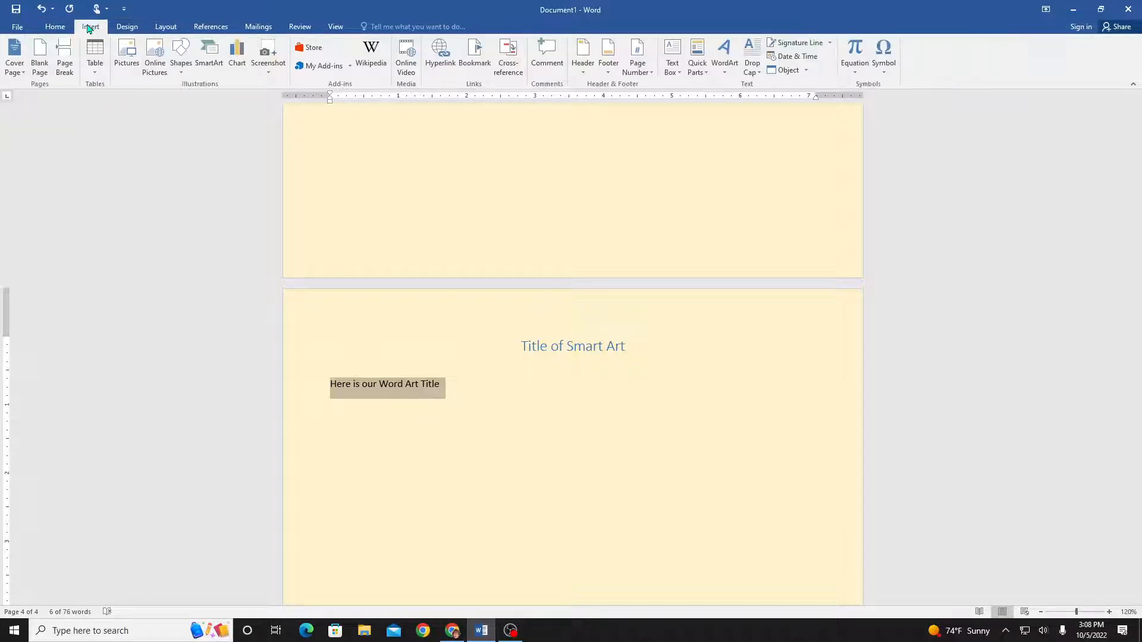
pyautogui.click(722, 70)
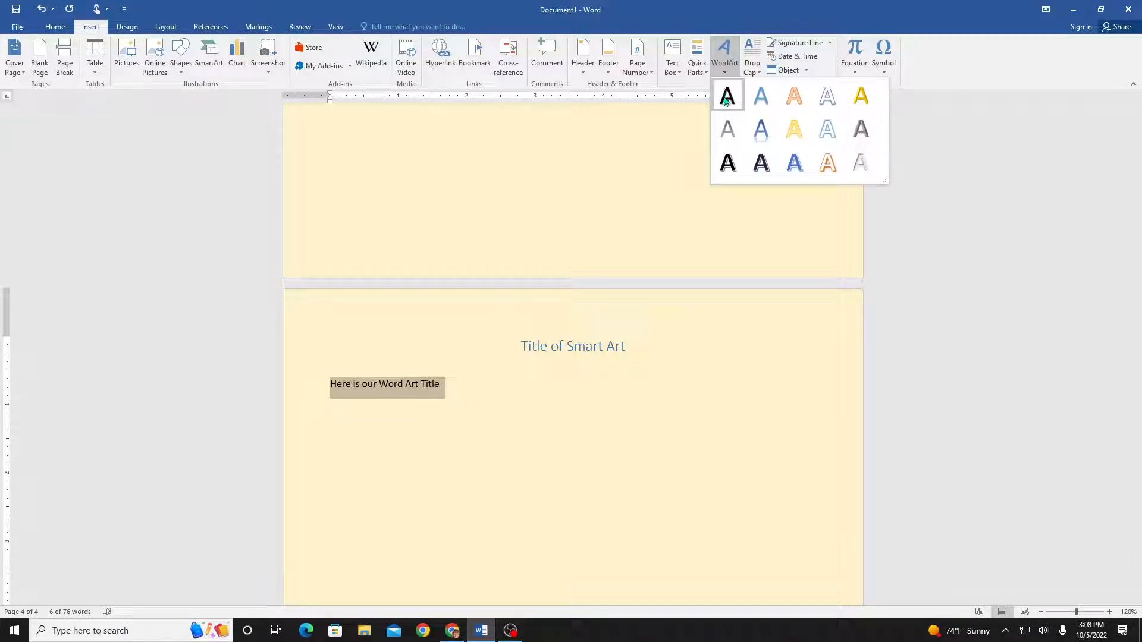
pyautogui.click(795, 171)
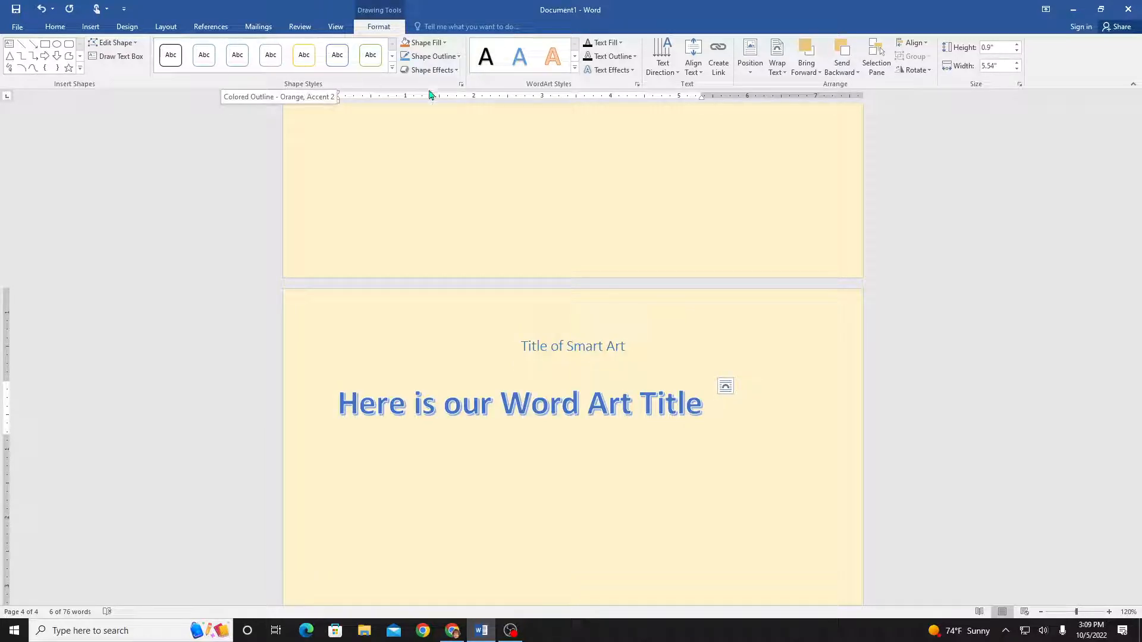
# Try to center the WordArt title on the page by changing its text alignment
pyautogui.click(750, 71)
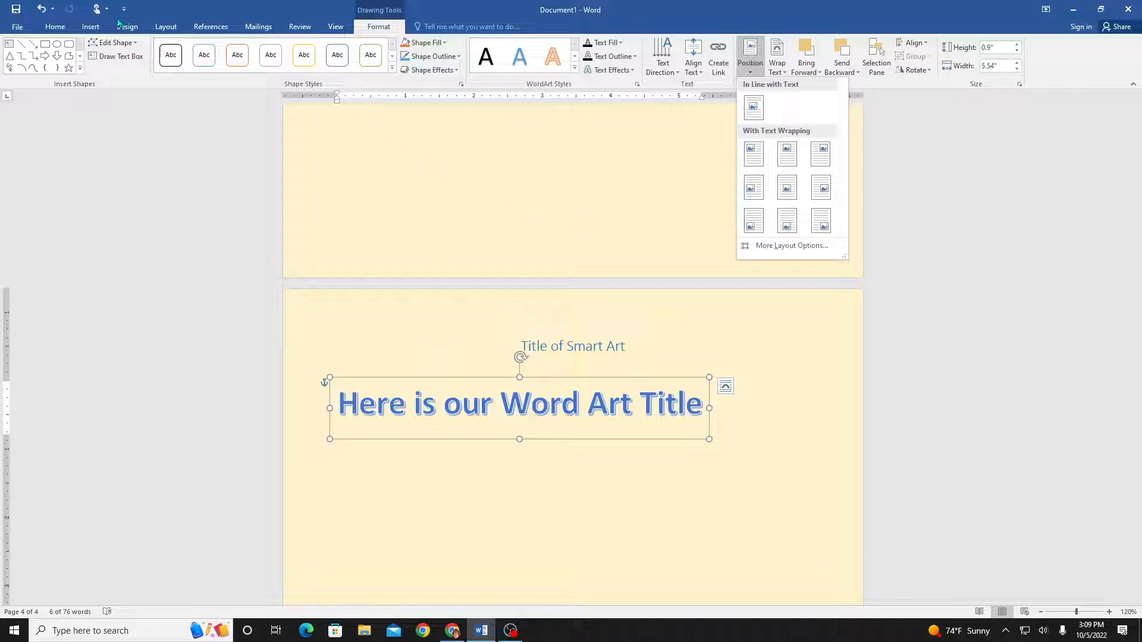
pyautogui.click(54, 27)
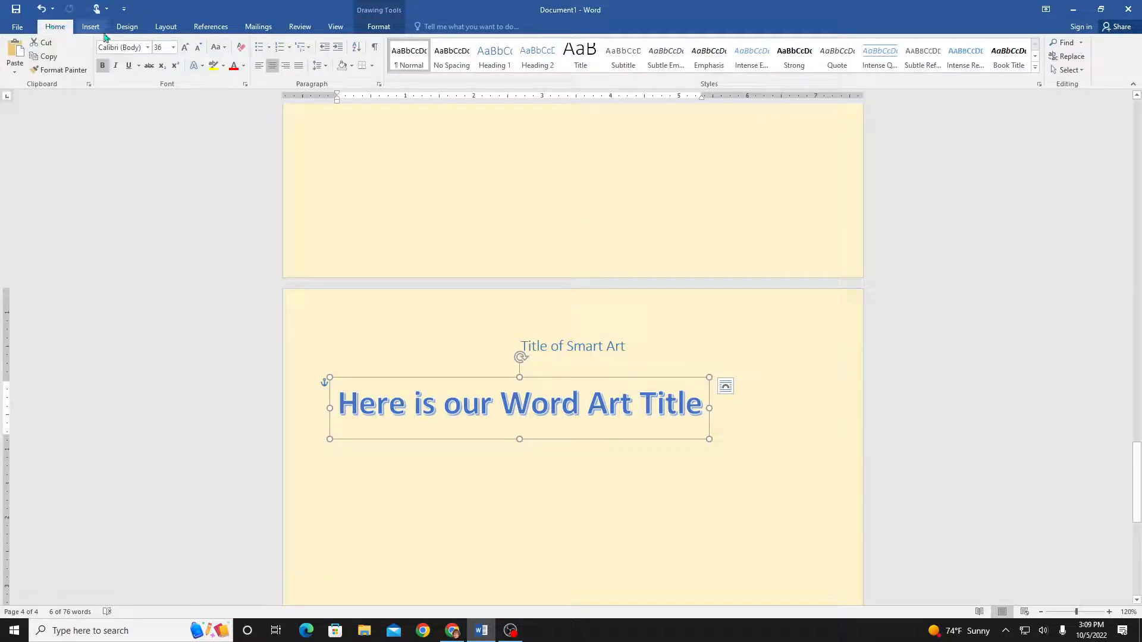
pyautogui.click(275, 71)
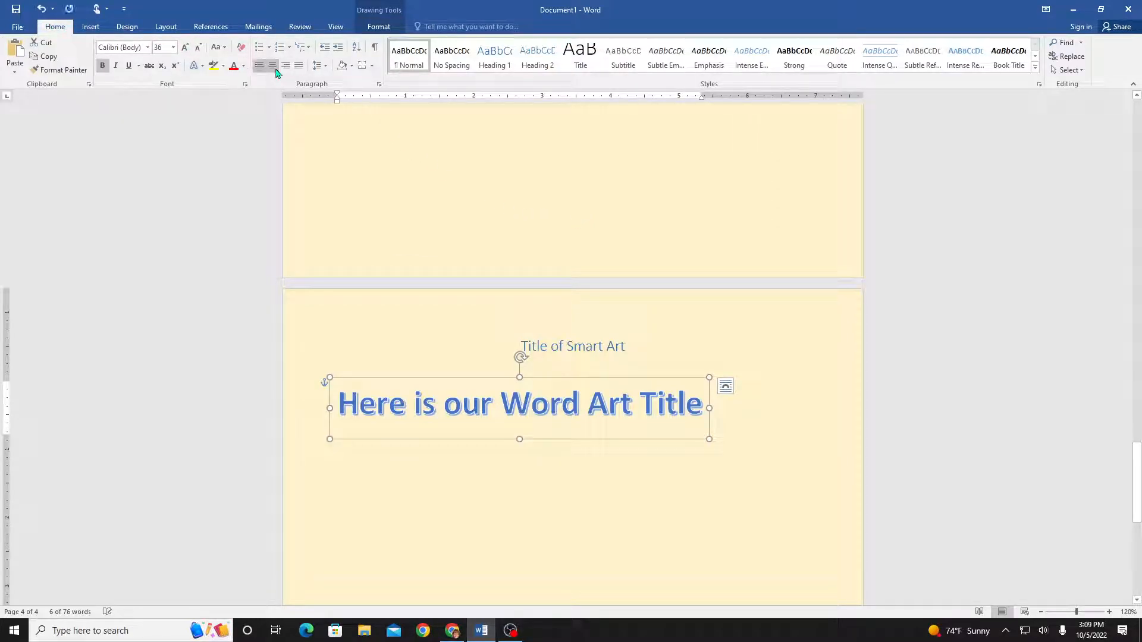
pyautogui.click(685, 420)
pyautogui.click(672, 430)
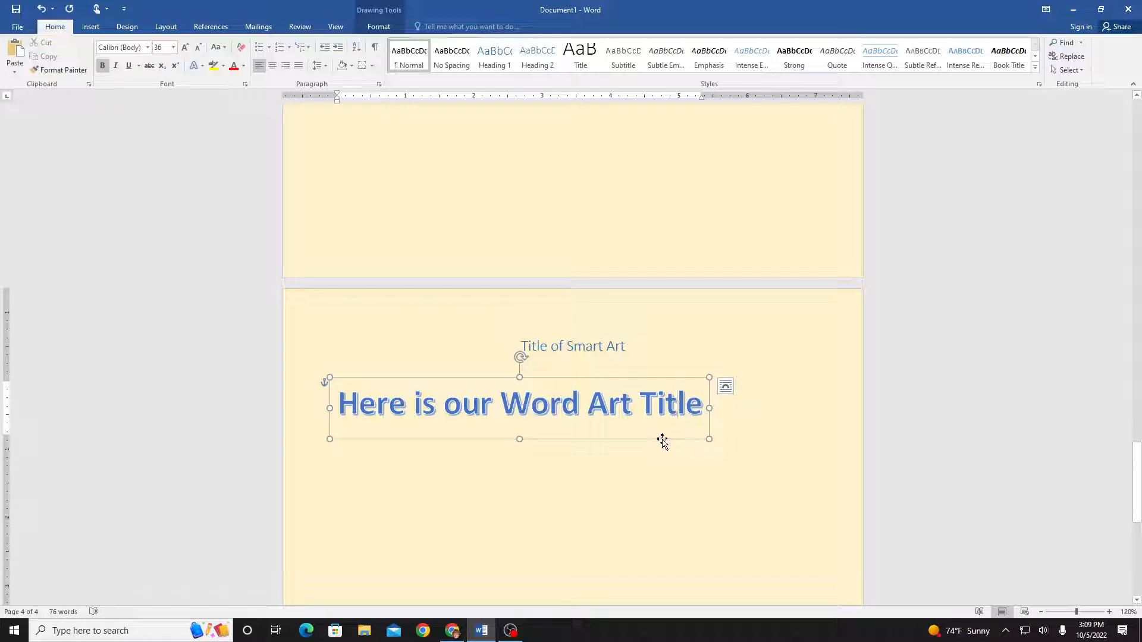
pyautogui.click(322, 437)
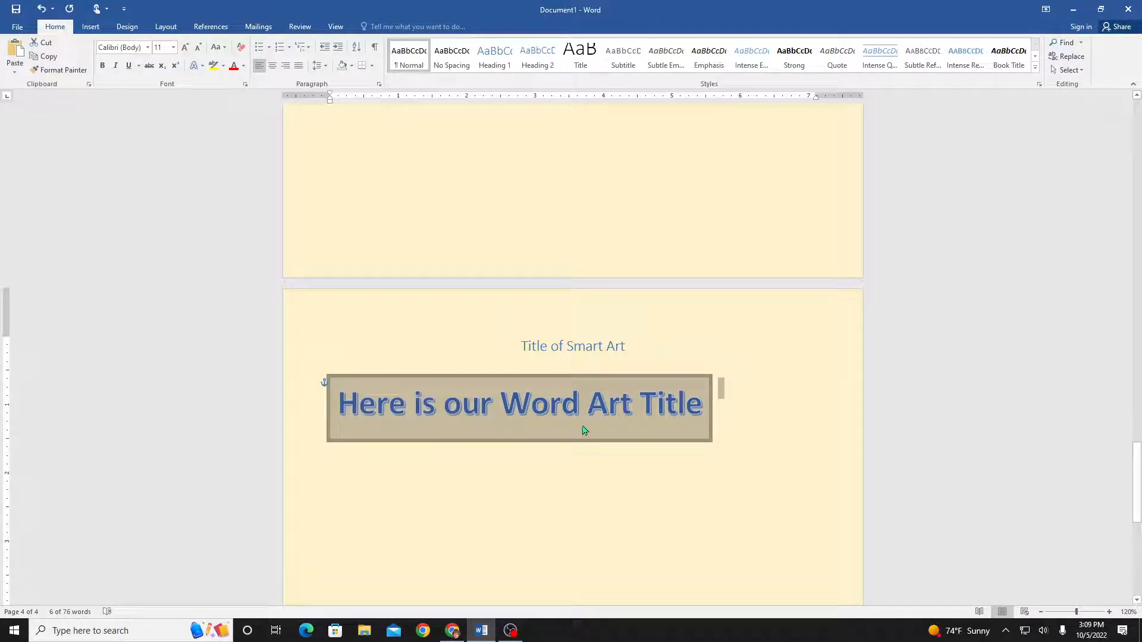
pyautogui.click(681, 419)
pyautogui.click(784, 379)
pyautogui.click(684, 407)
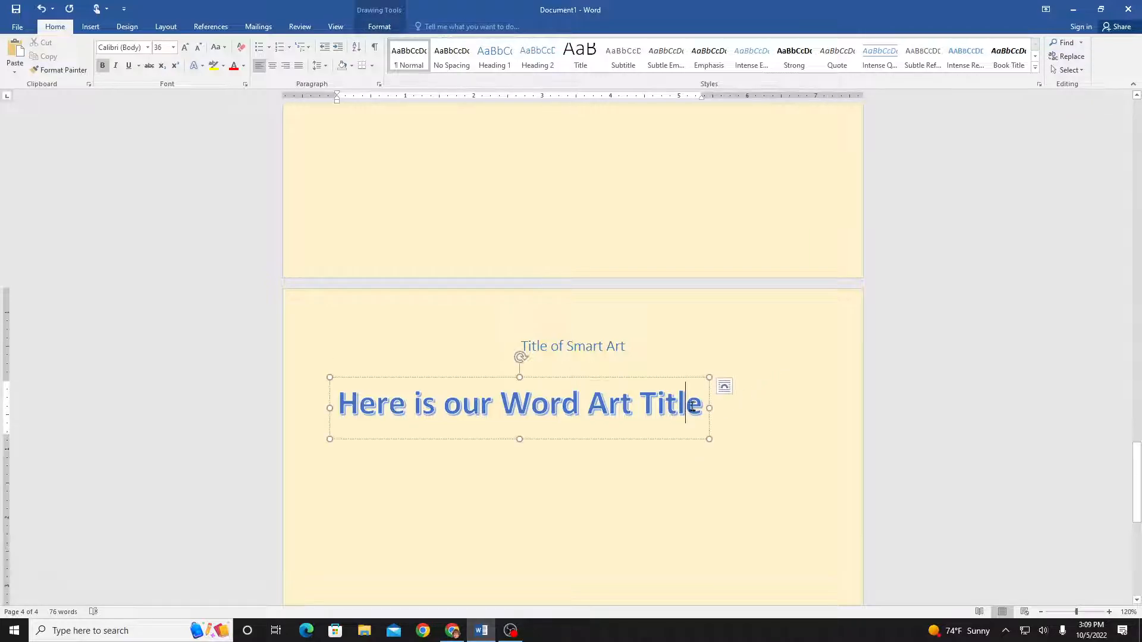
# Widen the WordArt box almost to the right margin and center the title text inside it
pyautogui.moveTo(710, 408); pyautogui.dragTo(801, 409)
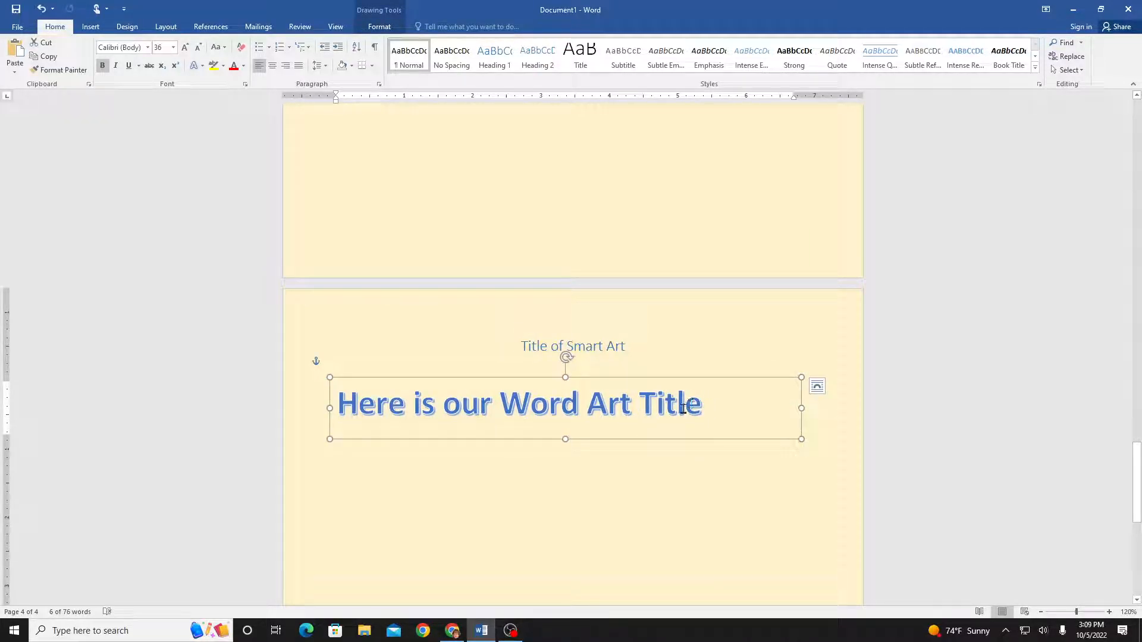
pyautogui.moveTo(683, 408); pyautogui.dragTo(337, 400)
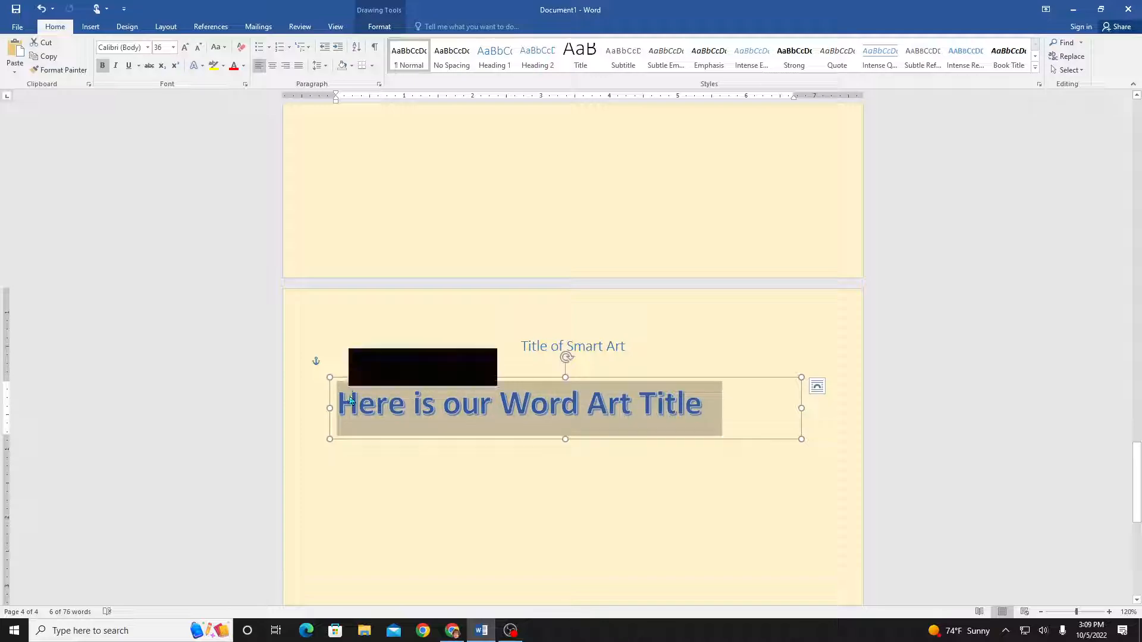
pyautogui.click(272, 66)
pyautogui.click(701, 524)
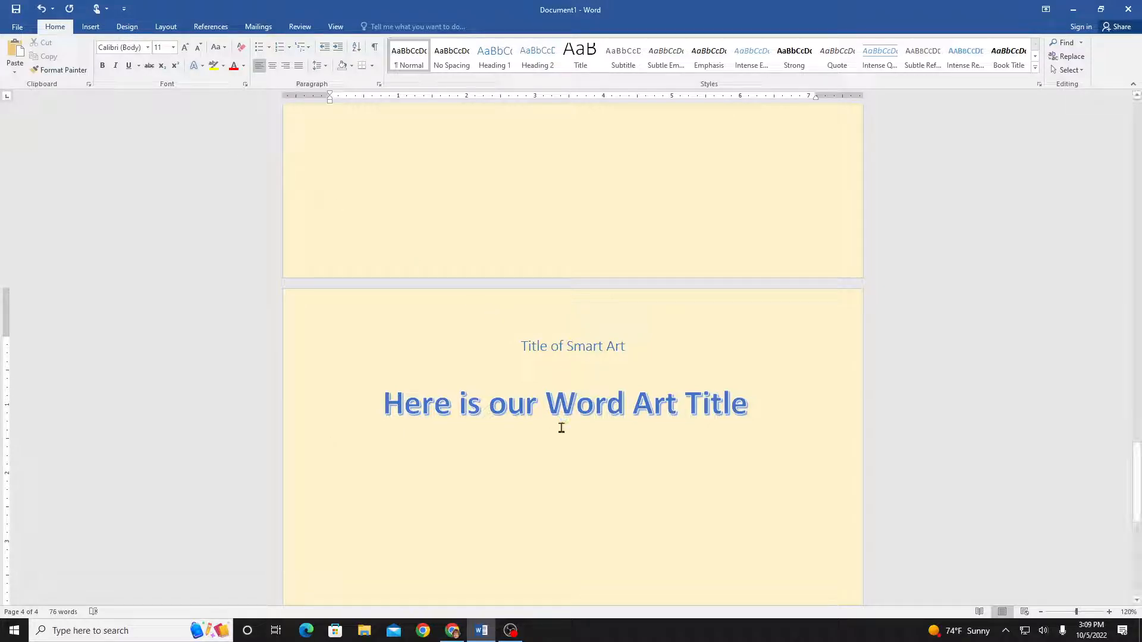
# Try adding a blank line above the WordArt title, and remove that line
pyautogui.click(782, 429)
pyautogui.click(835, 436)
pyautogui.doubleClick(822, 429)
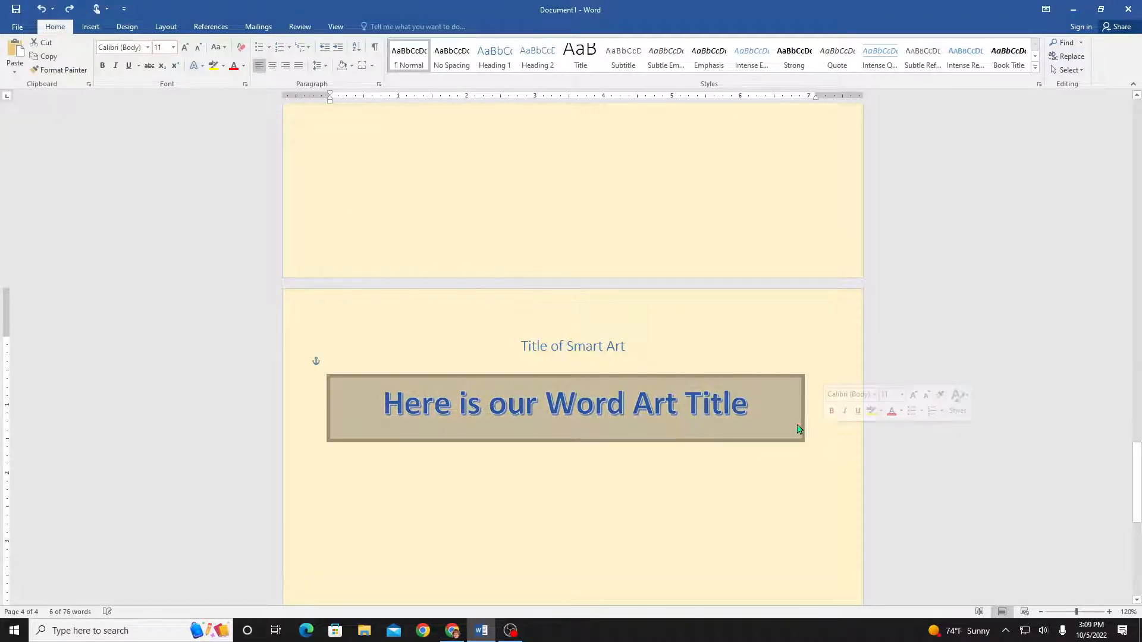
pyautogui.click(817, 422)
pyautogui.press('Return')
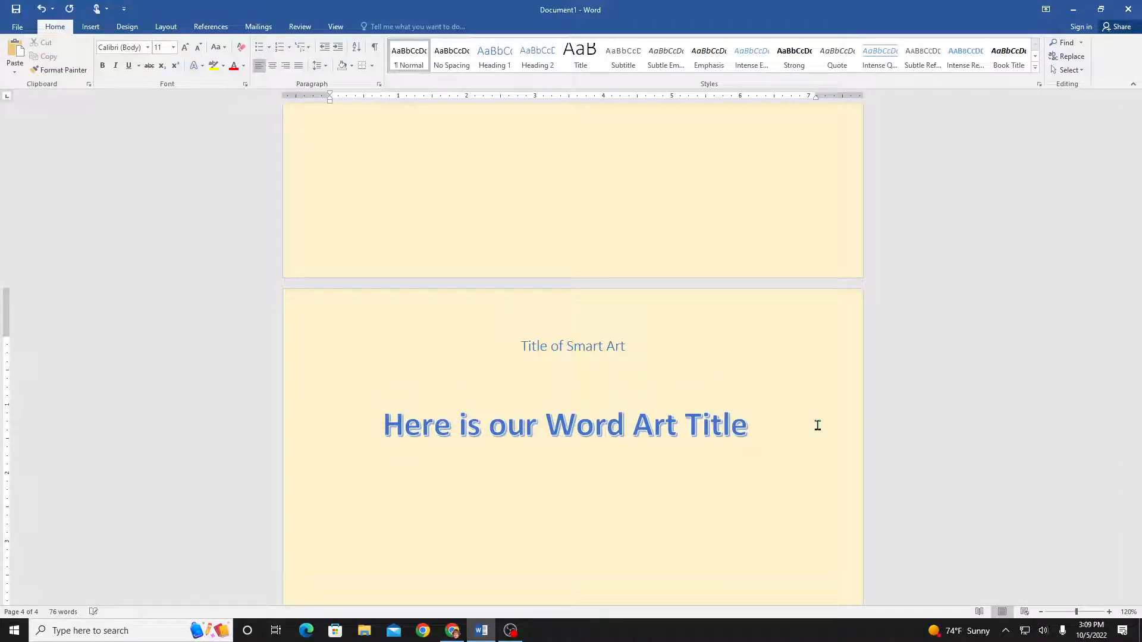
pyautogui.press('BackSpace')
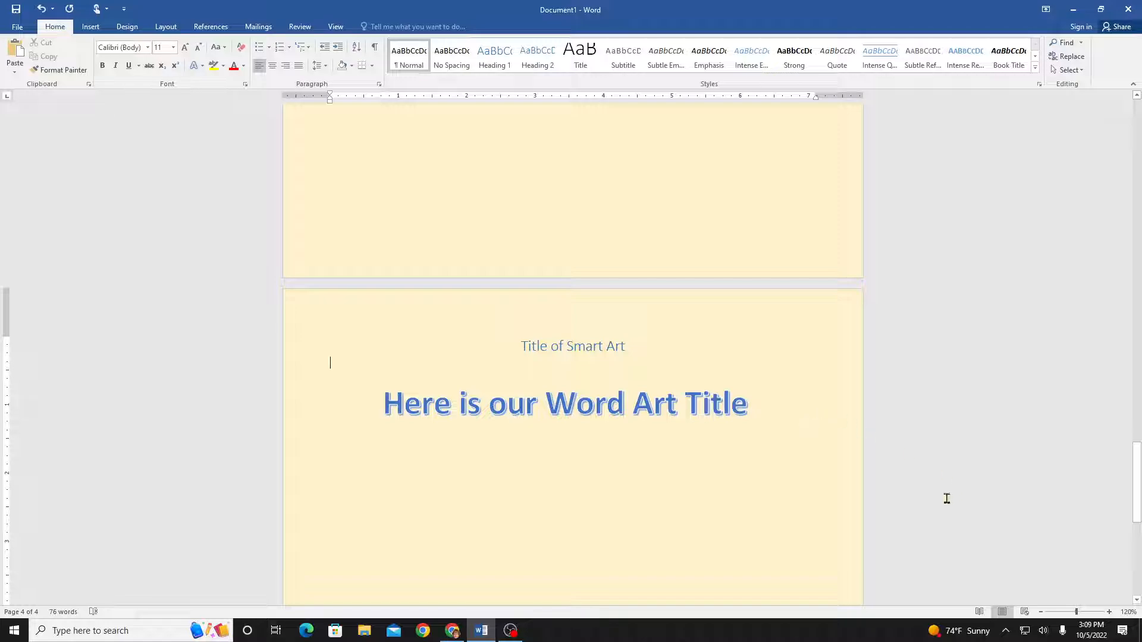
pyautogui.doubleClick(398, 436)
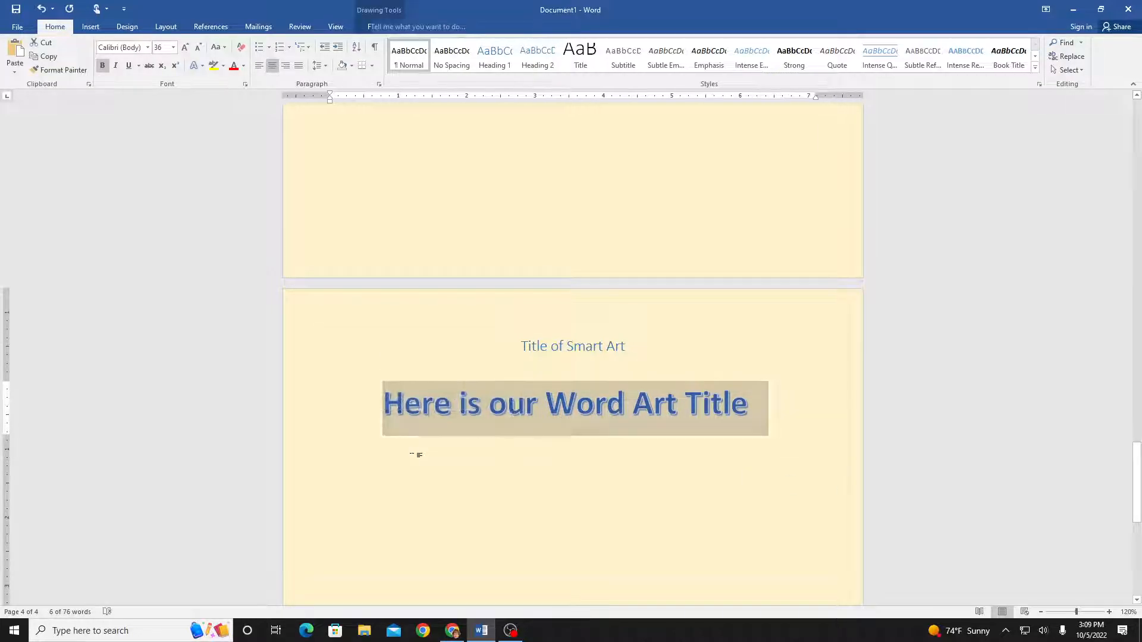
pyautogui.click(419, 459)
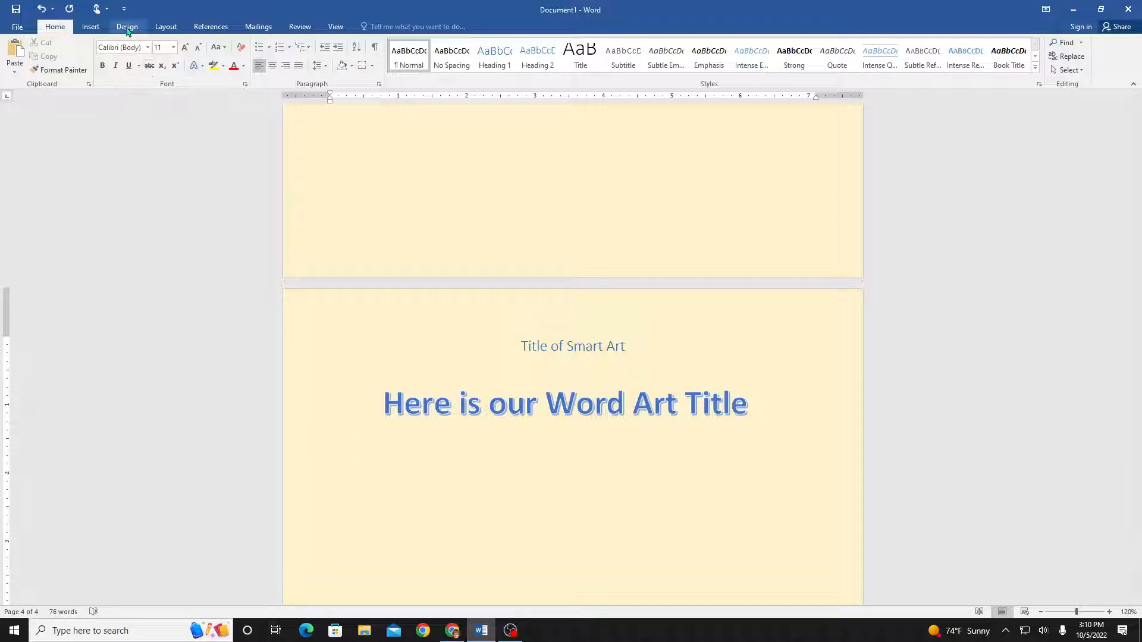
# Insert a Basic Process SmartArt graphic below the WordArt title and shrink it to about 2.84" high by 5.24" wide
pyautogui.click(90, 27)
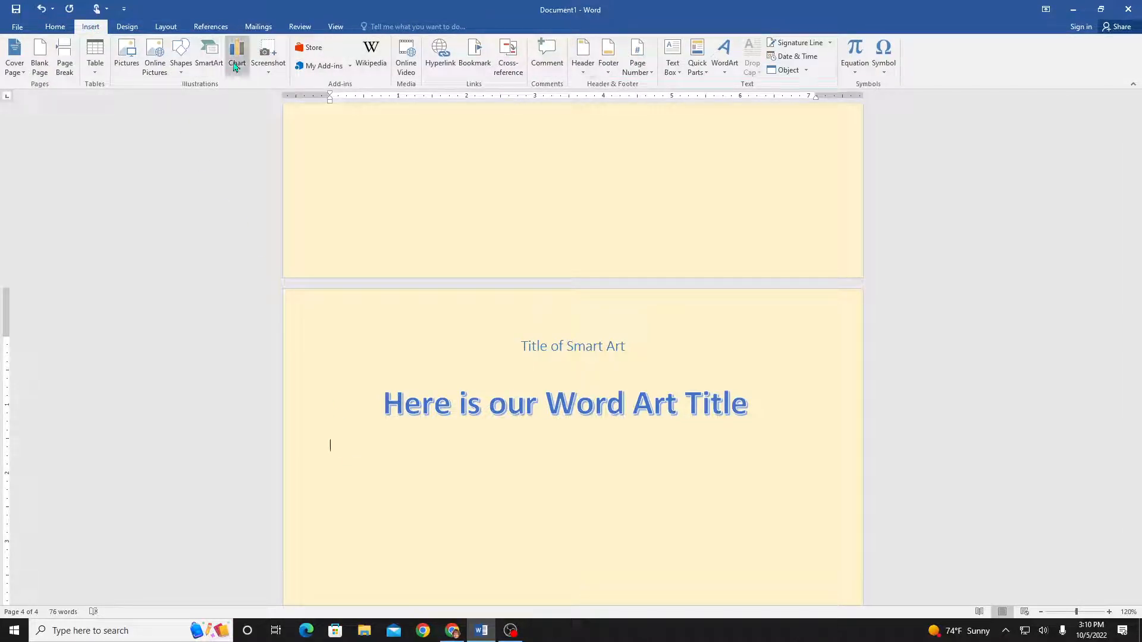
pyautogui.click(208, 63)
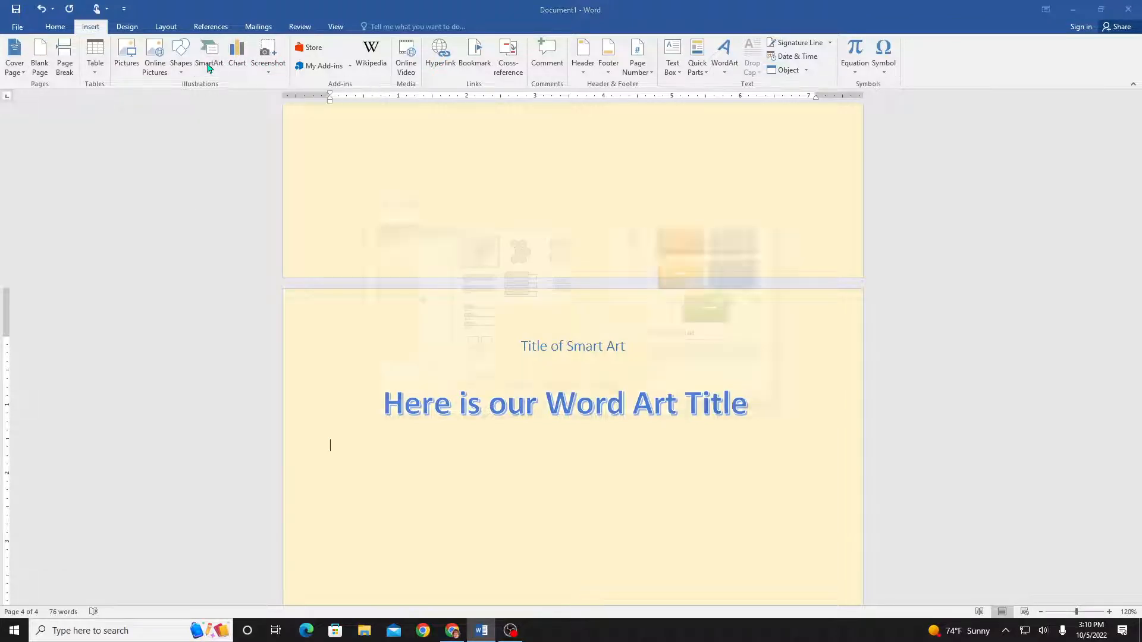
pyautogui.click(420, 247)
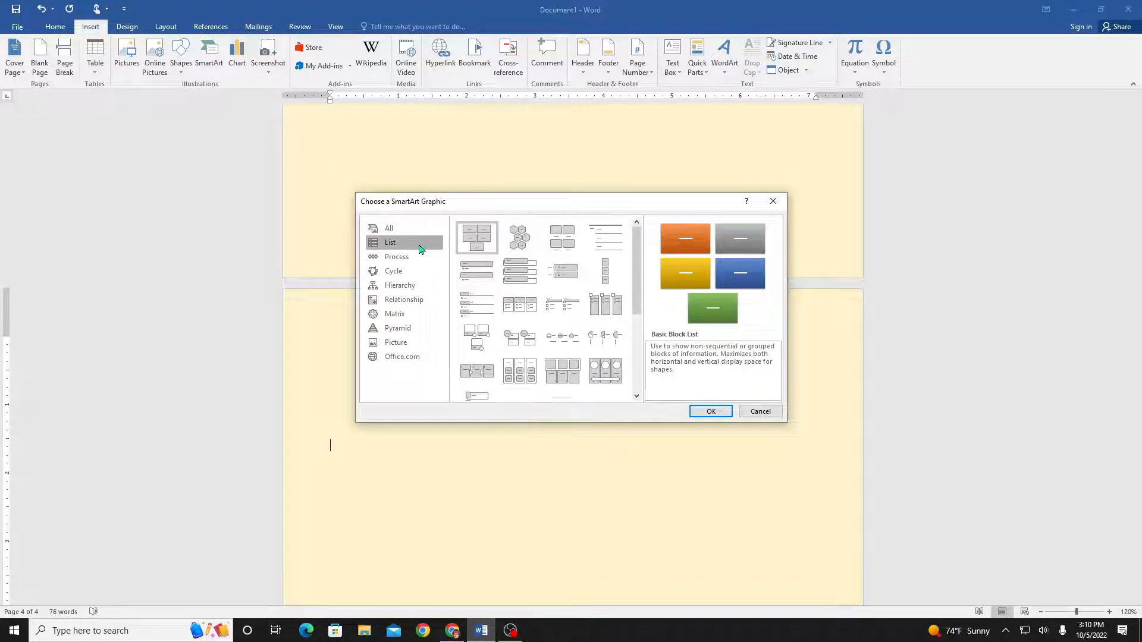
pyautogui.click(420, 257)
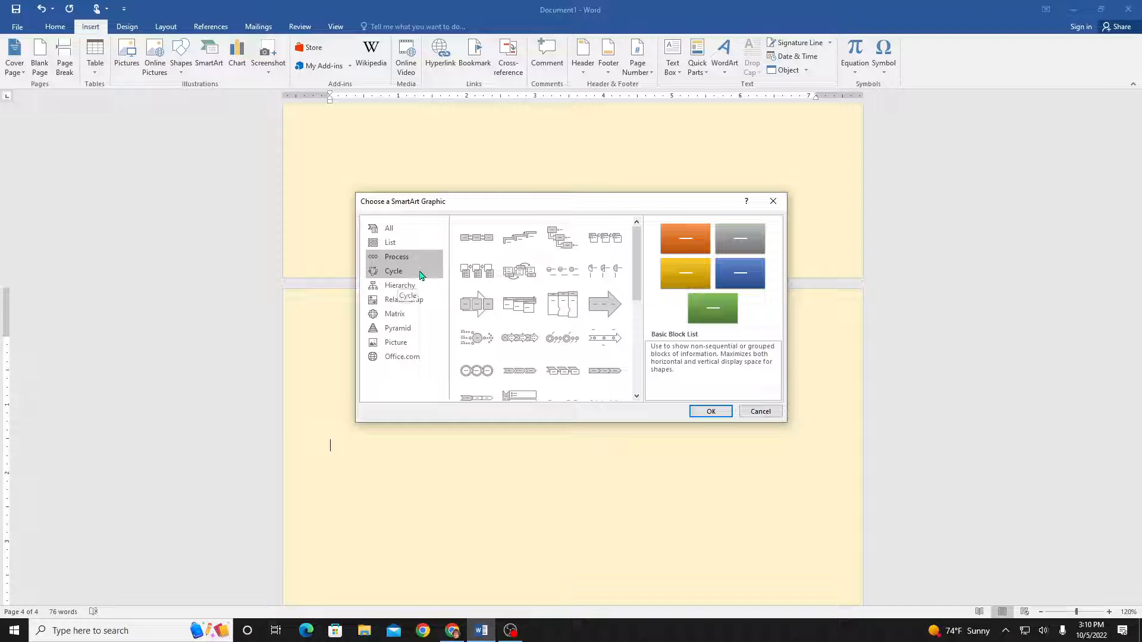
pyautogui.click(480, 240)
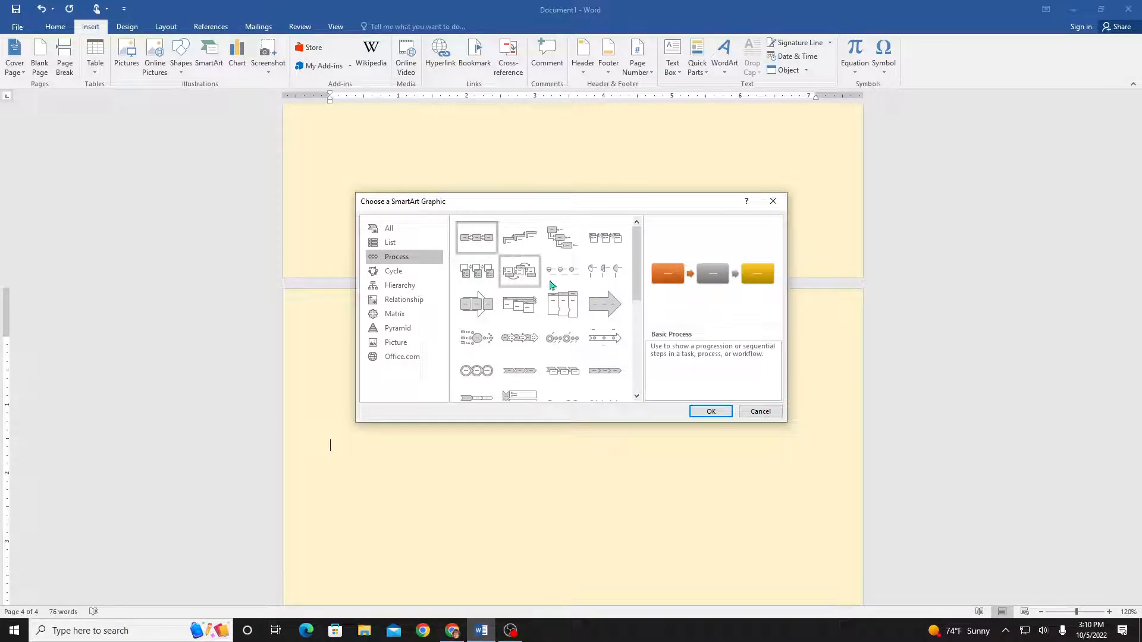
pyautogui.click(710, 411)
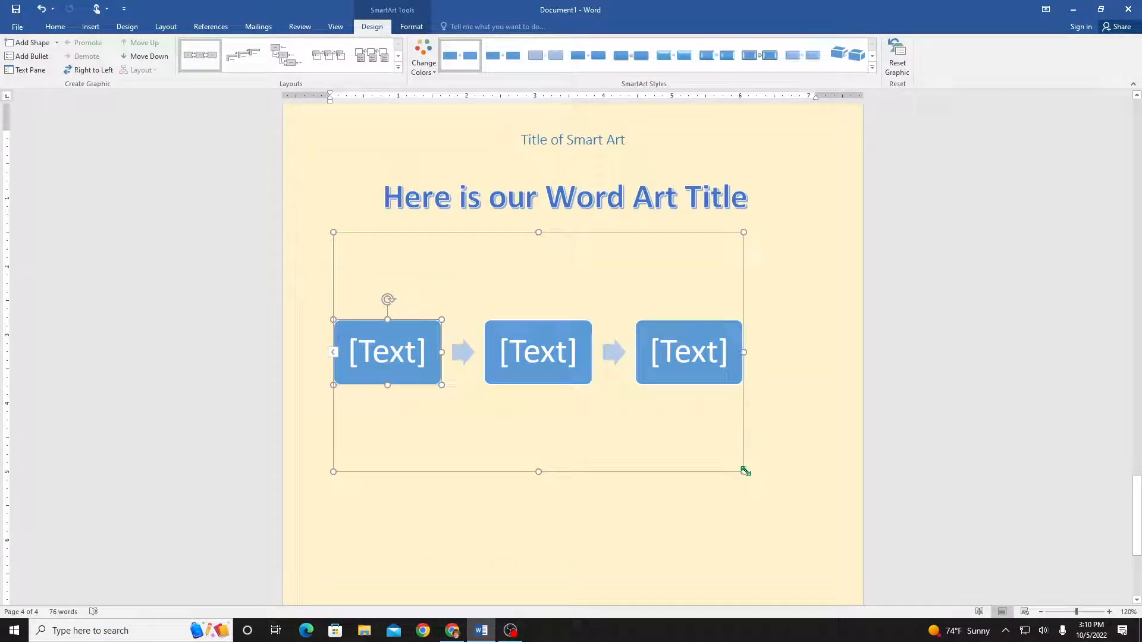
pyautogui.moveTo(746, 472); pyautogui.dragTo(690, 426)
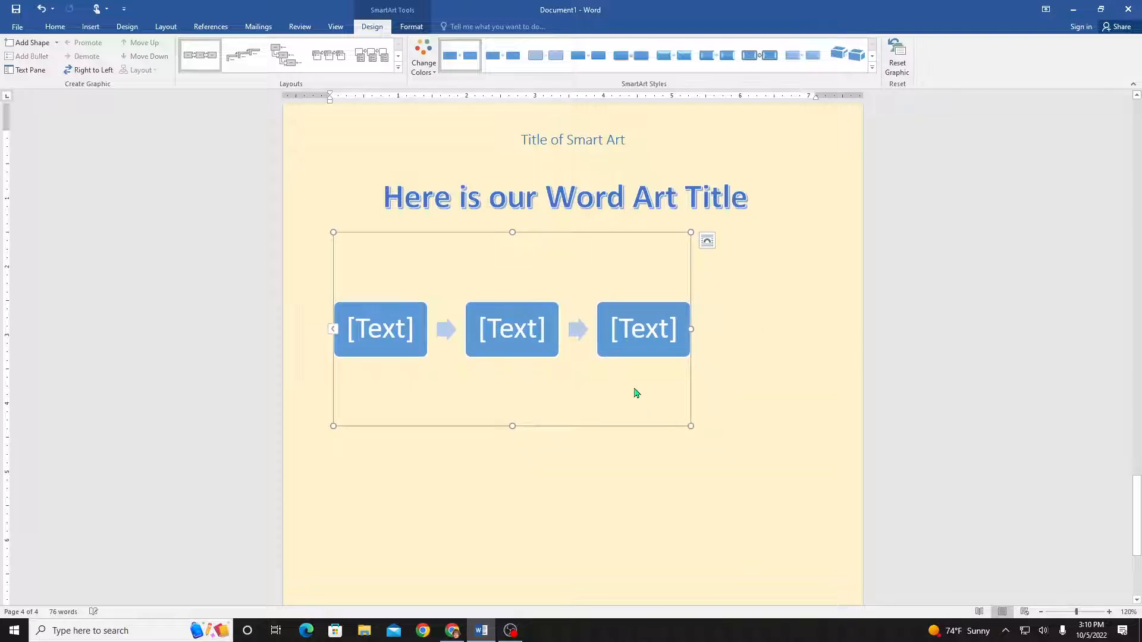
# Try to reposition the SmartArt graphic by aligning it to the margin, and switch its alignment reference to the page
pyautogui.click(409, 28)
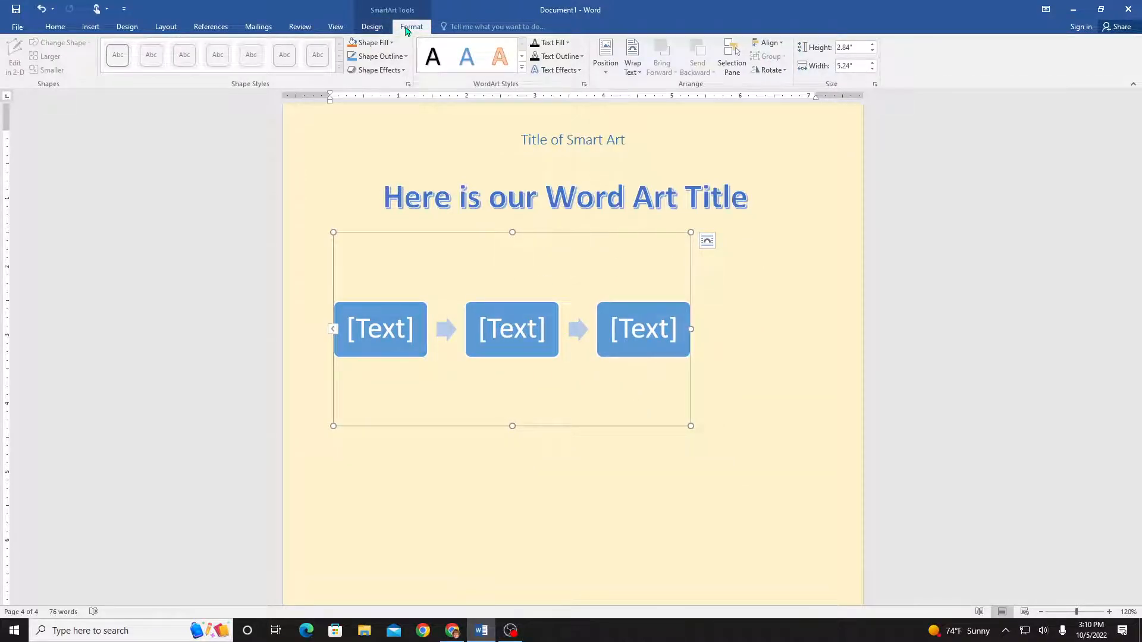
pyautogui.click(606, 75)
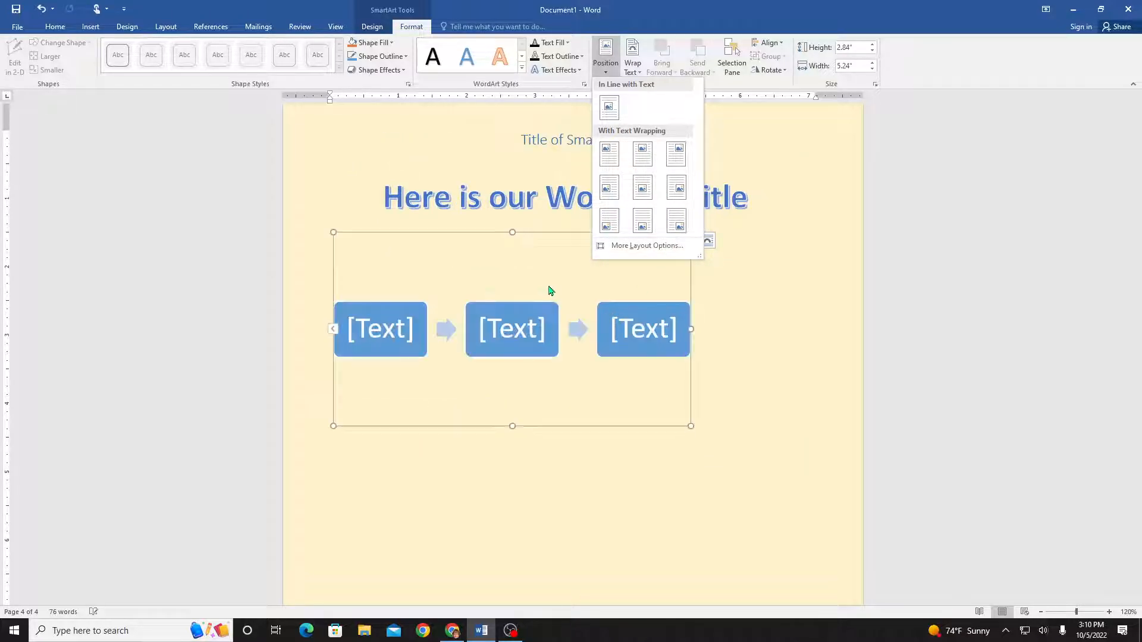
pyautogui.click(782, 47)
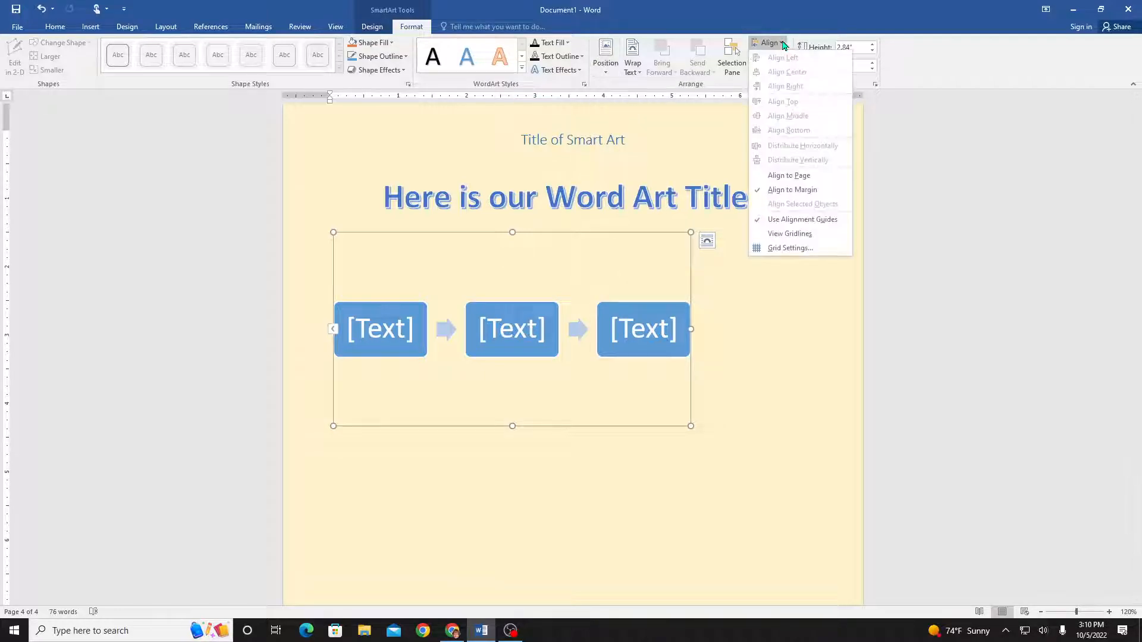
pyautogui.click(822, 190)
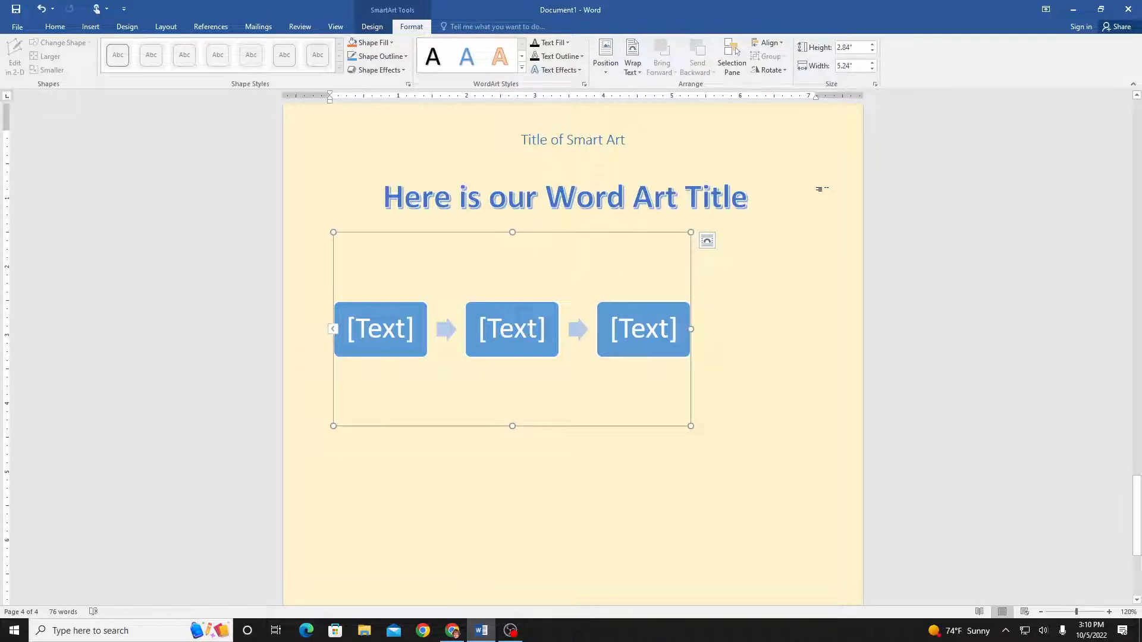
pyautogui.click(769, 42)
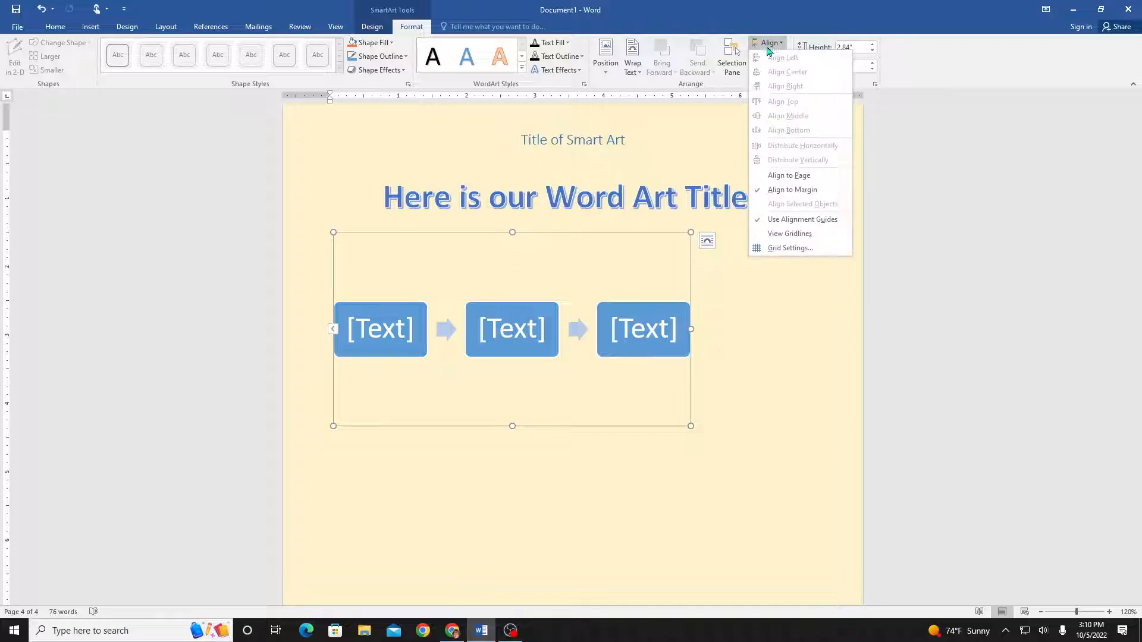
pyautogui.click(820, 175)
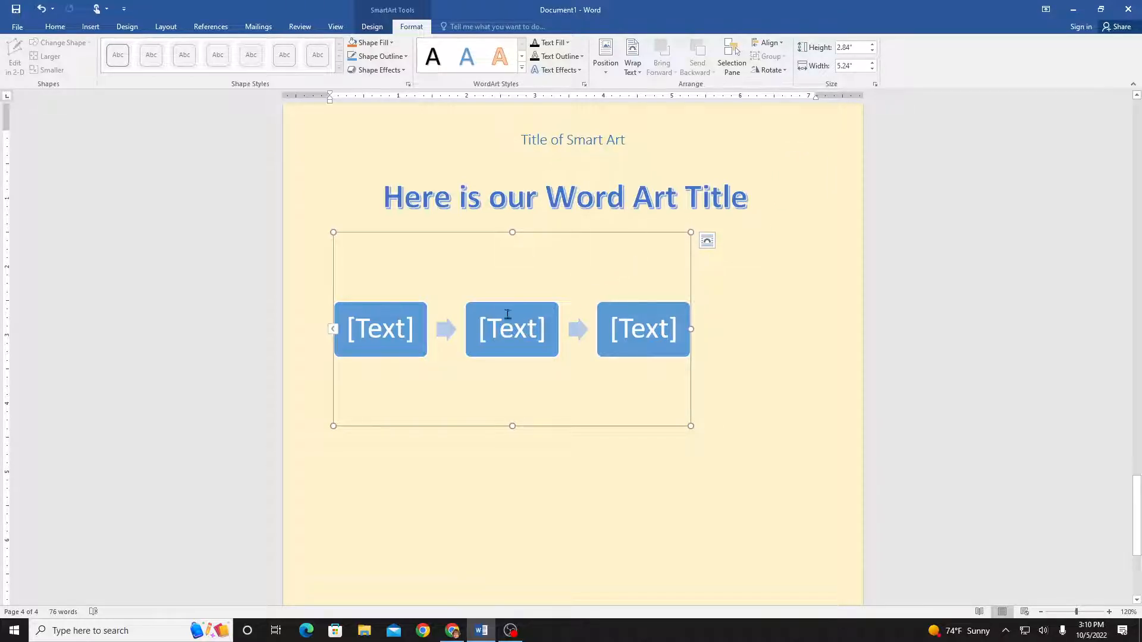
# Replace the placeholder in the middle SmartArt box with "Text"
pyautogui.click(485, 326)
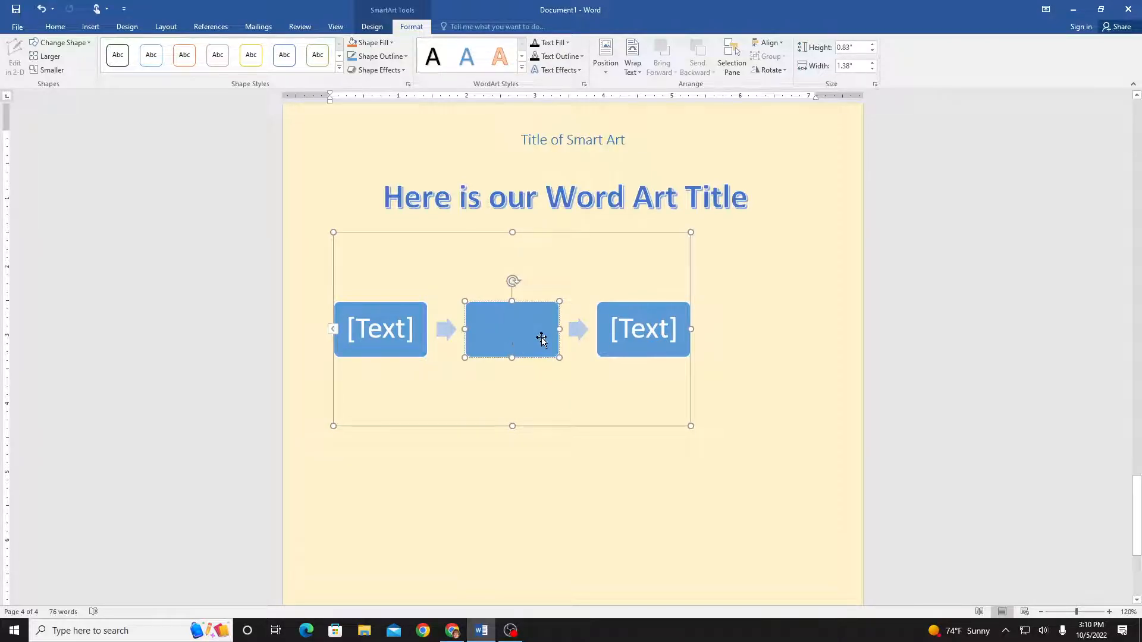
pyautogui.write('Text')
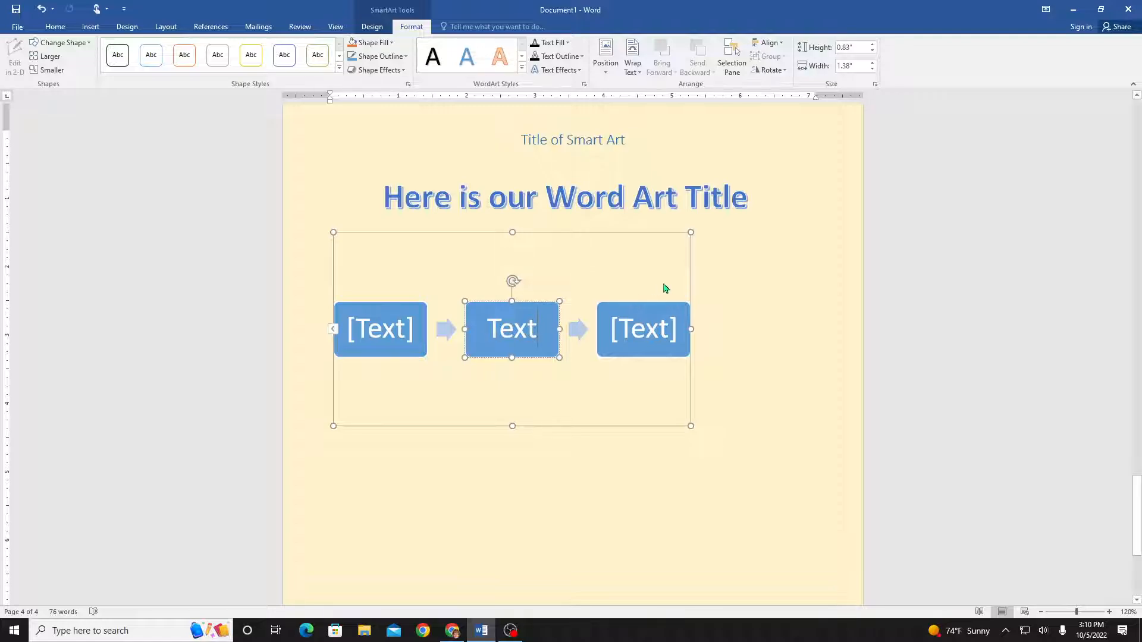
pyautogui.click(738, 280)
# Try Top and Bottom text wrapping on the SmartArt graphic, and settle on Tight wrapping
pyautogui.click(693, 252)
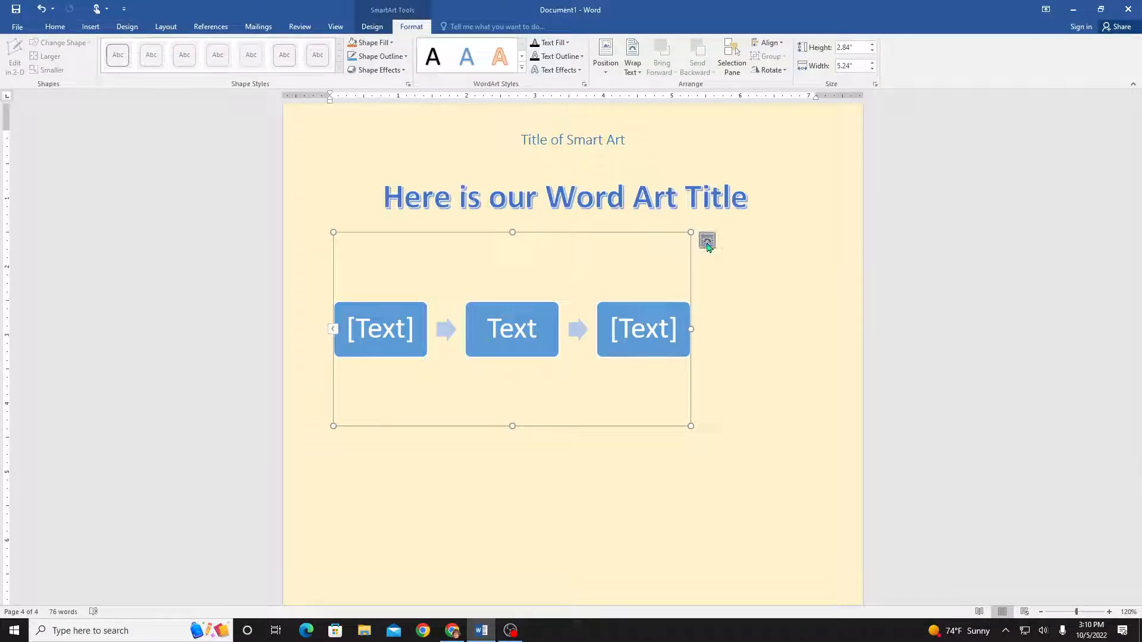
pyautogui.click(708, 241)
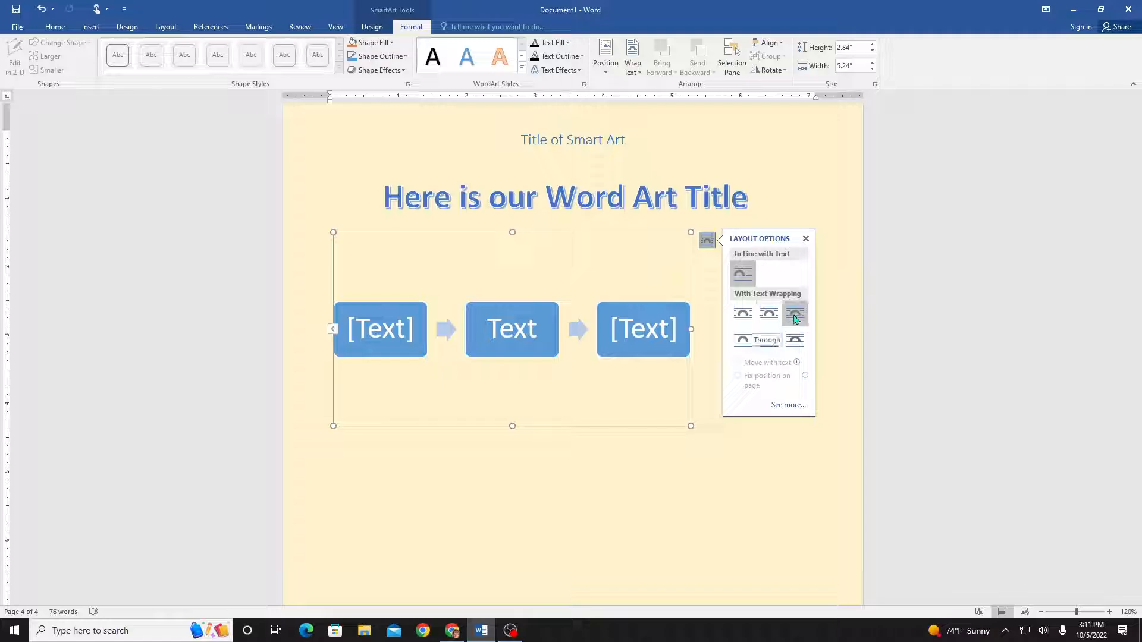
pyautogui.click(743, 345)
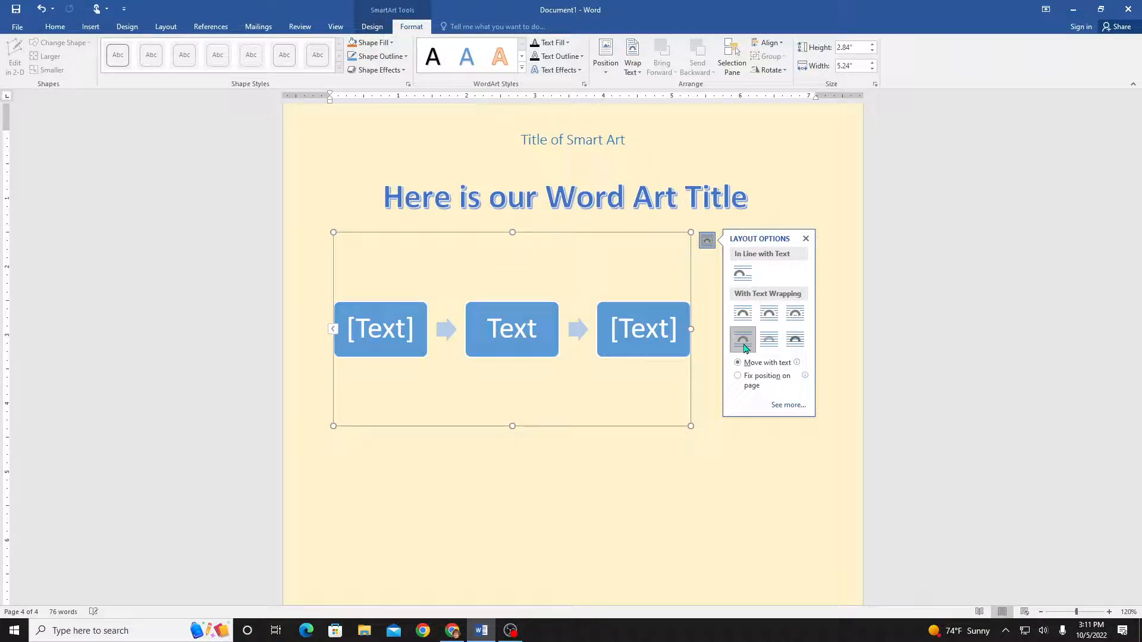
pyautogui.click(772, 320)
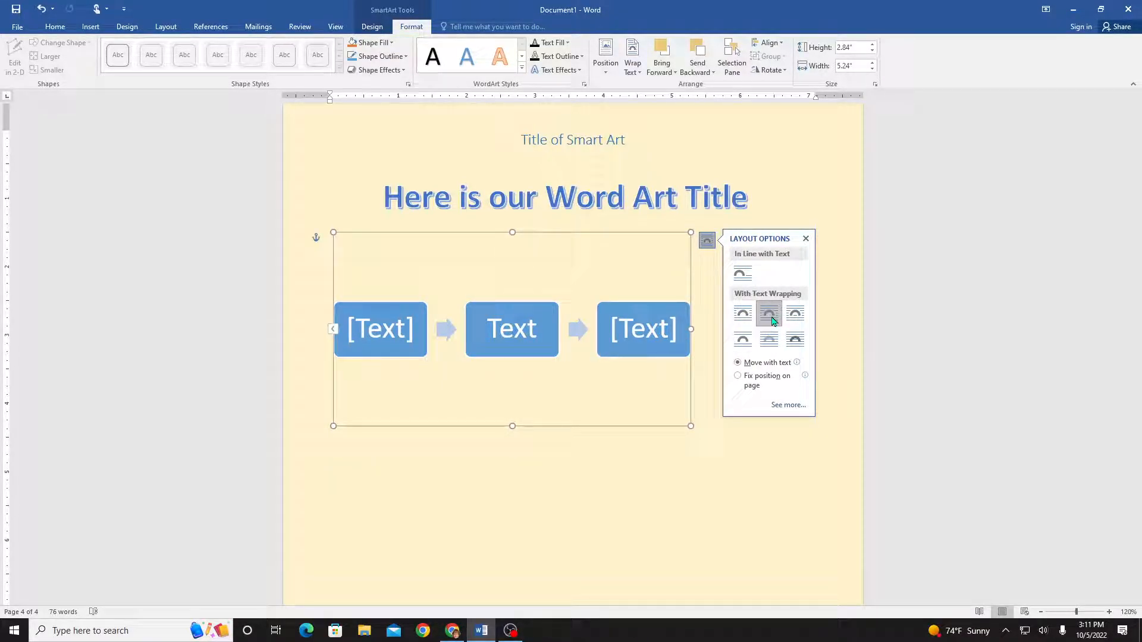
pyautogui.click(609, 462)
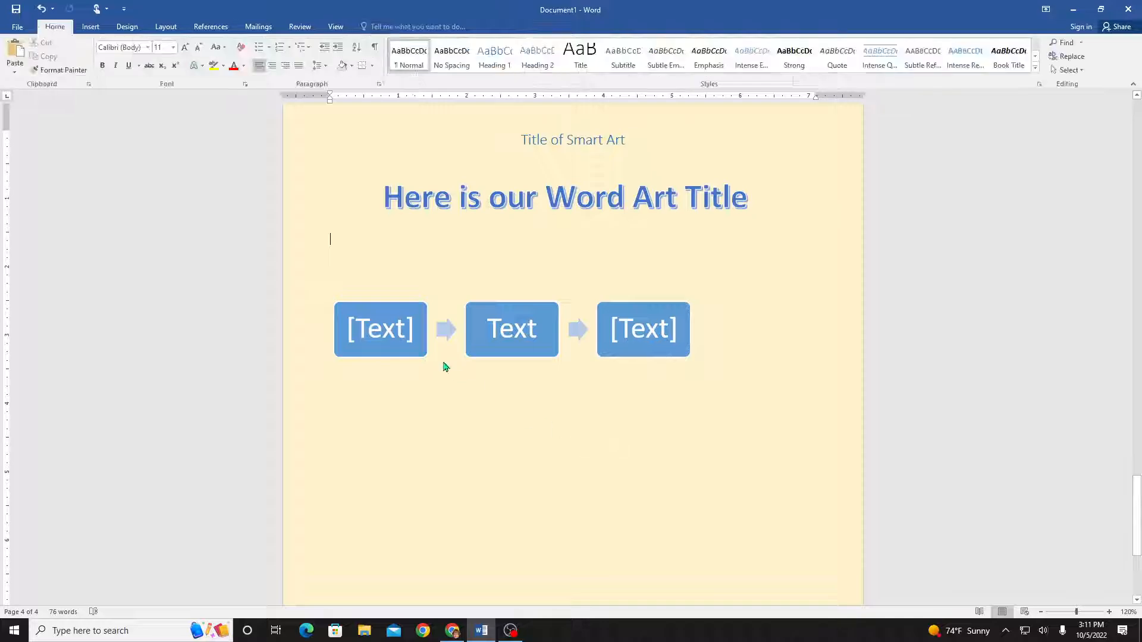
pyautogui.click(350, 385)
pyautogui.click(313, 432)
pyautogui.click(313, 389)
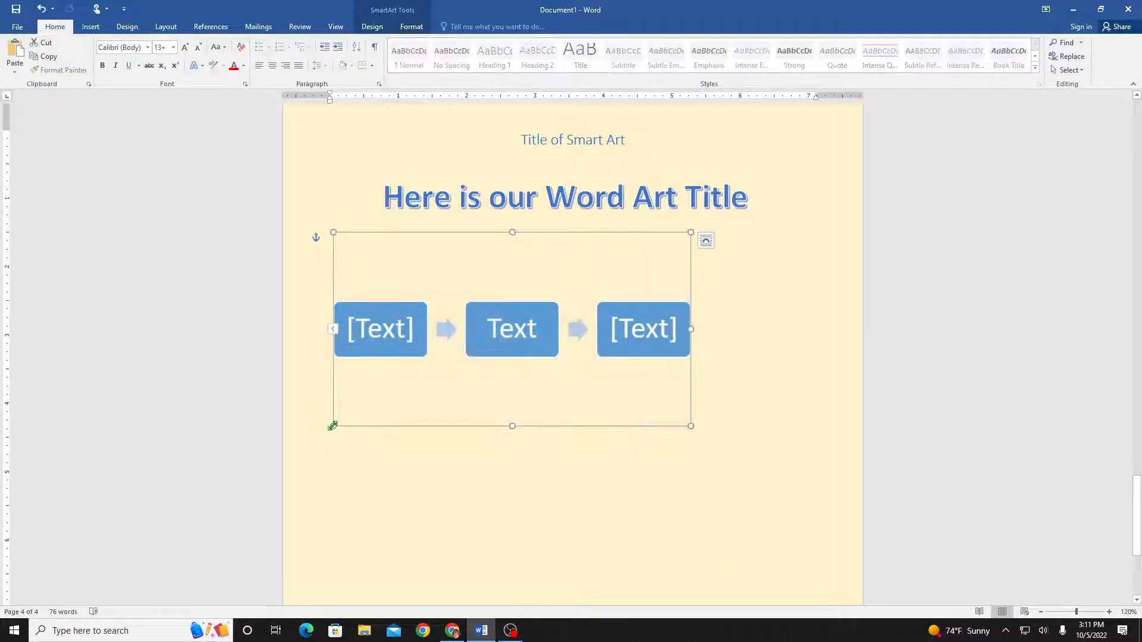
pyautogui.click(328, 247)
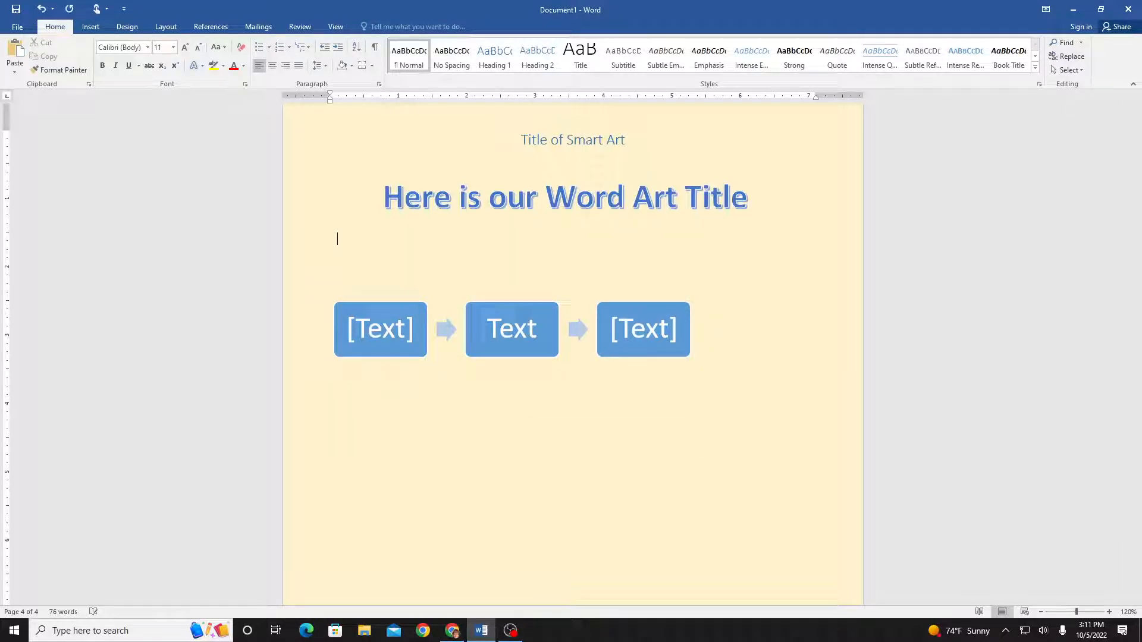
pyautogui.click(317, 364)
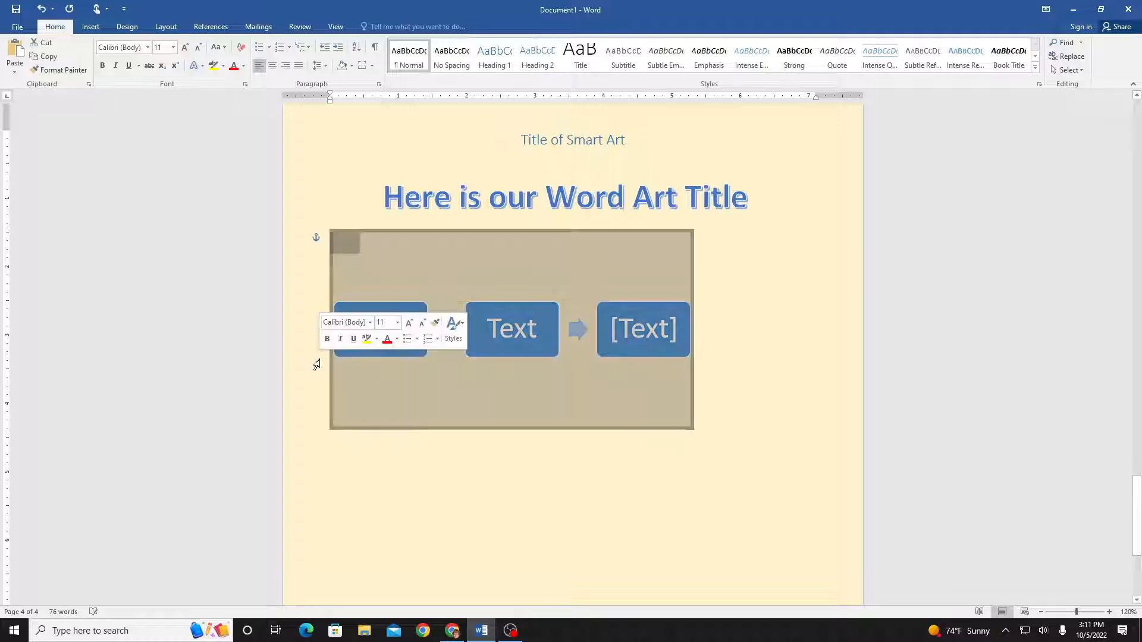
pyautogui.click(328, 407)
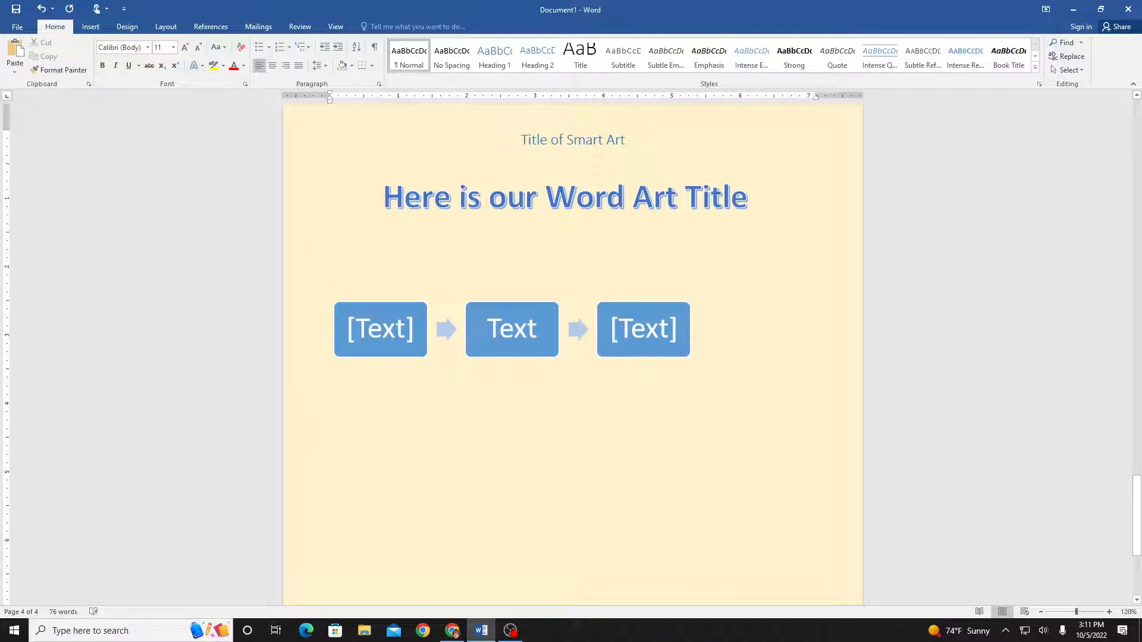
pyautogui.click(317, 352)
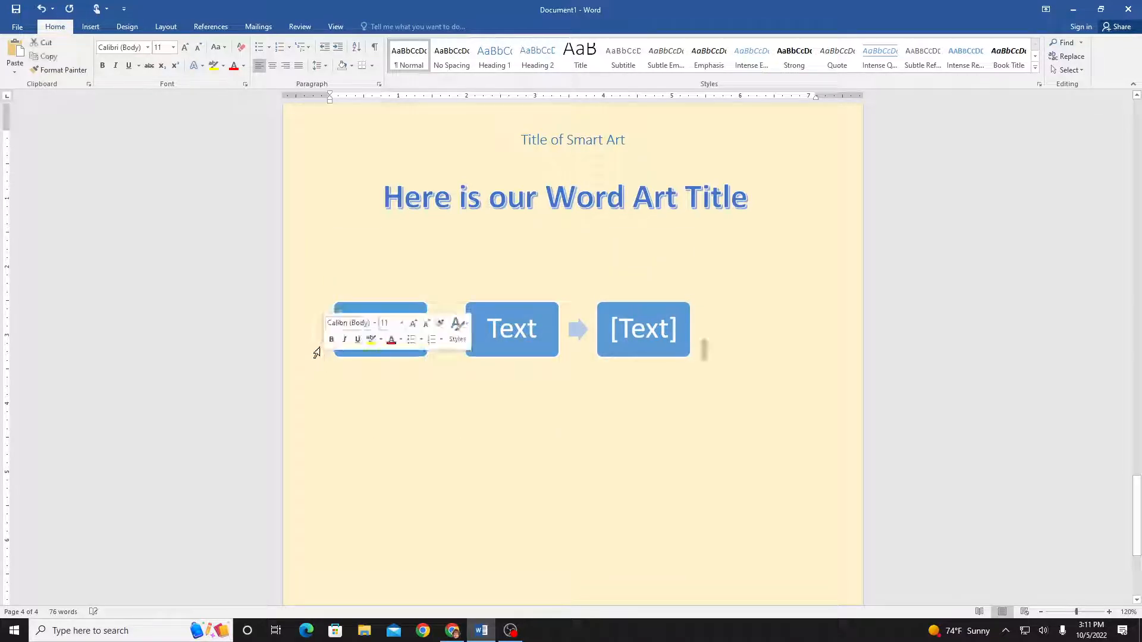
pyautogui.click(316, 352)
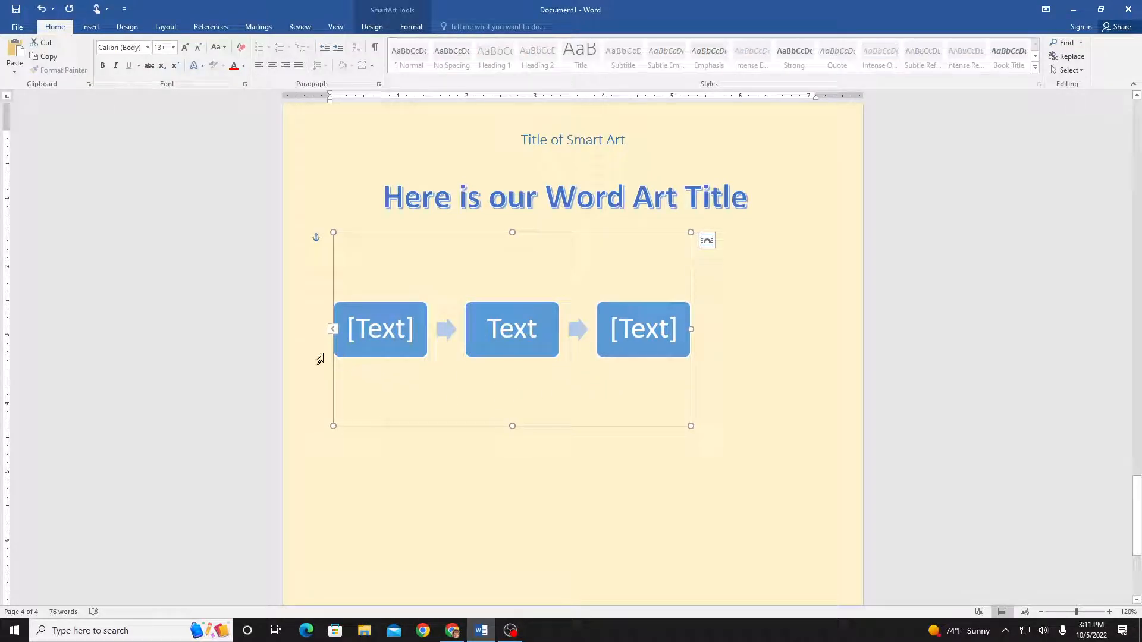
pyautogui.click(320, 360)
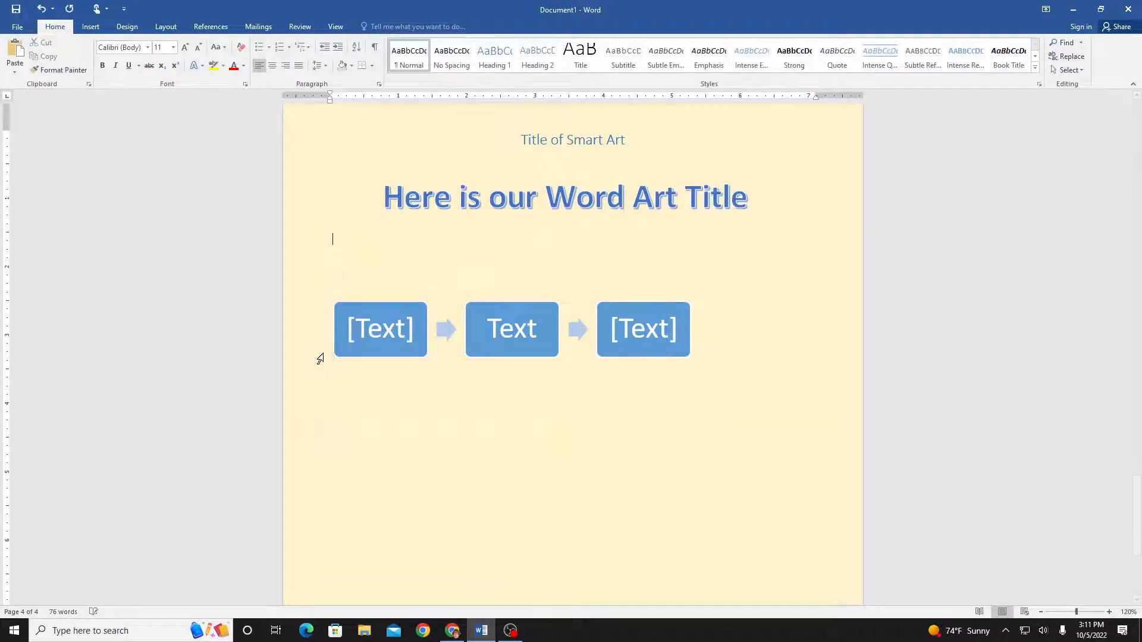
# Nudge the first SmartArt box slightly to the right and widen the whole graphic to the page's right margin
pyautogui.click(352, 340)
pyautogui.moveTo(415, 350)
pyautogui.mouseDown()
pyautogui.moveTo(462, 350)
pyautogui.moveTo(400, 344)
pyautogui.moveTo(411, 340)
pyautogui.mouseUp()
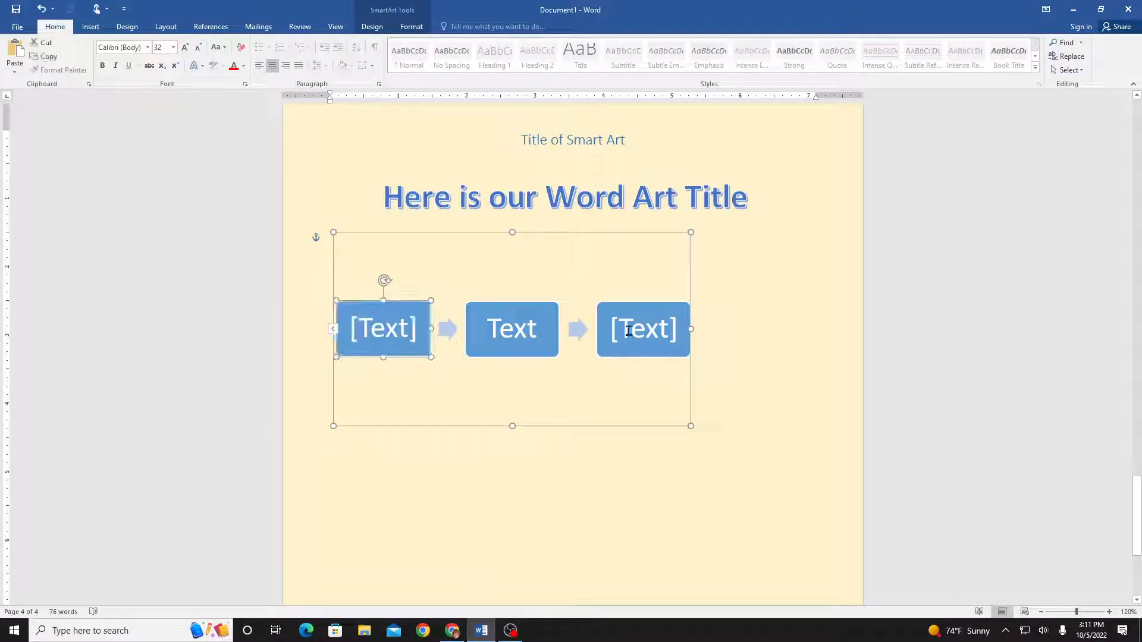
pyautogui.moveTo(692, 331); pyautogui.dragTo(821, 316)
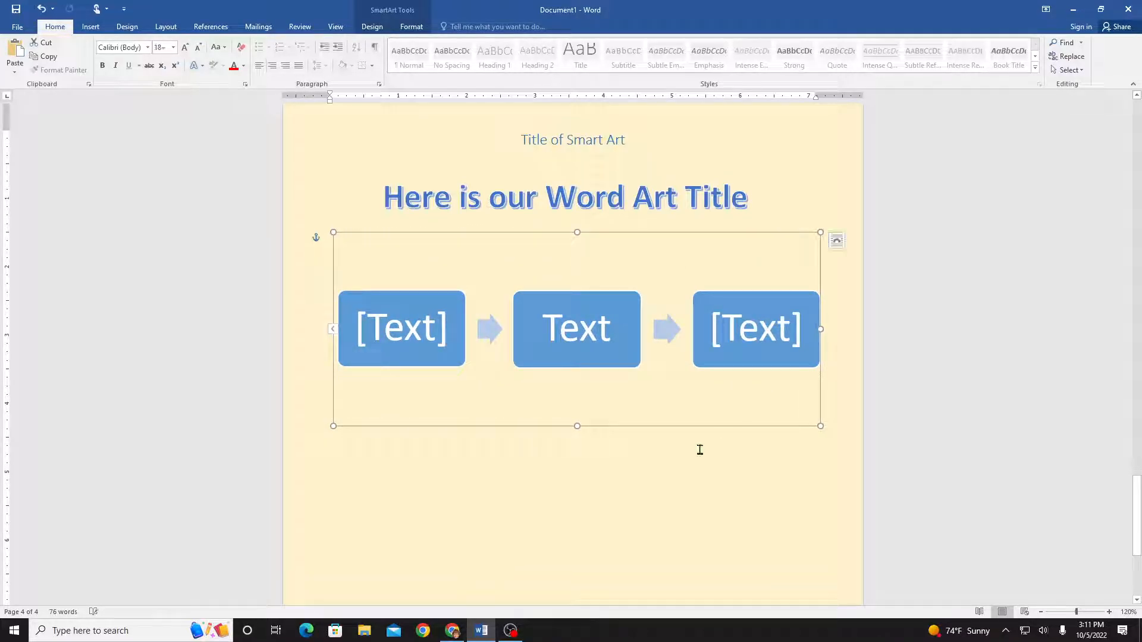
pyautogui.click(645, 479)
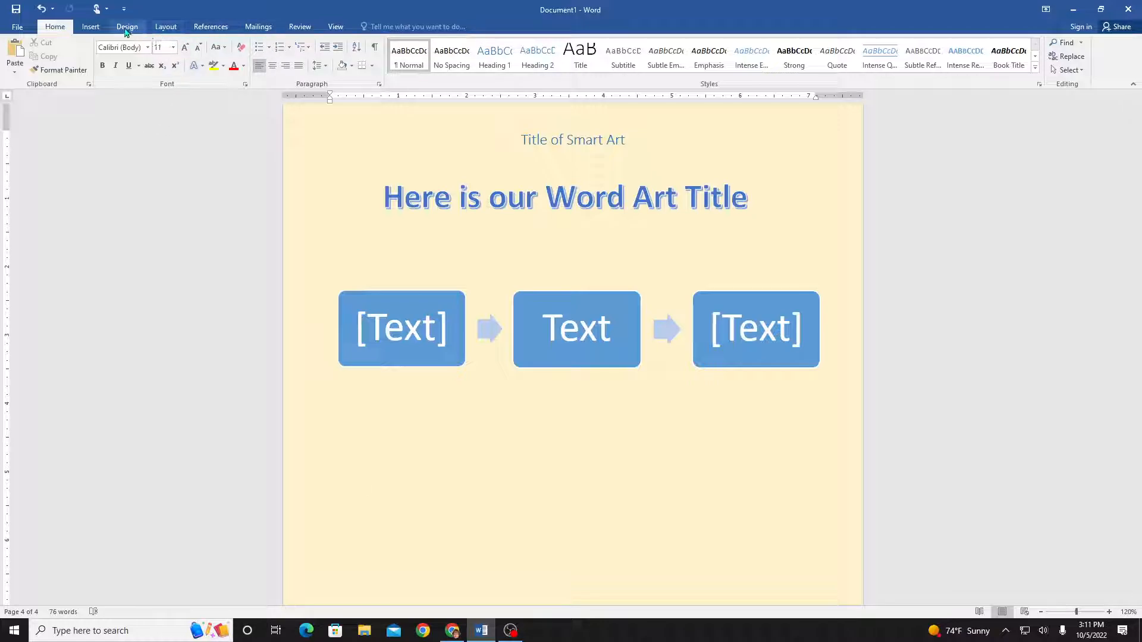
# Draw a down block arrow about 2.1" high and 1.37" wide below the SmartArt, and rotate it to point up at the middle box
pyautogui.click(90, 27)
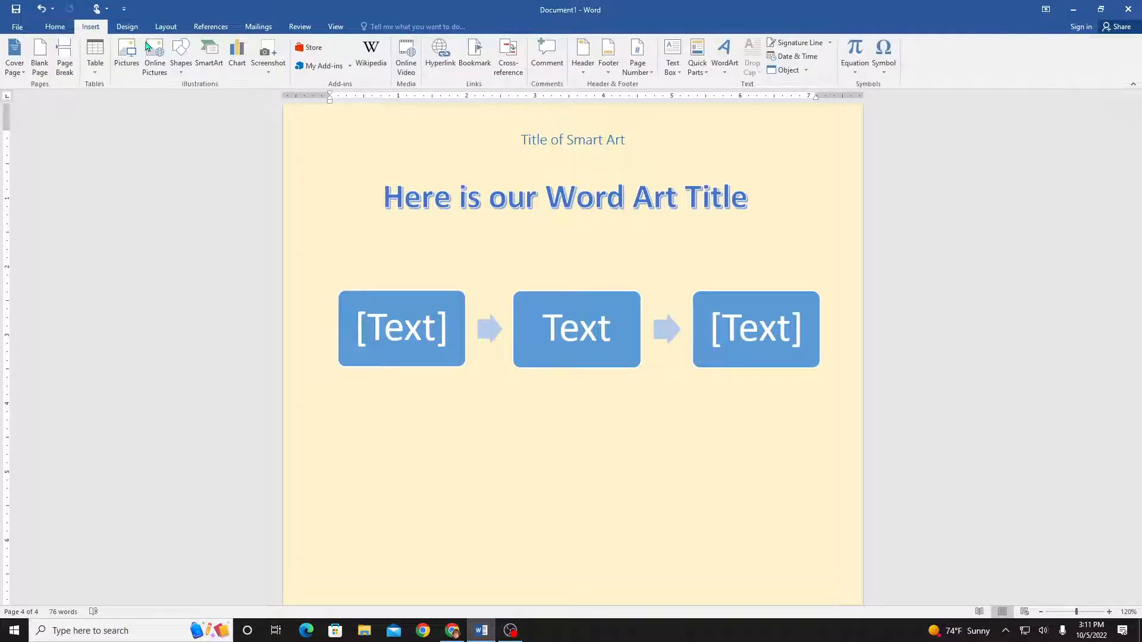
pyautogui.click(183, 66)
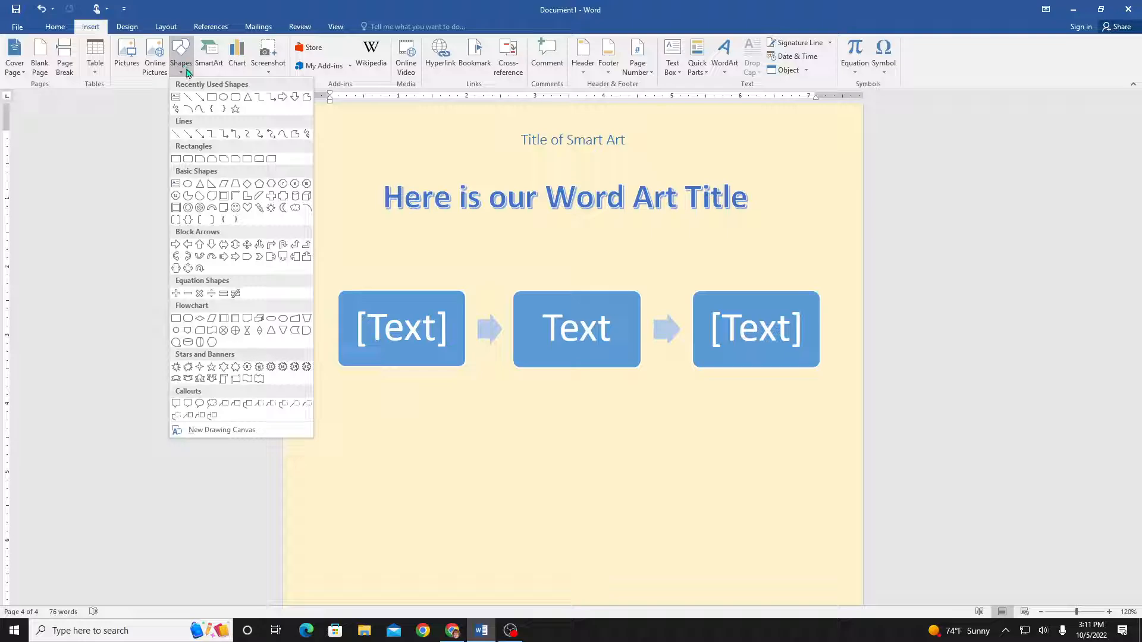
pyautogui.click(294, 98)
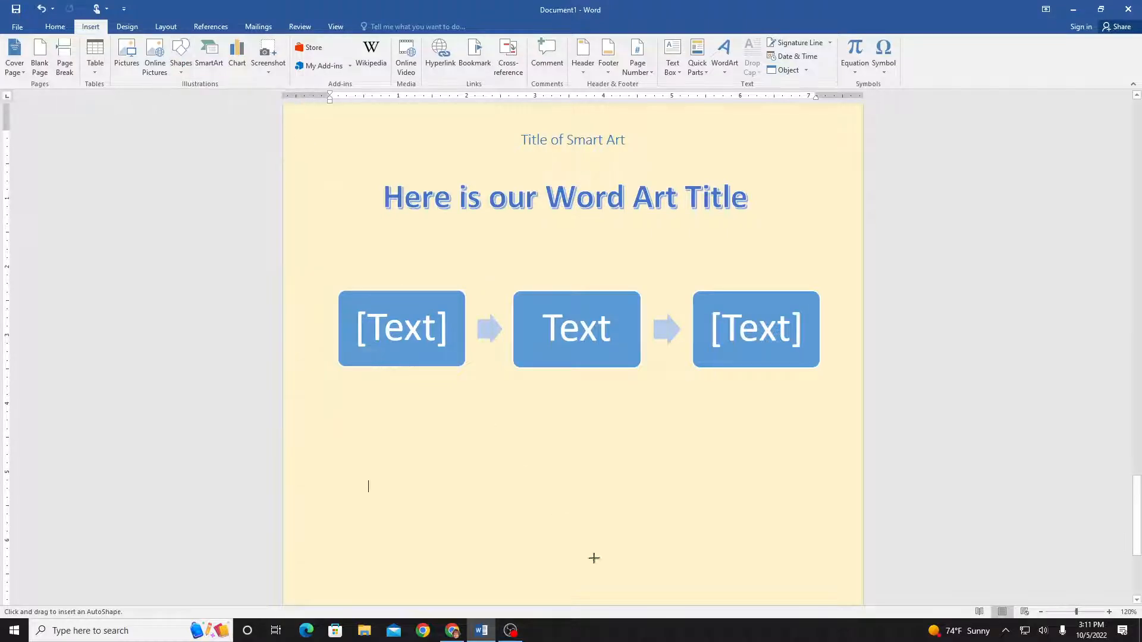
pyautogui.moveTo(565, 437)
pyautogui.mouseDown()
pyautogui.moveTo(550, 510)
pyautogui.moveTo(658, 581)
pyautogui.mouseUp()
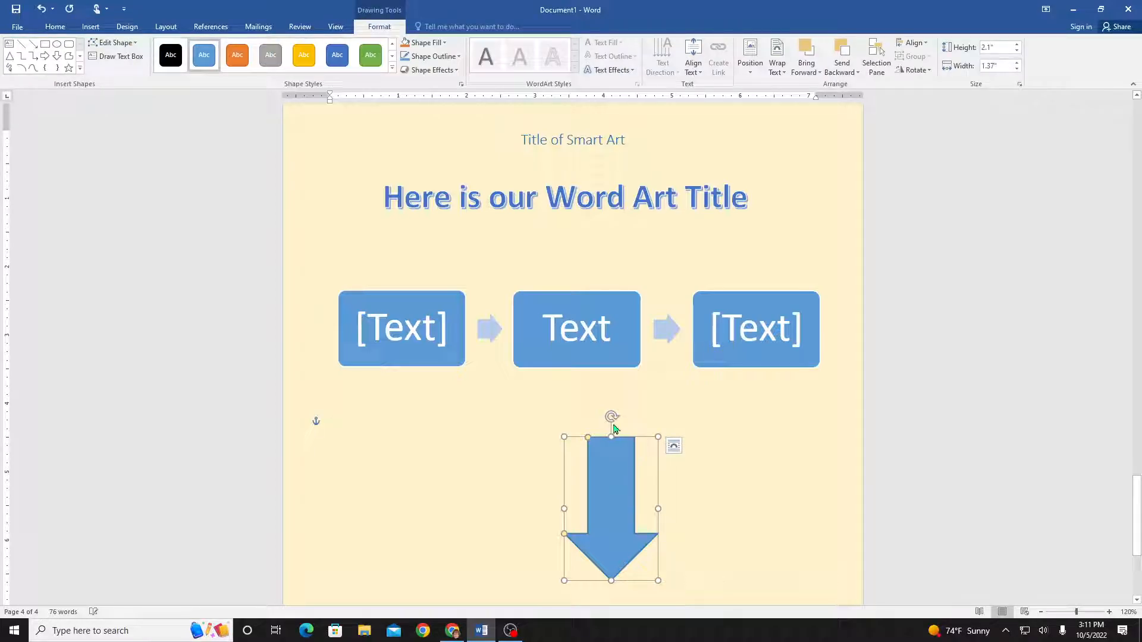
pyautogui.moveTo(612, 417); pyautogui.dragTo(610, 599)
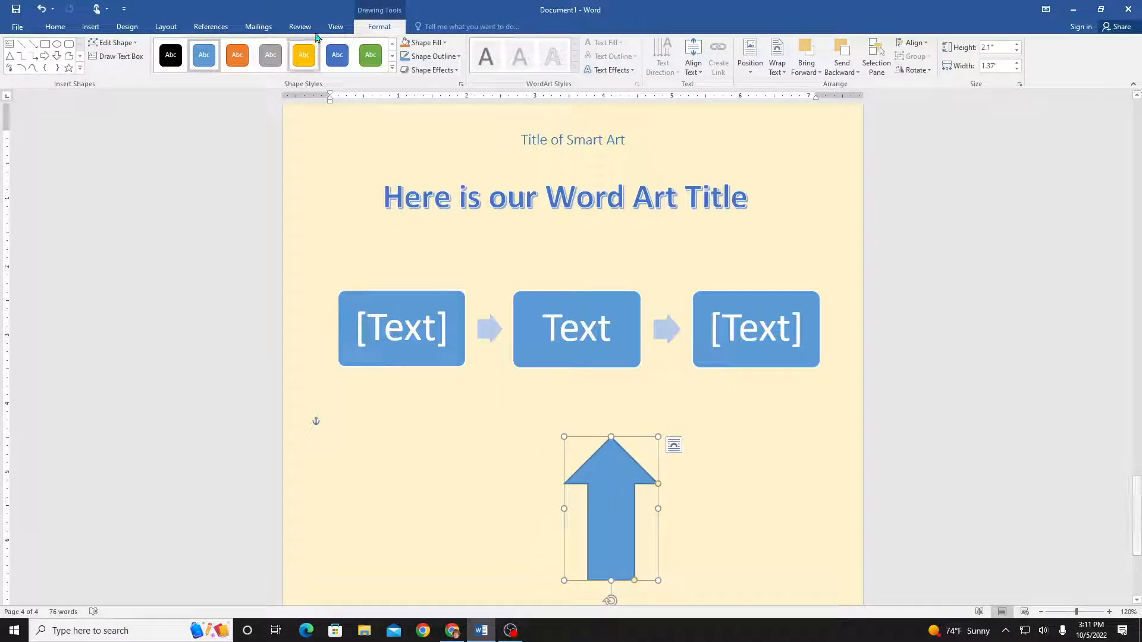
# Apply the orange shape style to the block arrow and shift it left so it sits beneath the middle SmartArt box
pyautogui.click(239, 57)
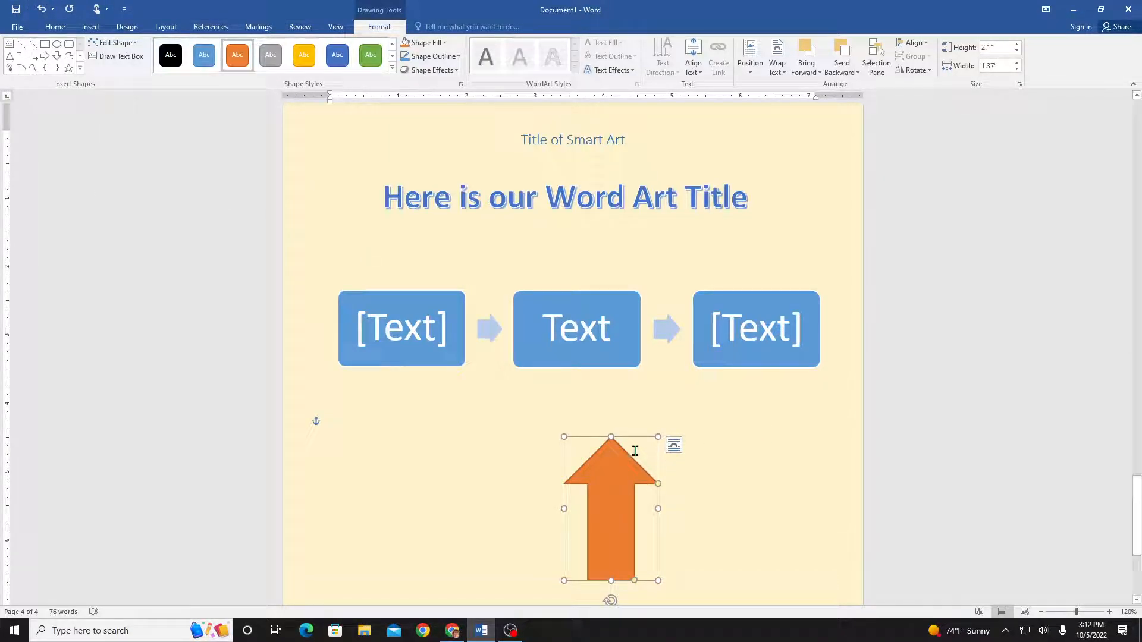
pyautogui.click(722, 470)
pyautogui.moveTo(625, 465); pyautogui.dragTo(599, 464)
pyautogui.click(746, 465)
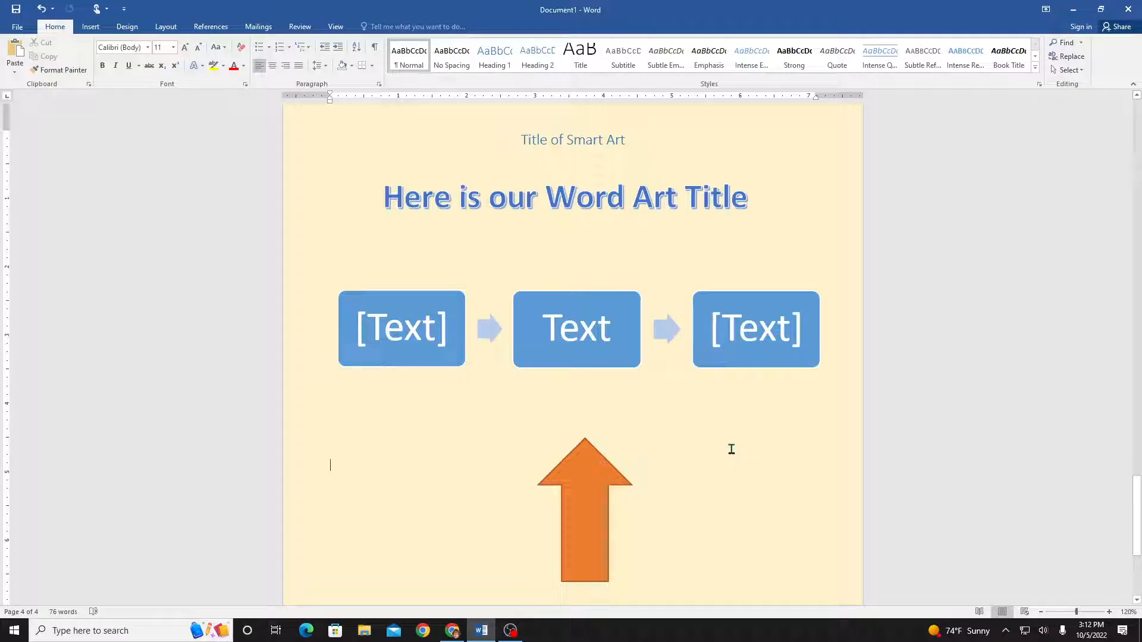
# Try a different font on the cover page title "CREATE"
pyautogui.scroll(20, 732, 450)
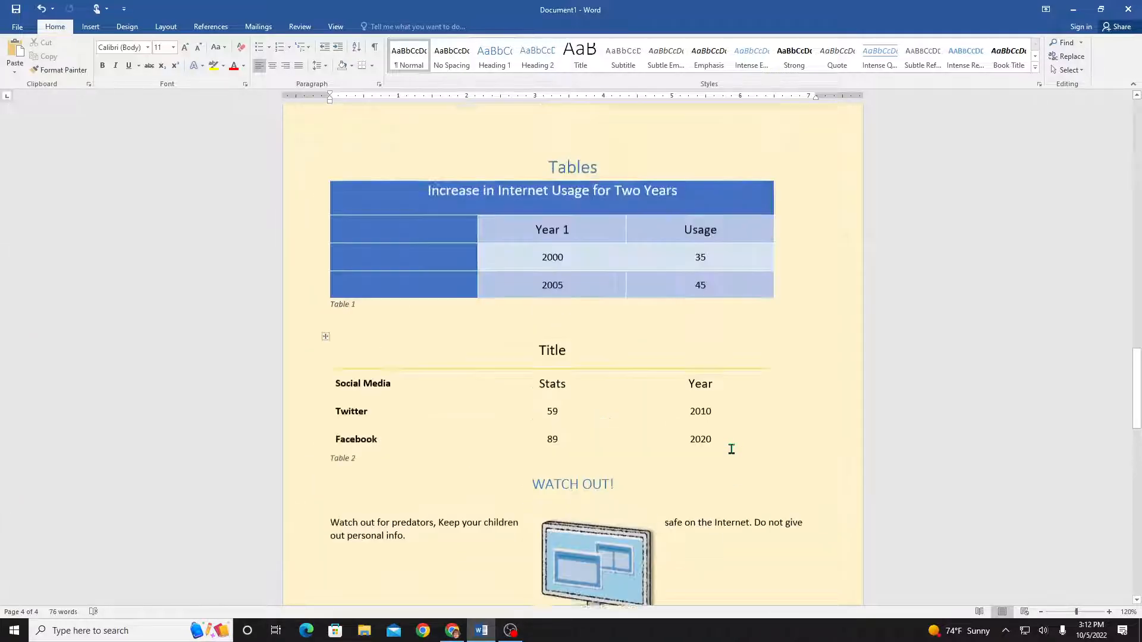
pyautogui.scroll(20, 732, 449)
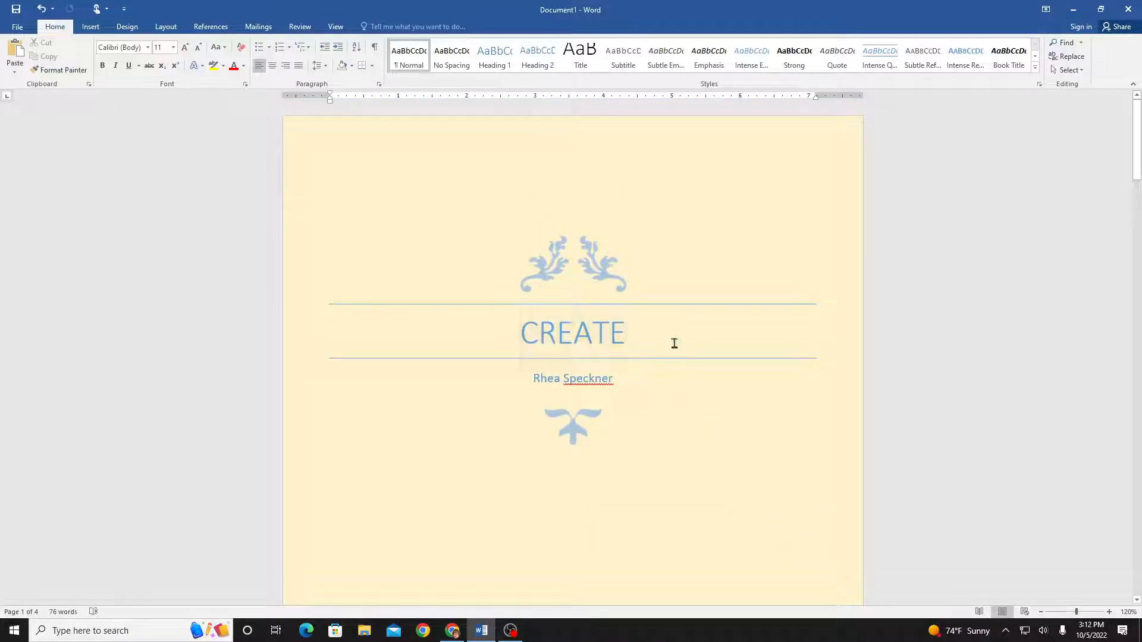
pyautogui.click(641, 348)
pyautogui.moveTo(638, 345); pyautogui.dragTo(523, 332)
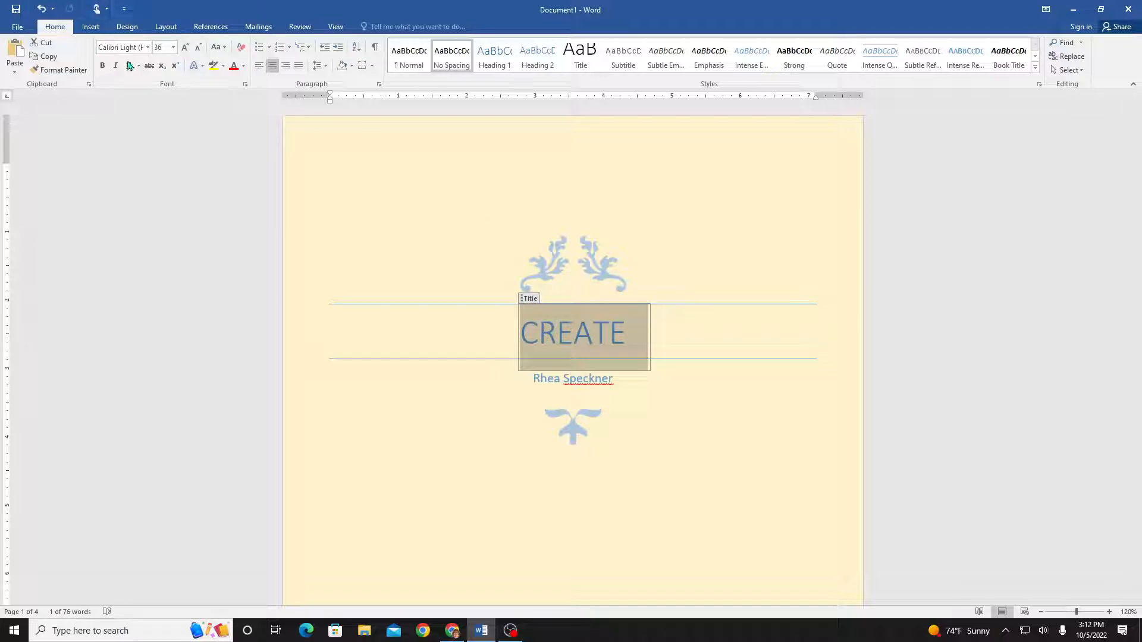
pyautogui.click(148, 48)
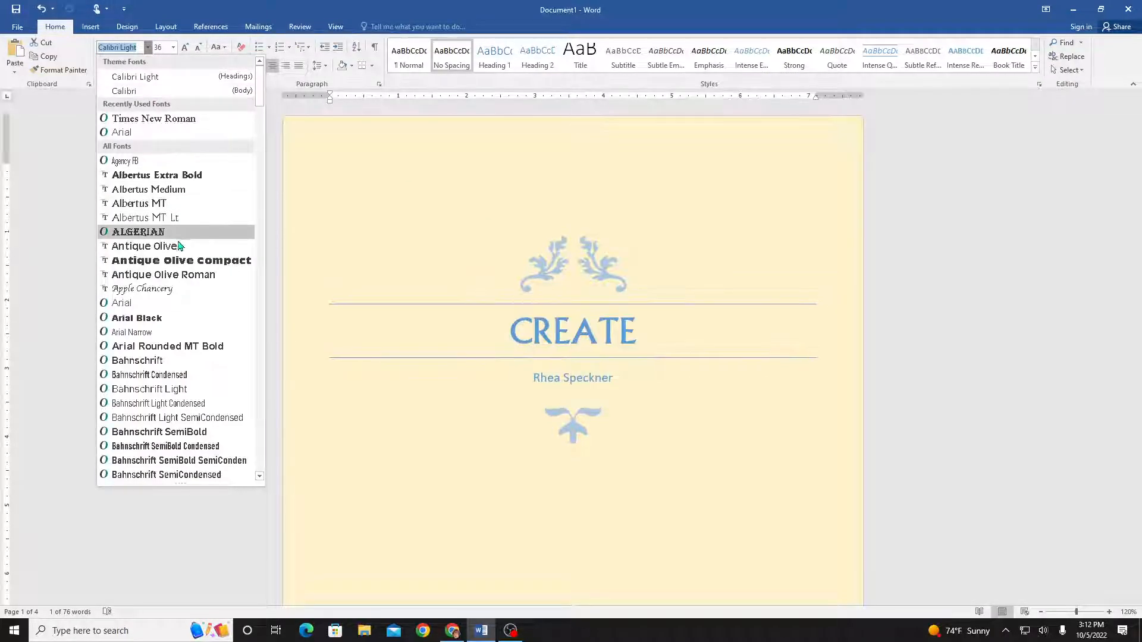
pyautogui.click(187, 272)
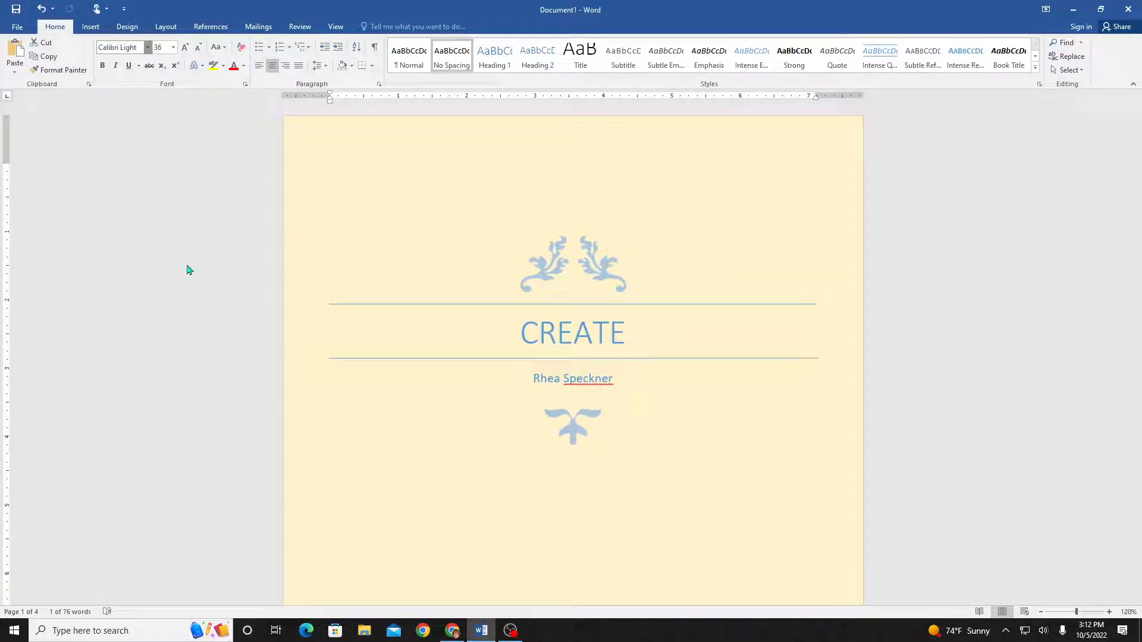
pyautogui.click(678, 453)
# Move the orange block arrow down to near the bottom edge of the SmartArt page, roughly centred
pyautogui.scroll(-15, 679, 454)
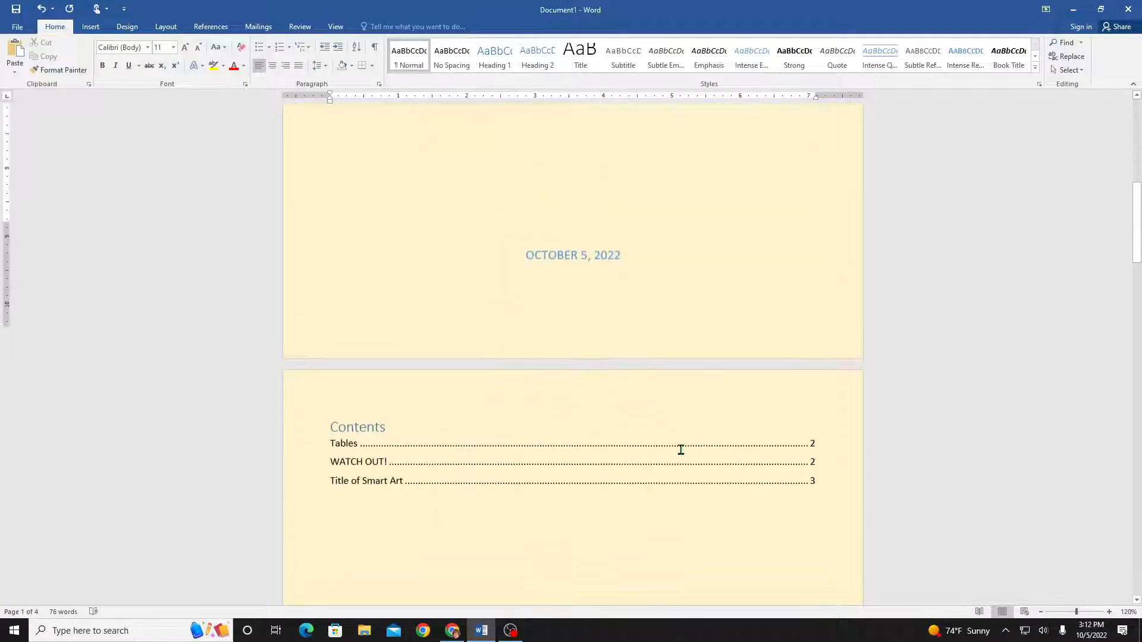
pyautogui.scroll(-15, 682, 450)
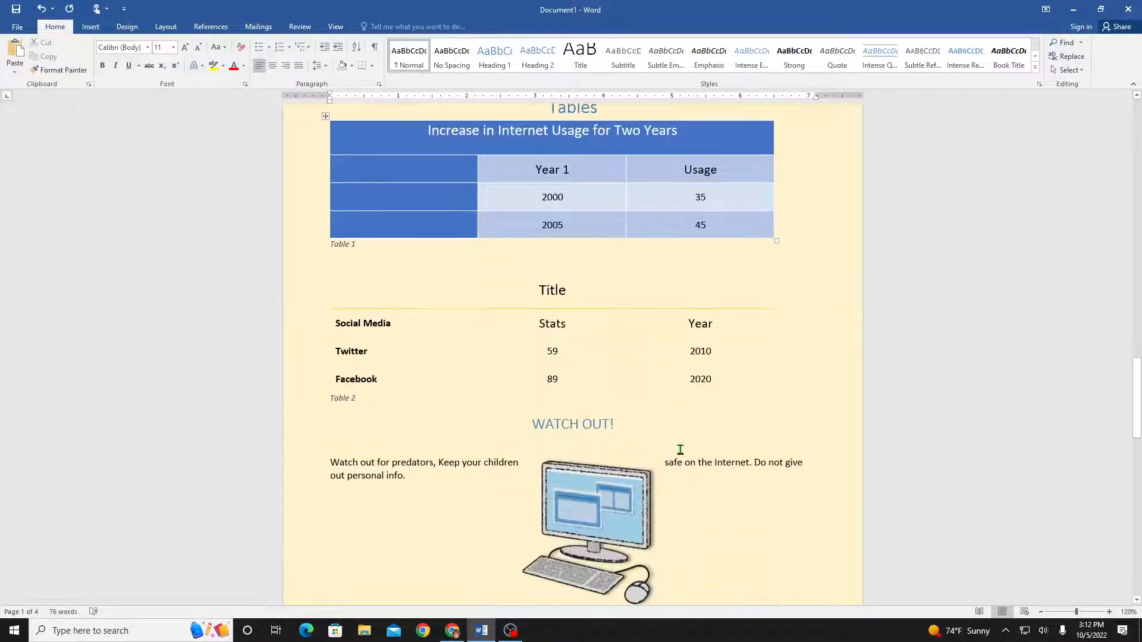
pyautogui.scroll(-15, 680, 450)
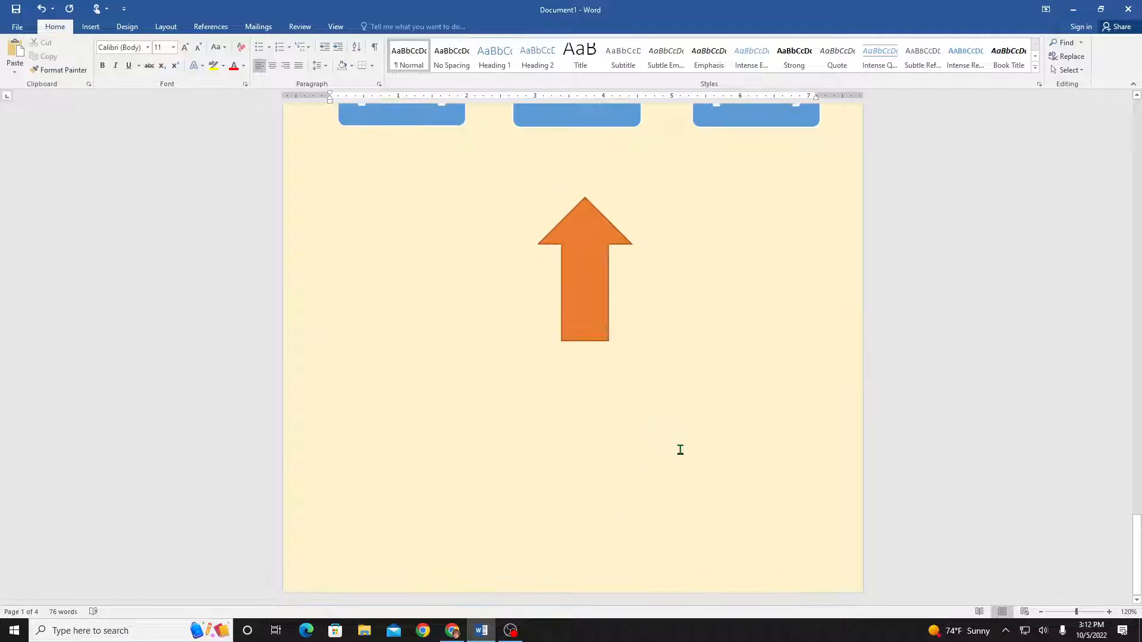
pyautogui.scroll(-4, 687, 390)
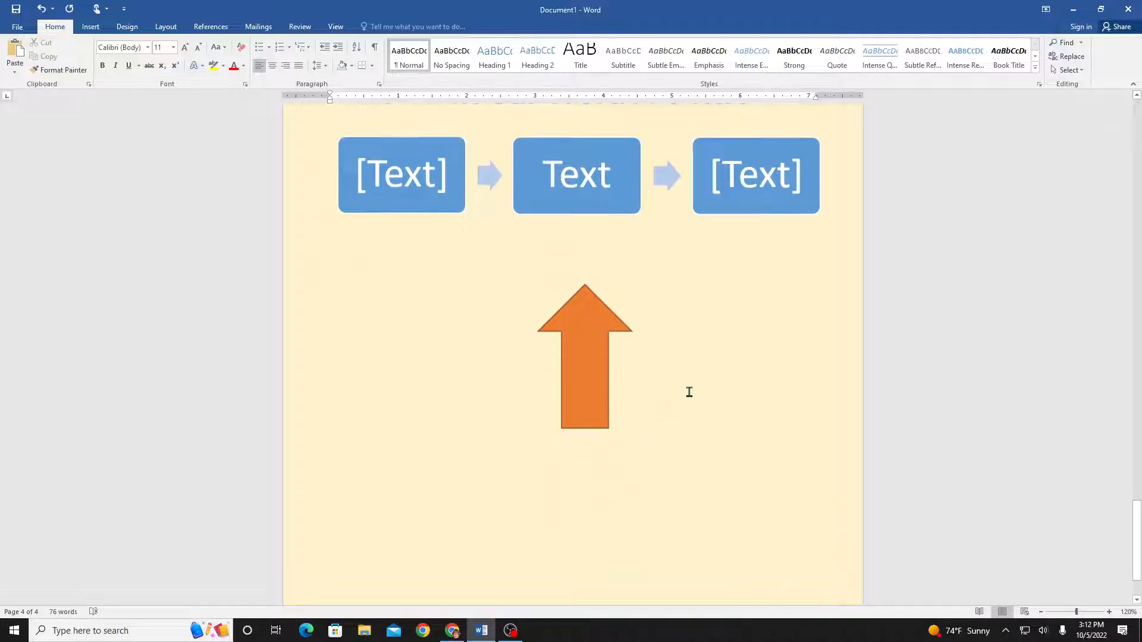
pyautogui.moveTo(592, 276); pyautogui.dragTo(610, 509)
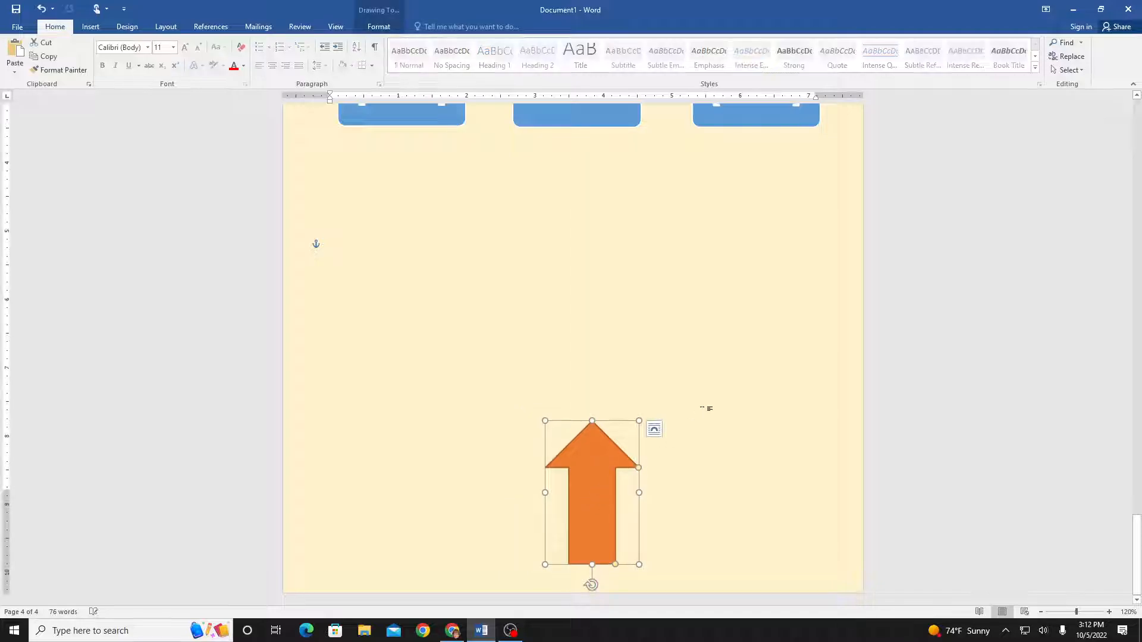
pyautogui.scroll(10, 684, 413)
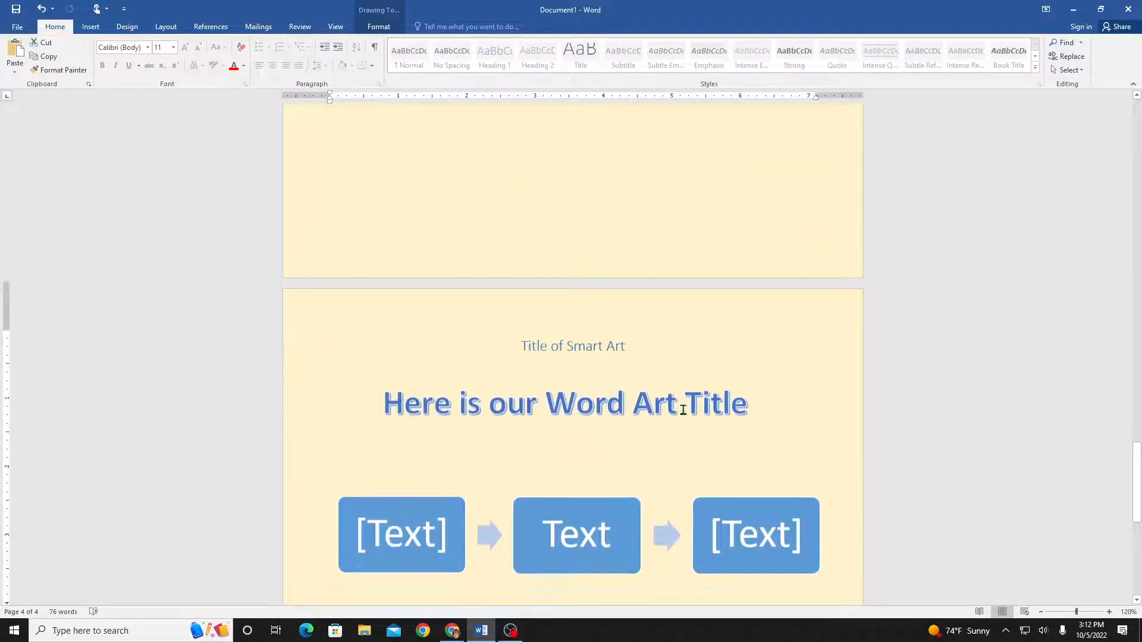
pyautogui.scroll(-8, 684, 415)
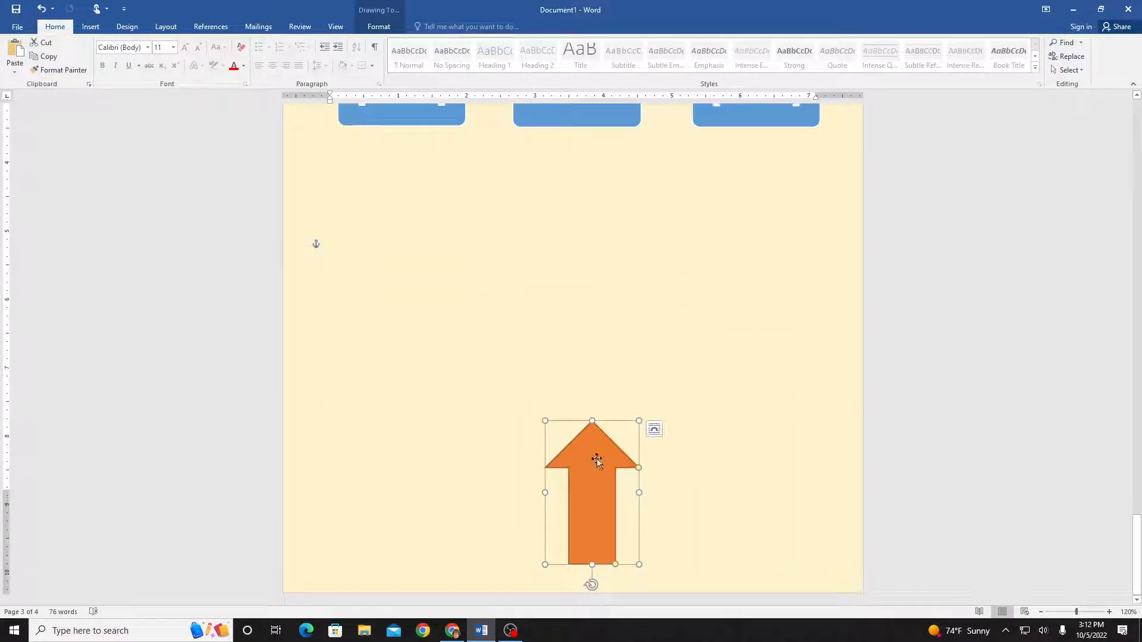